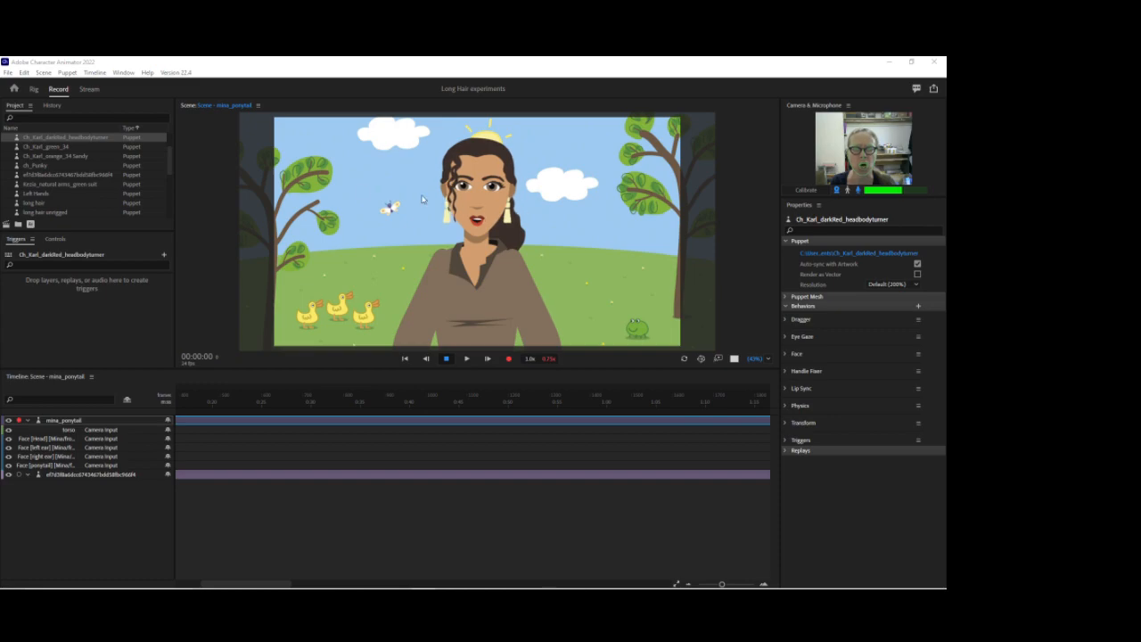
Open the Ch_Karl_darkRed_headbodyturner puppet for rigging and switch to its artwork in Illustrator
click(83, 141)
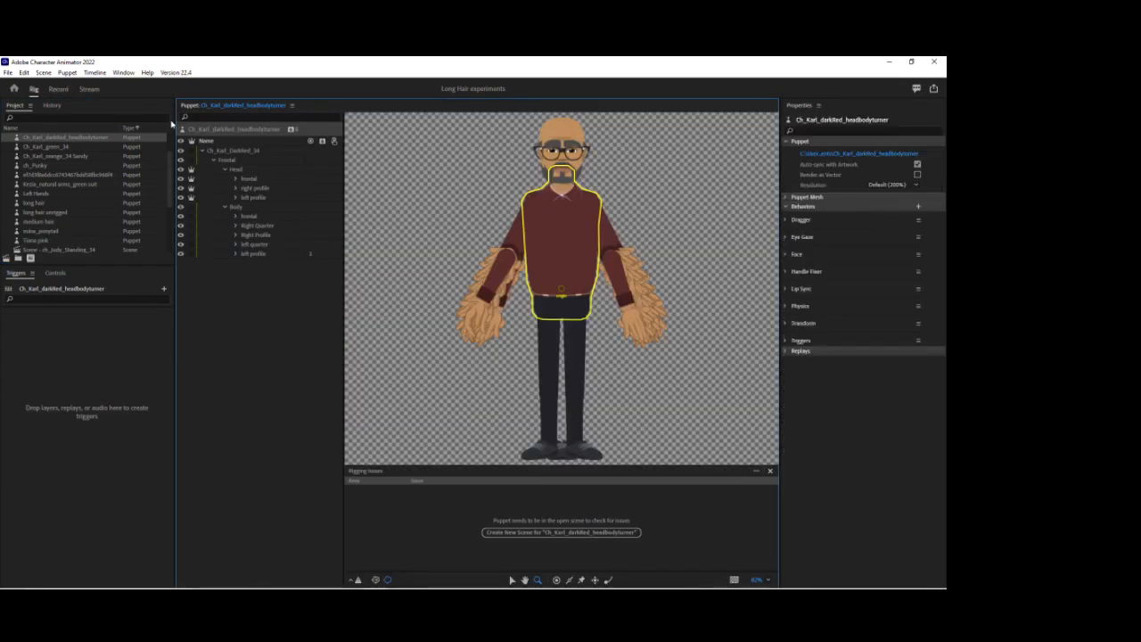
click(32, 258)
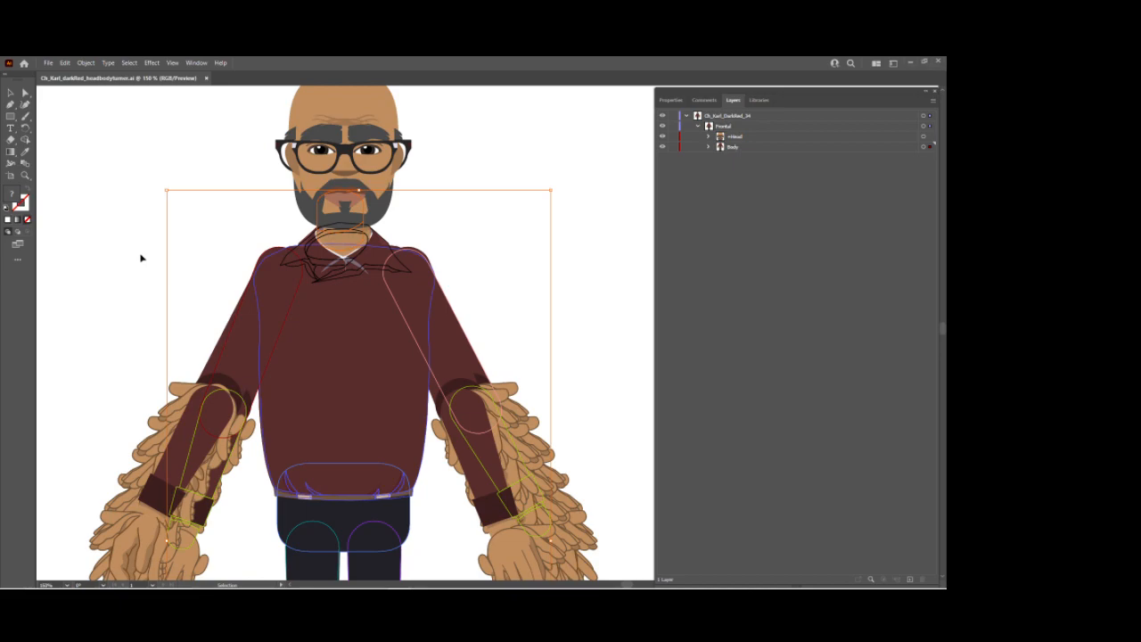
Examine the view layers inside the artwork's Head and Body groups, including frontal, Right Quarter, Right Profile and left profile
click(709, 137)
click(709, 178)
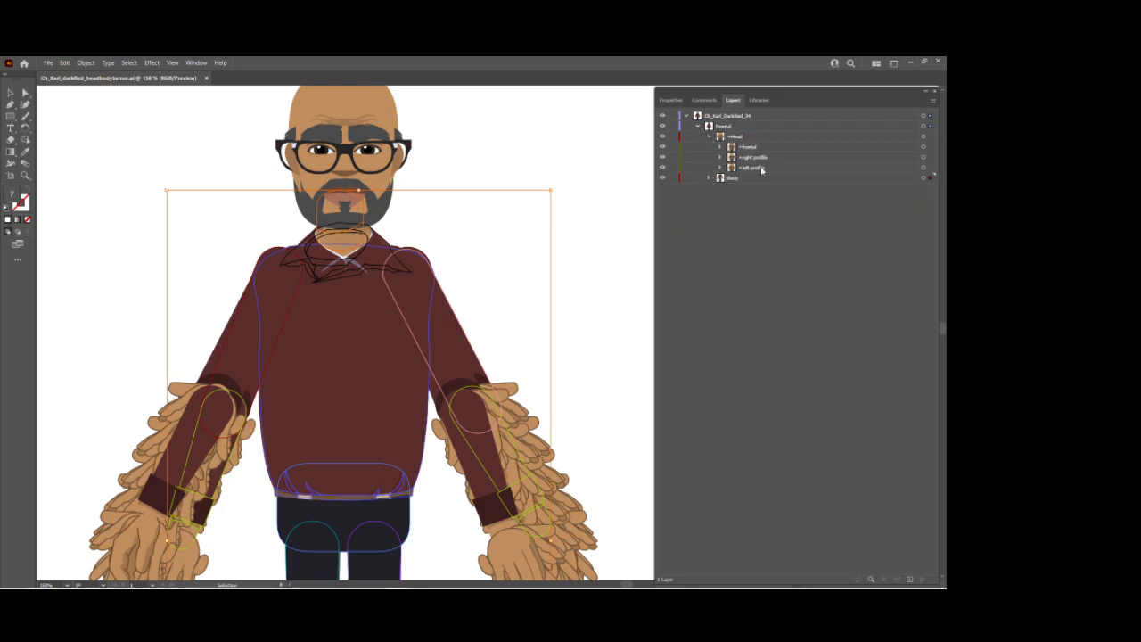
click(709, 178)
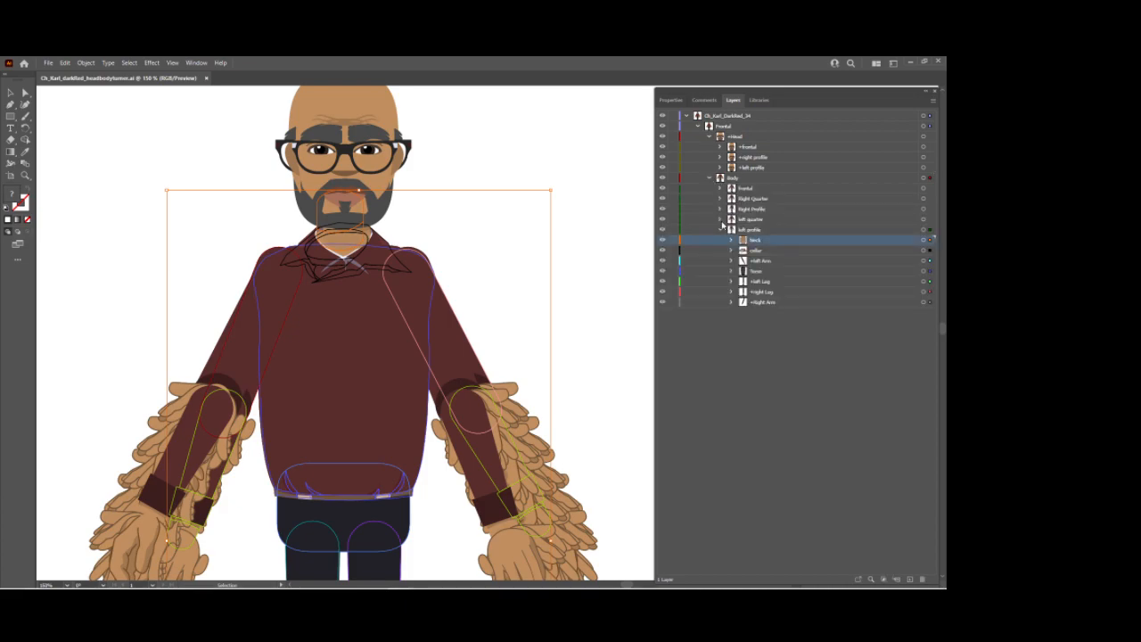
click(720, 230)
click(759, 190)
click(772, 200)
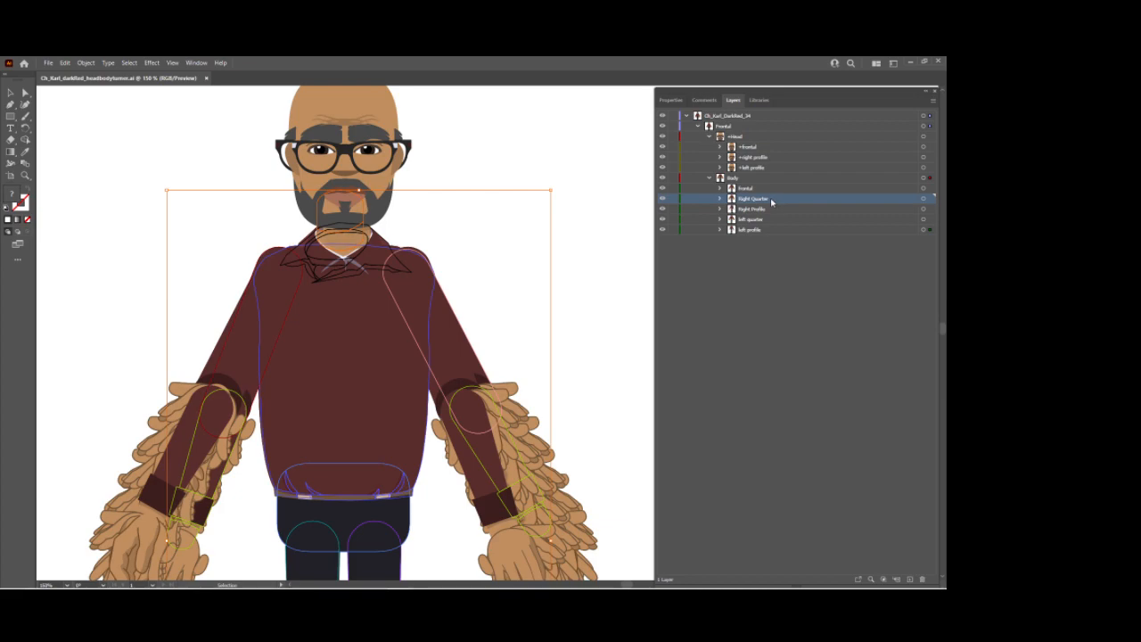
click(771, 211)
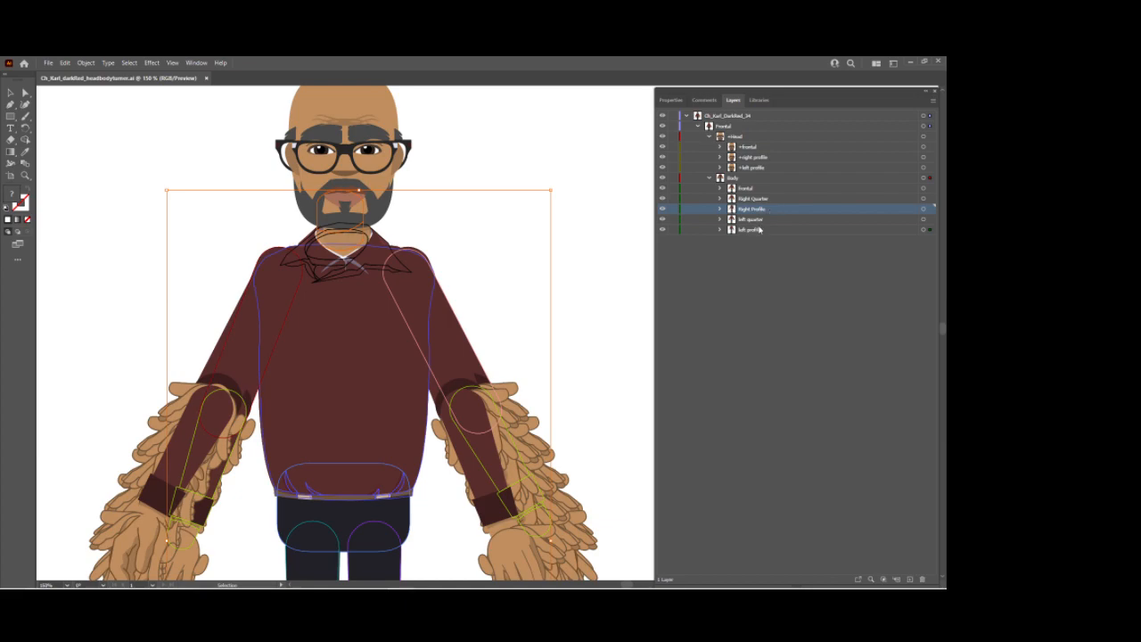
click(761, 230)
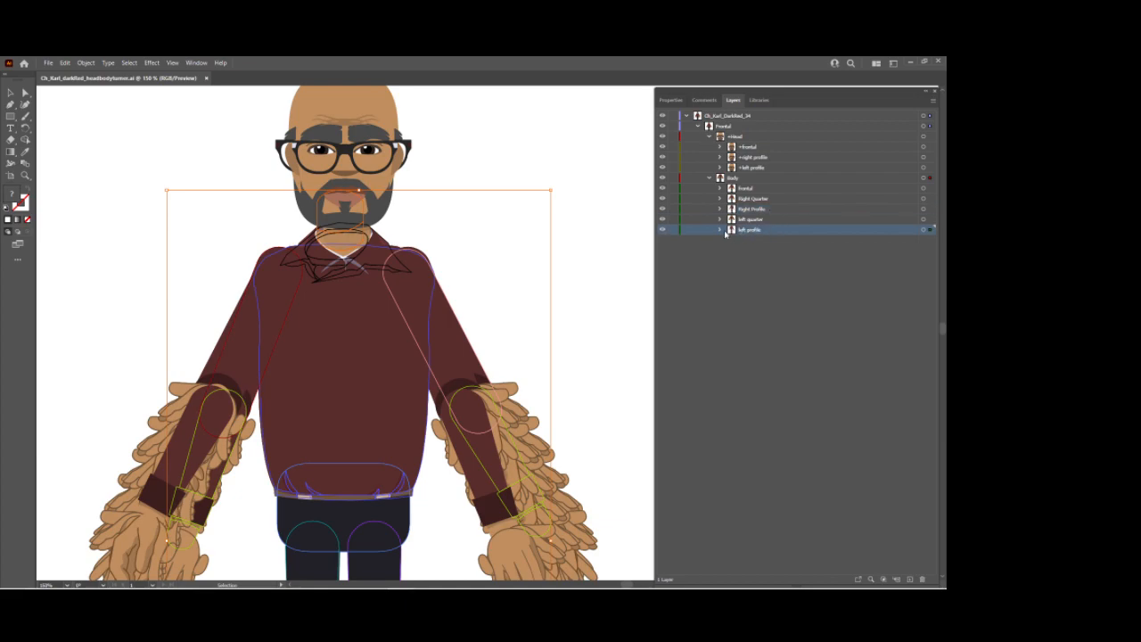
Inspect the body's left profile layers down to the left arm's sublayers, and collapse the expanded groups
click(721, 230)
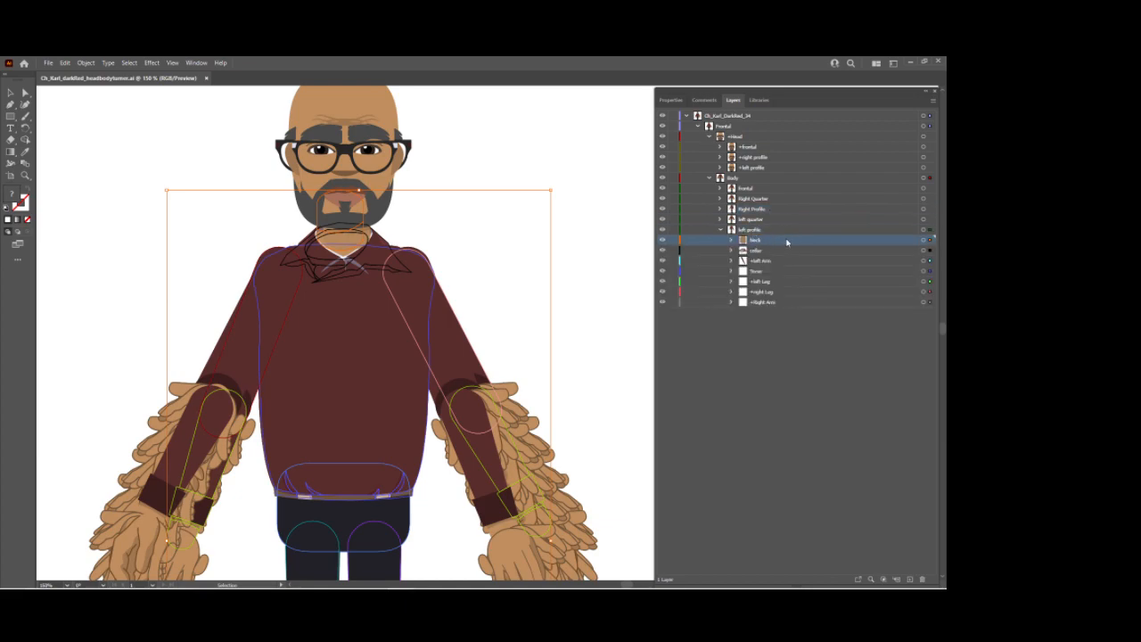
click(731, 260)
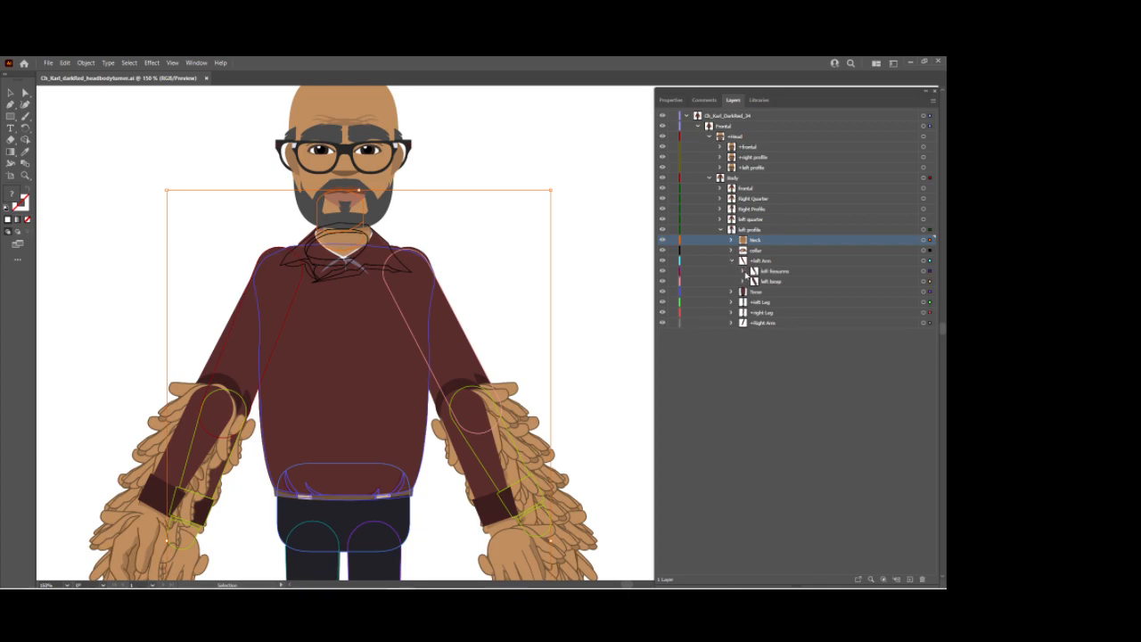
click(744, 271)
click(754, 281)
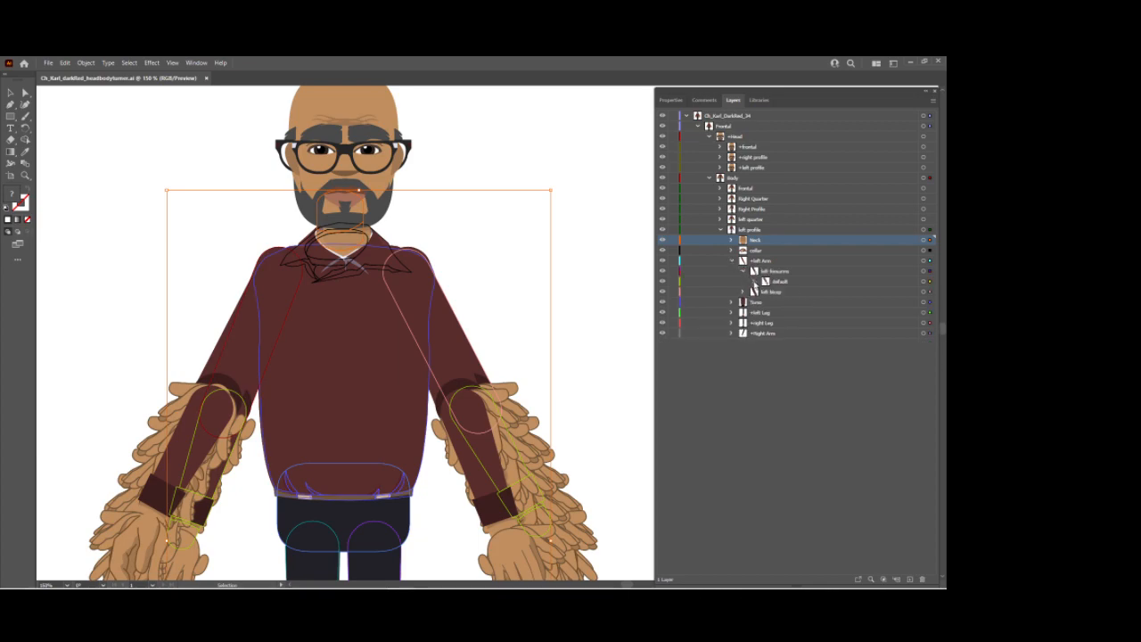
click(744, 271)
click(731, 260)
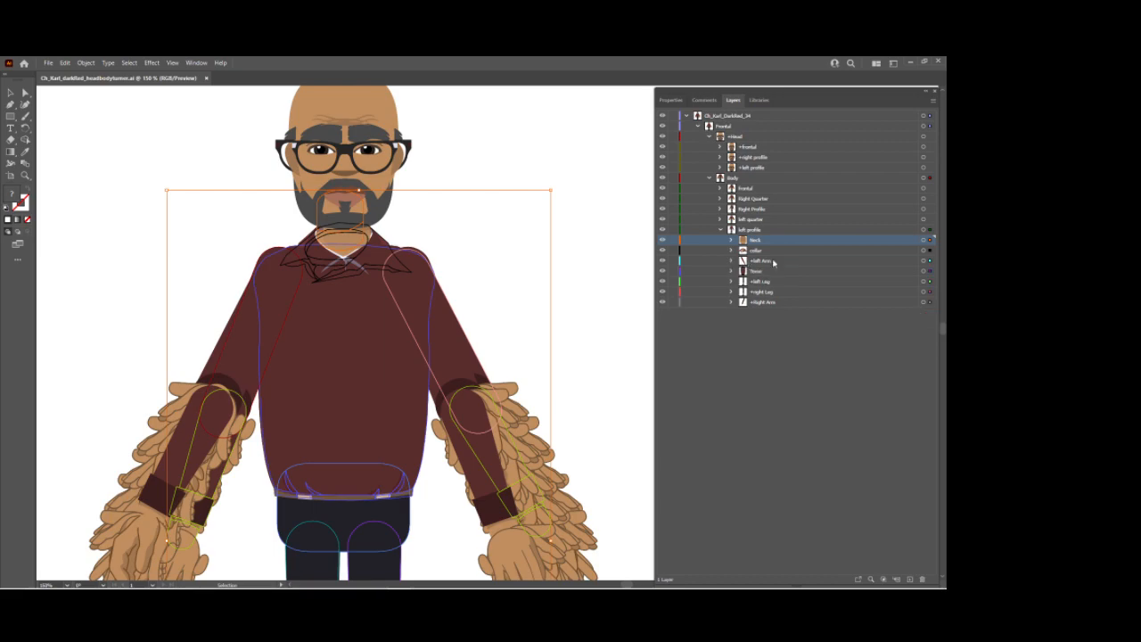
click(721, 230)
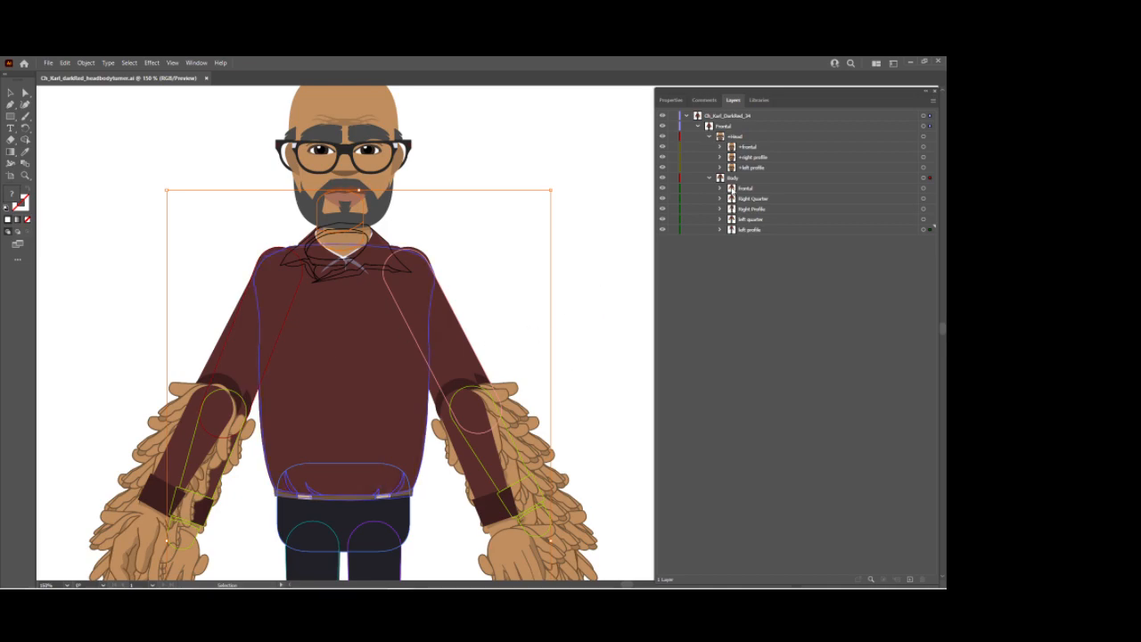
click(709, 177)
click(710, 138)
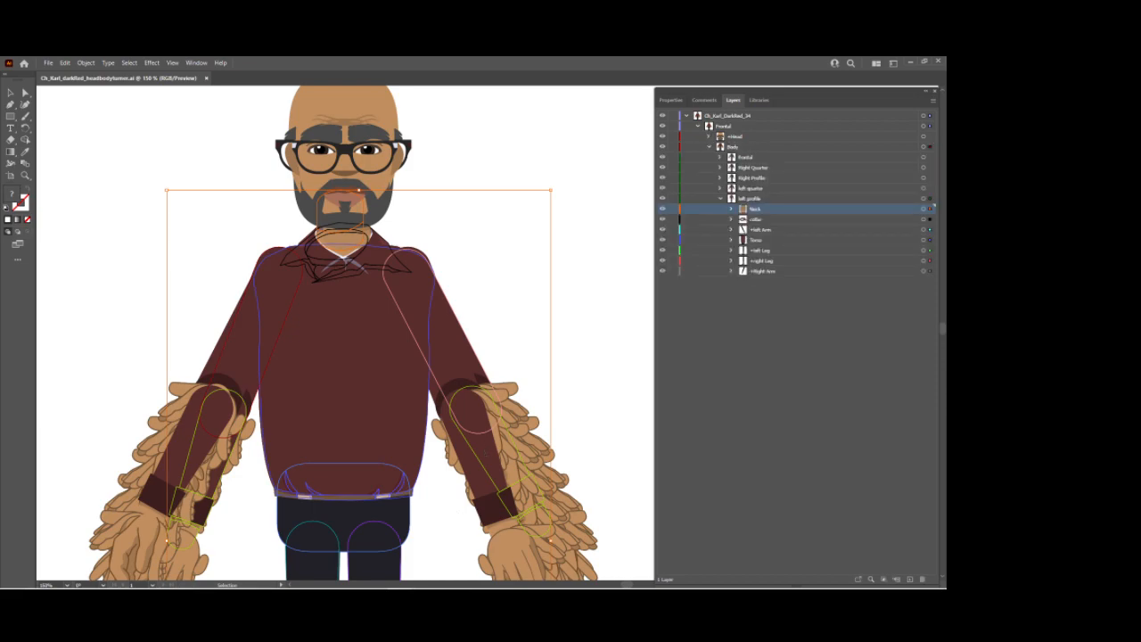
Switch back to Character Animator and rename the puppet's Dragger behavior to "right hand"
click(374, 579)
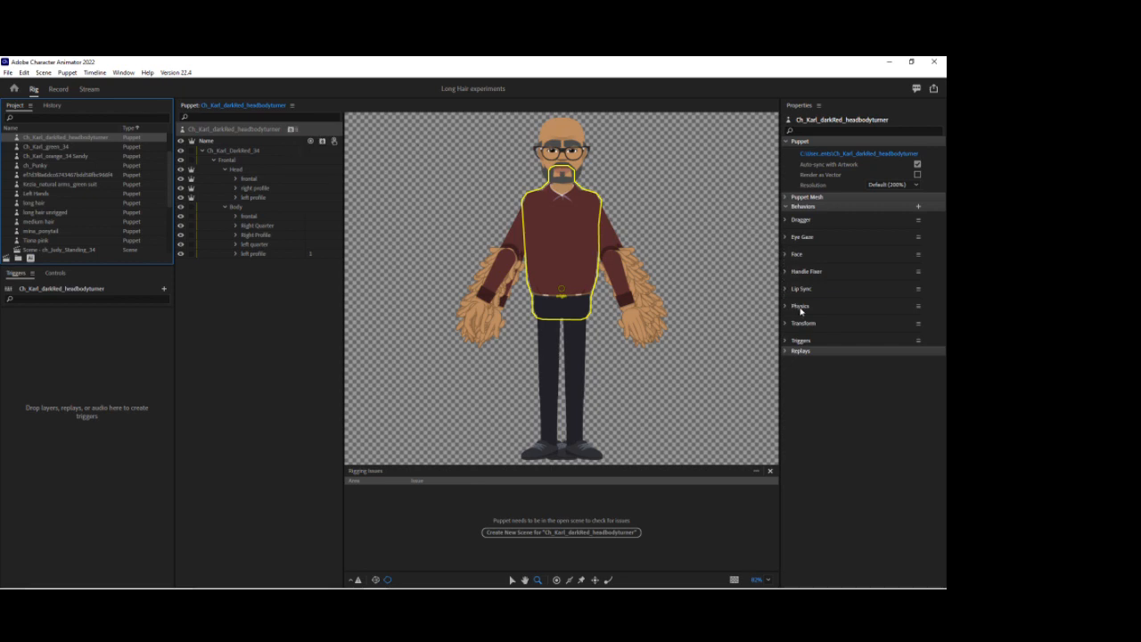
click(918, 223)
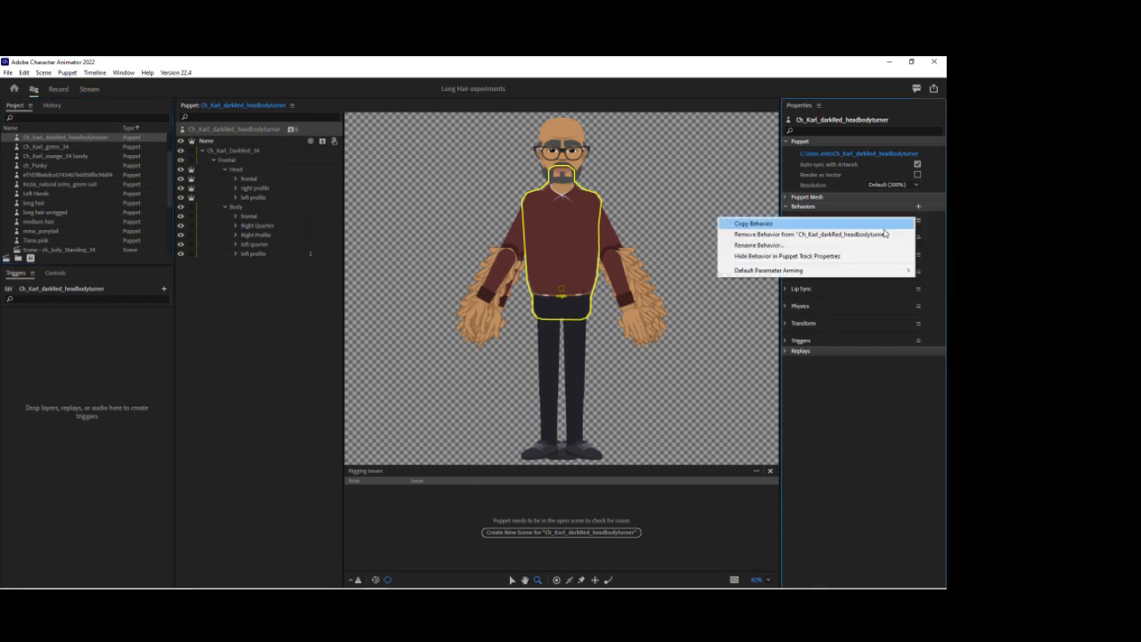
click(849, 244)
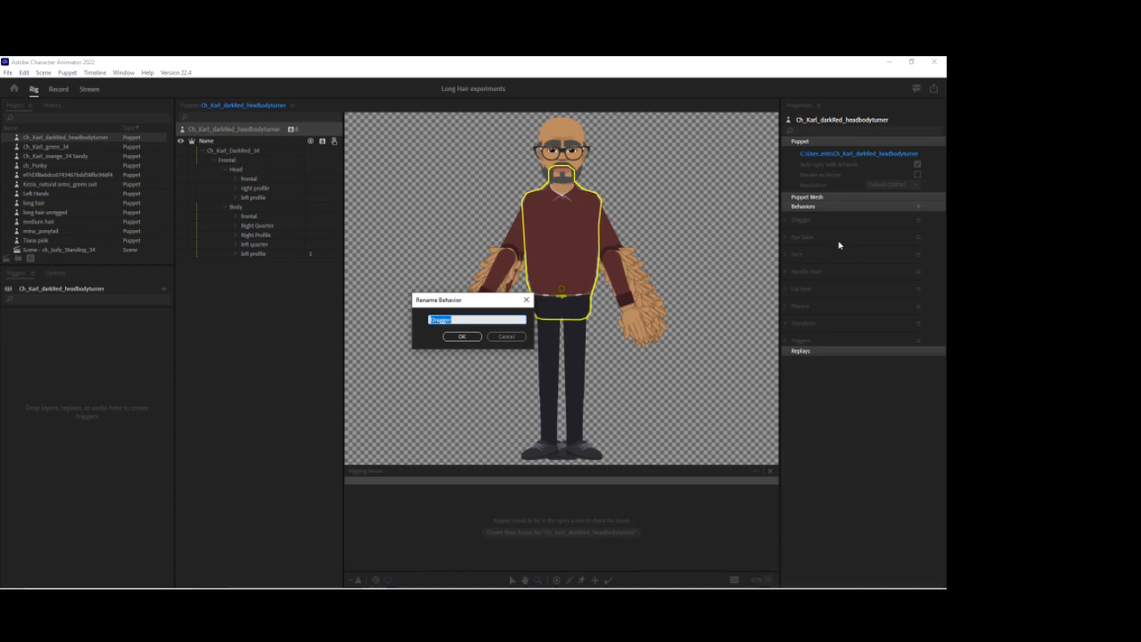
text(Haind)
key(Return)
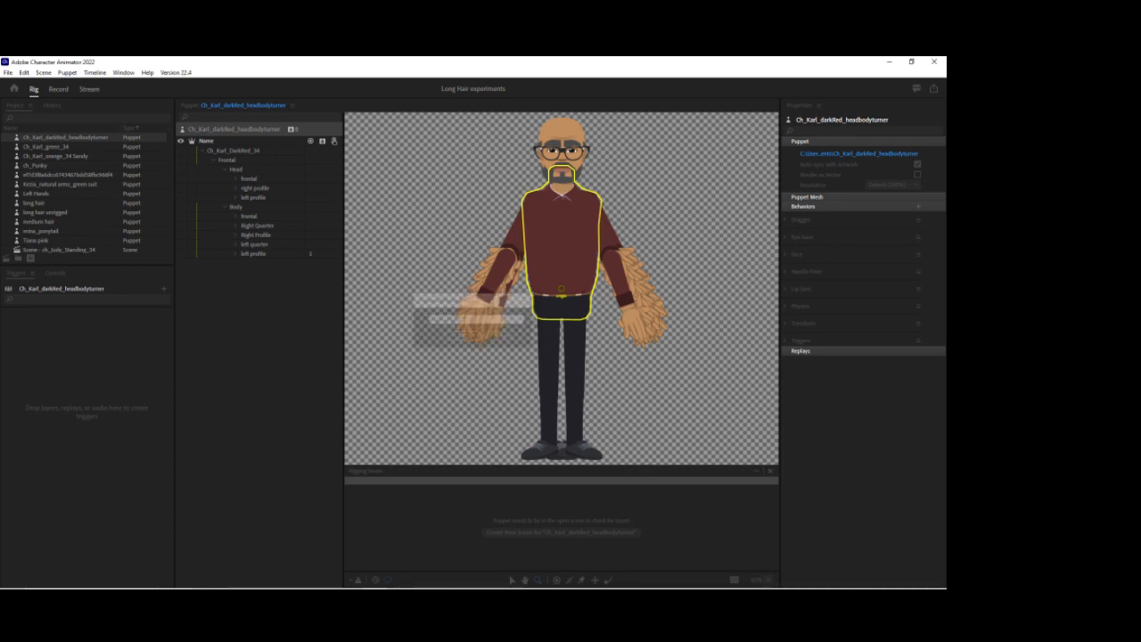
Add a second Dragger behavior to the puppet, rename it "rLeft Hand" and collapse its settings
click(293, 131)
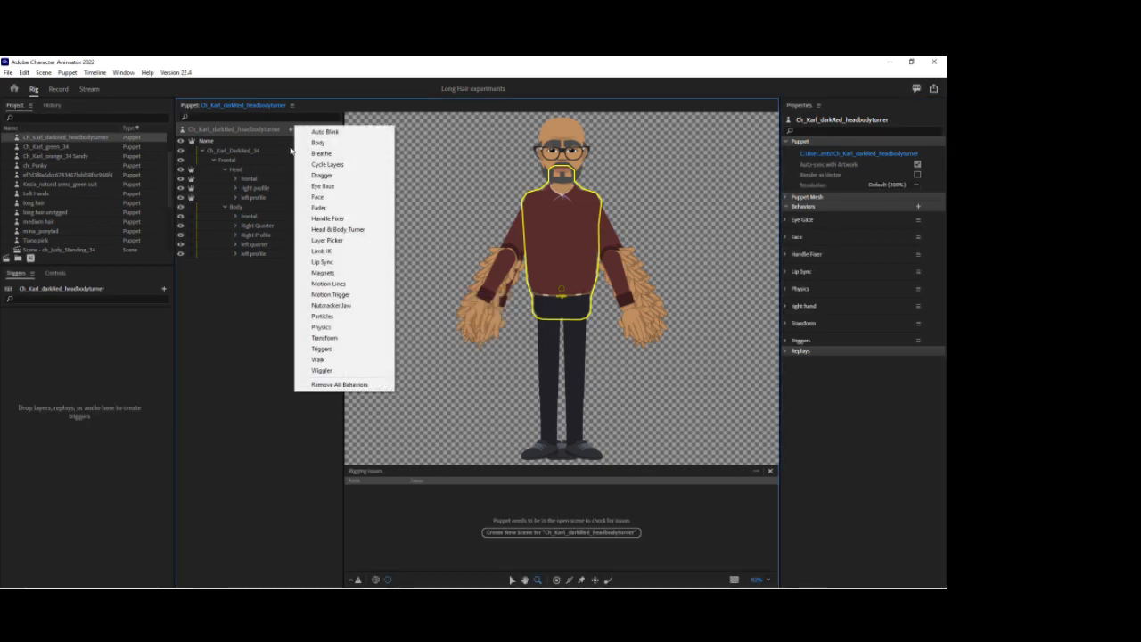
click(321, 173)
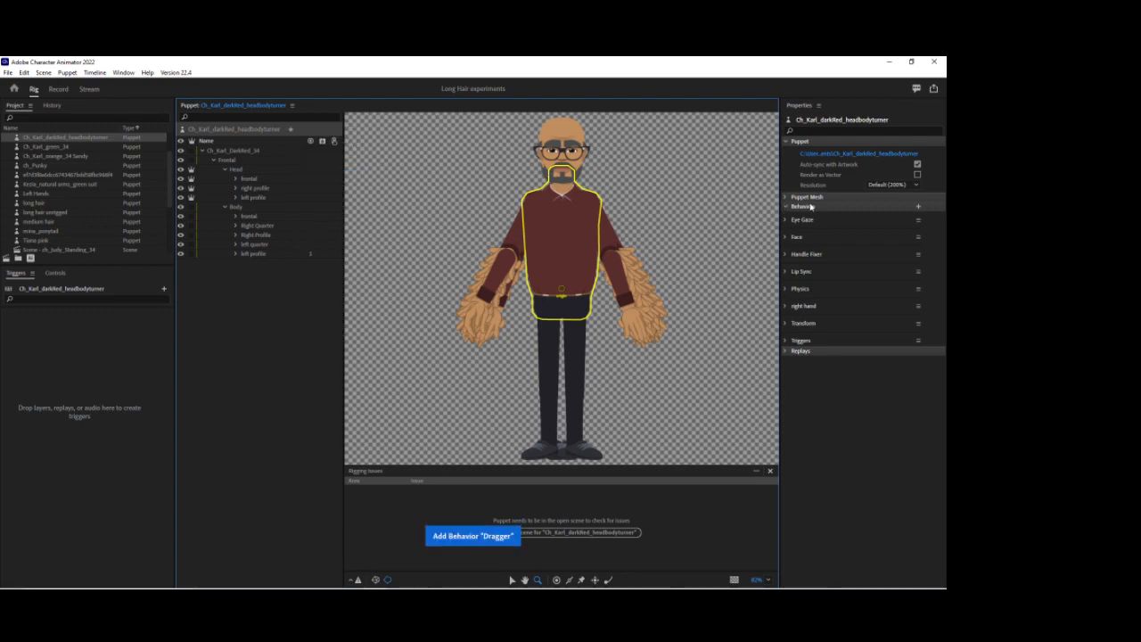
right_click(918, 224)
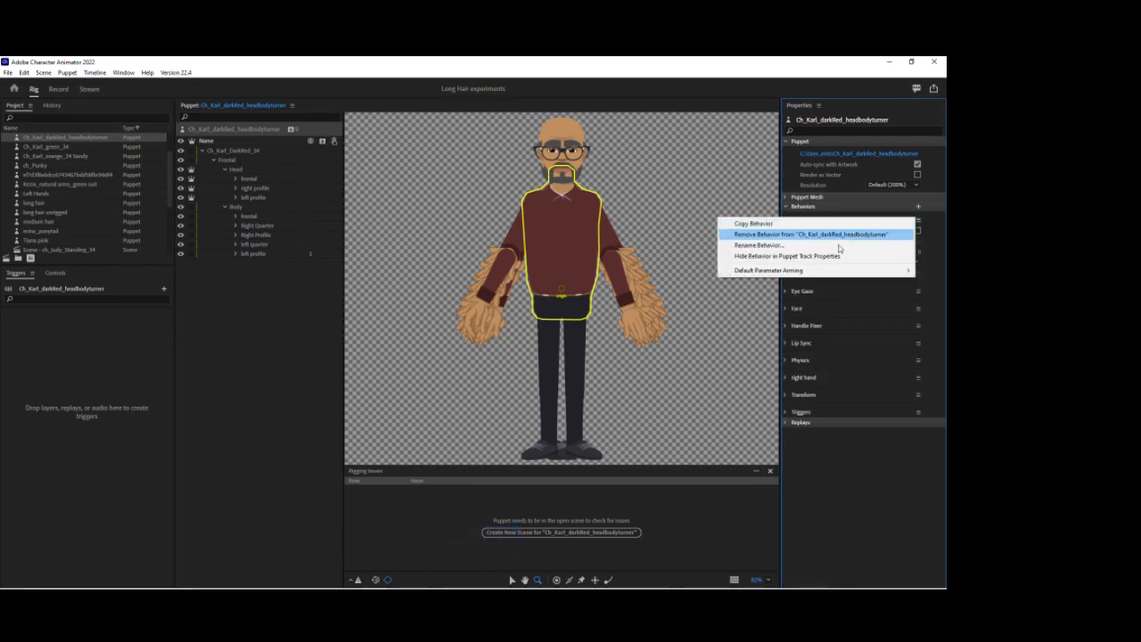
click(839, 245)
text(dLeftHand)
key(Return)
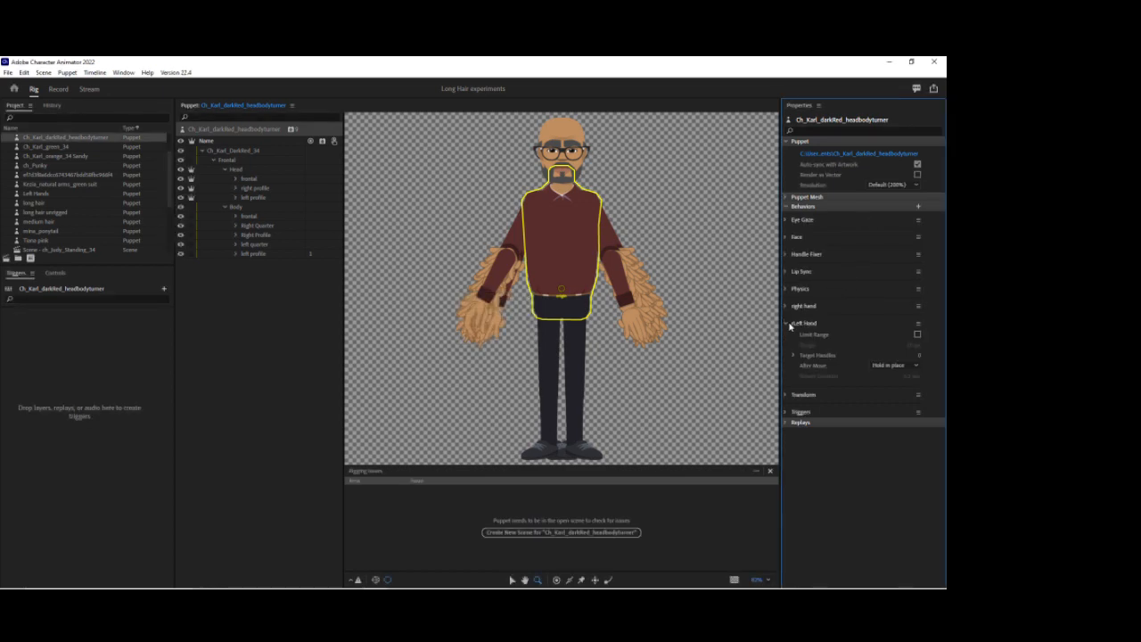
click(790, 324)
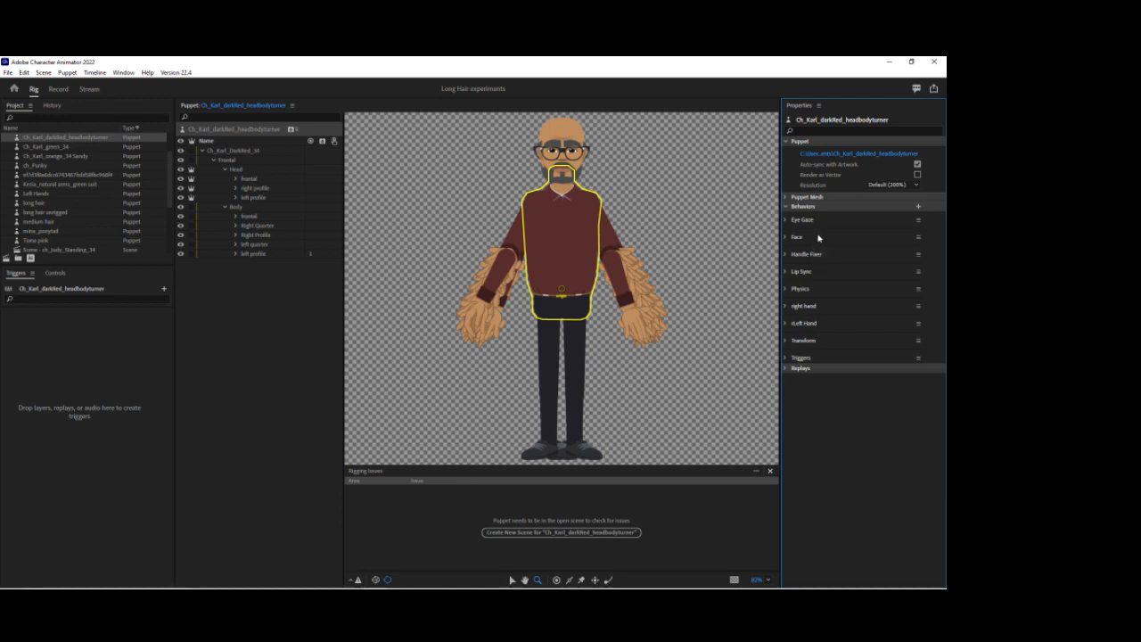
Rename the puppet's Face behavior to "Torso"
click(917, 236)
click(902, 260)
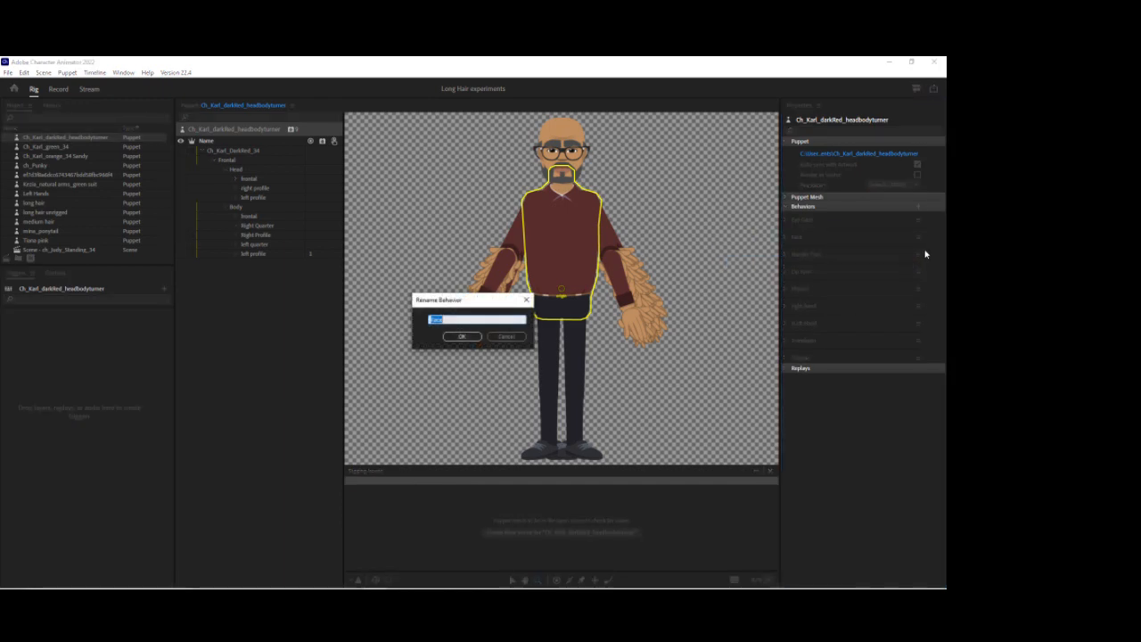
text(Face)
key(Return)
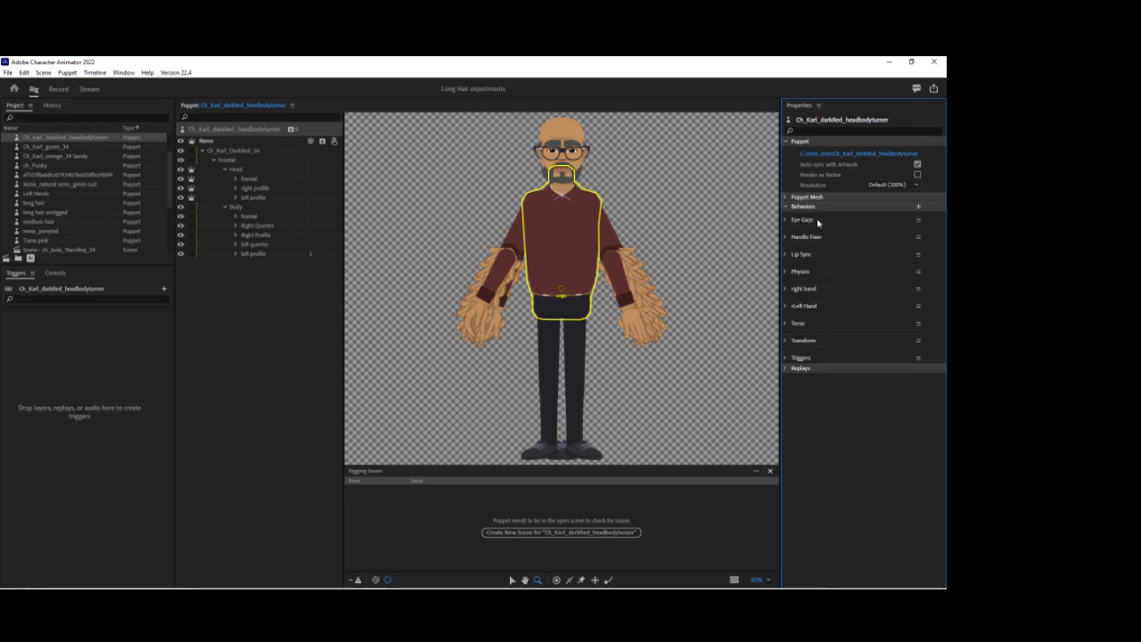
Add the Limb IK and Auto Blink behaviors to the whole puppet
click(292, 130)
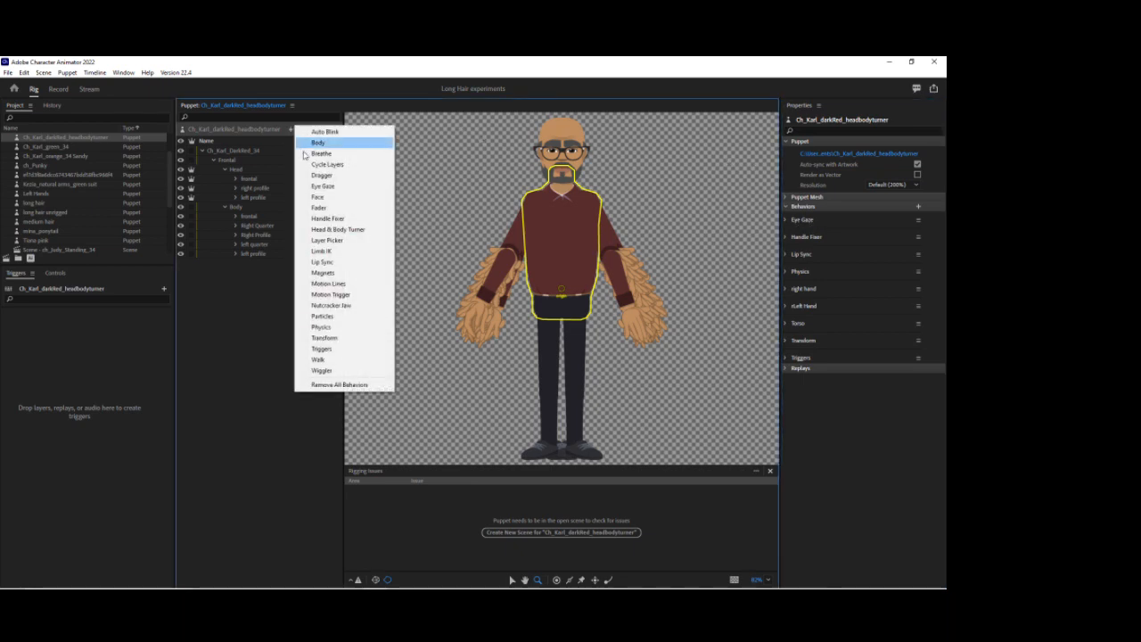
click(321, 250)
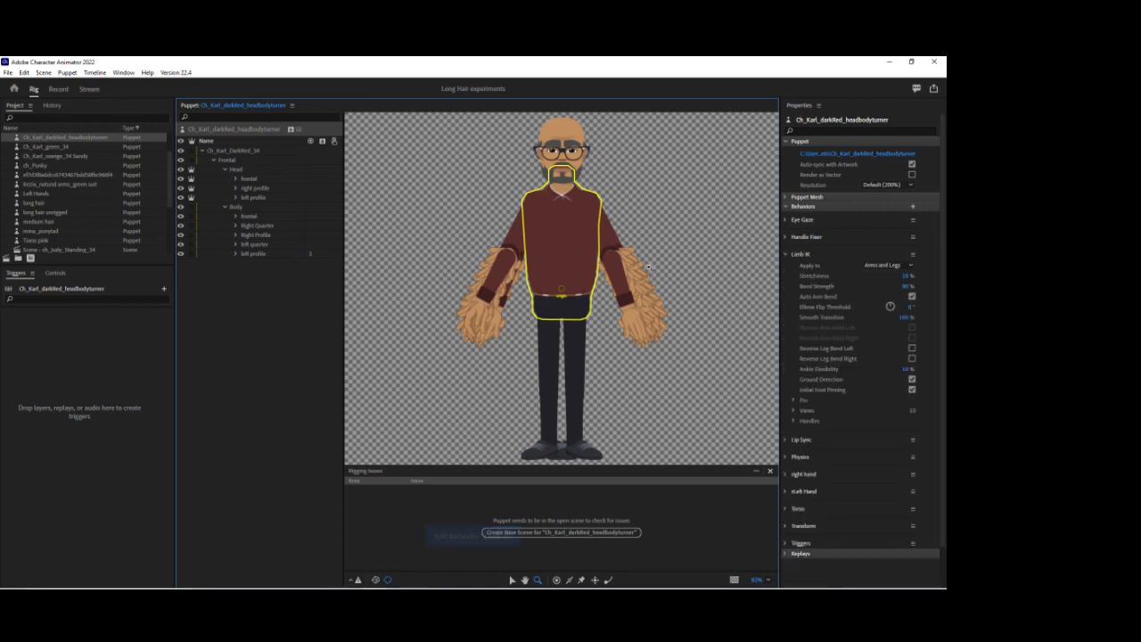
click(292, 129)
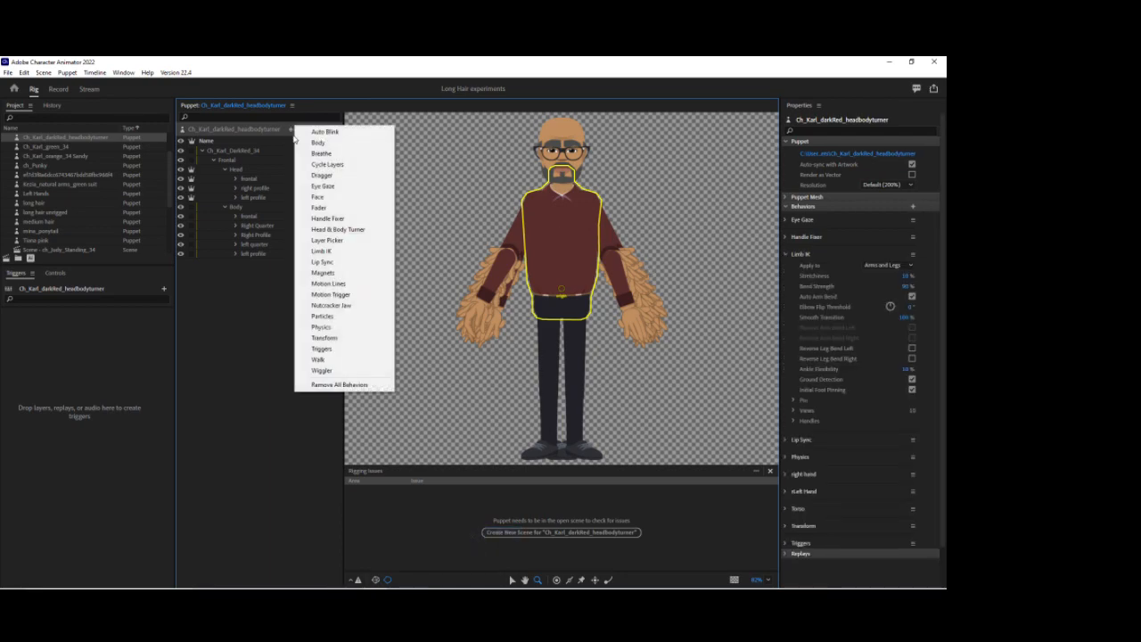
click(323, 131)
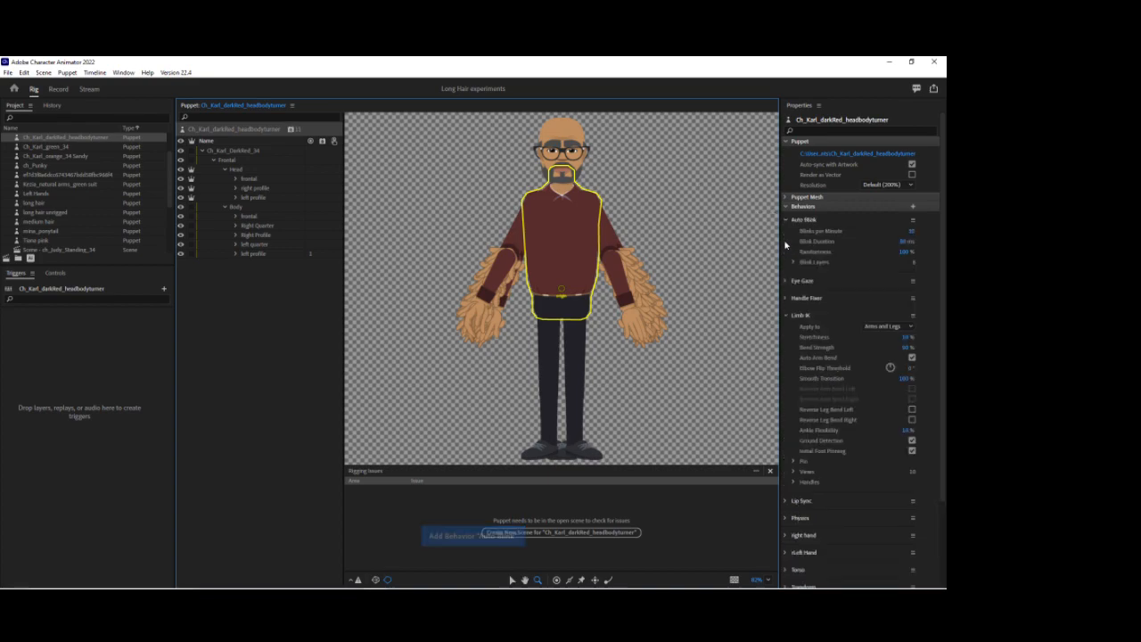
Apply the Head tag to the Frontal layer that contains the Head and Body groups
click(248, 152)
click(248, 131)
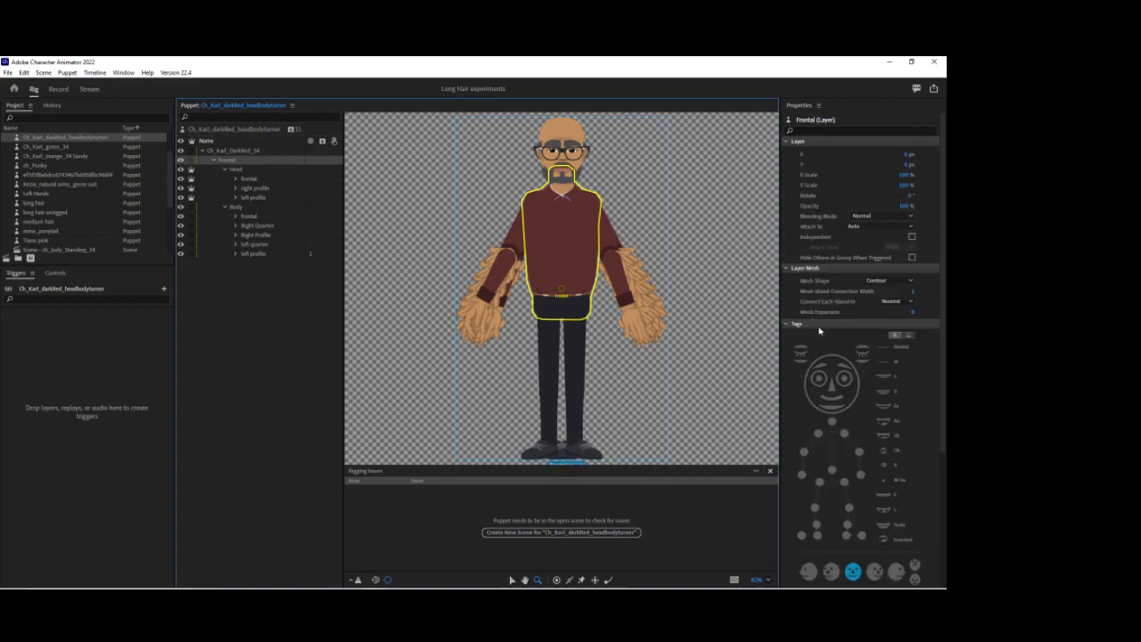
click(836, 359)
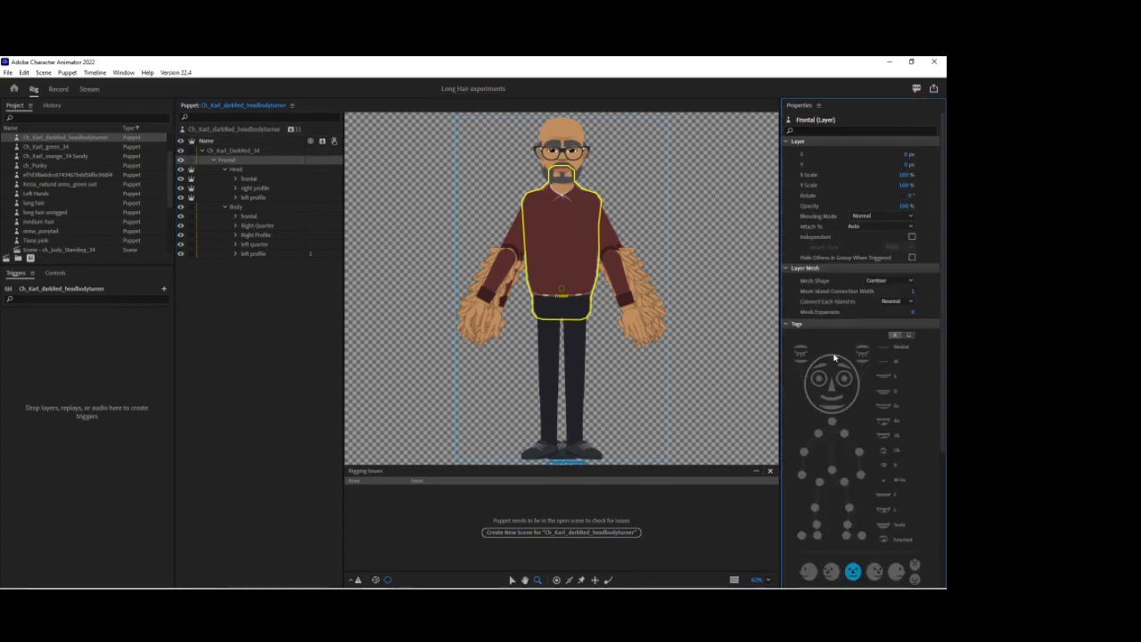
click(835, 364)
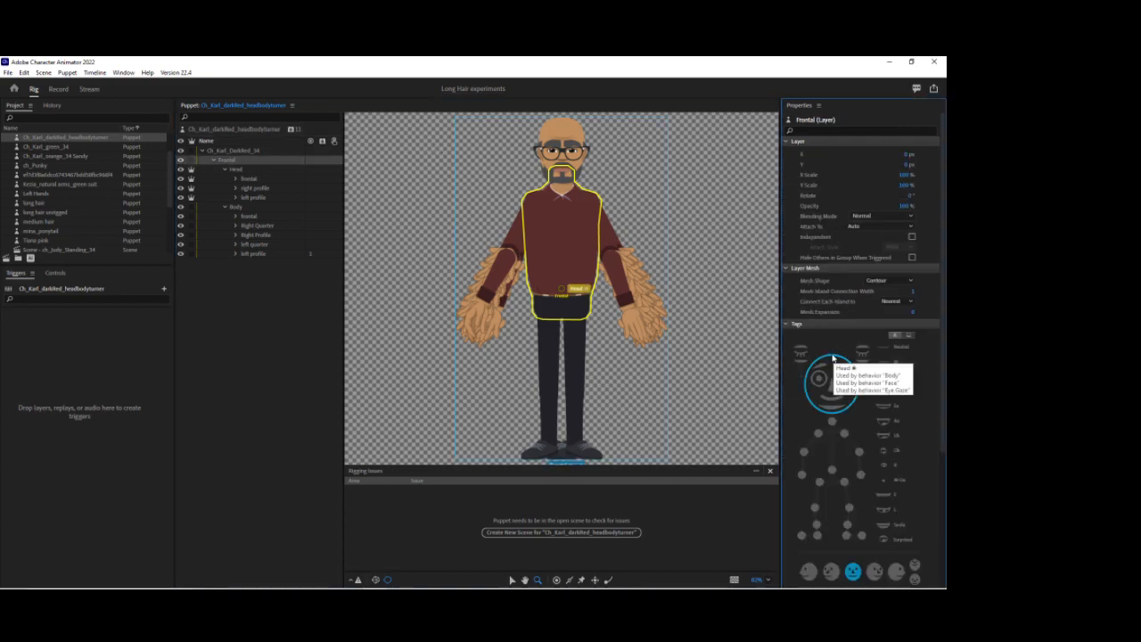
Add a Face behavior to the Head layer and collapse the layer's group
click(235, 169)
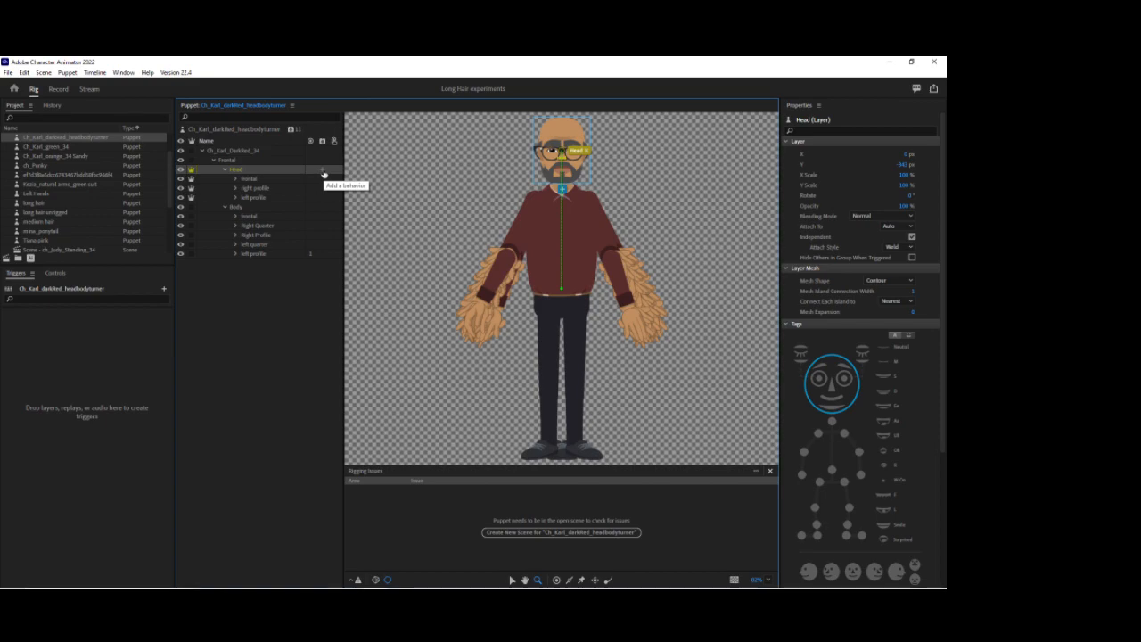
click(324, 172)
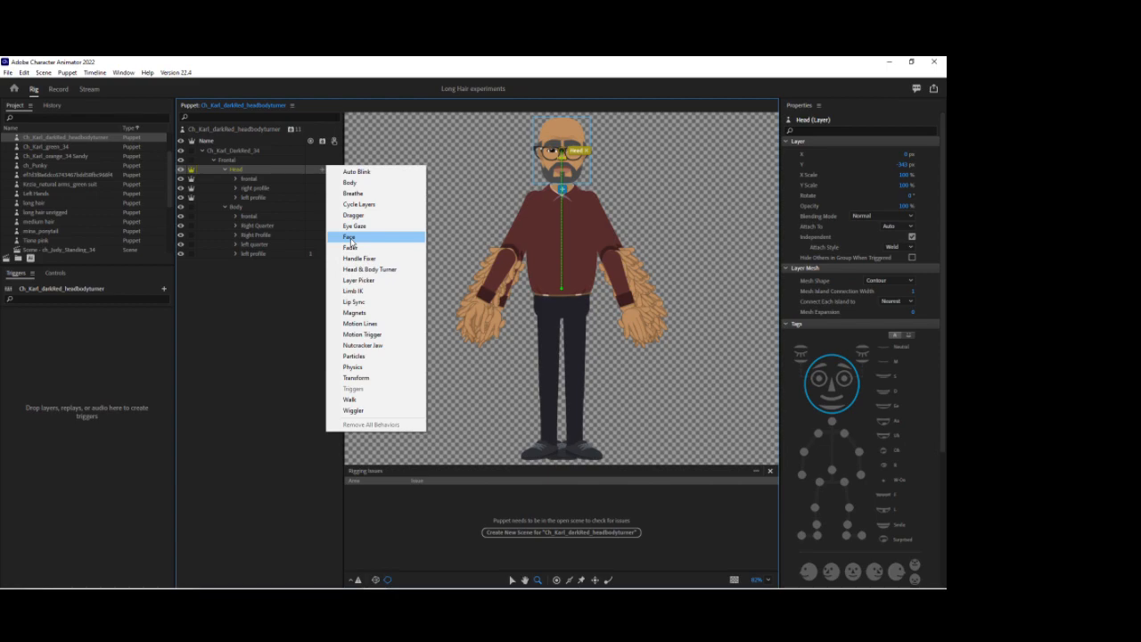
click(349, 237)
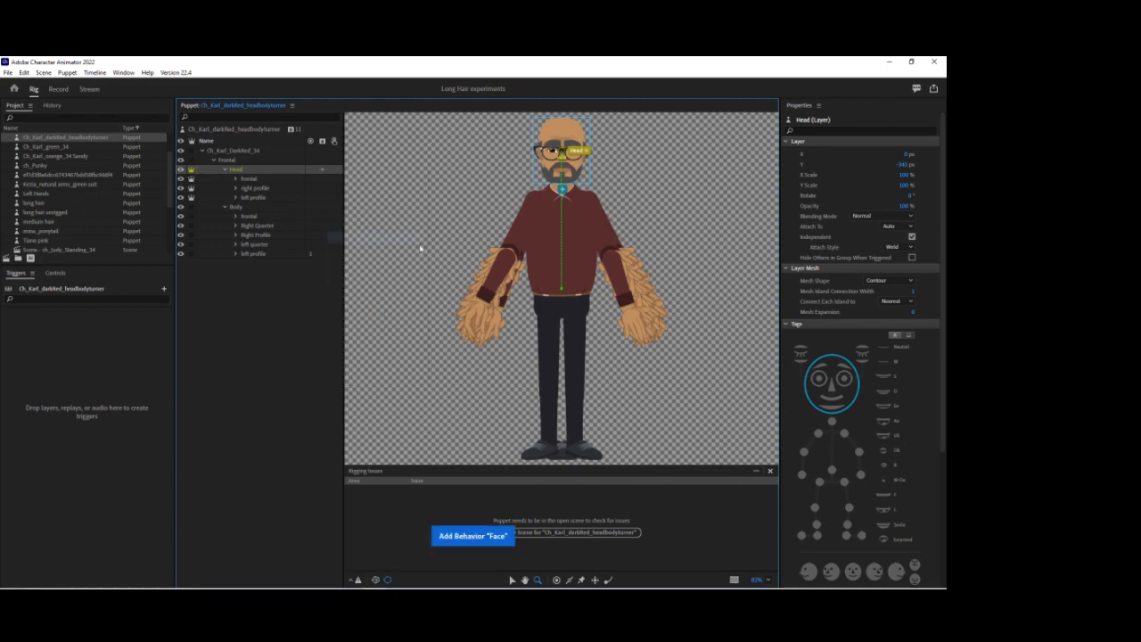
click(226, 171)
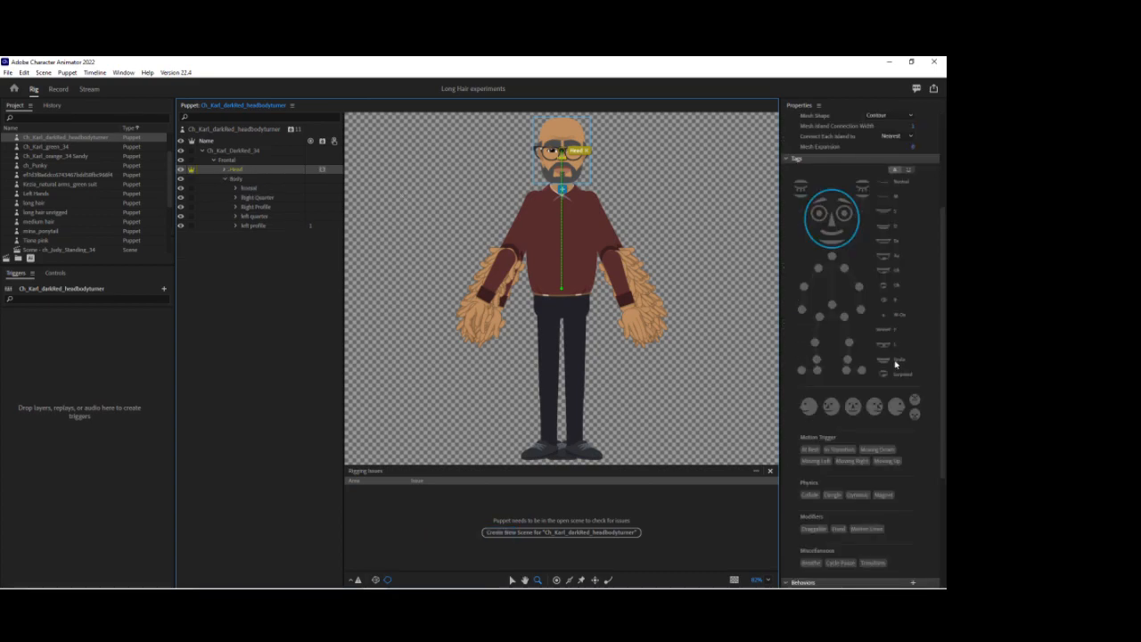
Set Head Position Strength and Head Scale Strength to 0% in the Head layer's Face behavior
scroll(892, 375, down, 5)
click(905, 446)
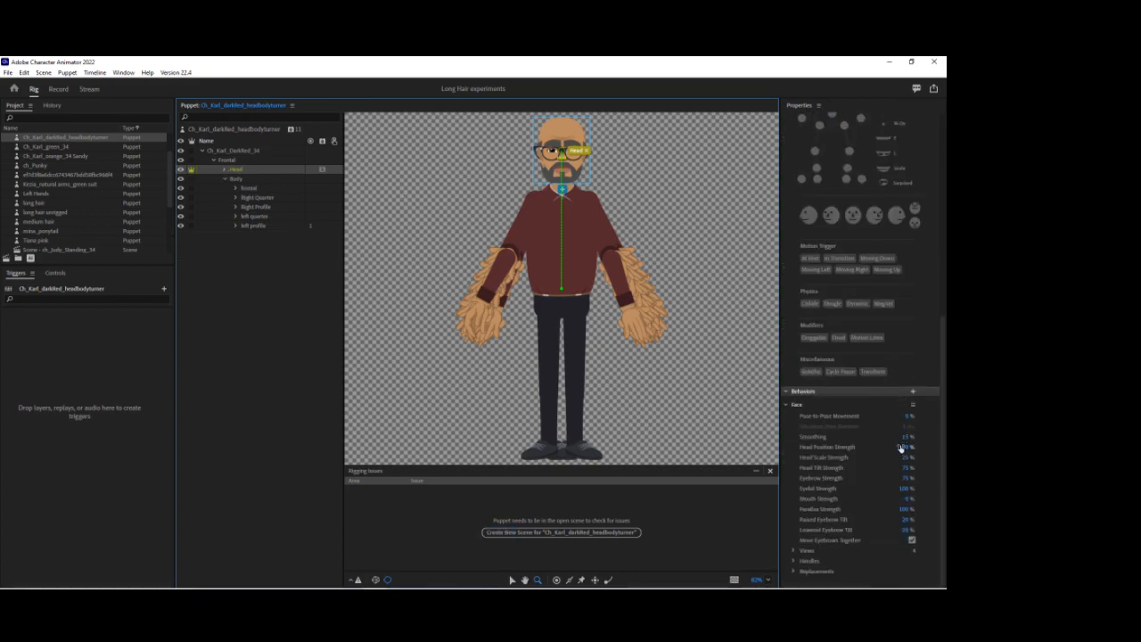
text(0)
key(Return)
click(908, 458)
text(0)
key(Return)
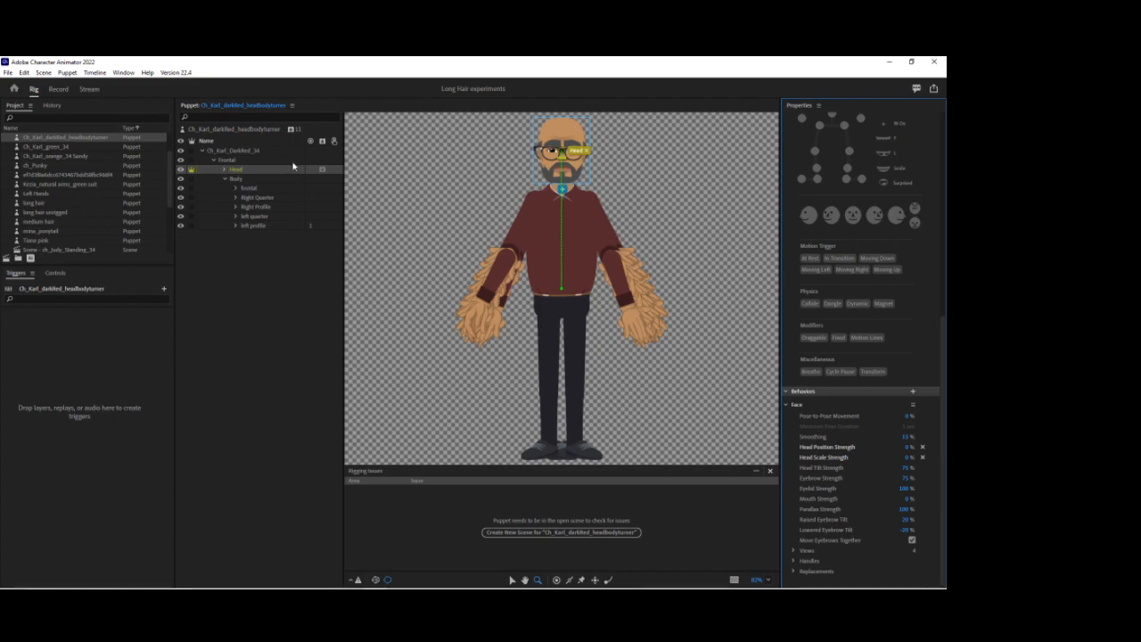
Move the Head layer's origin handle down to the chin near the neck and collapse the Body group
click(513, 580)
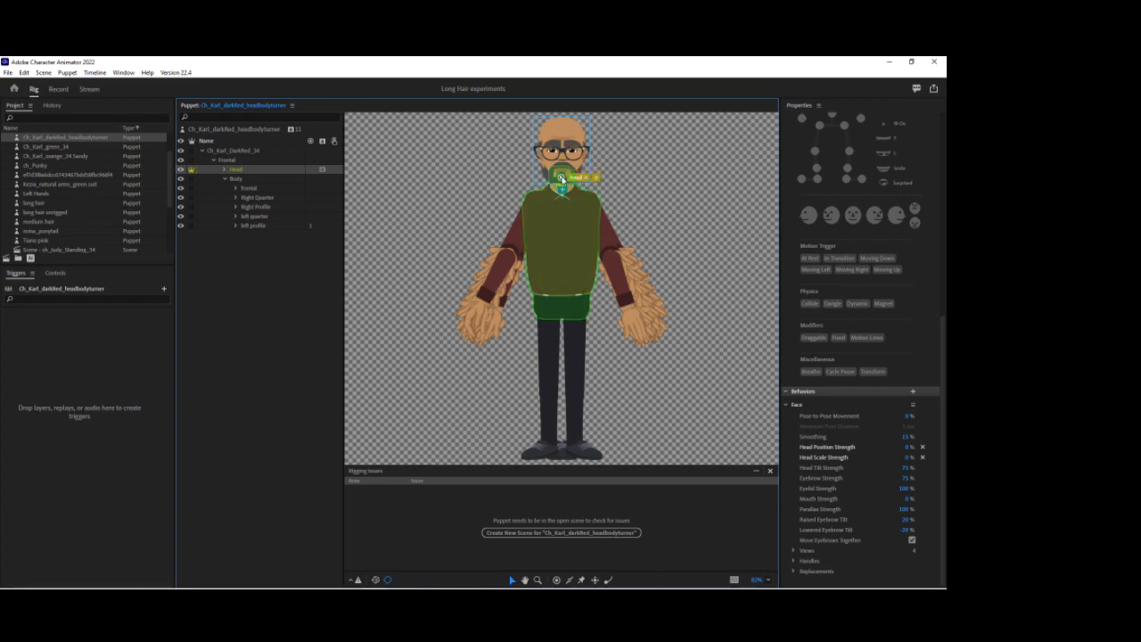
click(241, 182)
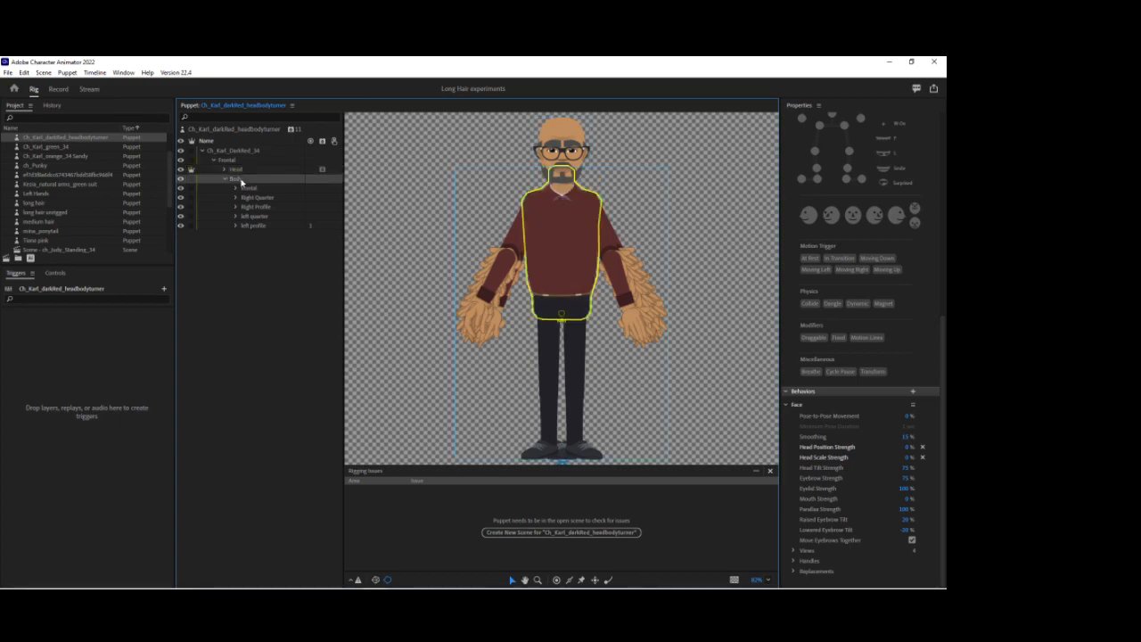
click(225, 179)
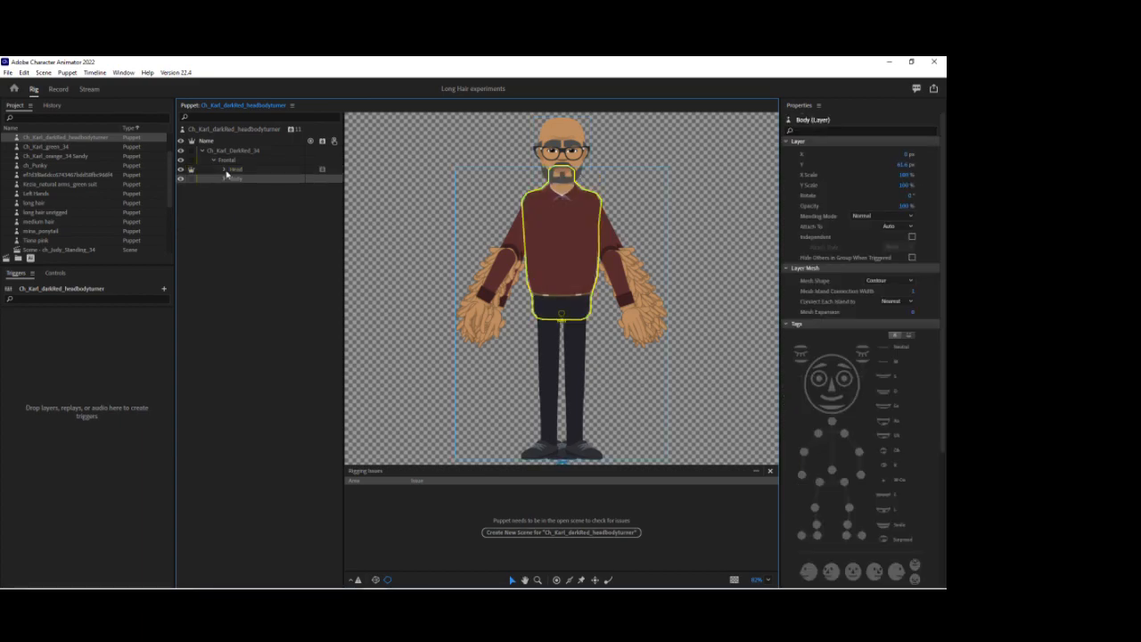
Expand the Head group's frontal, right profile and left profile views and create a trigger swap set from the frontal brows group
click(225, 170)
click(248, 178)
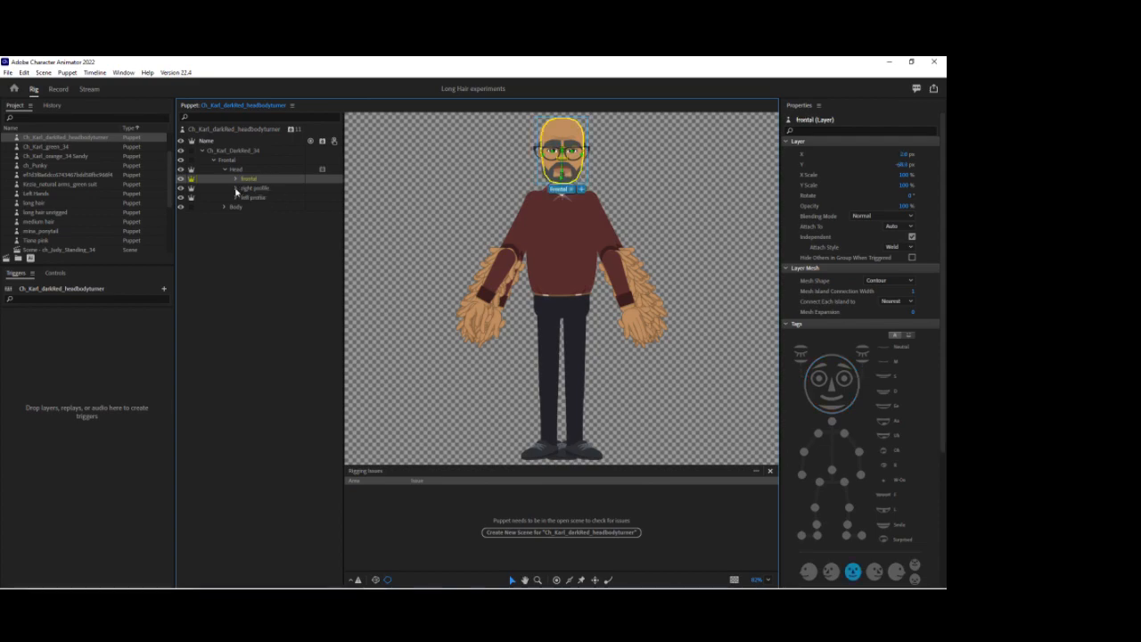
click(236, 179)
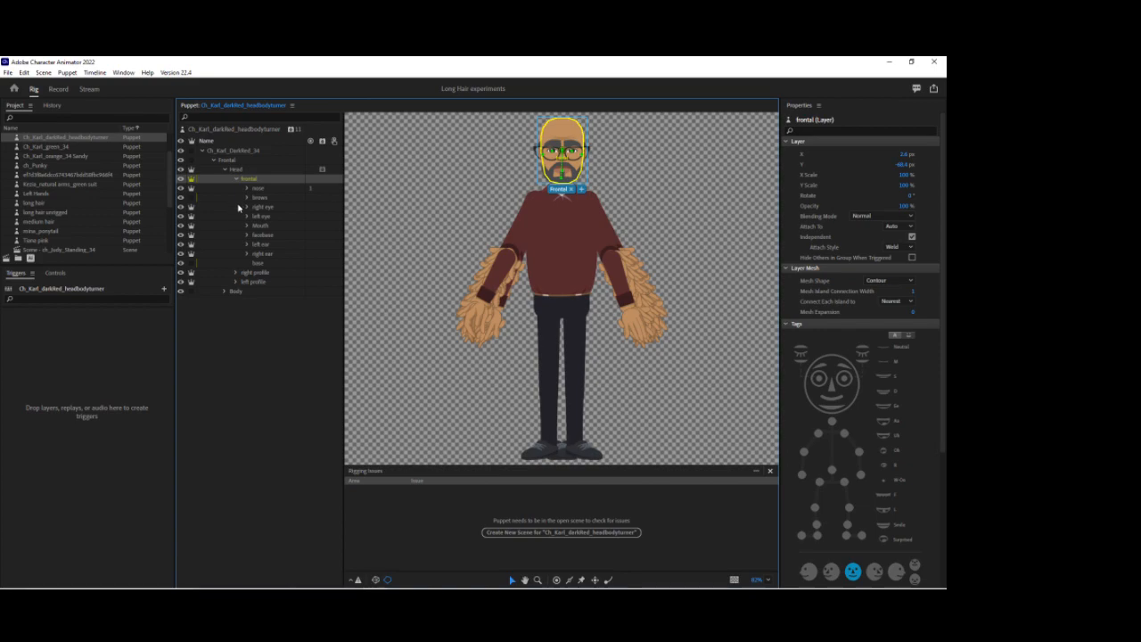
click(237, 272)
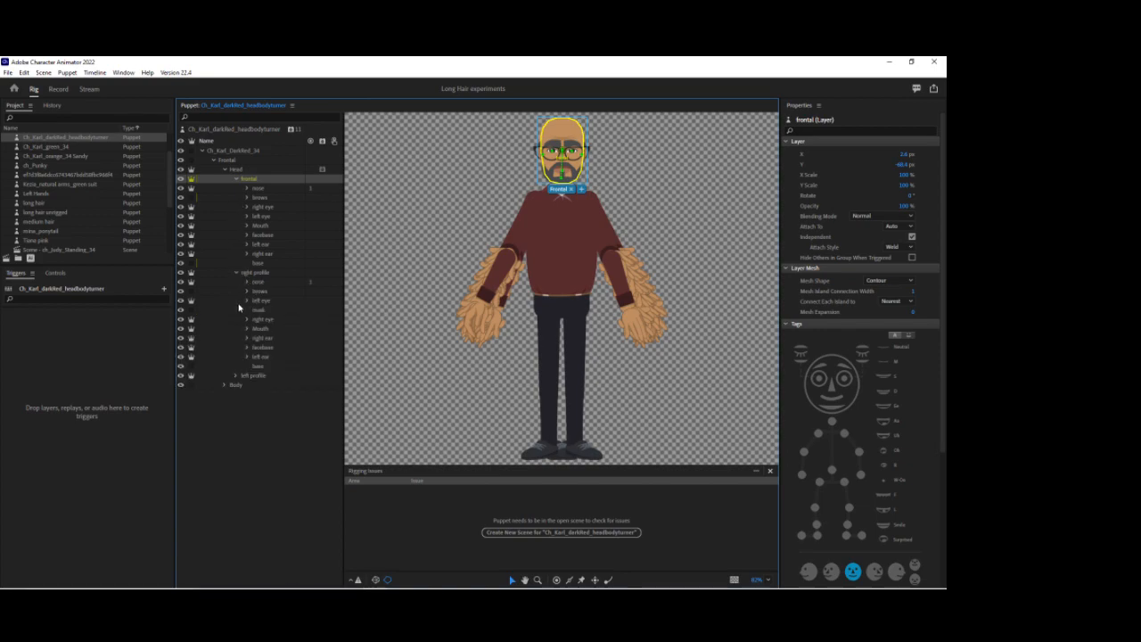
click(235, 377)
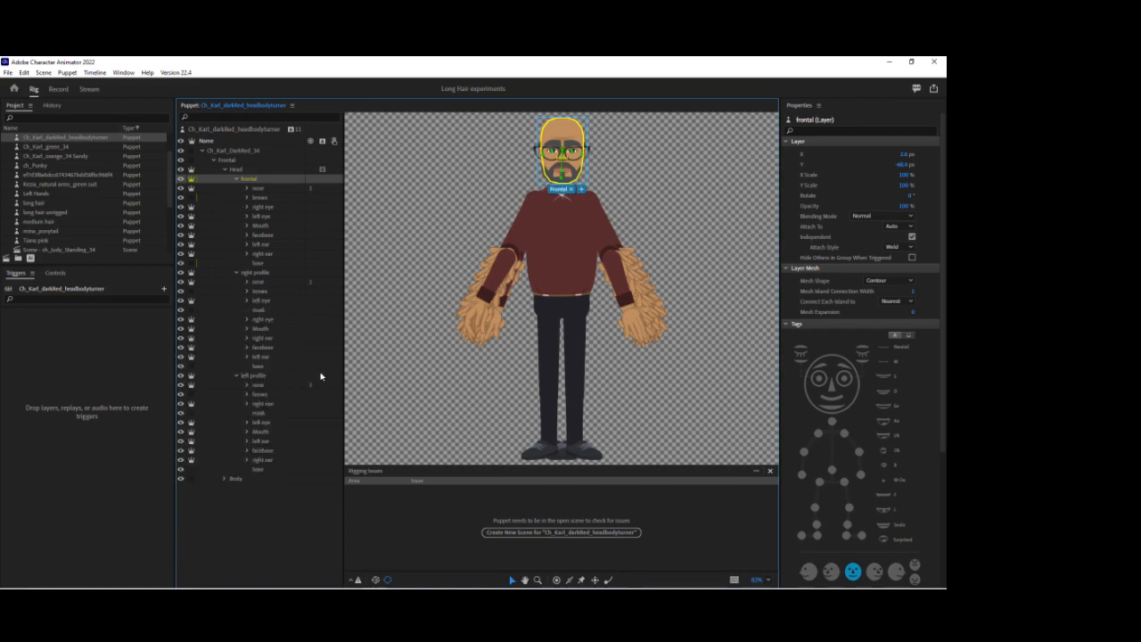
click(266, 394)
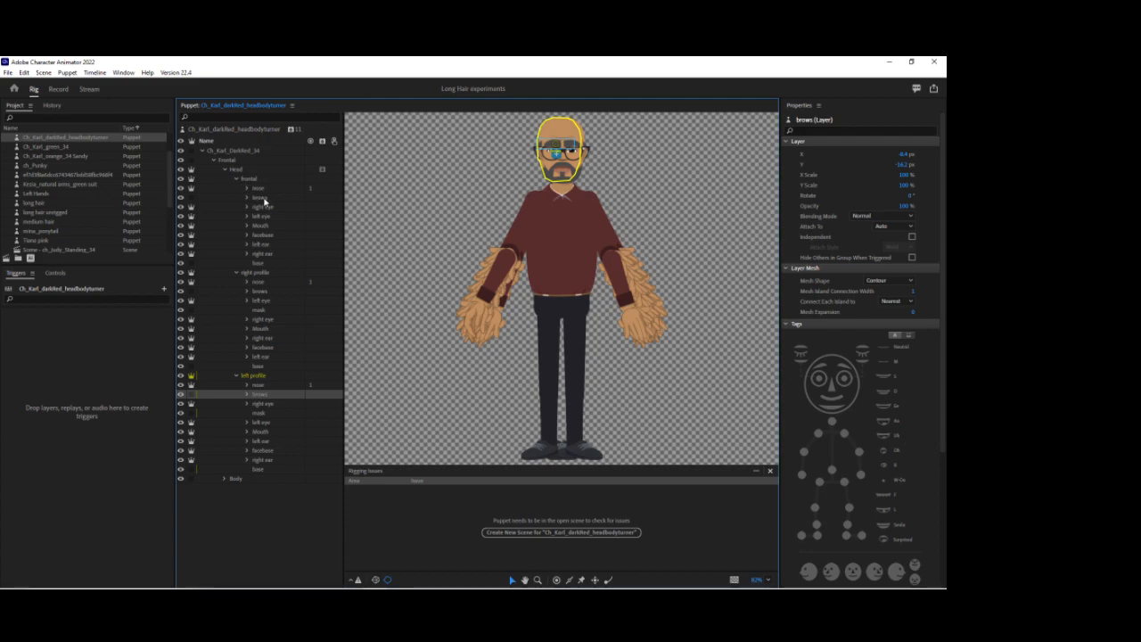
drag(262, 202, 427, 470)
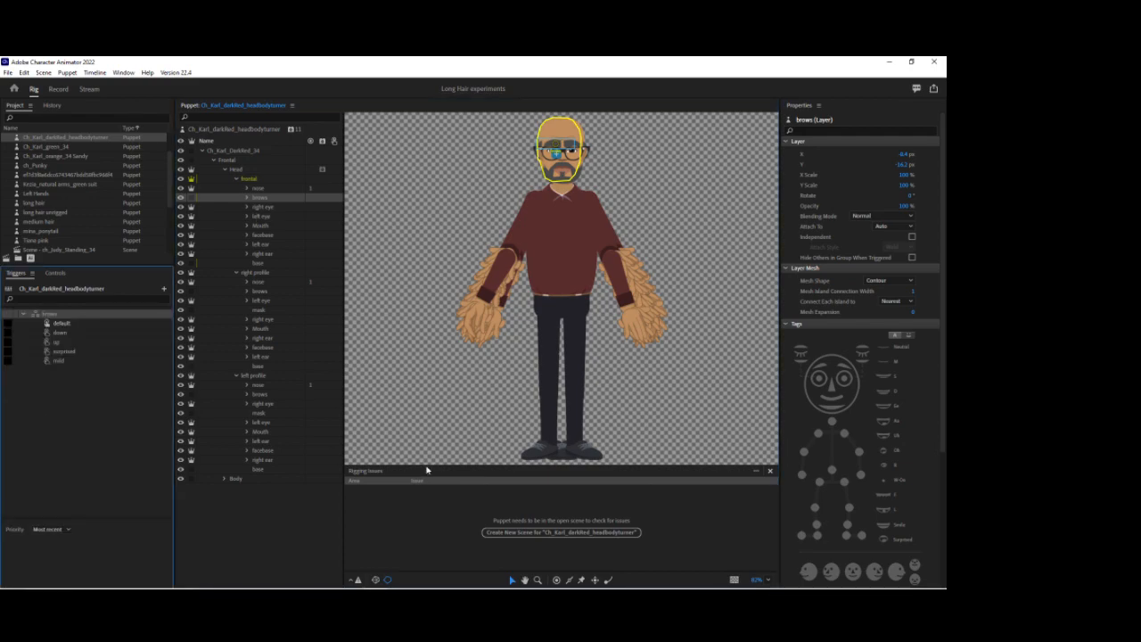
Add the default brows layers of the right profile and left profile to the default trigger of the brows swap set
click(247, 290)
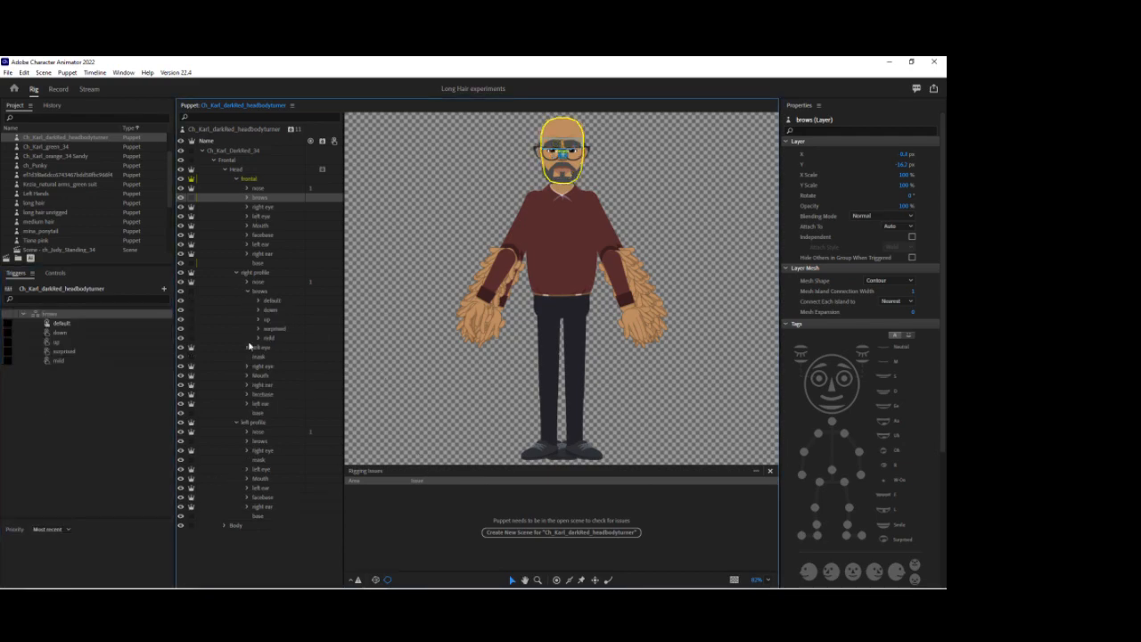
click(247, 442)
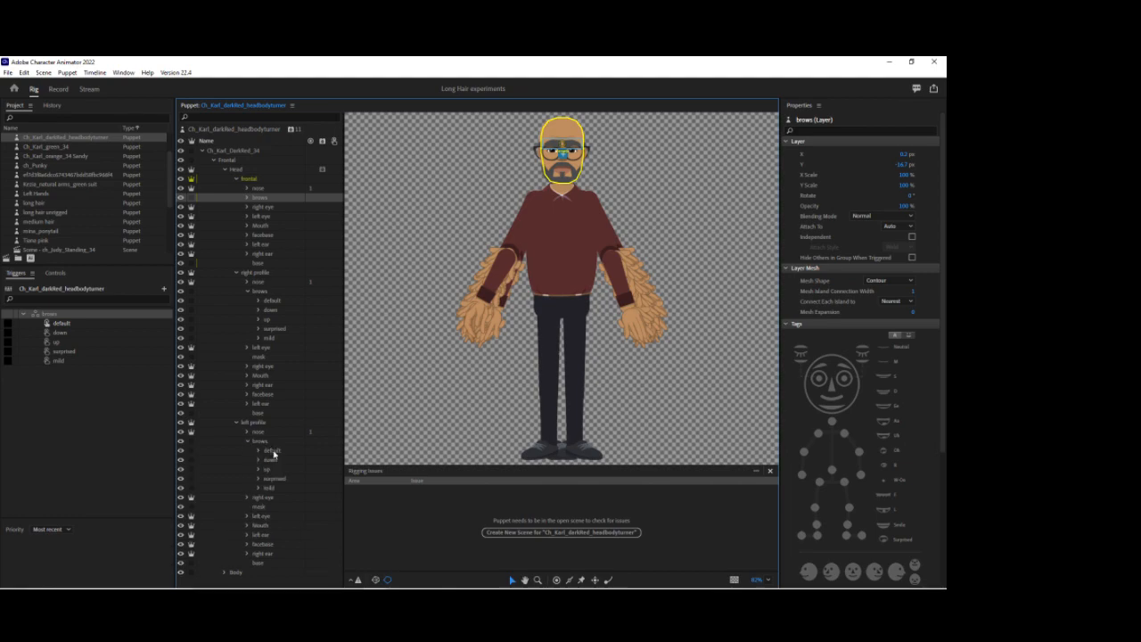
click(274, 452)
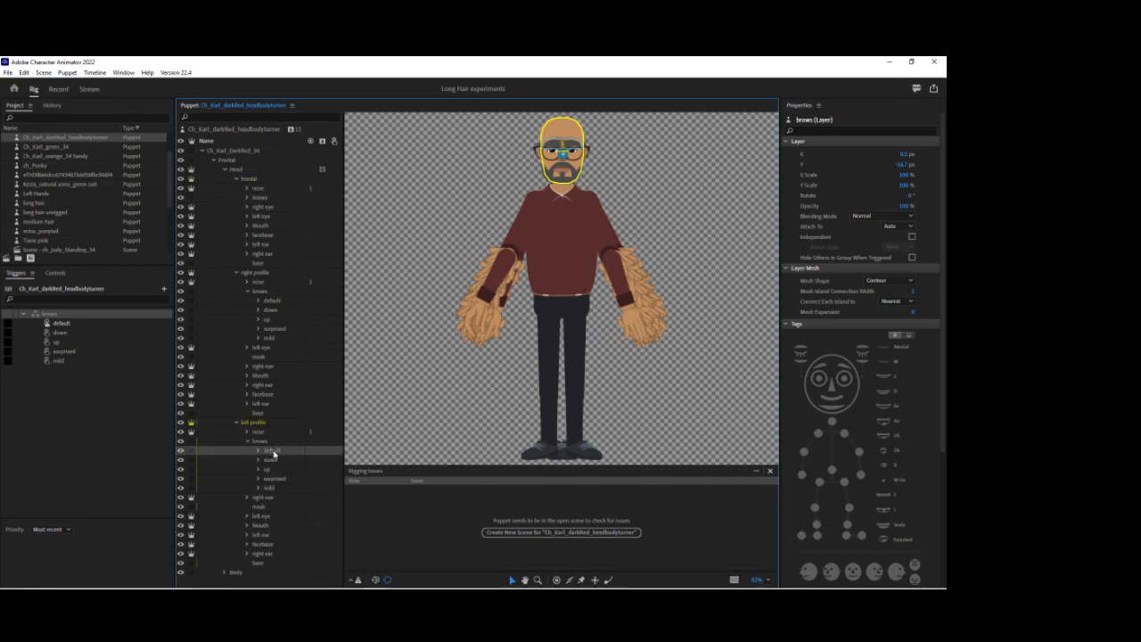
ctrl+click(272, 301)
click(115, 324)
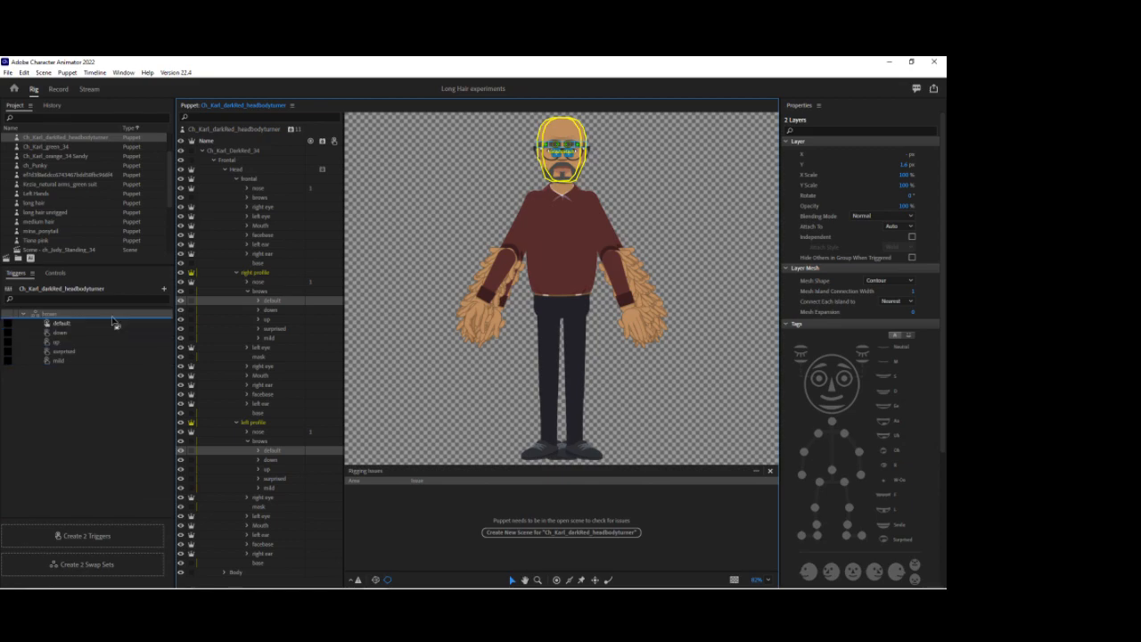
Add the down and up brows layers of both profile views to the matching down and up triggers
click(270, 310)
ctrl+click(272, 460)
drag(272, 463, 102, 340)
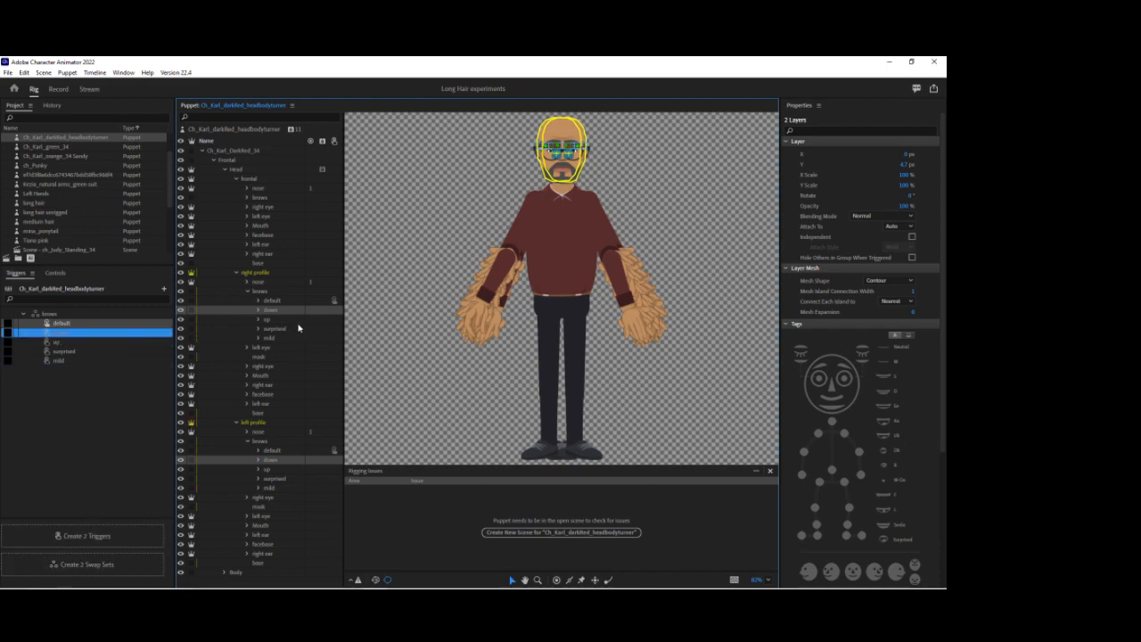
click(270, 319)
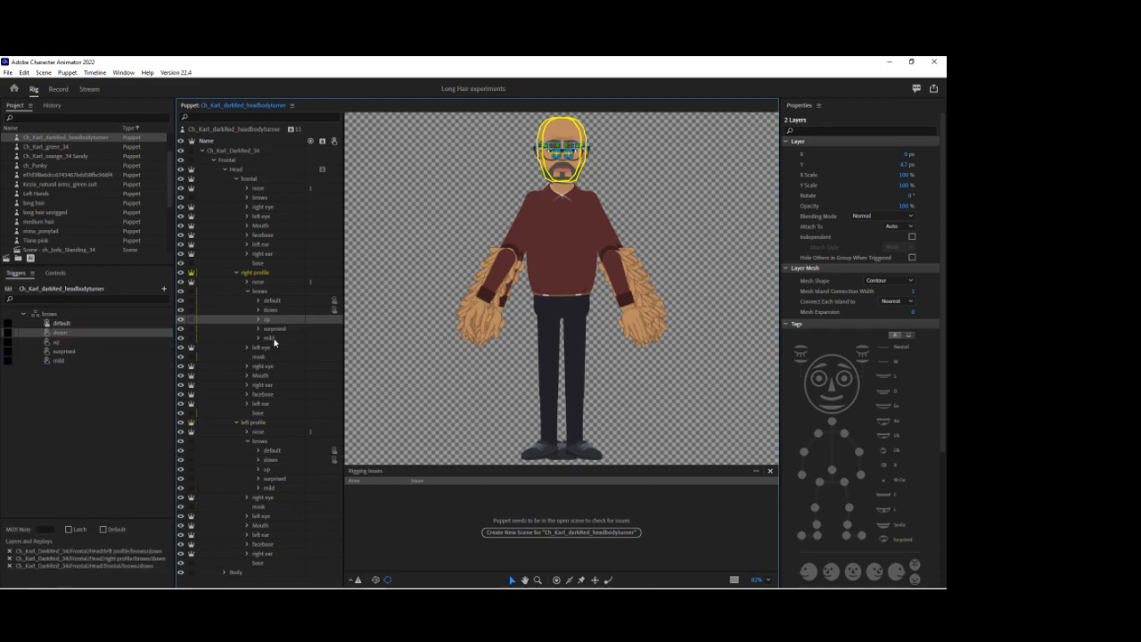
ctrl+click(270, 469)
drag(274, 473, 106, 348)
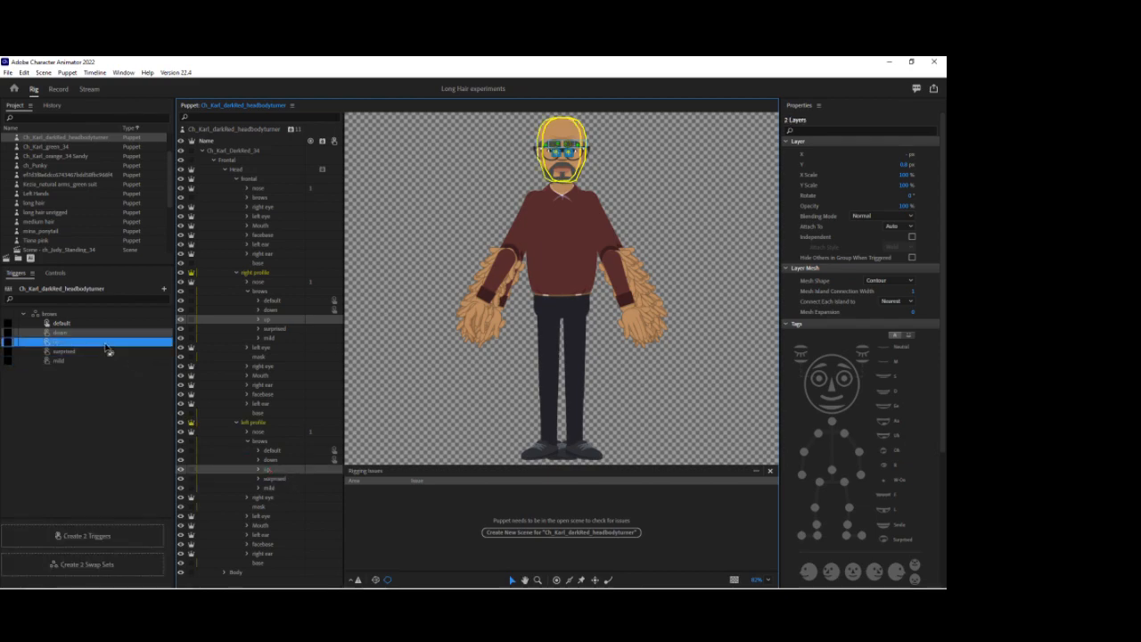
Add the surprised and mild brows layers of both profile views to the matching surprised and mild triggers
click(277, 329)
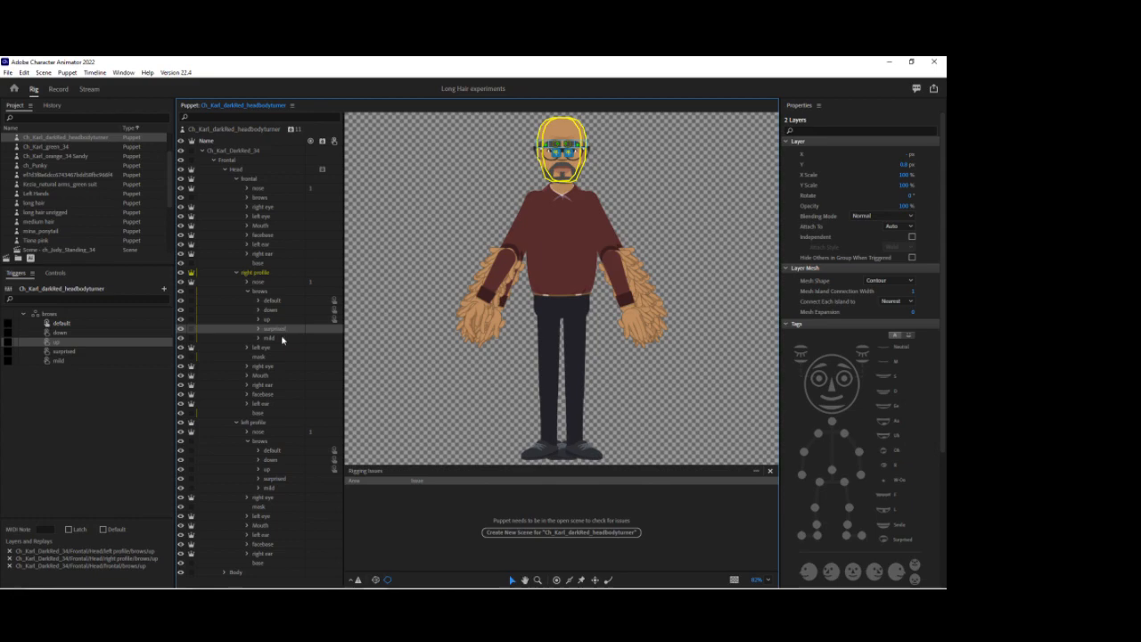
ctrl+click(283, 480)
drag(283, 480, 132, 355)
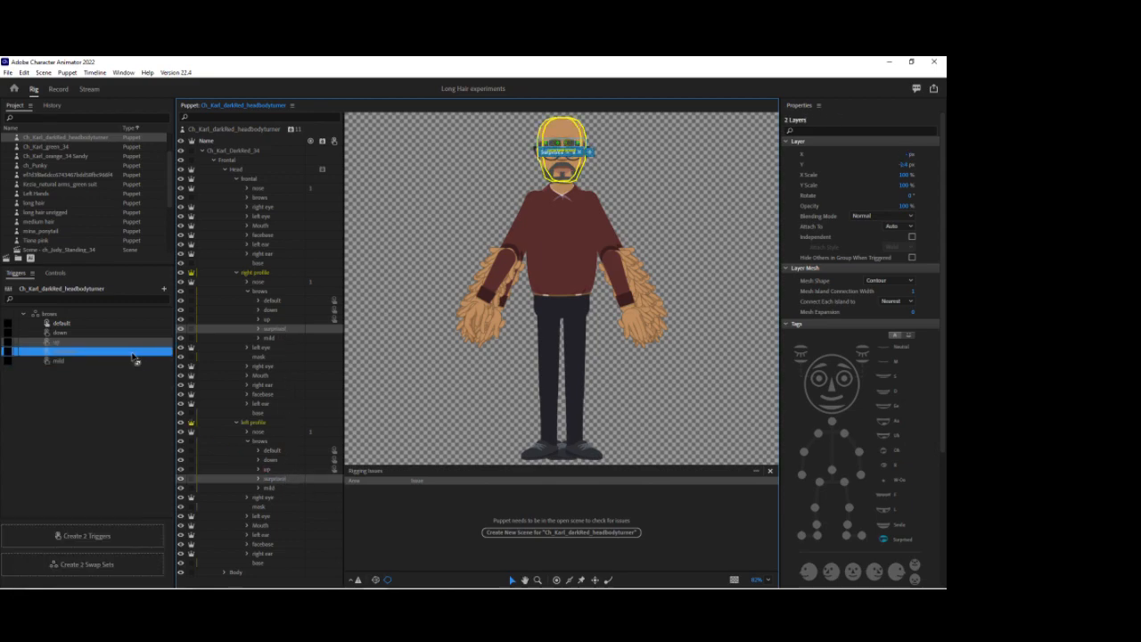
click(273, 339)
ctrl+click(269, 488)
drag(269, 489, 150, 366)
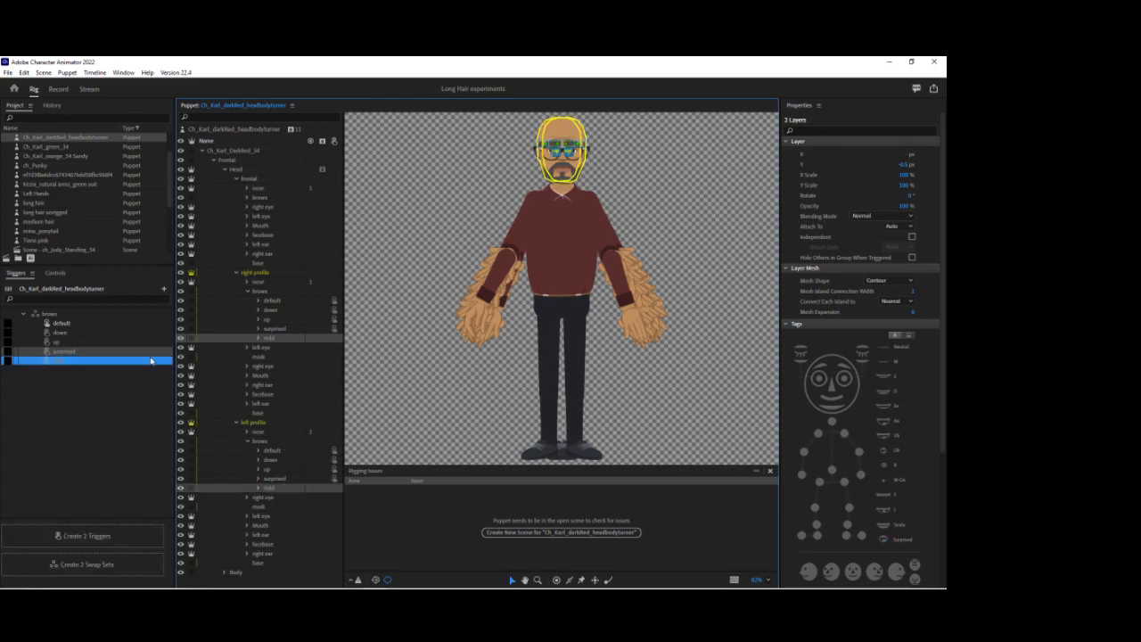
Add the Cycle Layers behavior to the left and right eyebrow layers in the surprised brows group of all three head views
click(247, 198)
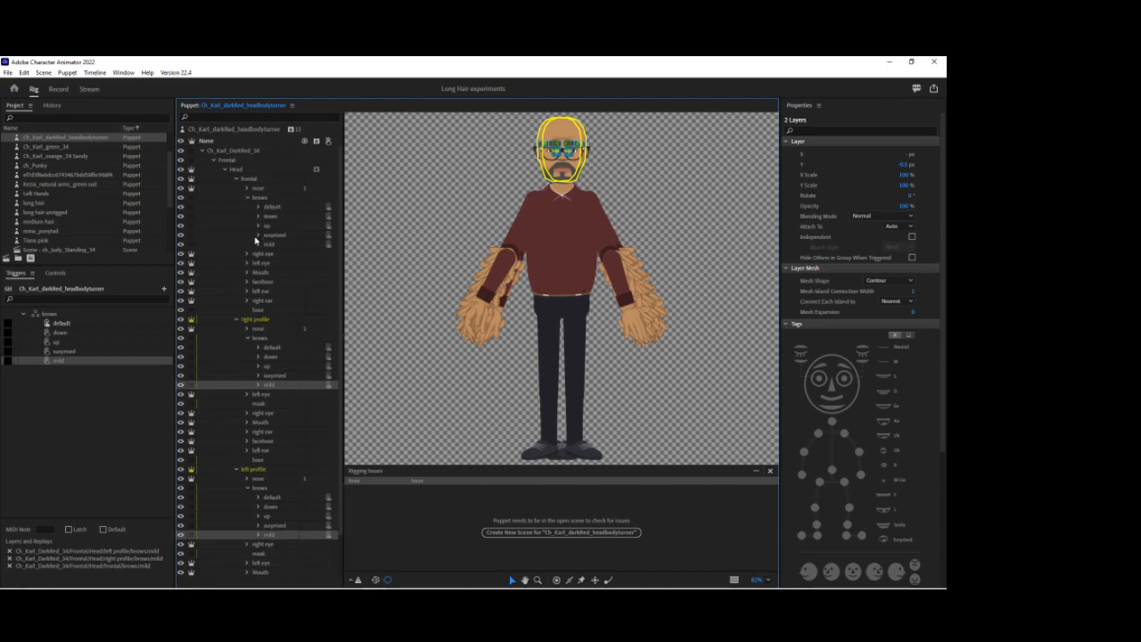
click(258, 236)
click(257, 396)
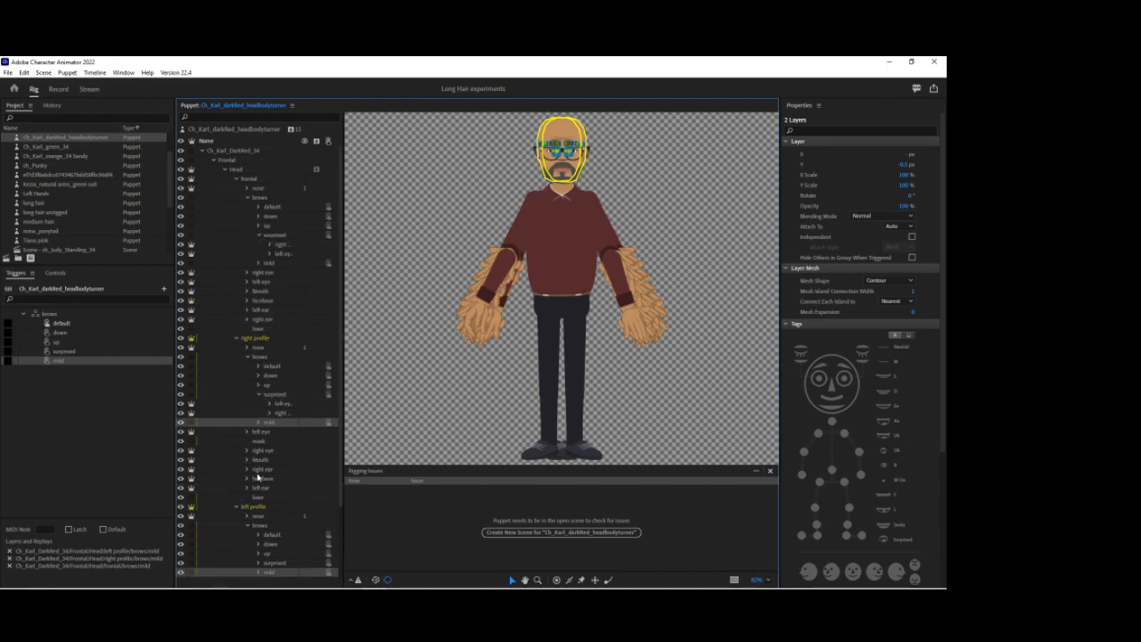
click(258, 562)
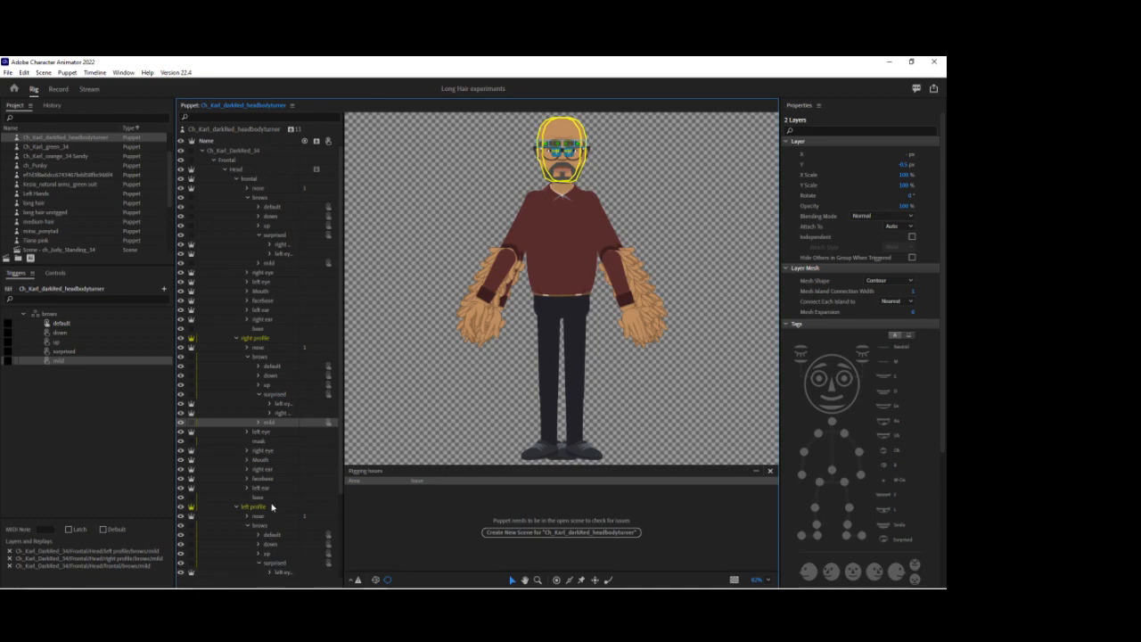
scroll(273, 513, down, 1)
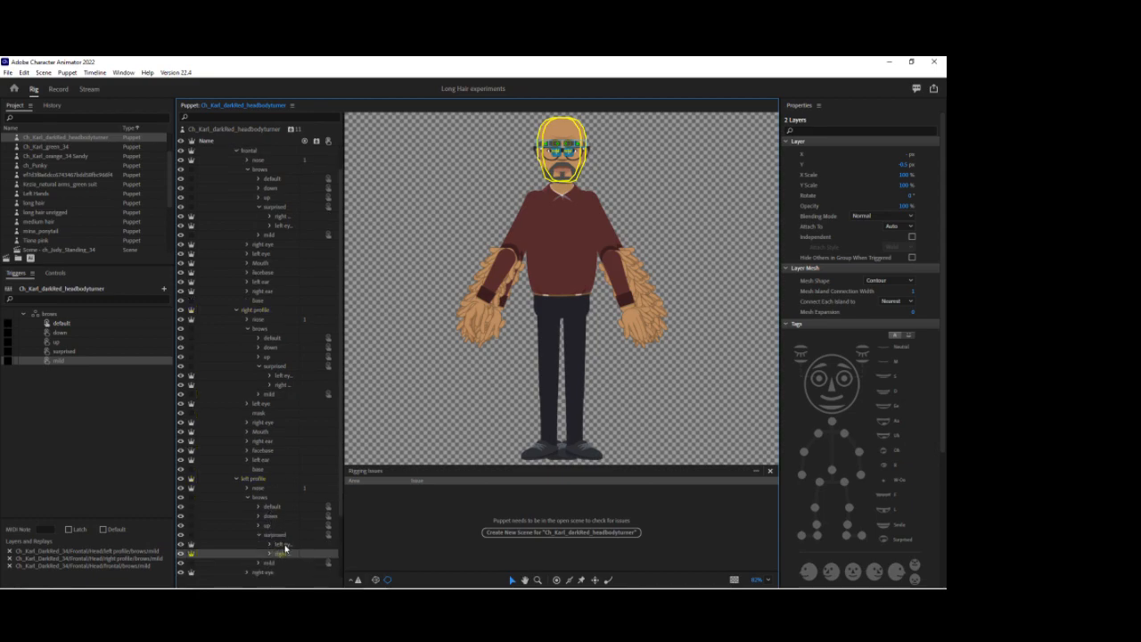
shift+click(282, 544)
ctrl+click(285, 385)
ctrl+click(282, 376)
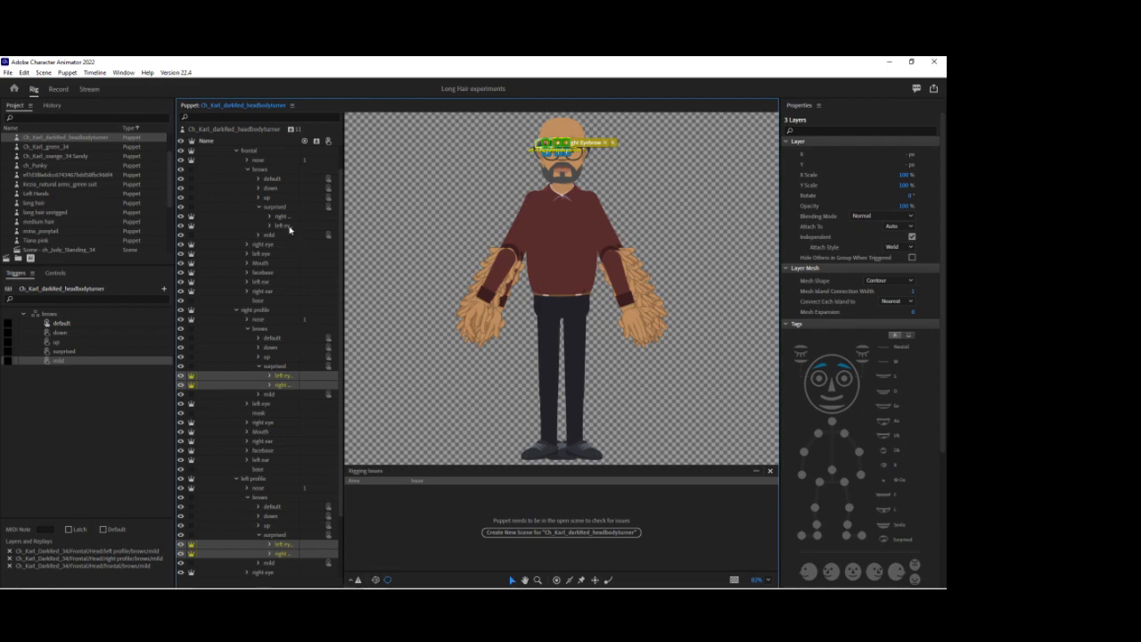
ctrl+click(286, 226)
ctrl+click(287, 218)
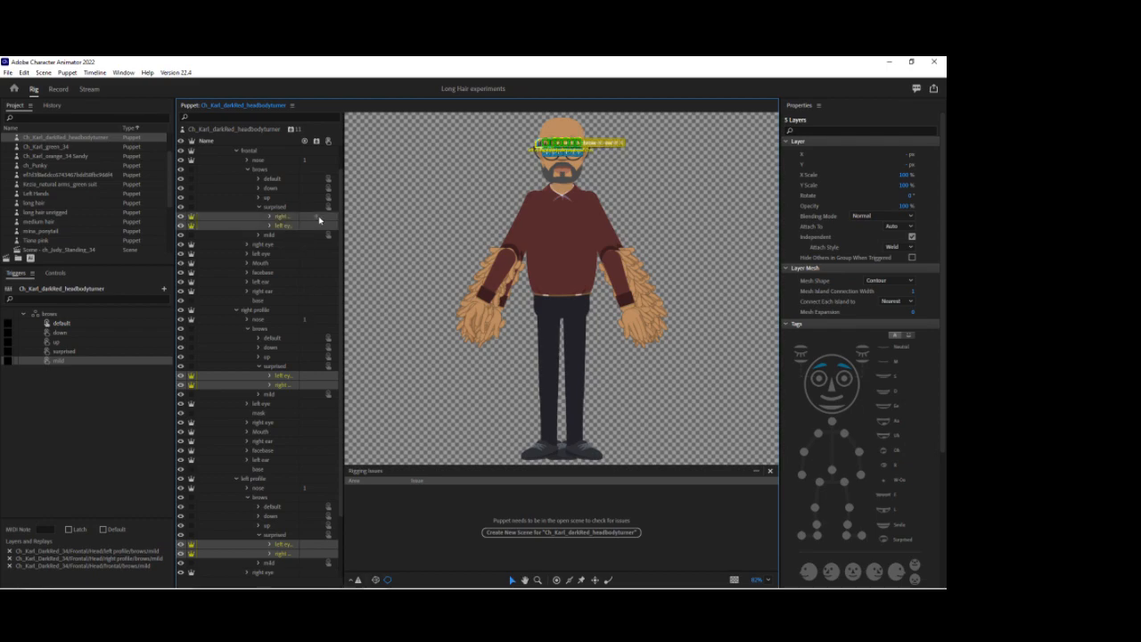
right_click(320, 214)
click(347, 251)
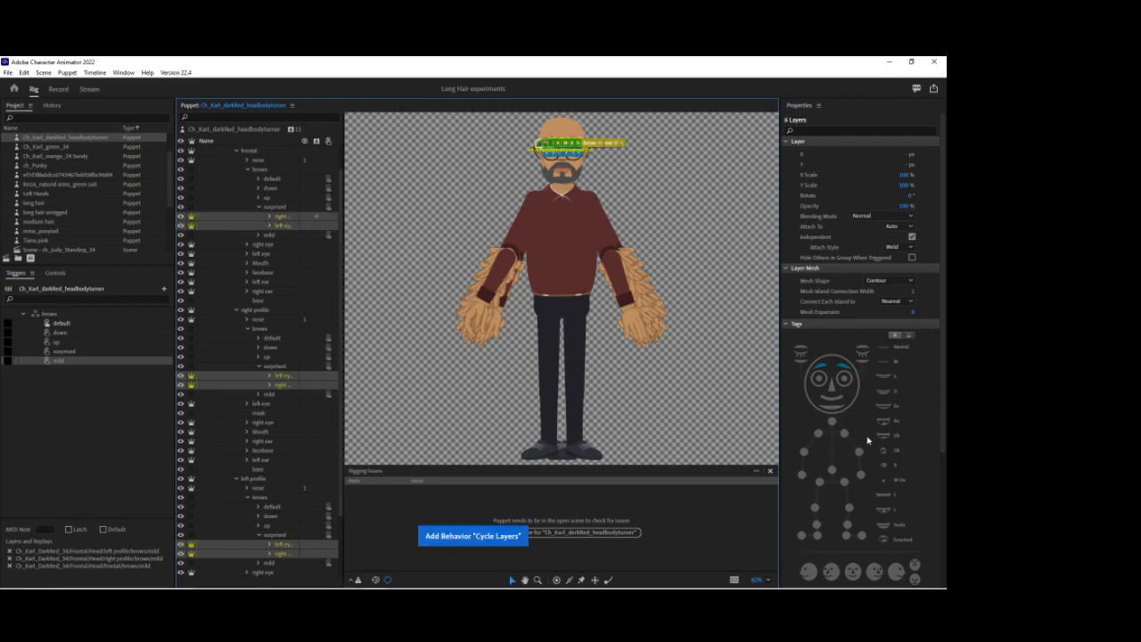
Set the eyebrows' Cycle Layers to advance every 2 frames, with Forward and Reverse and Hold on Last Layer enabled
scroll(879, 504, down, 10)
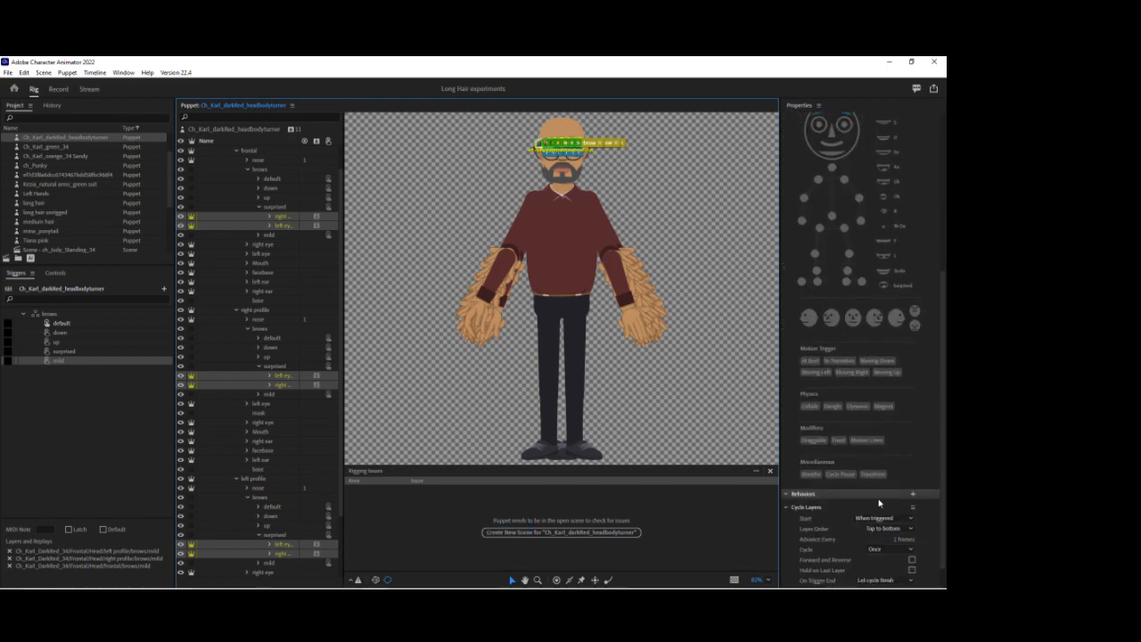
click(893, 508)
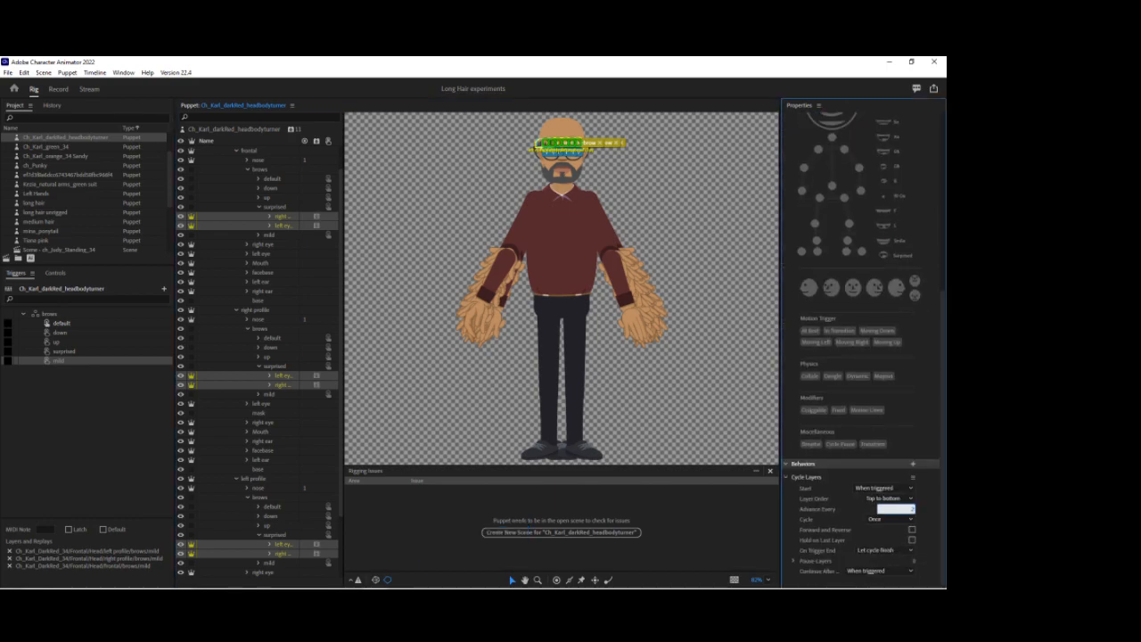
key(Return)
click(912, 530)
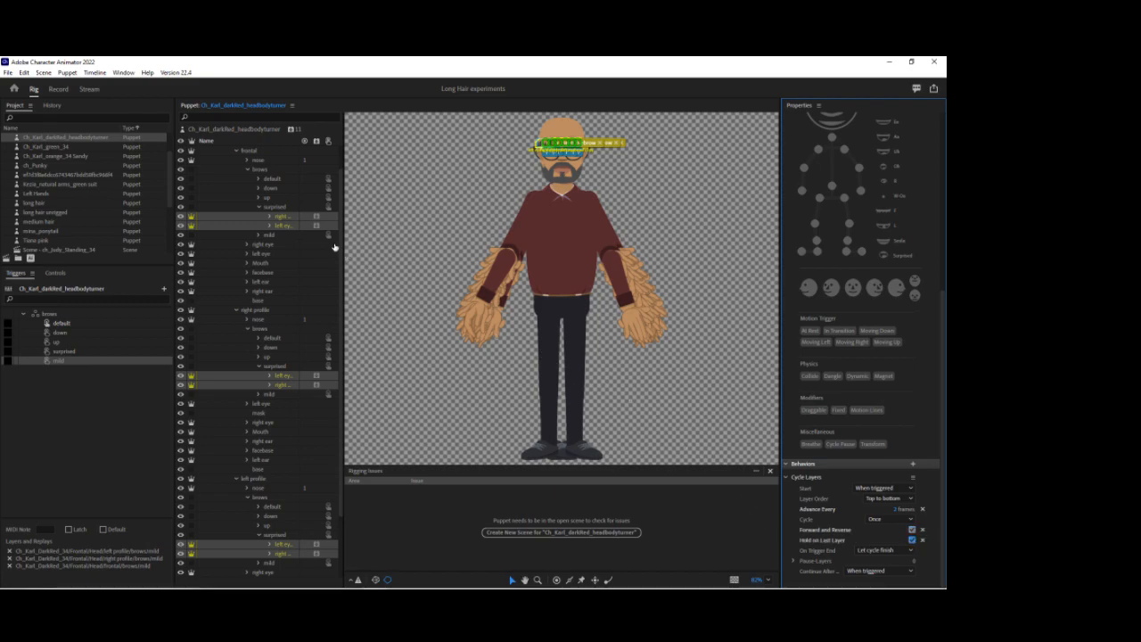
Collapse the brows groups in all three head views, plus the frontal and right profile groups
scroll(274, 225, up, 2)
click(250, 199)
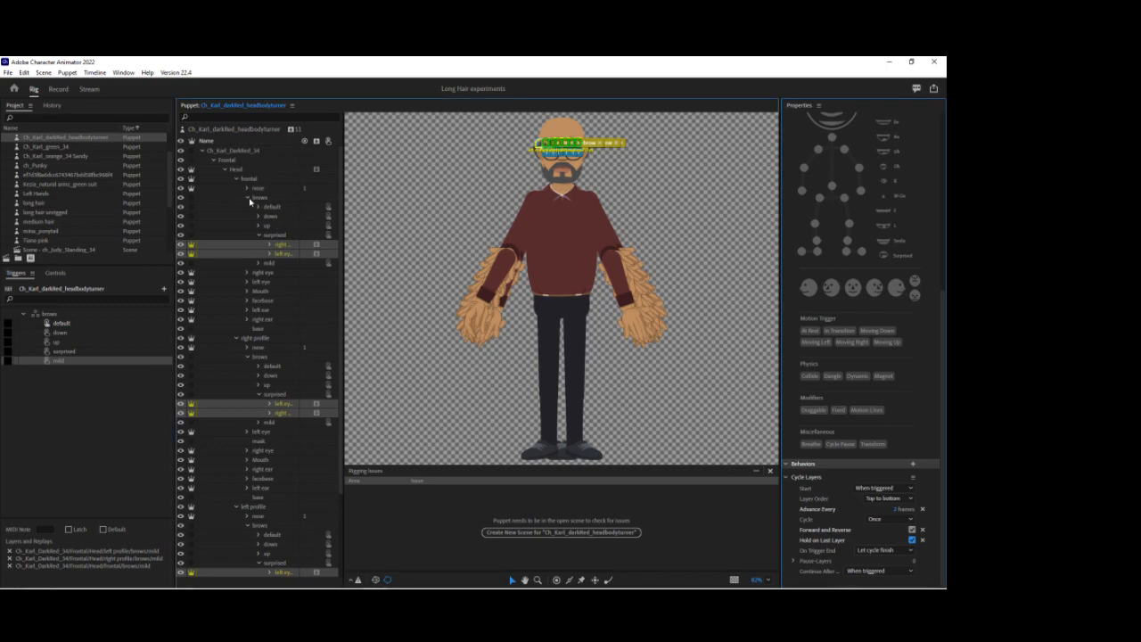
click(248, 291)
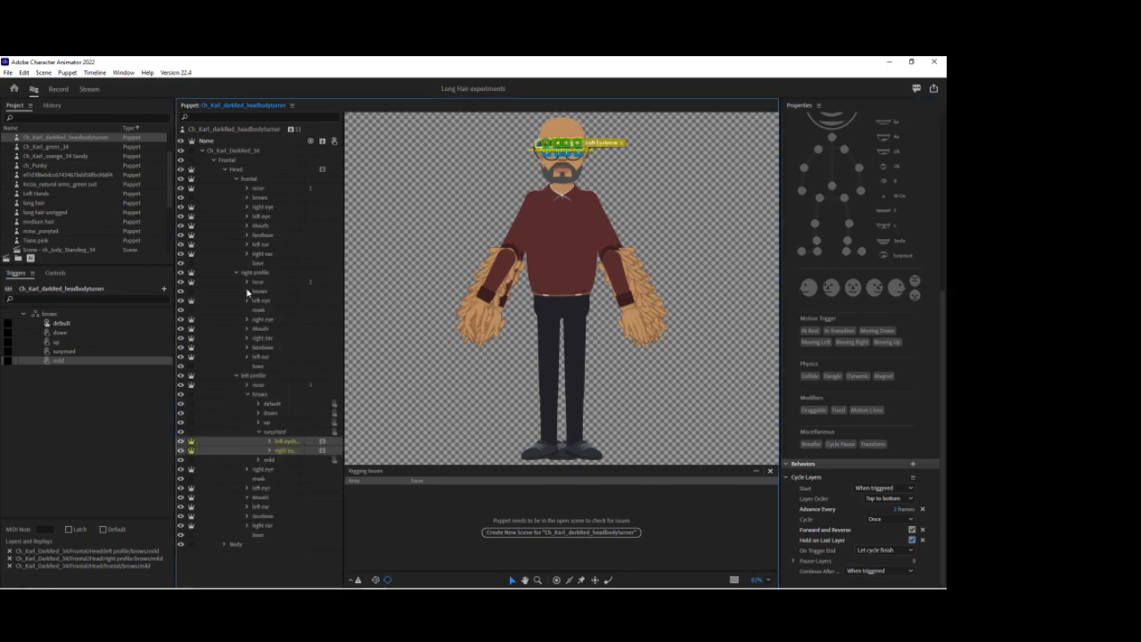
click(249, 395)
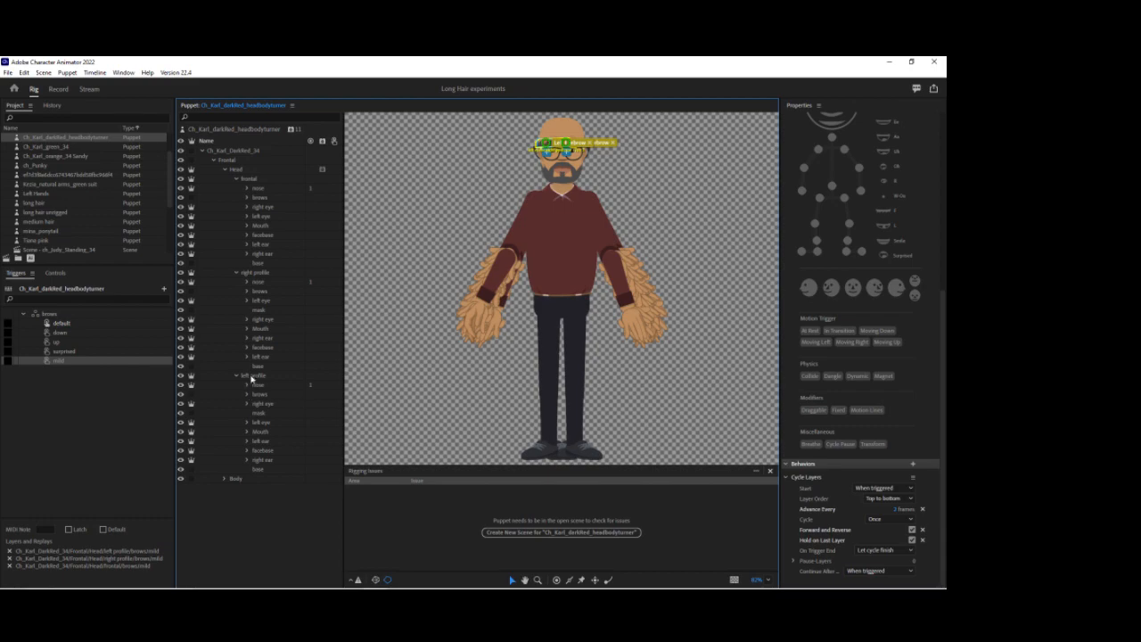
click(239, 182)
click(237, 189)
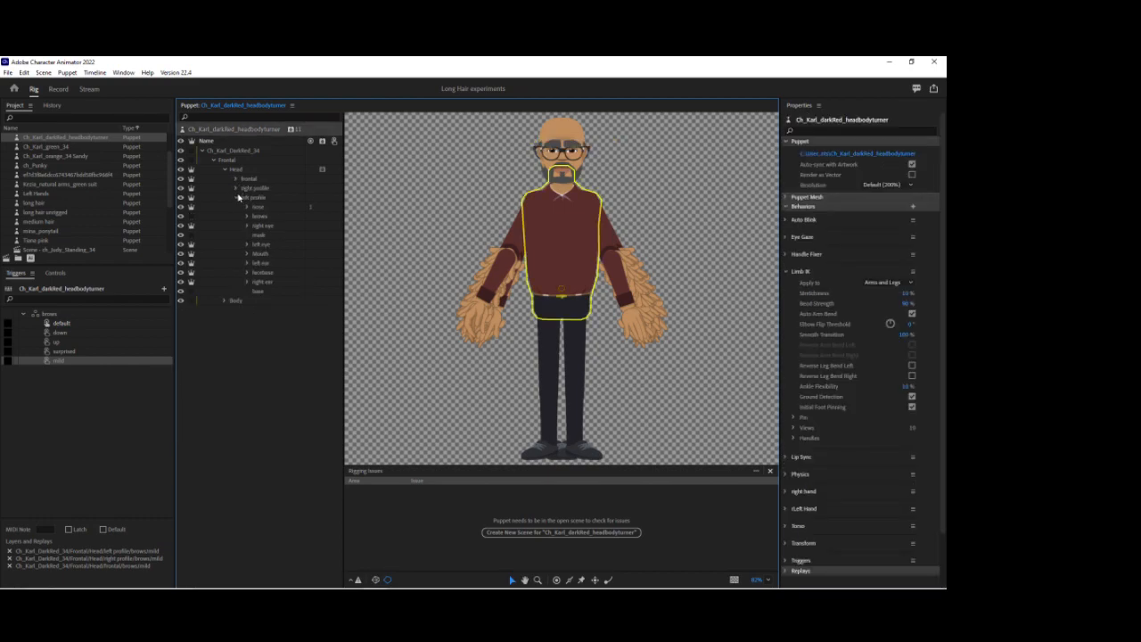
Collapse the head's left profile group and expand the Body group and its frontal view
click(237, 198)
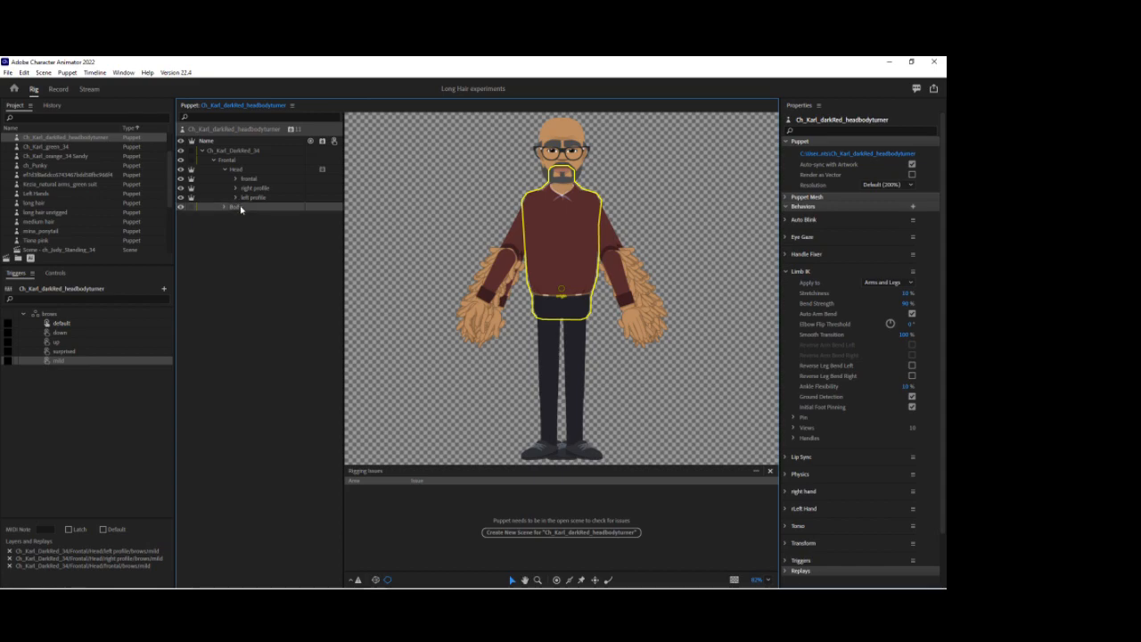
click(244, 206)
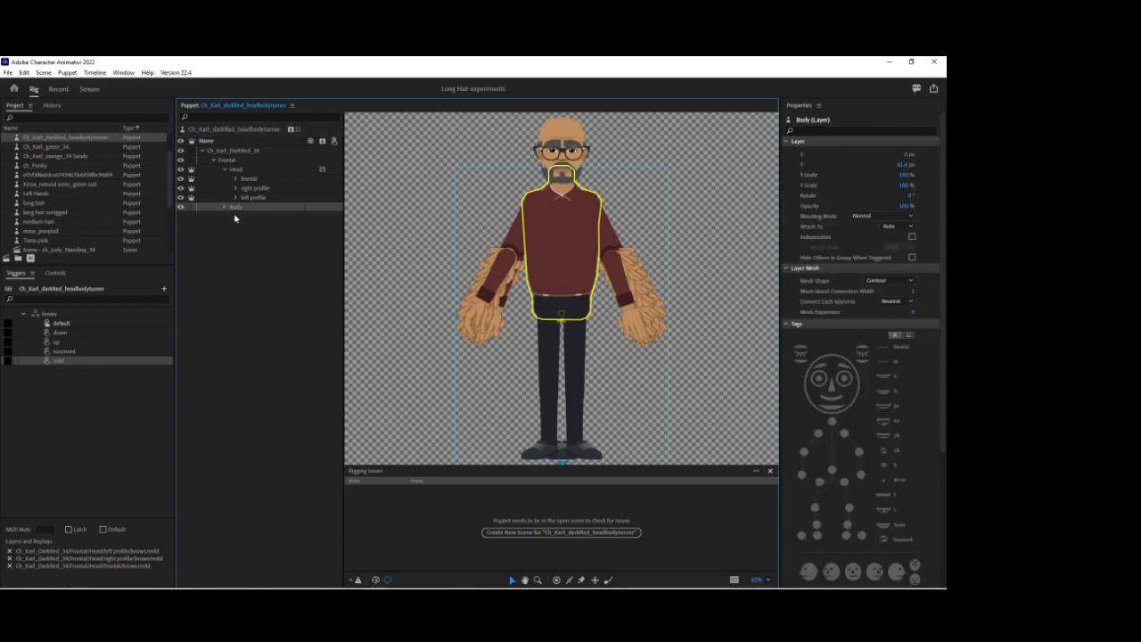
click(225, 207)
click(234, 217)
click(235, 216)
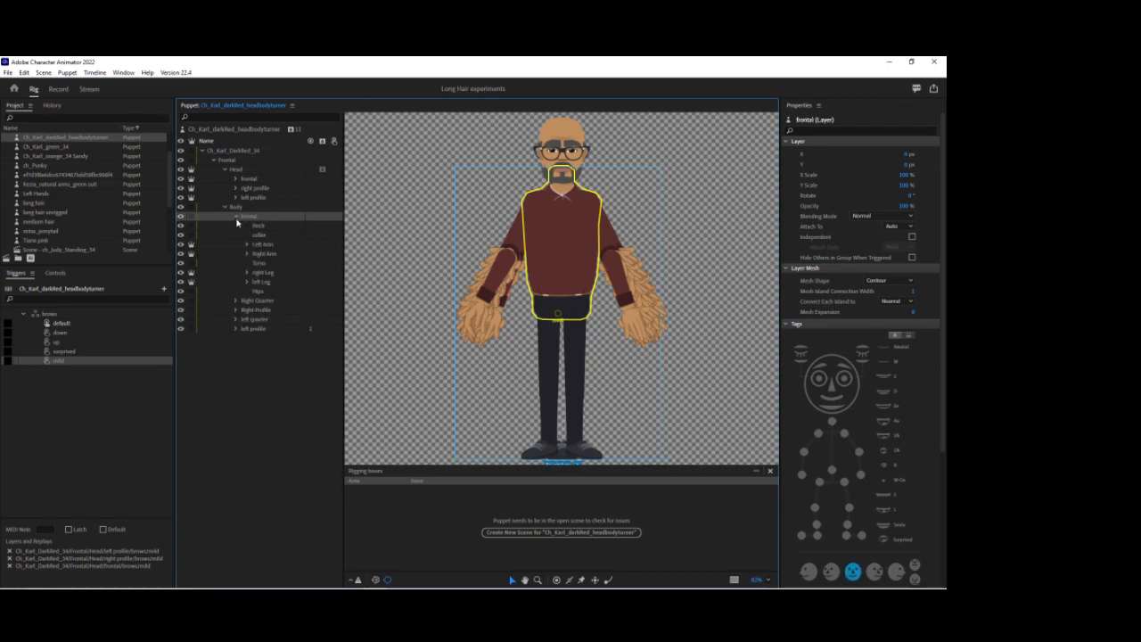
Add handles at the elbow and wrist of the frontal view's Left Arm, tagged Left Elbow and Left Wrist
click(266, 245)
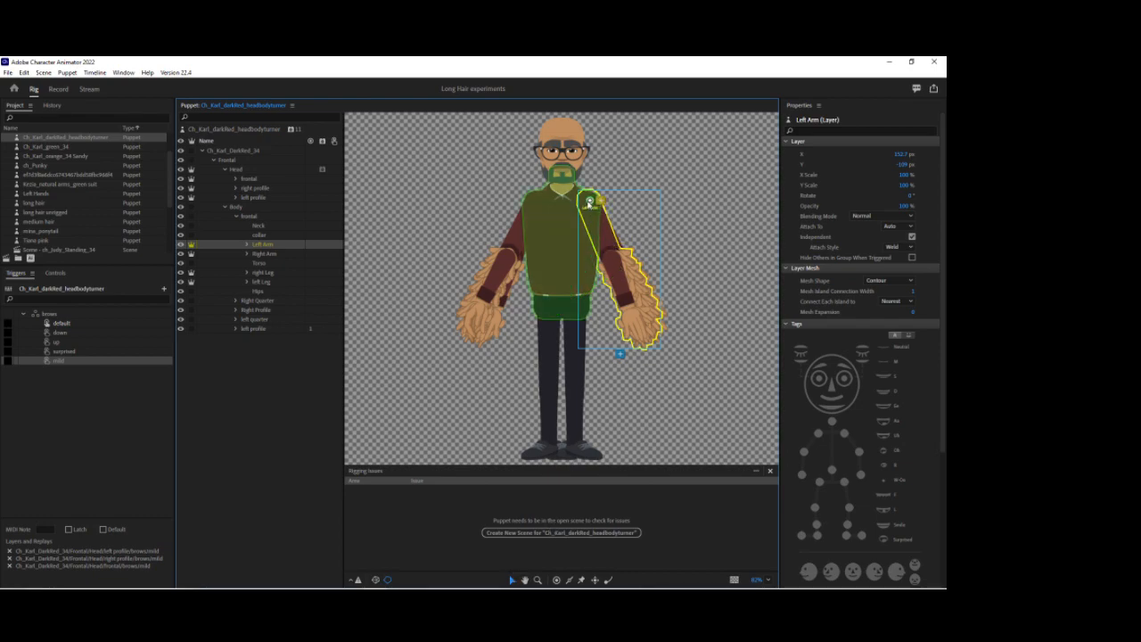
click(556, 580)
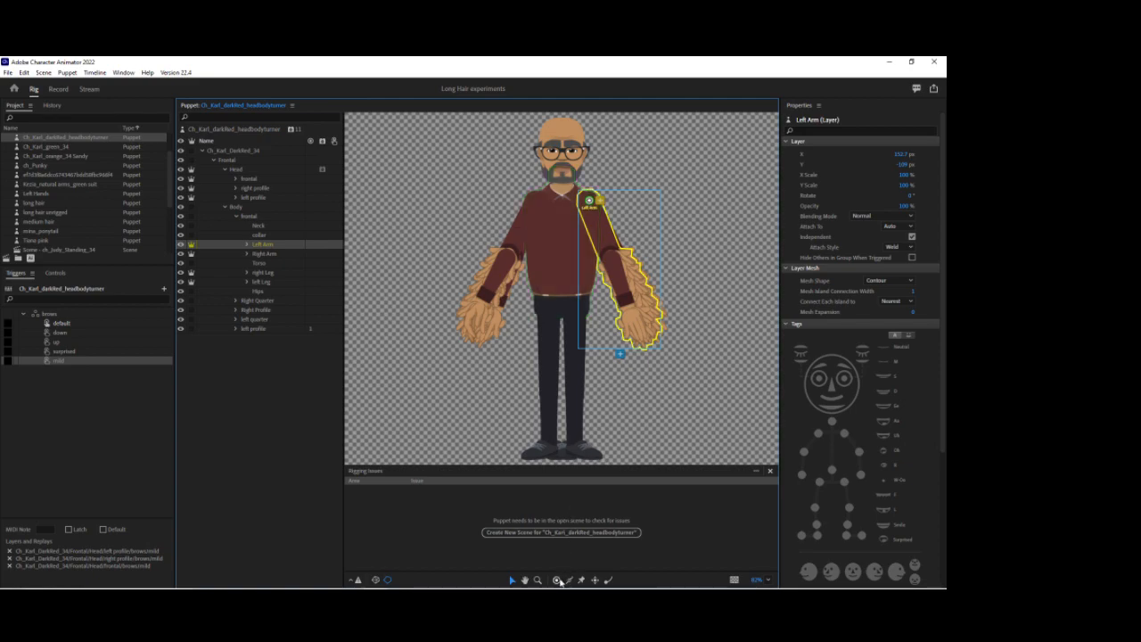
click(612, 258)
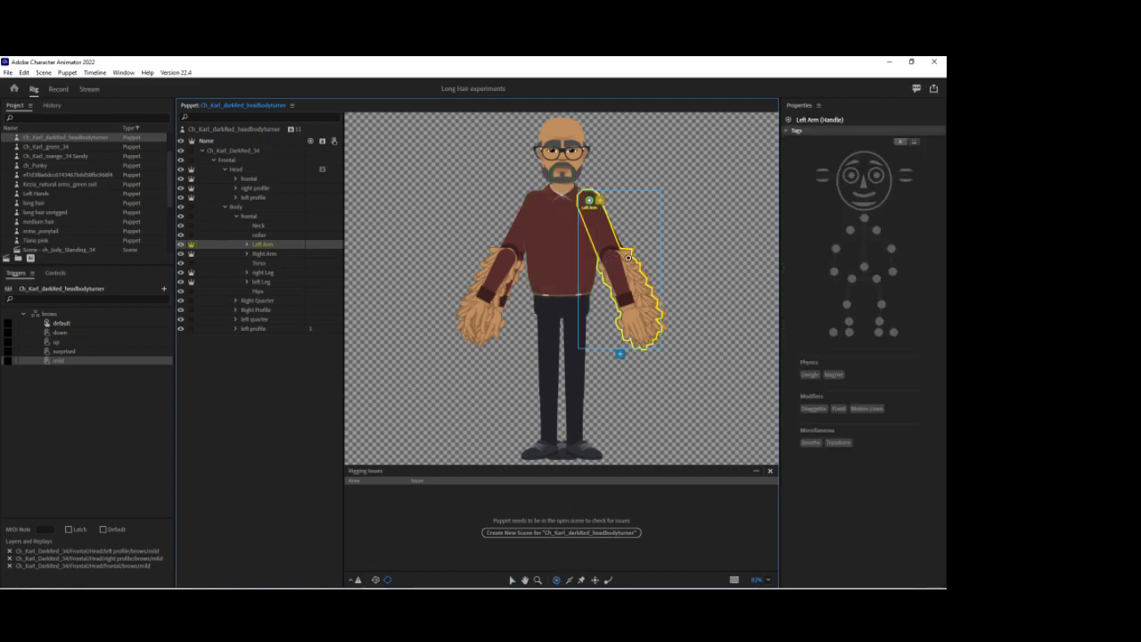
click(892, 255)
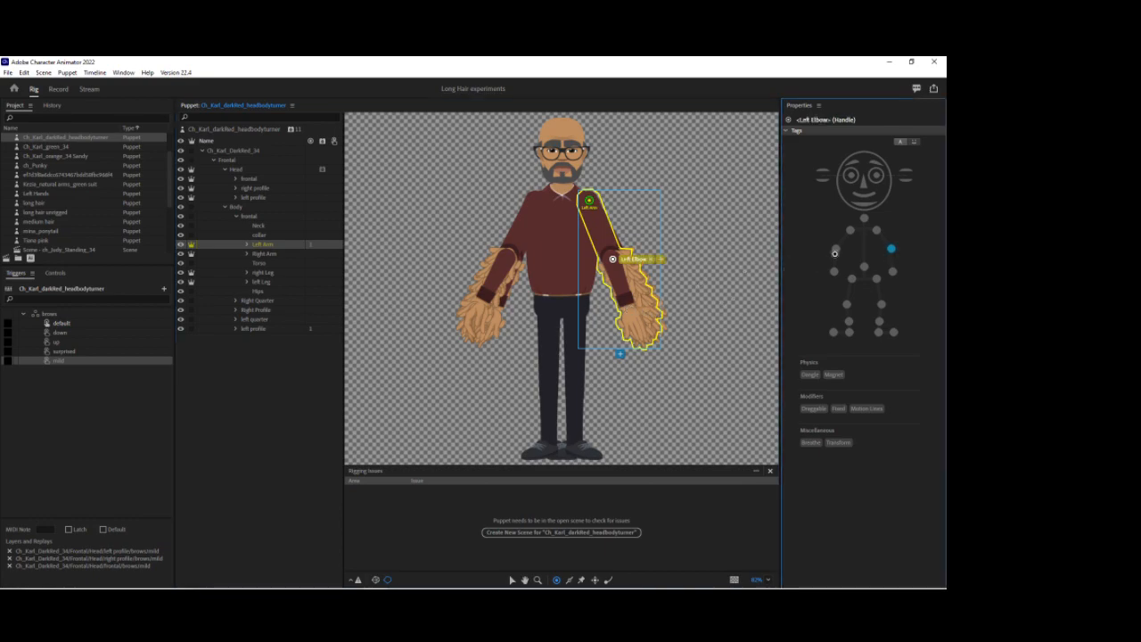
click(628, 308)
click(892, 271)
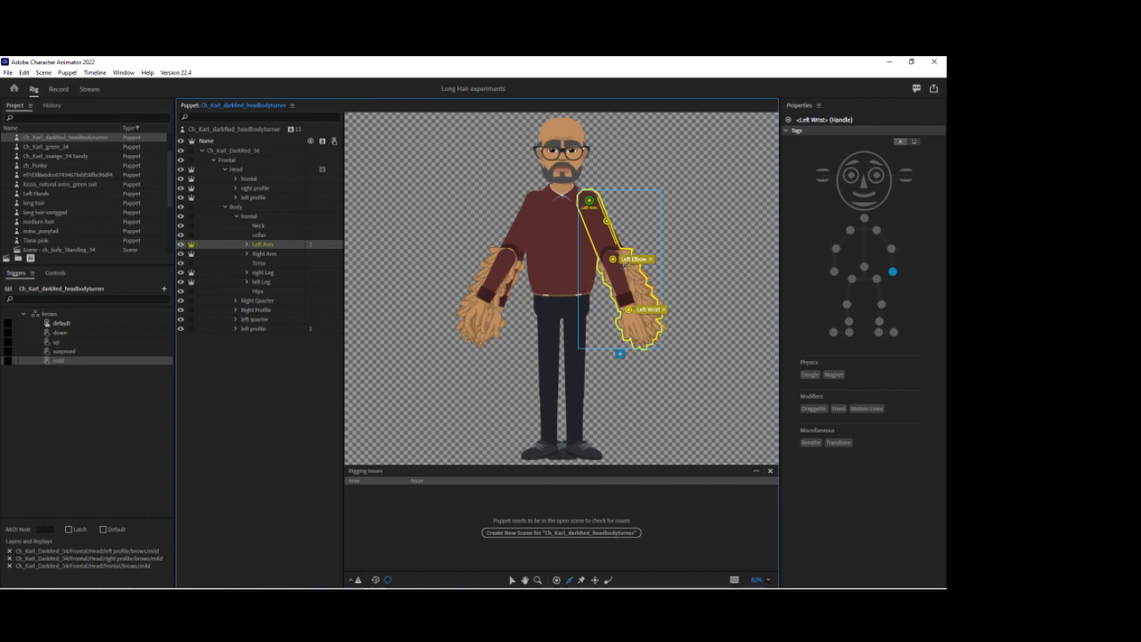
Add a stick along the outer side of the frontal left forearm and shift it slightly closer to the sleeve
click(639, 309)
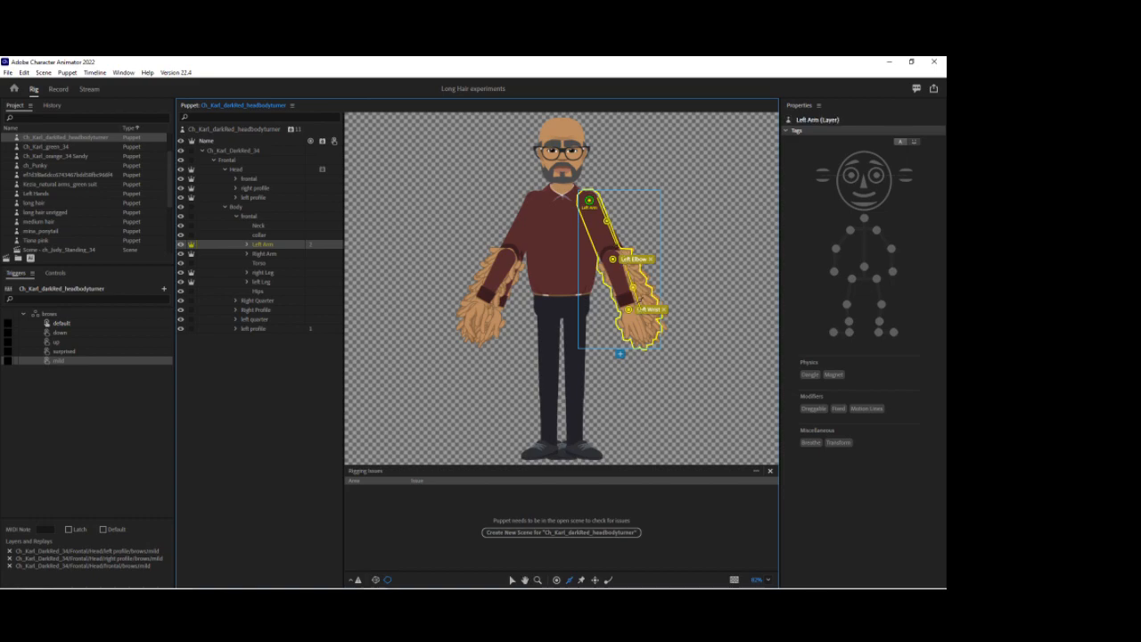
drag(584, 207, 605, 253)
key(ctrl+z)
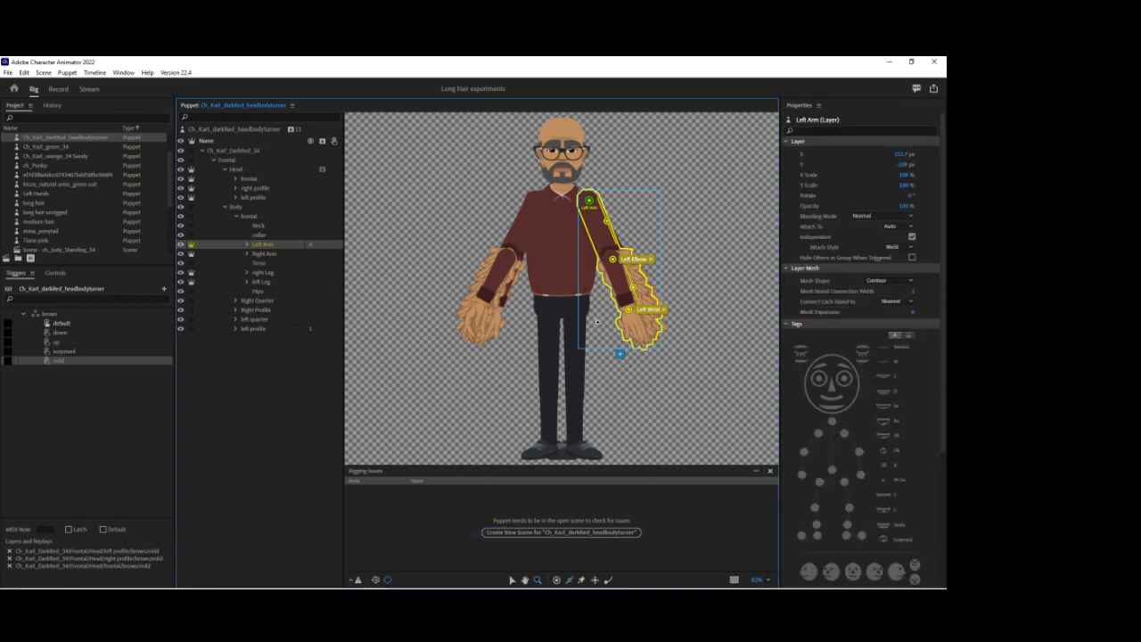
scroll(632, 260, down, 2)
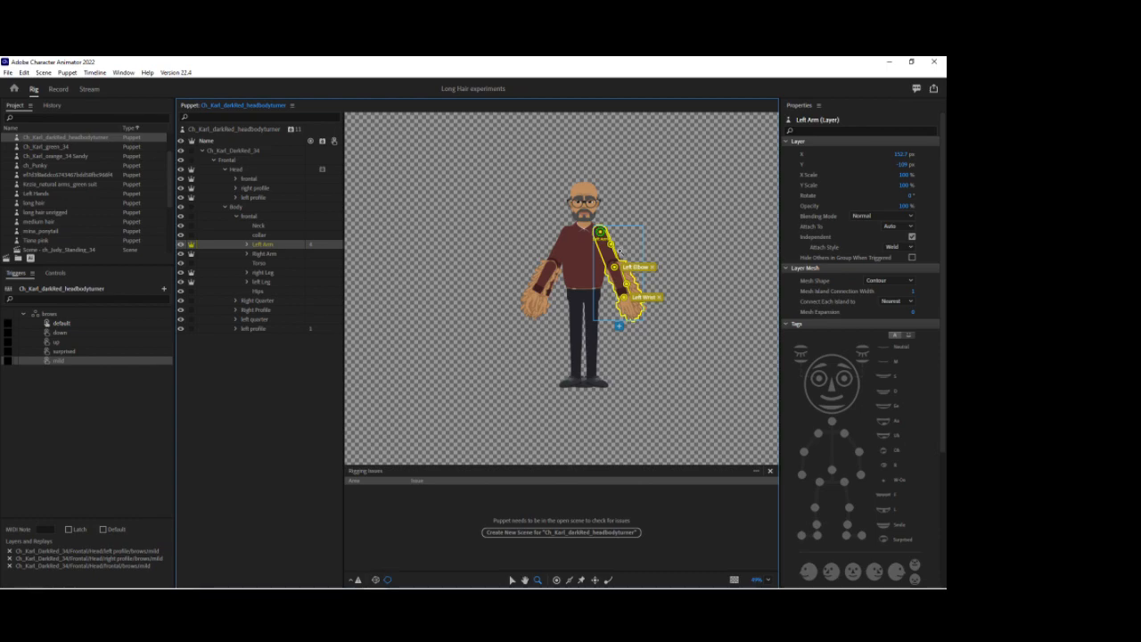
scroll(621, 252, up, 2)
scroll(628, 280, up, 2)
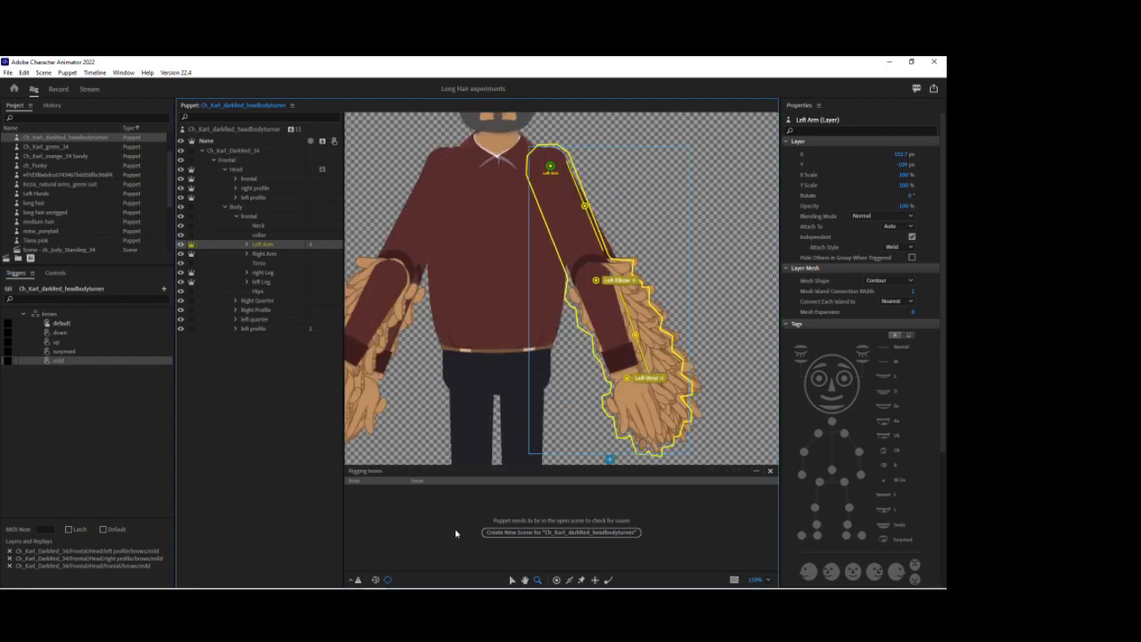
click(511, 579)
drag(634, 337, 631, 336)
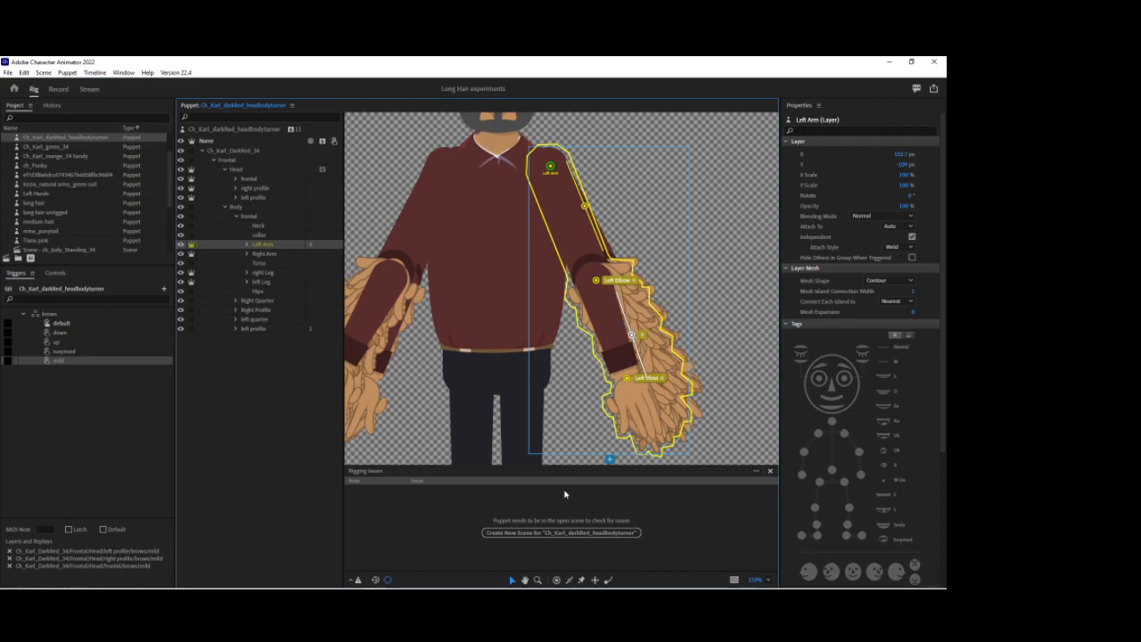
Add sticks along the inner sides of the left upper arm and forearm, and nudge the outer forearm stick slightly upward
click(570, 580)
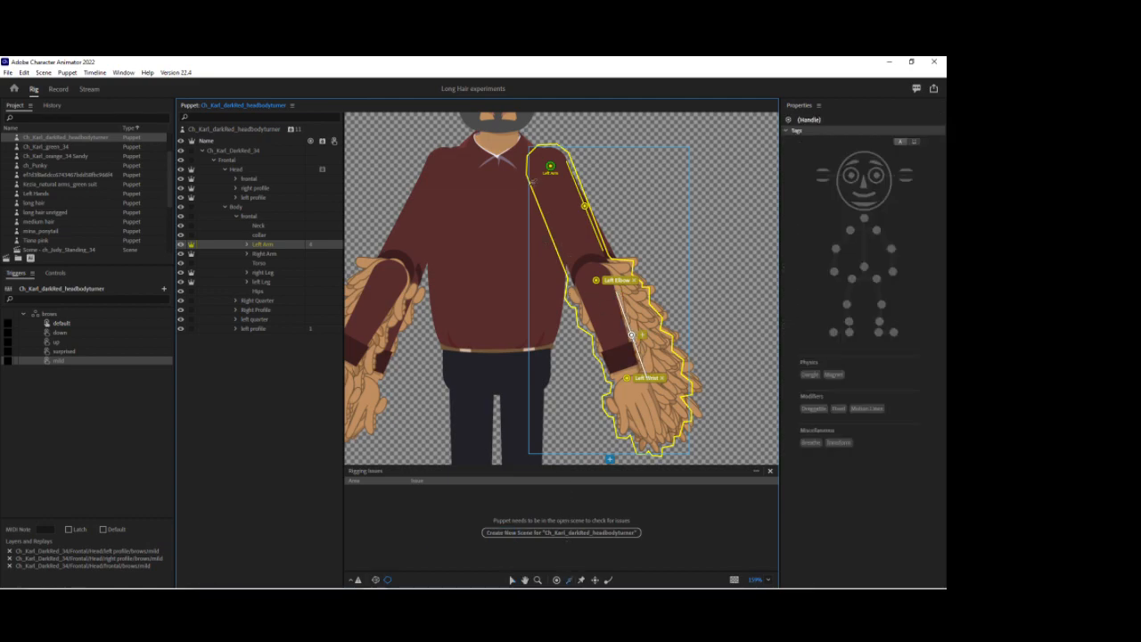
click(550, 223)
click(600, 344)
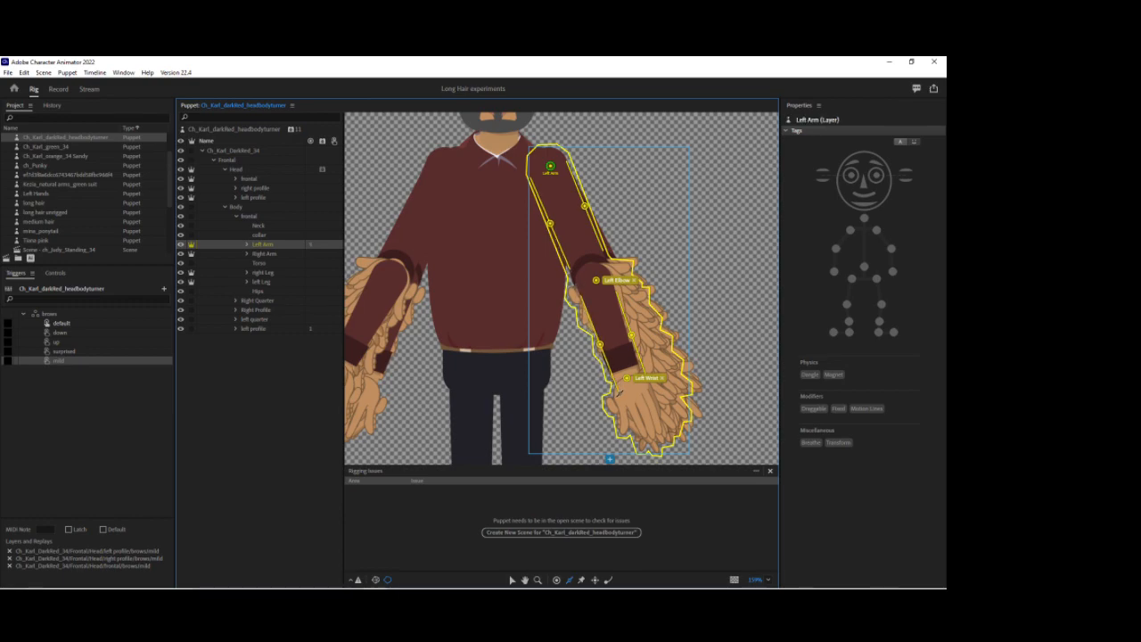
click(512, 580)
drag(631, 336, 628, 330)
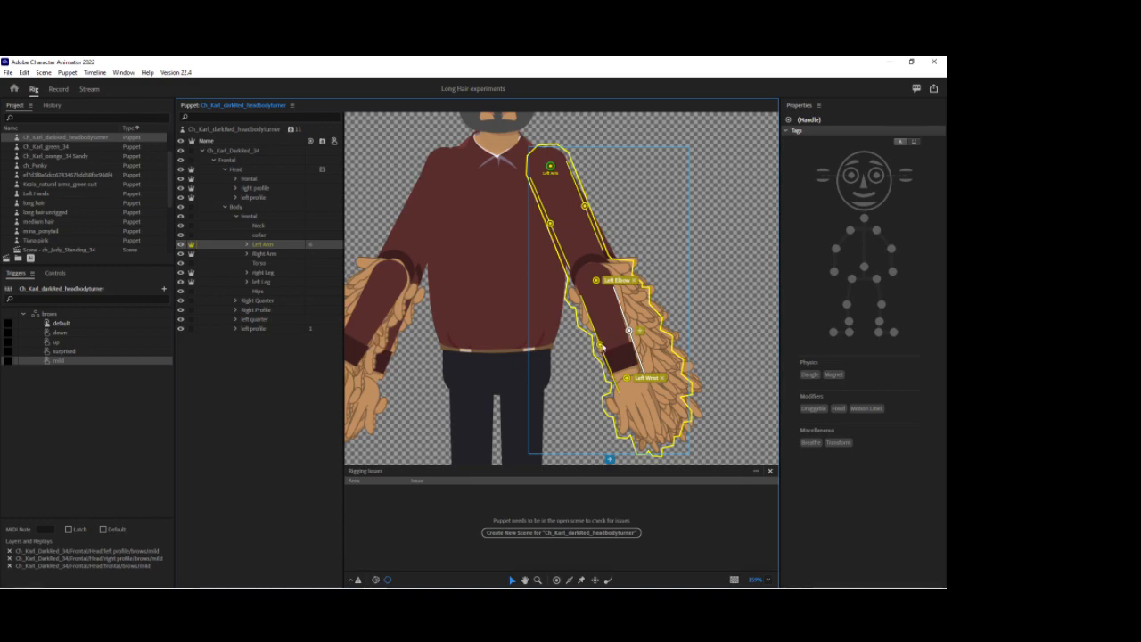
Select and copy all of the frontal Left Arm's handles and sticks, including its origin, elbow and wrist
shift+click(599, 345)
shift+click(596, 280)
shift+click(550, 222)
shift+click(584, 206)
shift+click(551, 166)
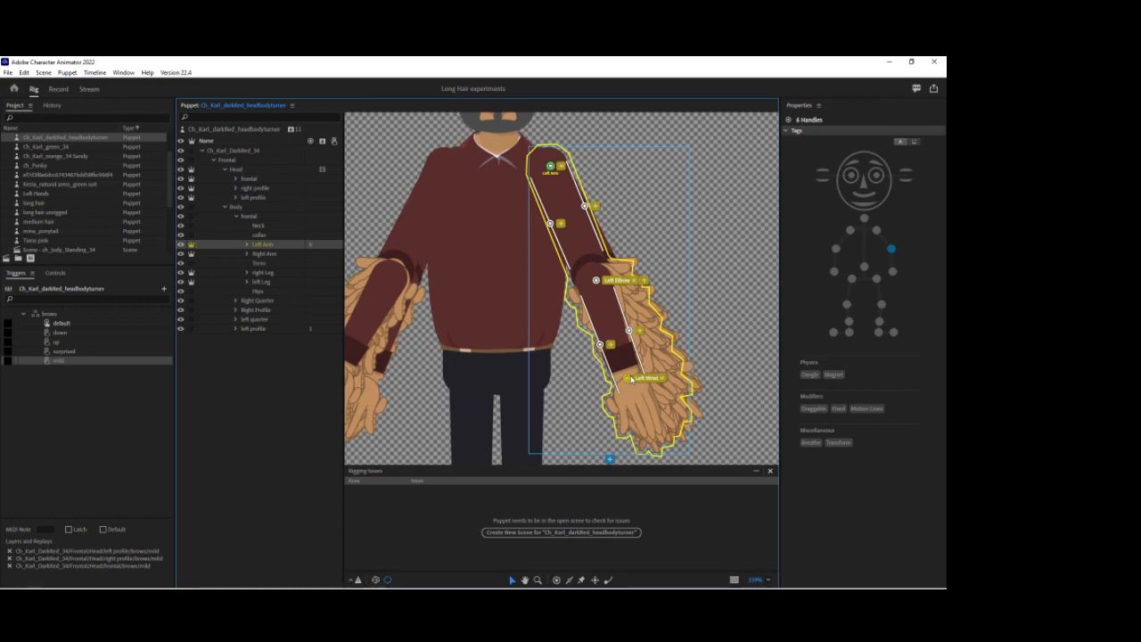
shift+click(628, 378)
Paste the handles and sticks onto the Left Arm of the Right Quarter and Right Profile bodies, moving each arm's origin to the shoulder
click(237, 301)
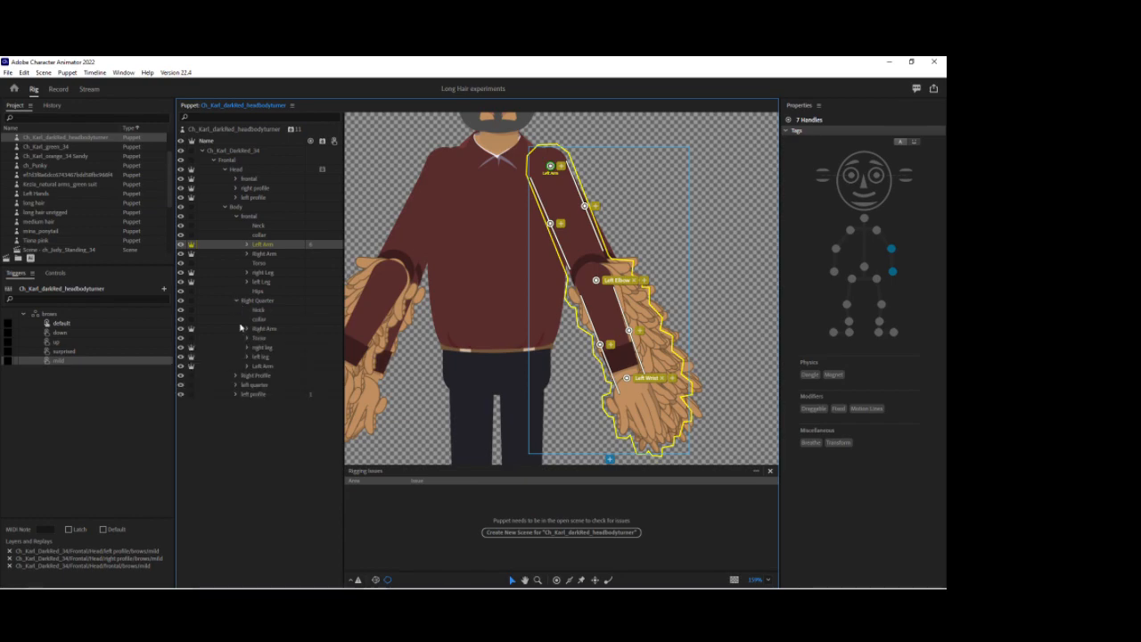
click(262, 366)
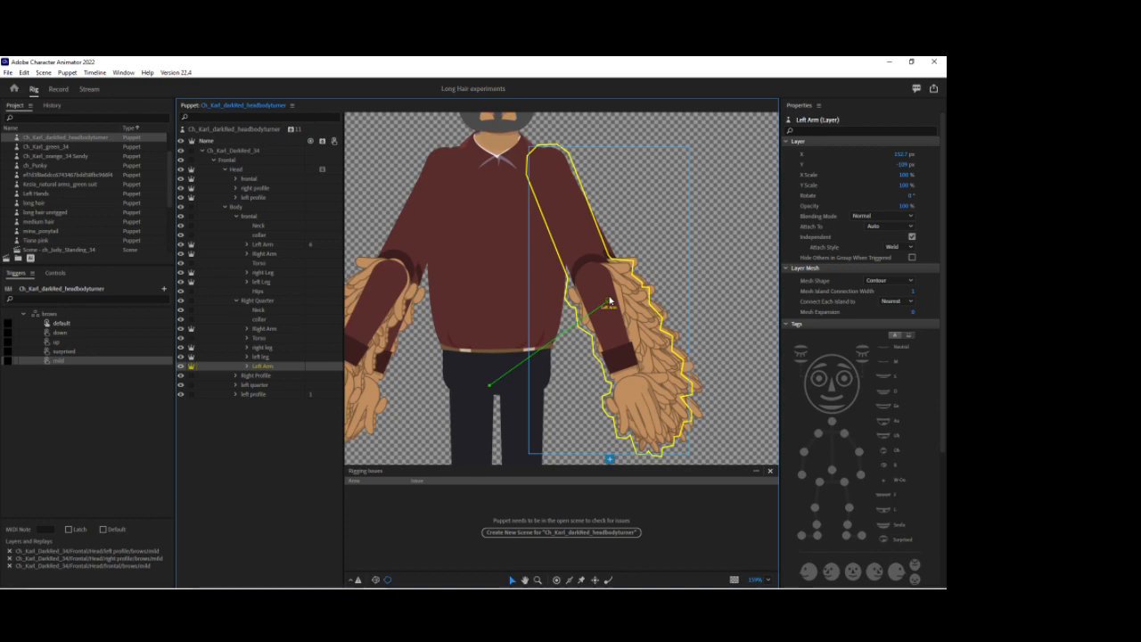
key(ctrl+v)
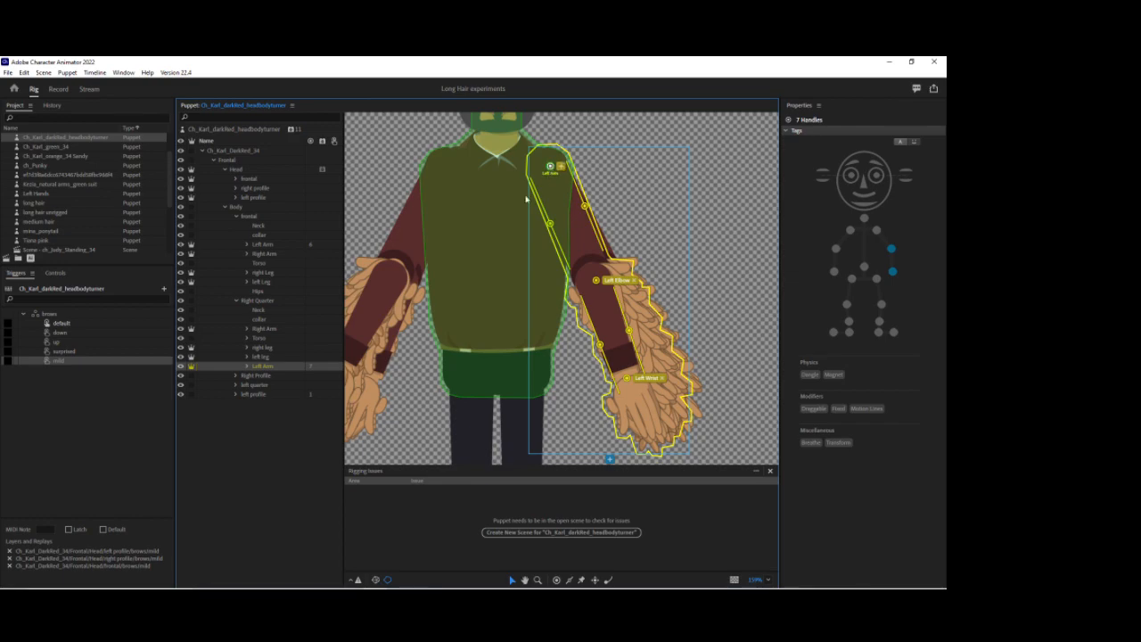
click(236, 376)
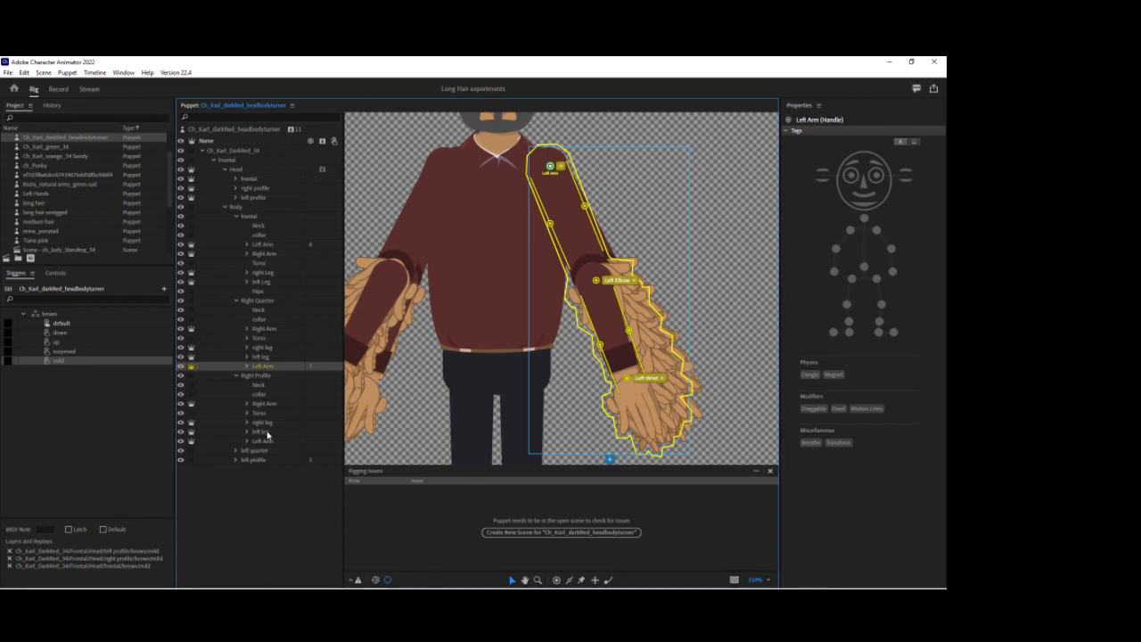
click(267, 439)
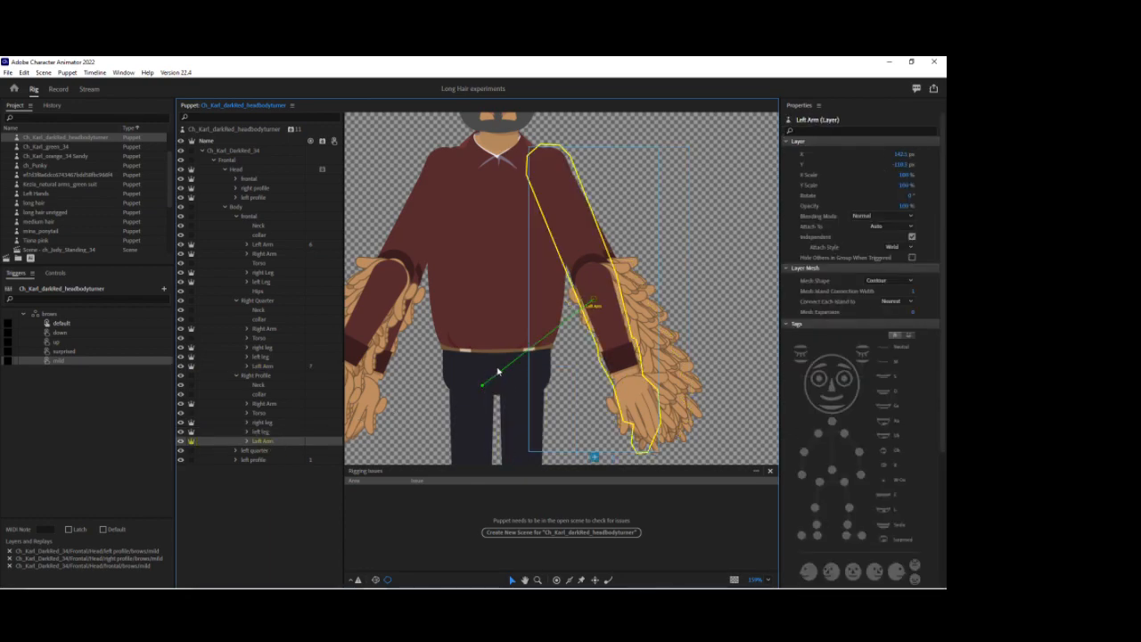
key(ctrl+v)
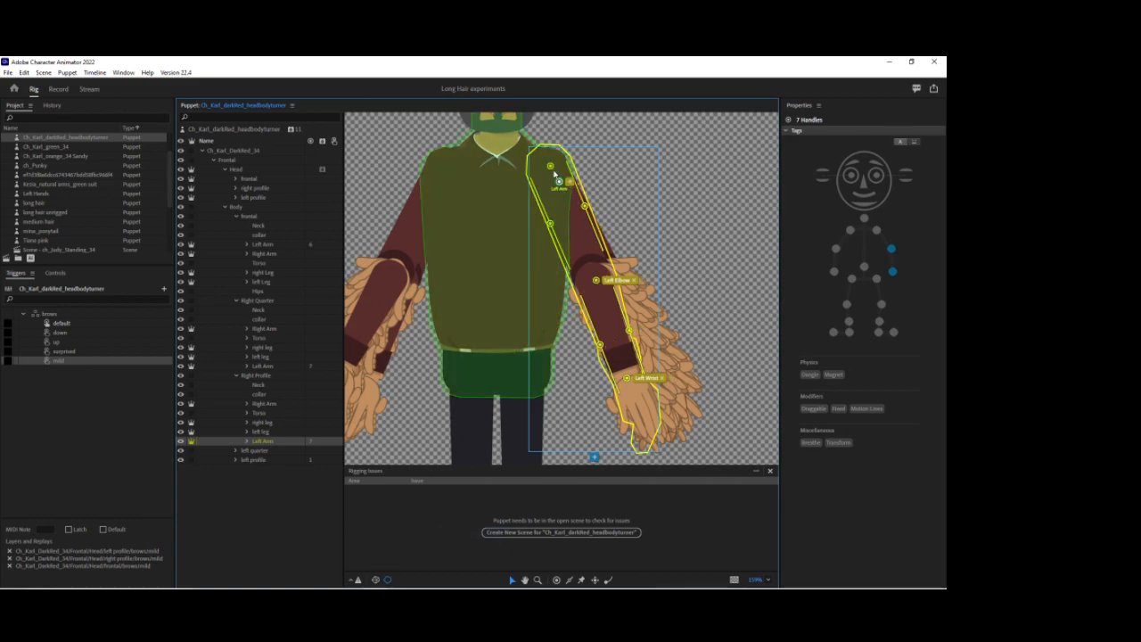
Paste the handles and sticks onto the left arm of the left quarter and left profile bodies, moving each arm's origin to the shoulder
click(236, 451)
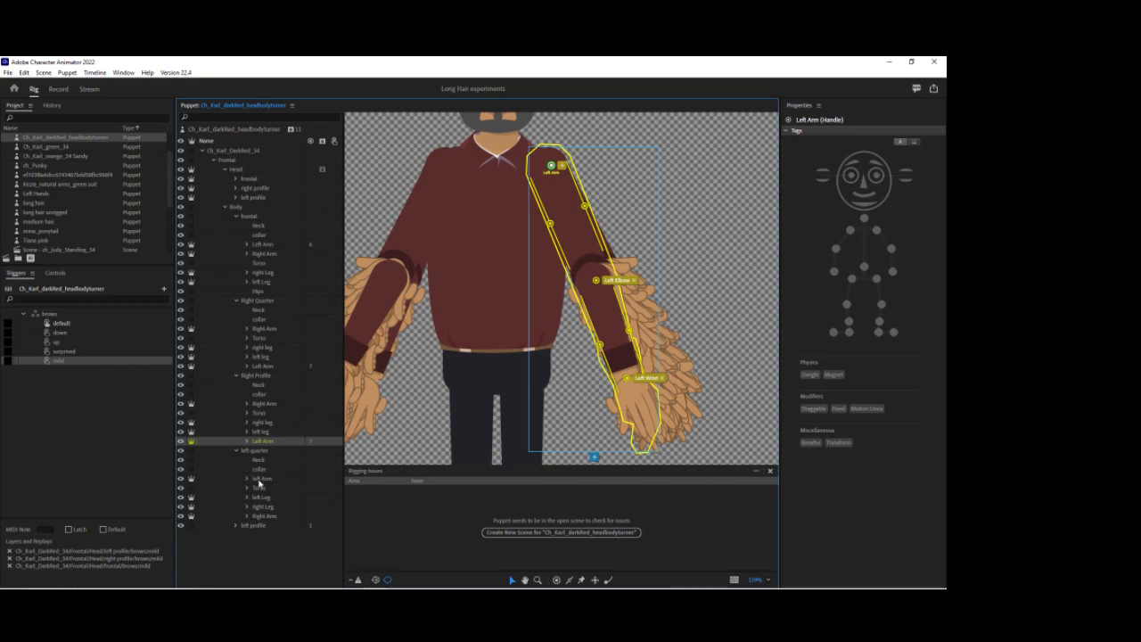
click(259, 481)
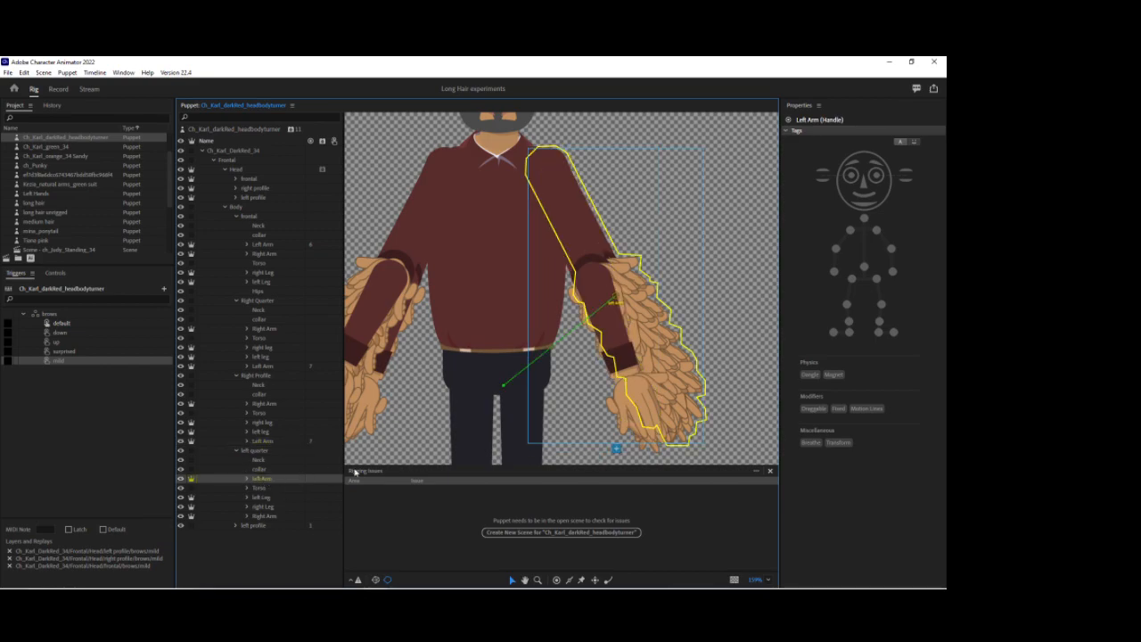
key(ctrl+v)
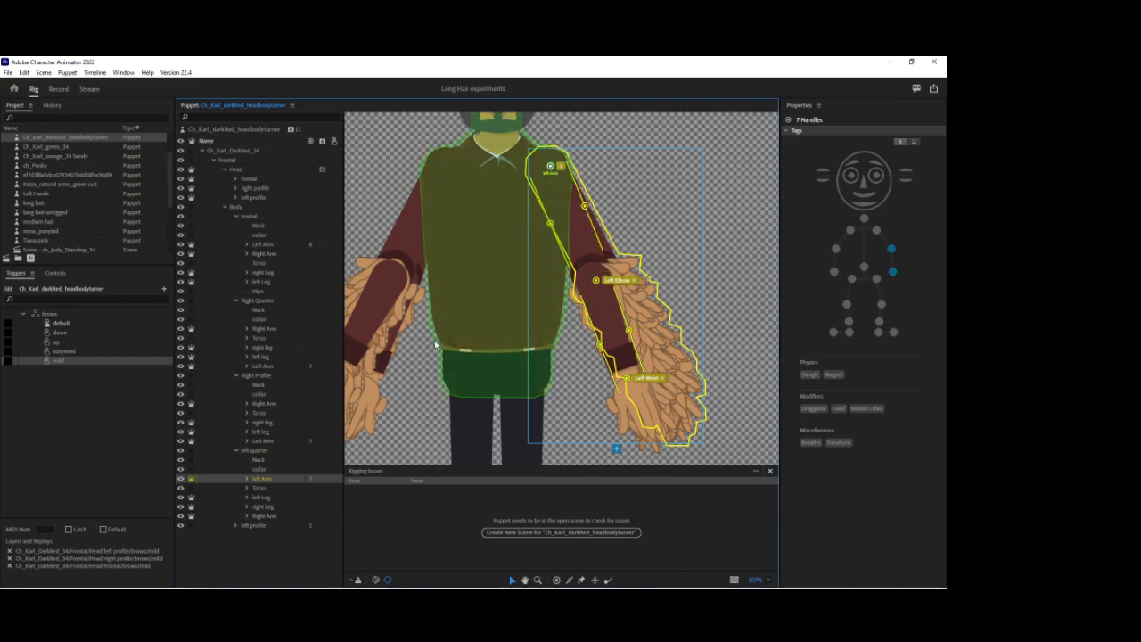
click(237, 525)
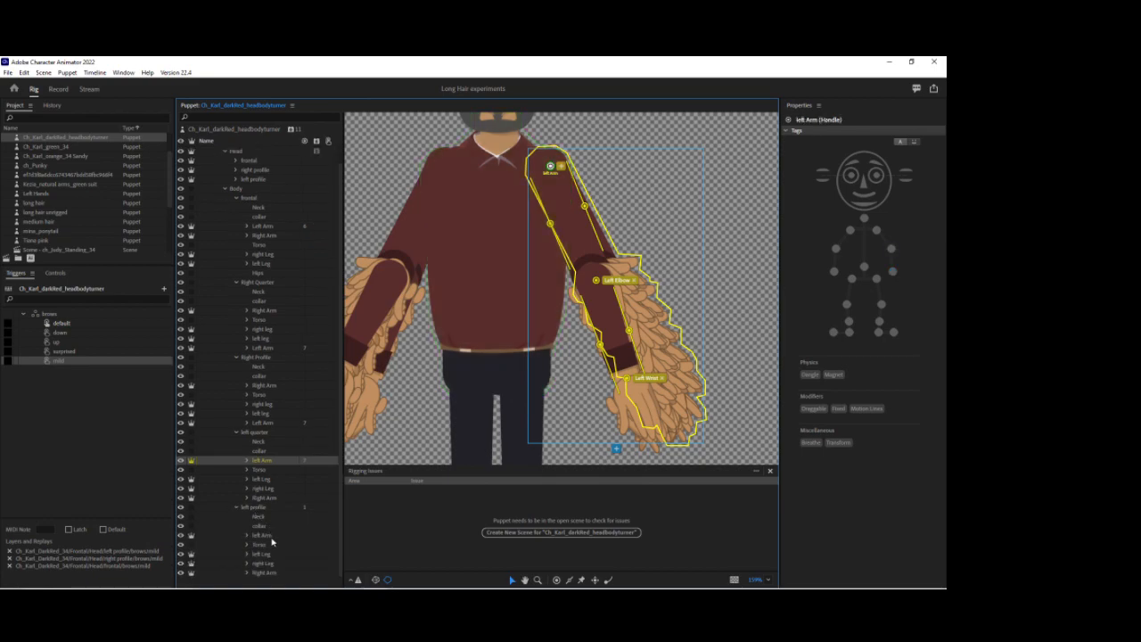
click(271, 536)
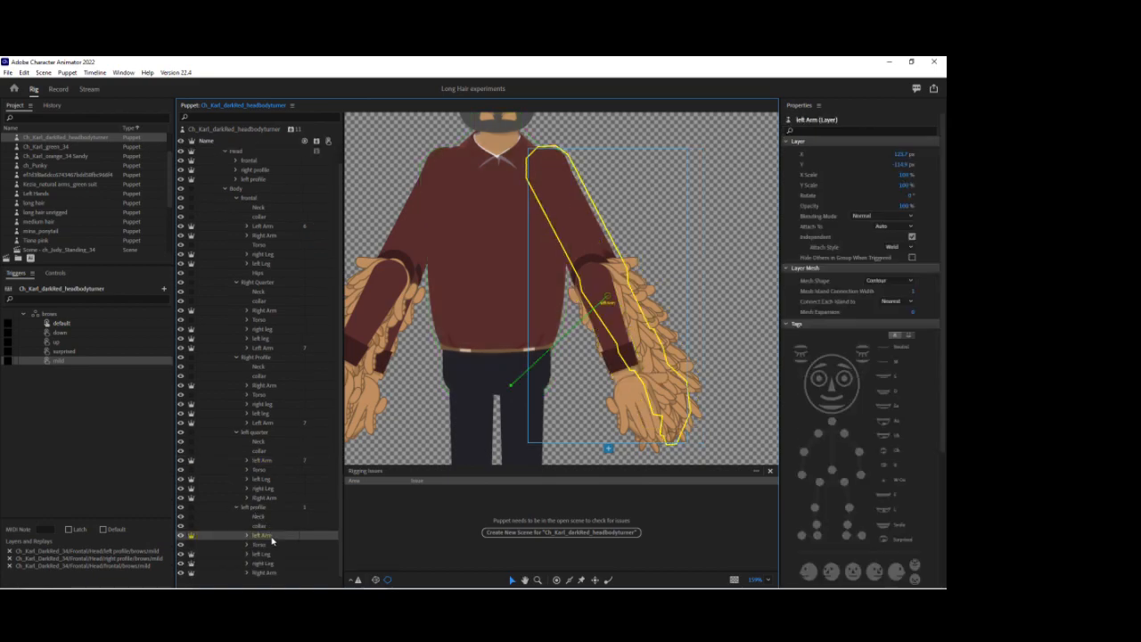
key(ctrl+v)
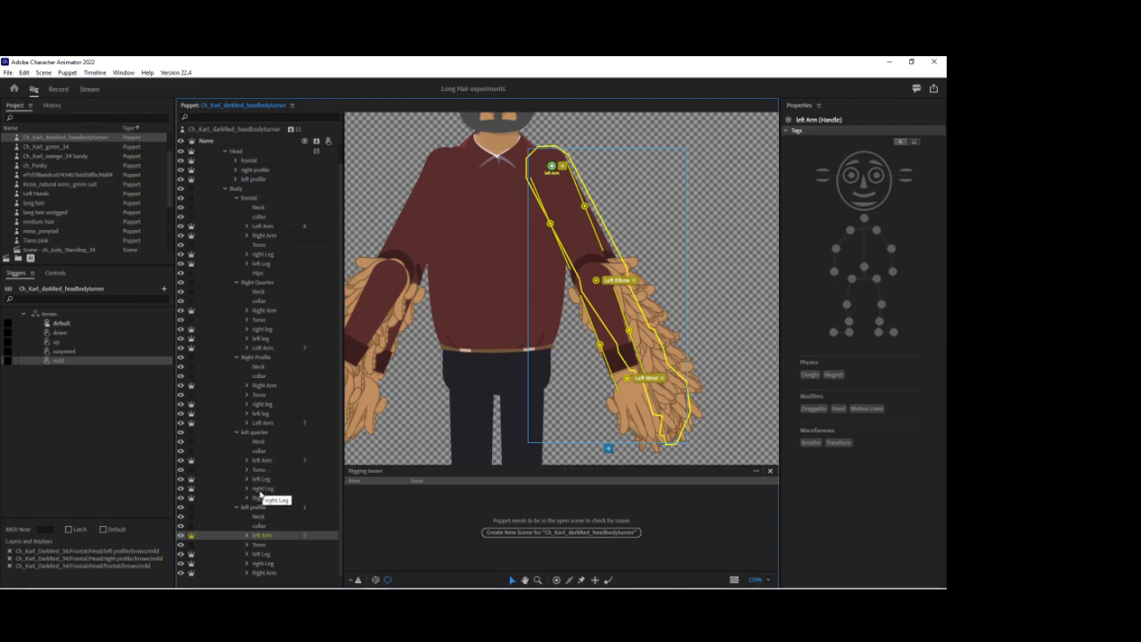
Tag the Left Wrist handle as Draggable on the left arms of the left quarter, Right Quarter and frontal bodies
click(264, 462)
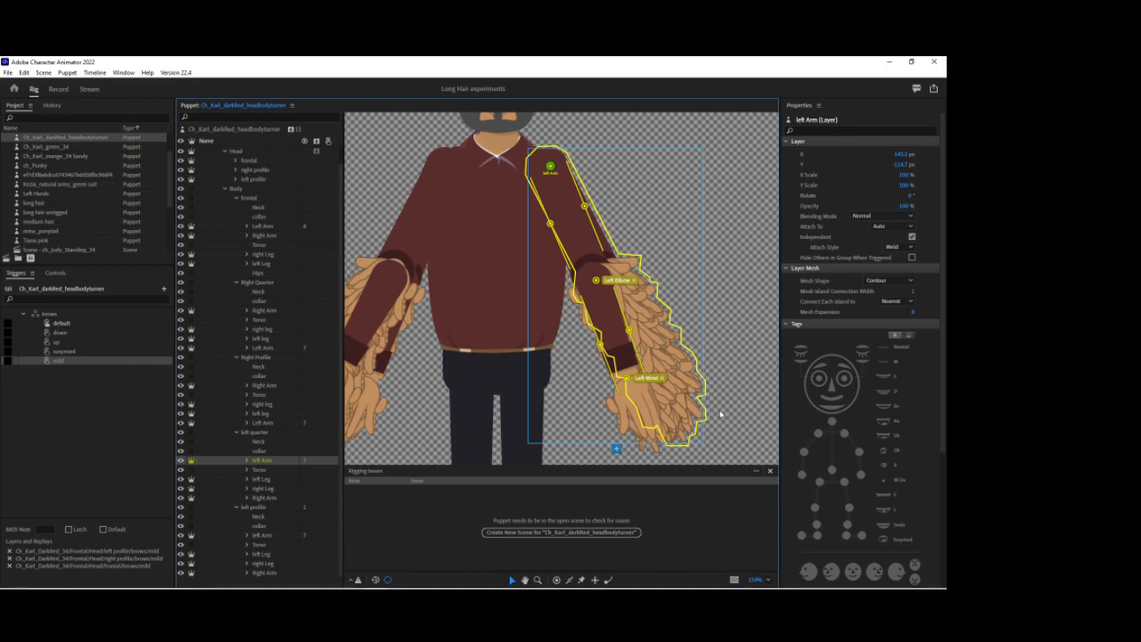
click(627, 379)
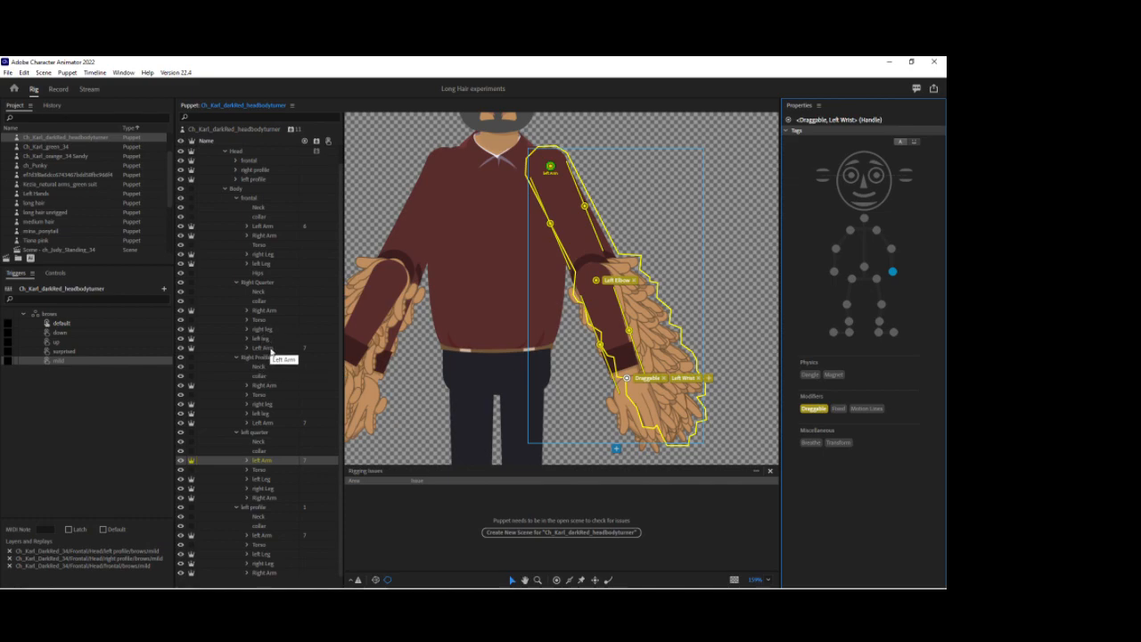
click(267, 348)
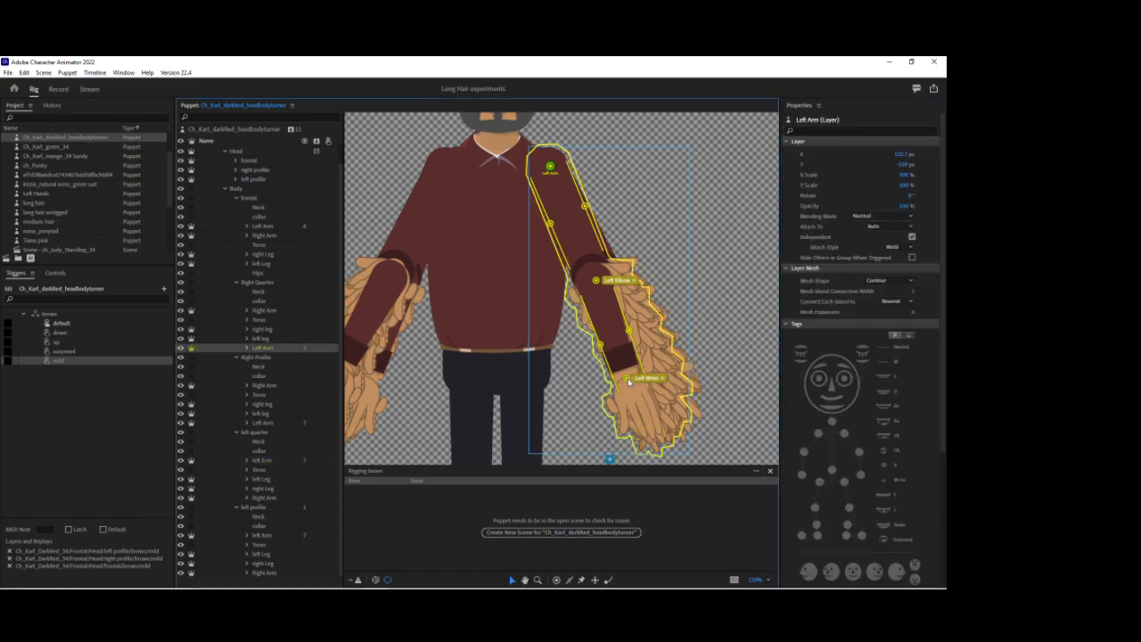
click(627, 378)
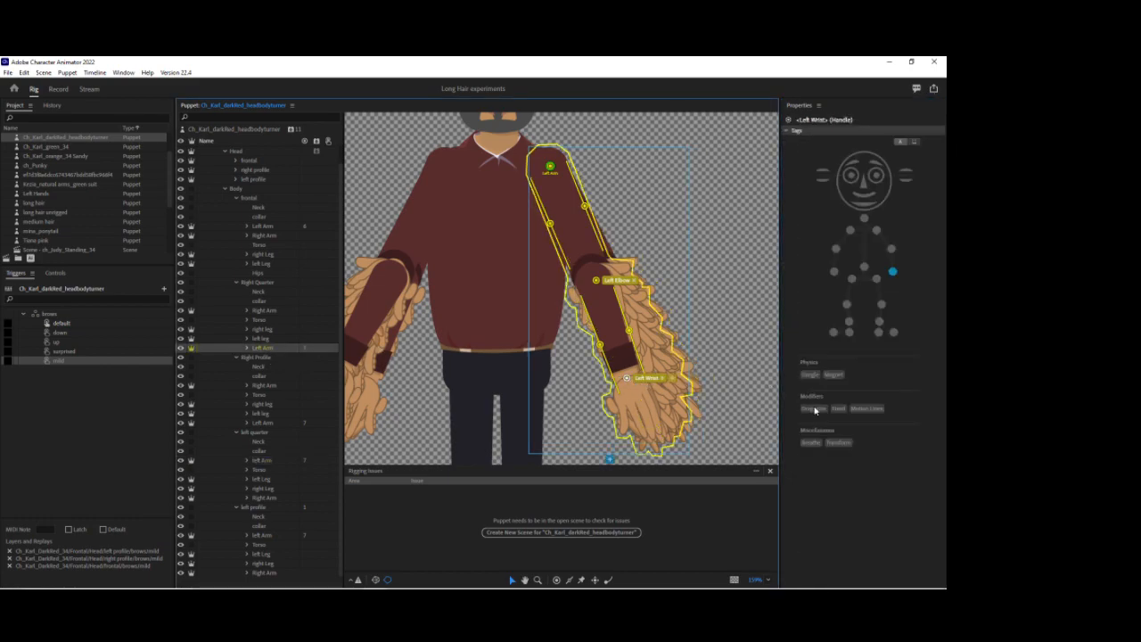
click(267, 229)
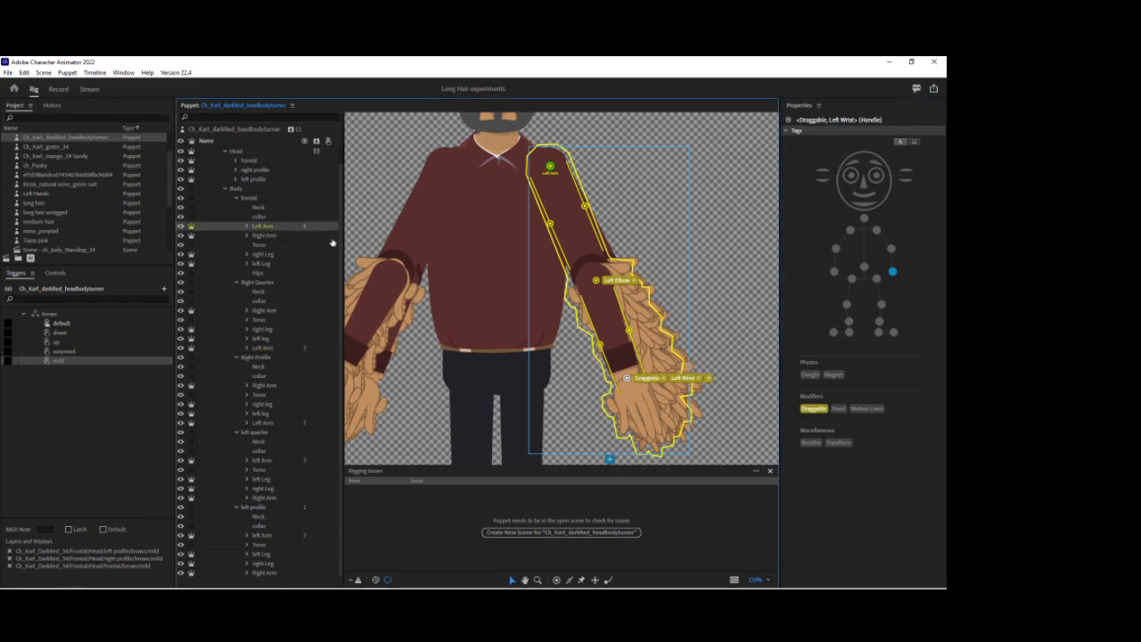
click(629, 382)
click(821, 410)
click(821, 410)
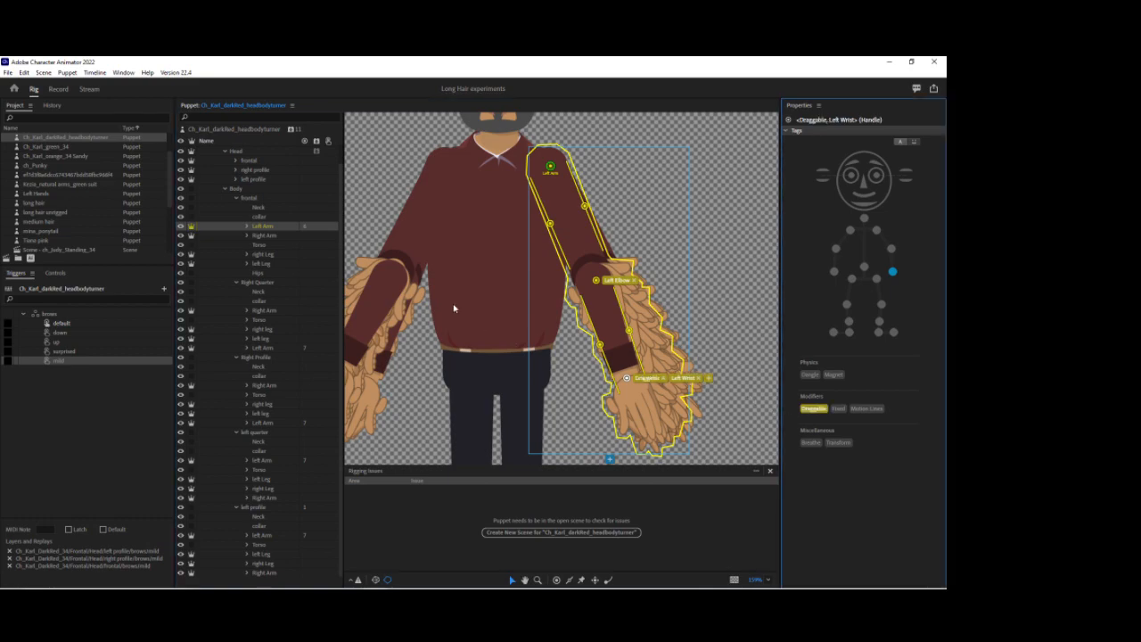
Collapse the Right Quarter, Right Profile, left quarter and left profile groups under Body, keeping the frontal body expanded
click(250, 191)
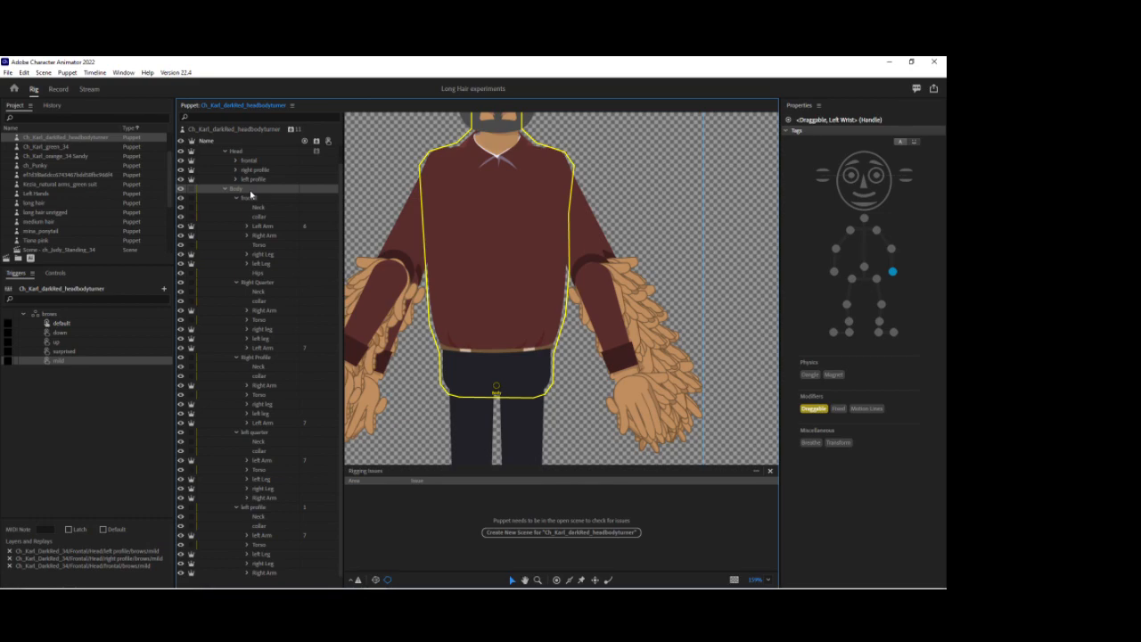
click(250, 202)
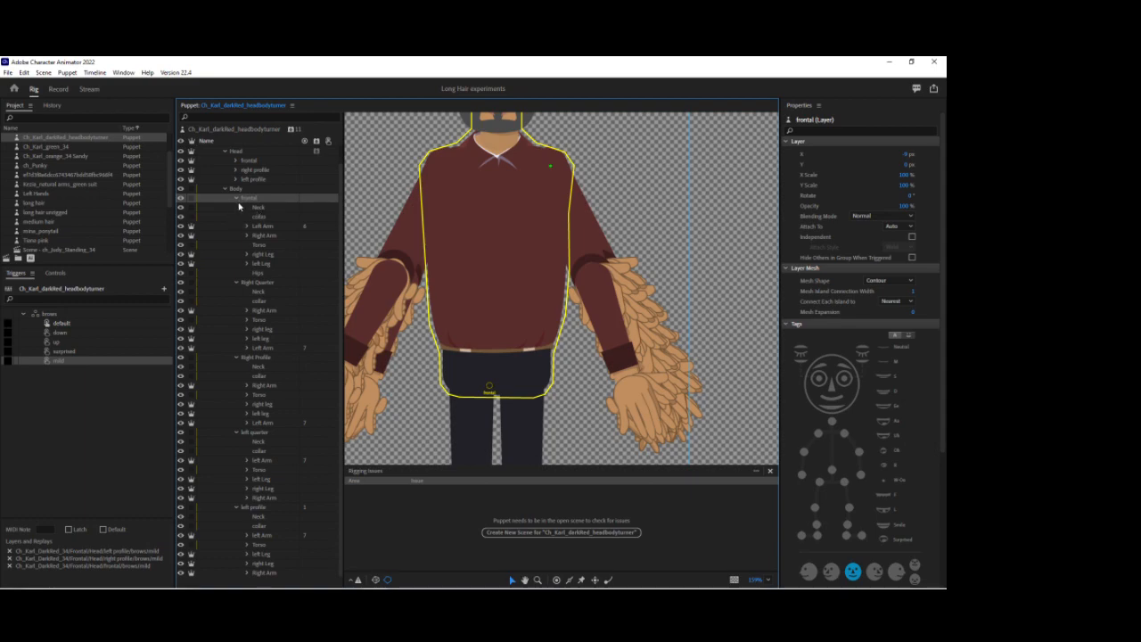
click(238, 283)
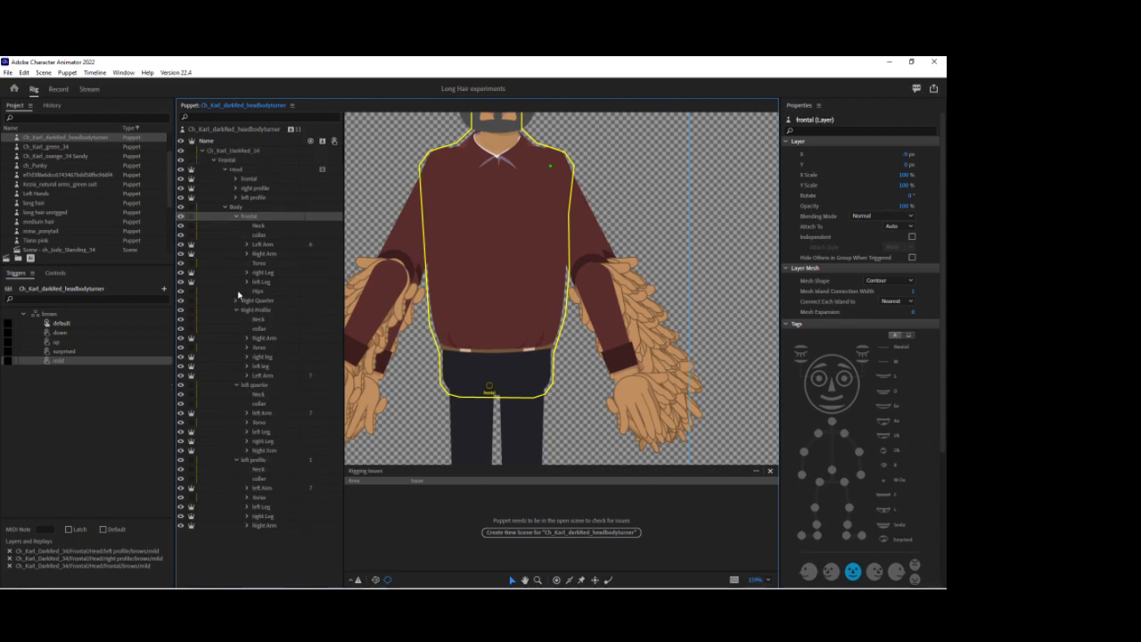
click(236, 311)
click(237, 319)
click(237, 329)
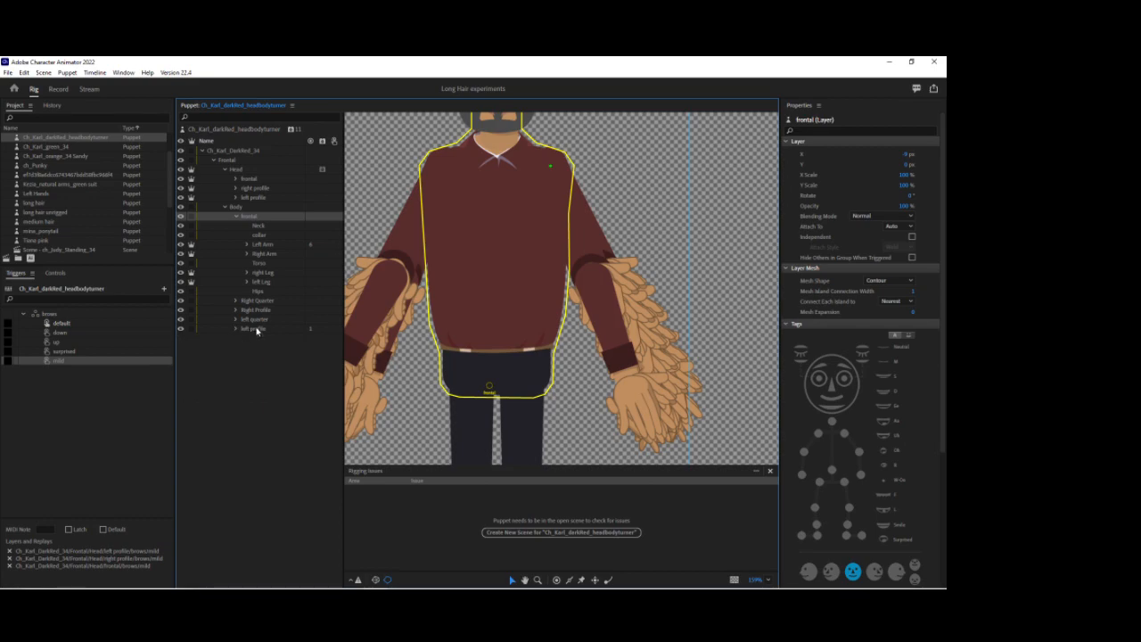
Move the frontal Right Arm's origin to the shoulder and add Right Elbow and Right Wrist handles at those joints
click(262, 254)
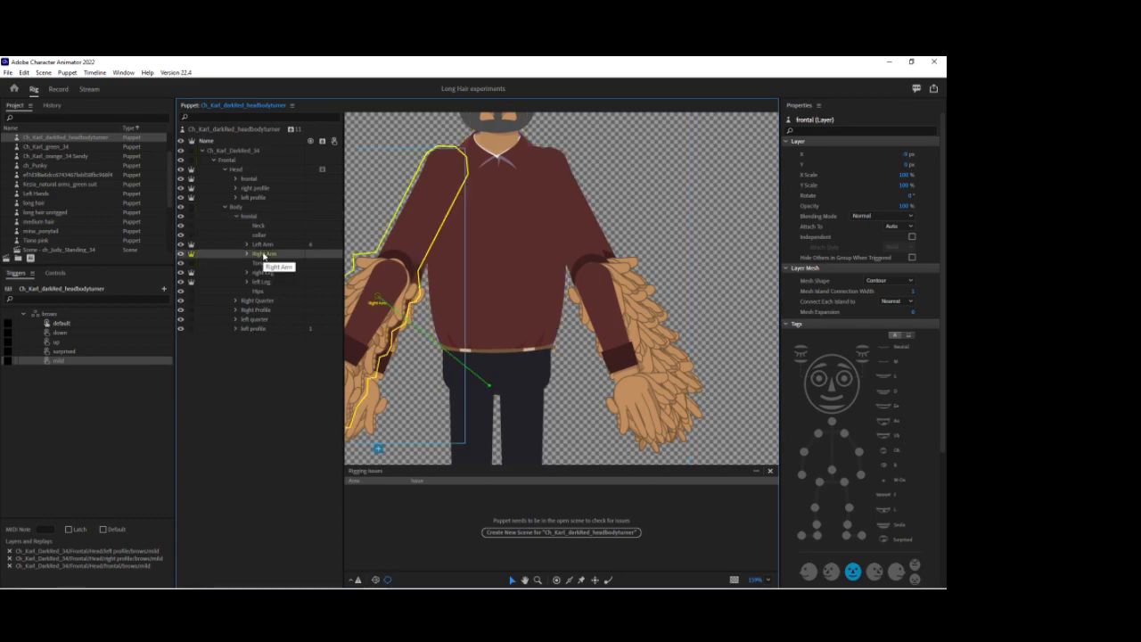
drag(646, 273, 708, 278)
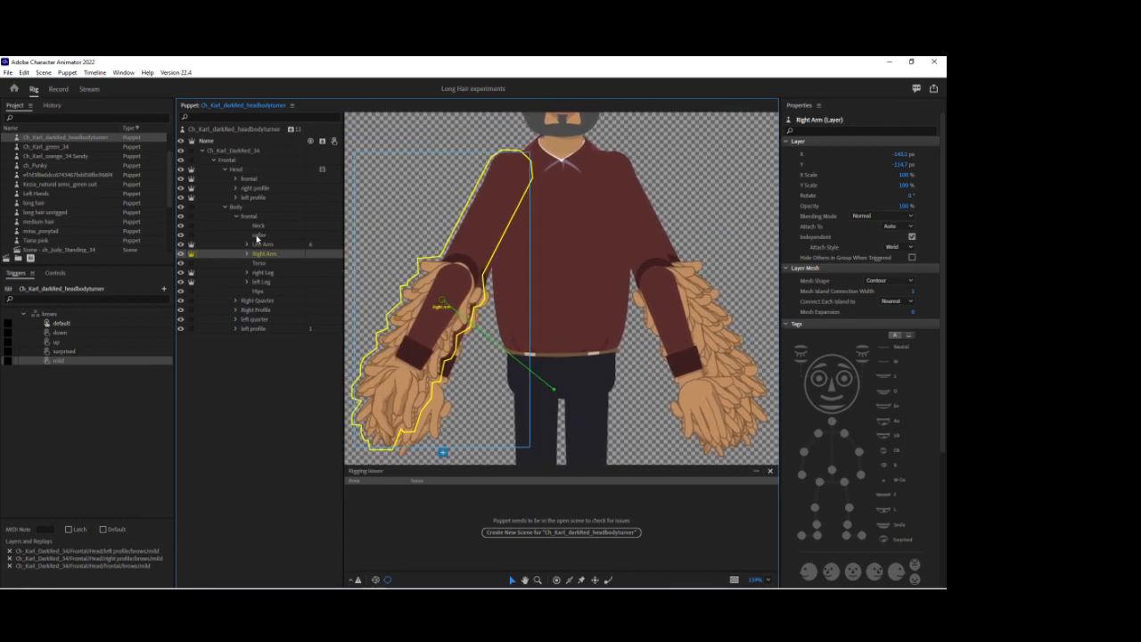
drag(443, 304, 507, 167)
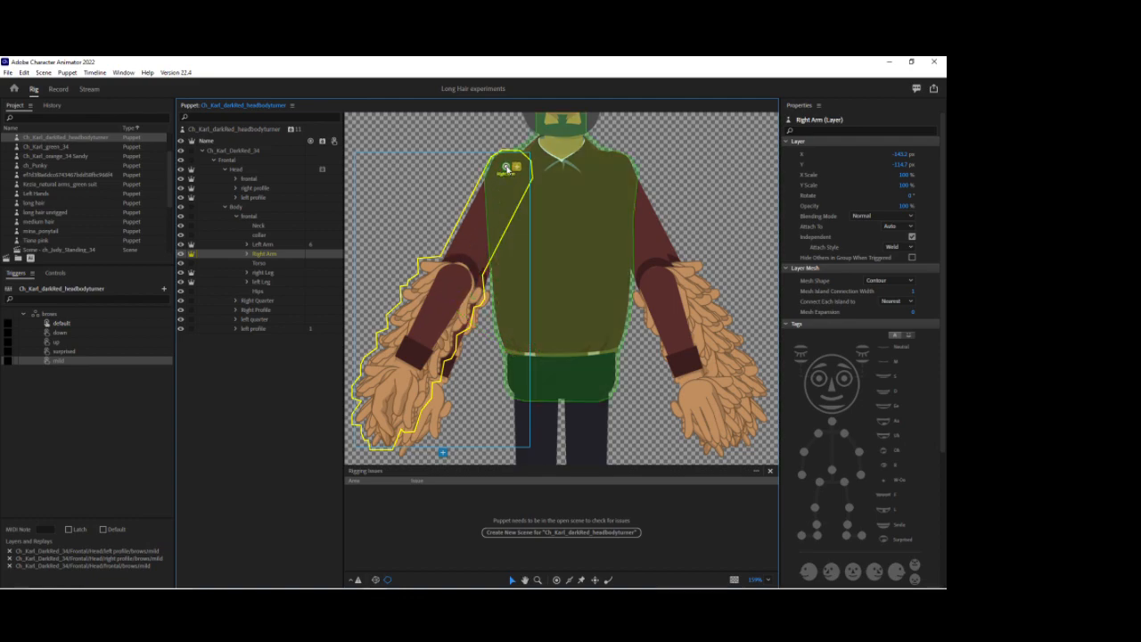
click(557, 580)
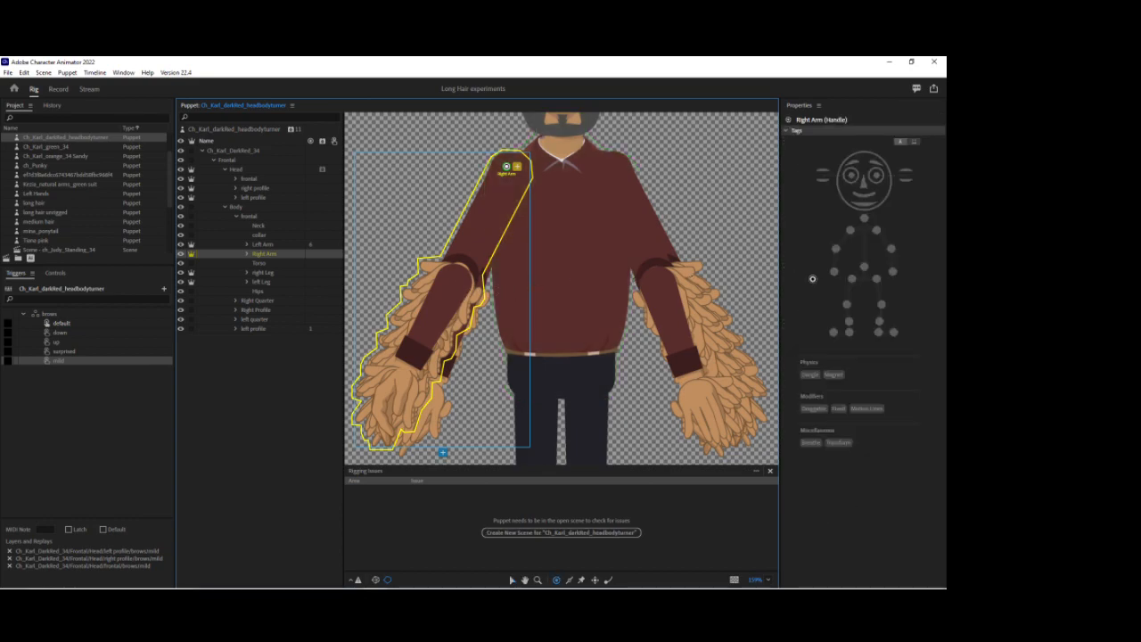
click(454, 280)
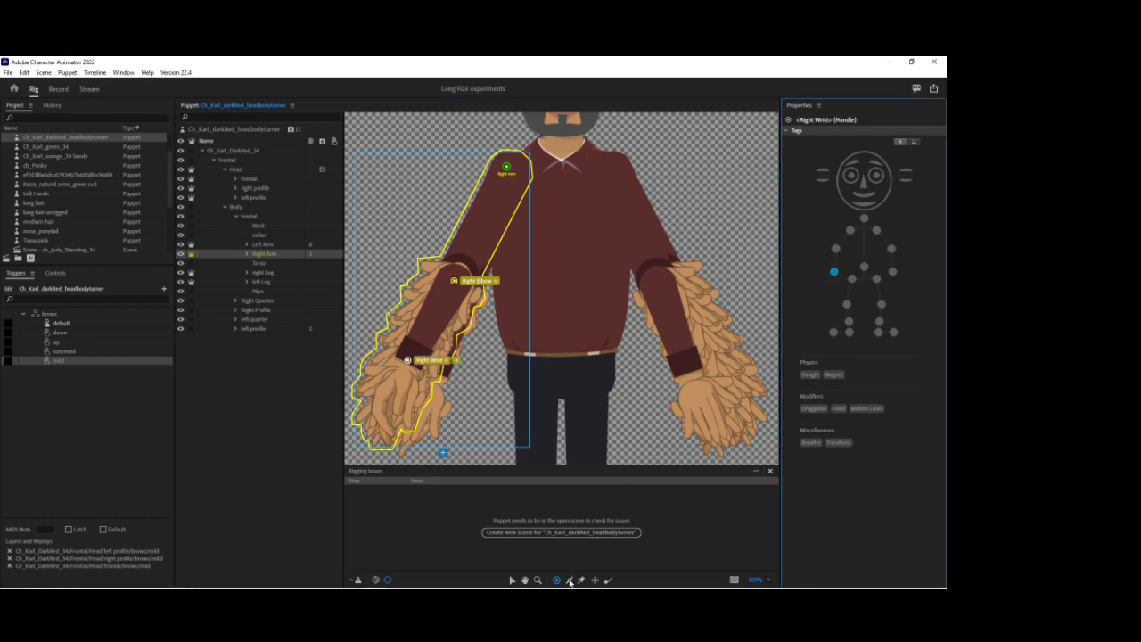
Draw four sticks on the frontal Right Arm, one along each side of the upper arm and of the forearm
click(569, 580)
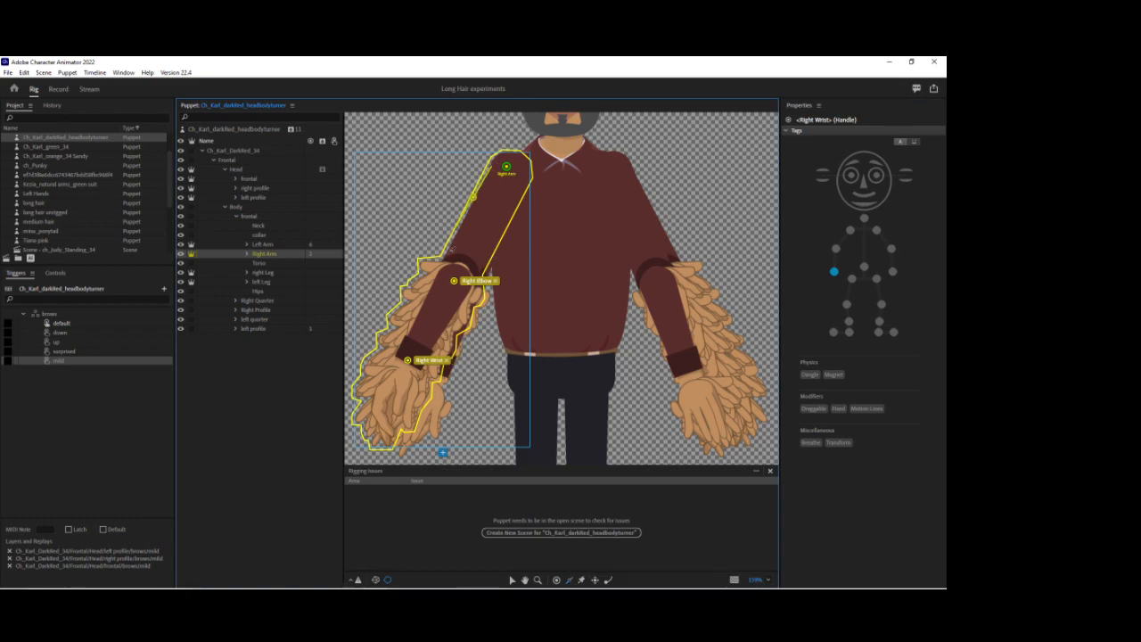
click(470, 208)
click(421, 312)
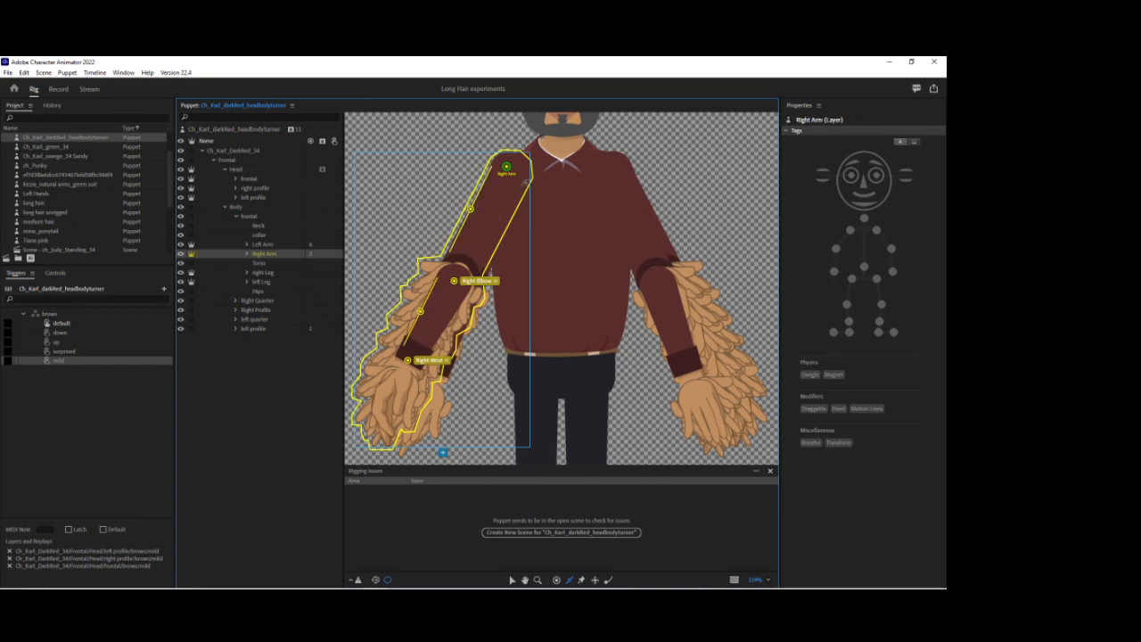
click(505, 224)
click(449, 326)
click(450, 326)
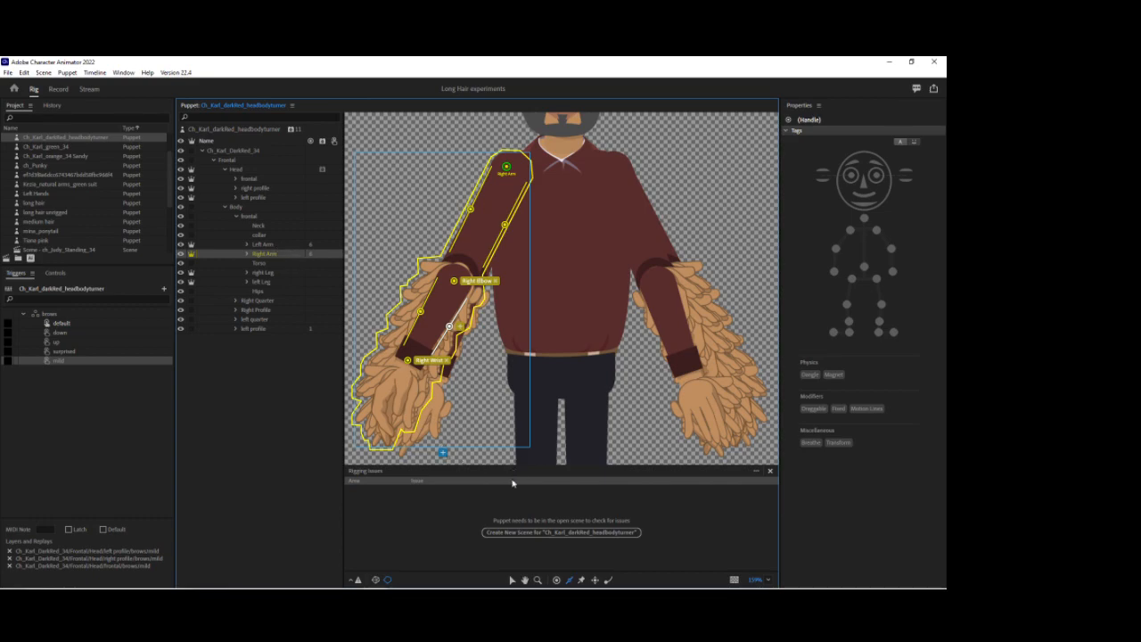
click(512, 581)
click(408, 360)
shift+click(420, 313)
shift+click(449, 327)
shift+click(454, 280)
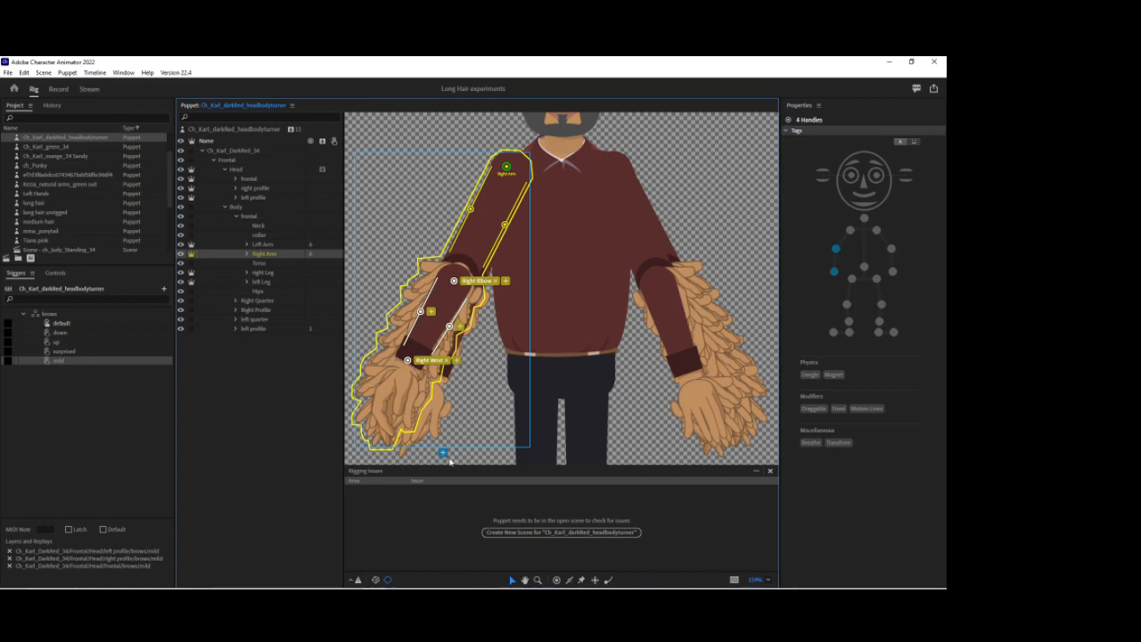
click(410, 364)
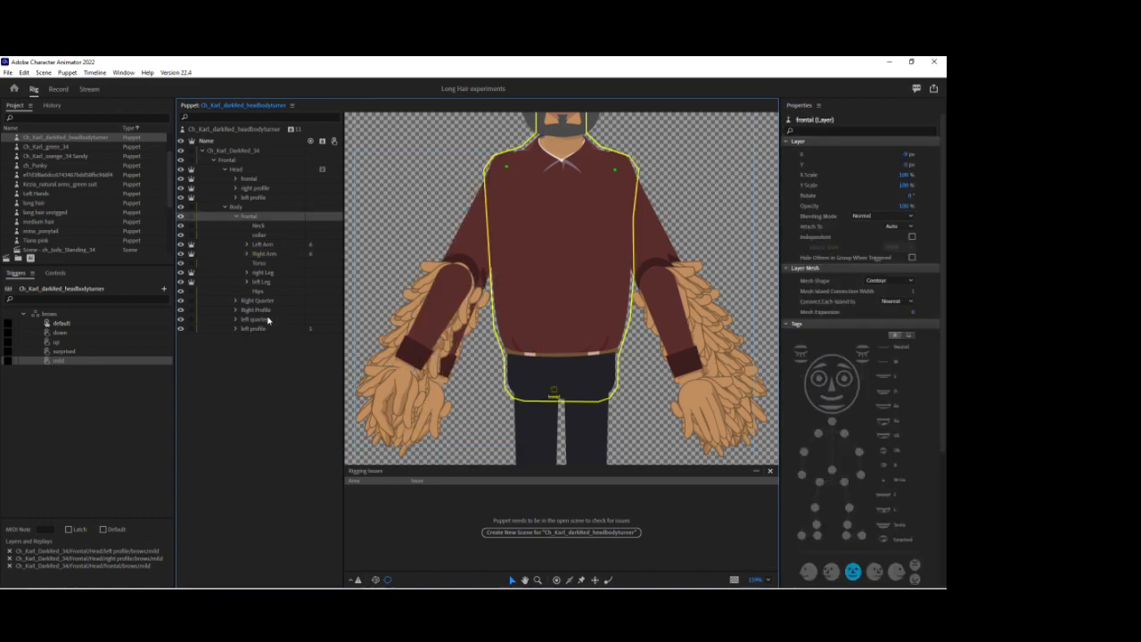
Tag the frontal Right Arm's Right Wrist handle as Draggable
click(265, 255)
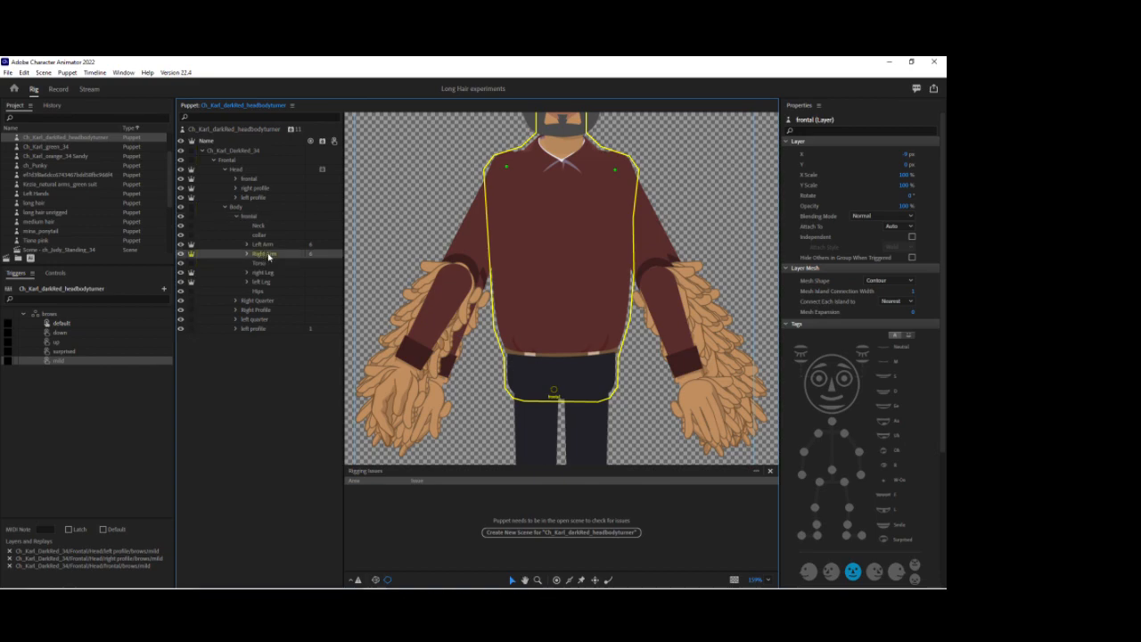
click(409, 361)
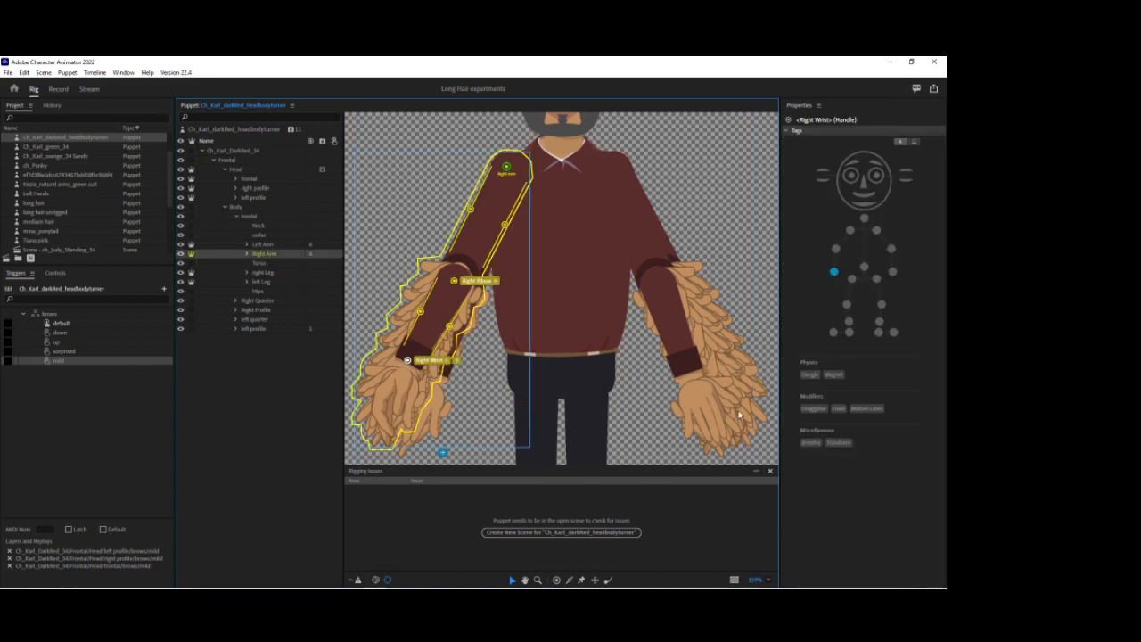
click(807, 415)
click(809, 410)
Select and copy all of the frontal Right Arm's handles and sticks, including its origin, elbow and draggable wrist
shift+click(418, 313)
click(450, 285)
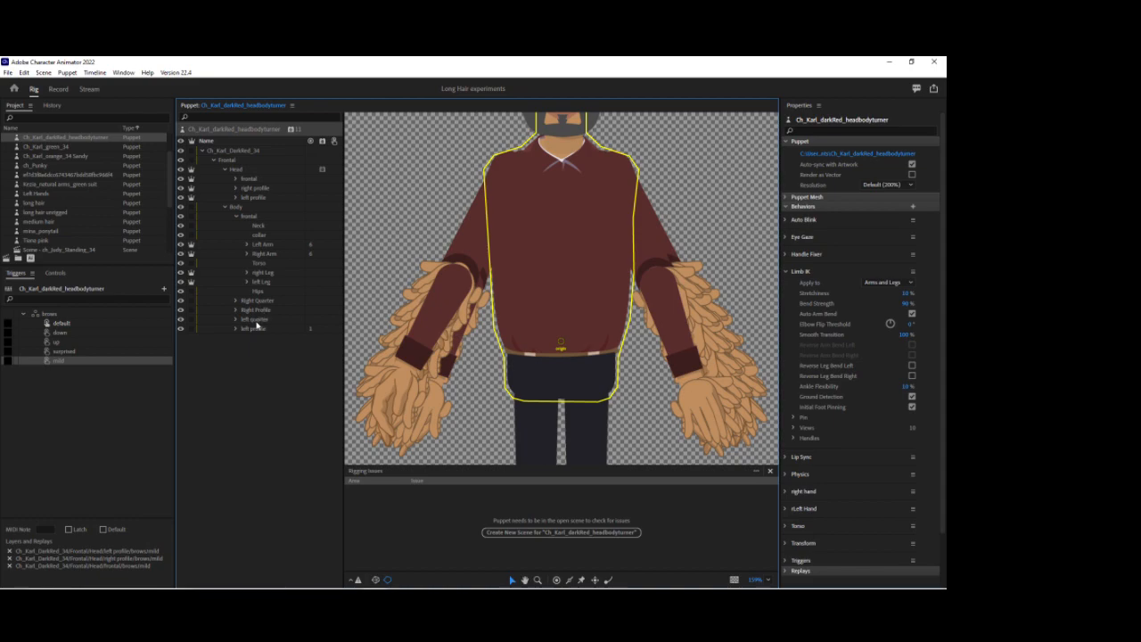
click(264, 254)
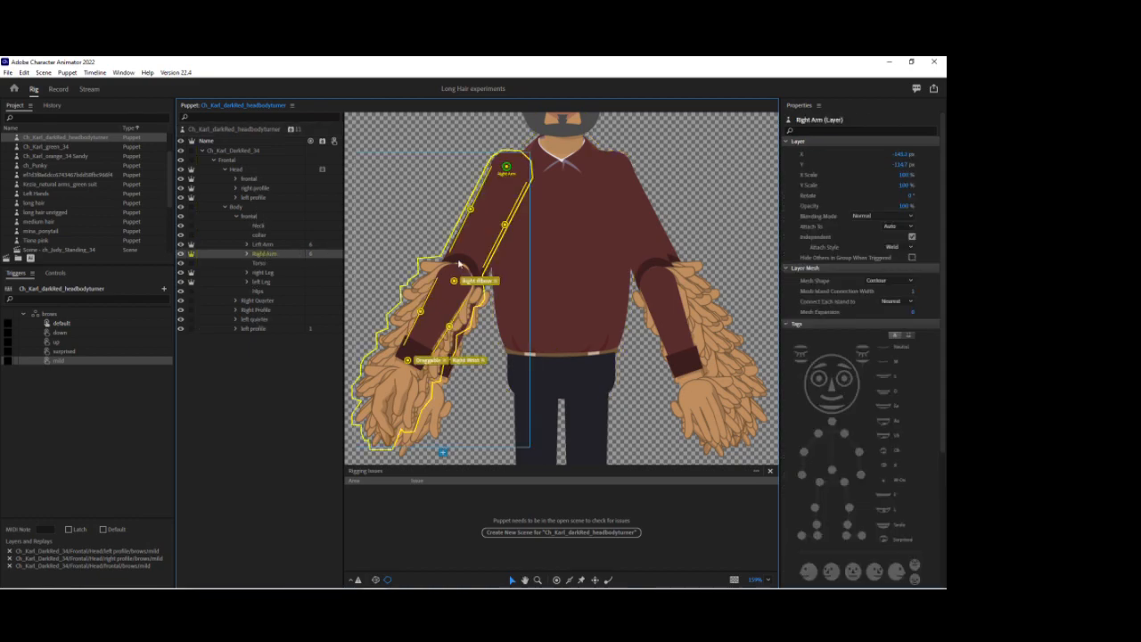
click(449, 327)
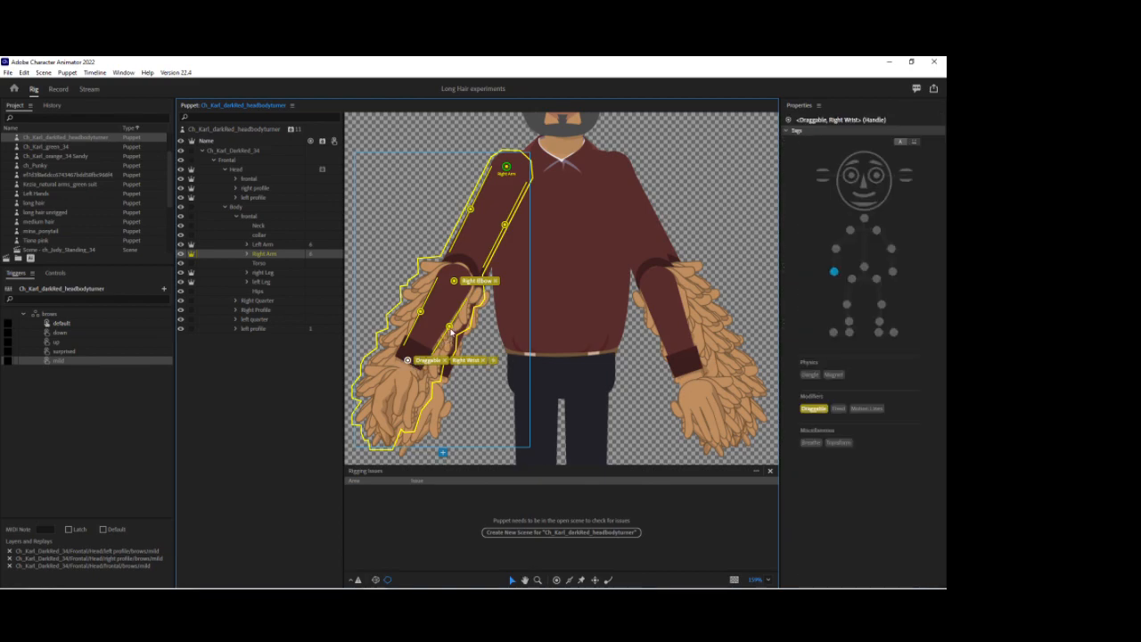
shift+click(420, 312)
shift+click(454, 280)
shift+click(504, 224)
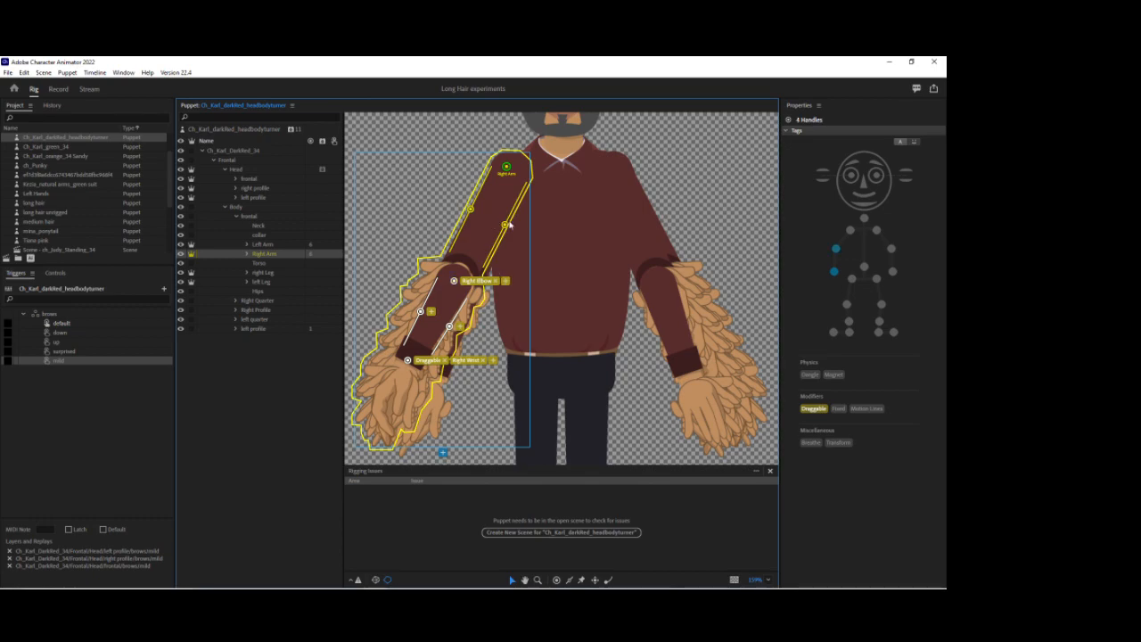
shift+click(471, 209)
shift+click(506, 167)
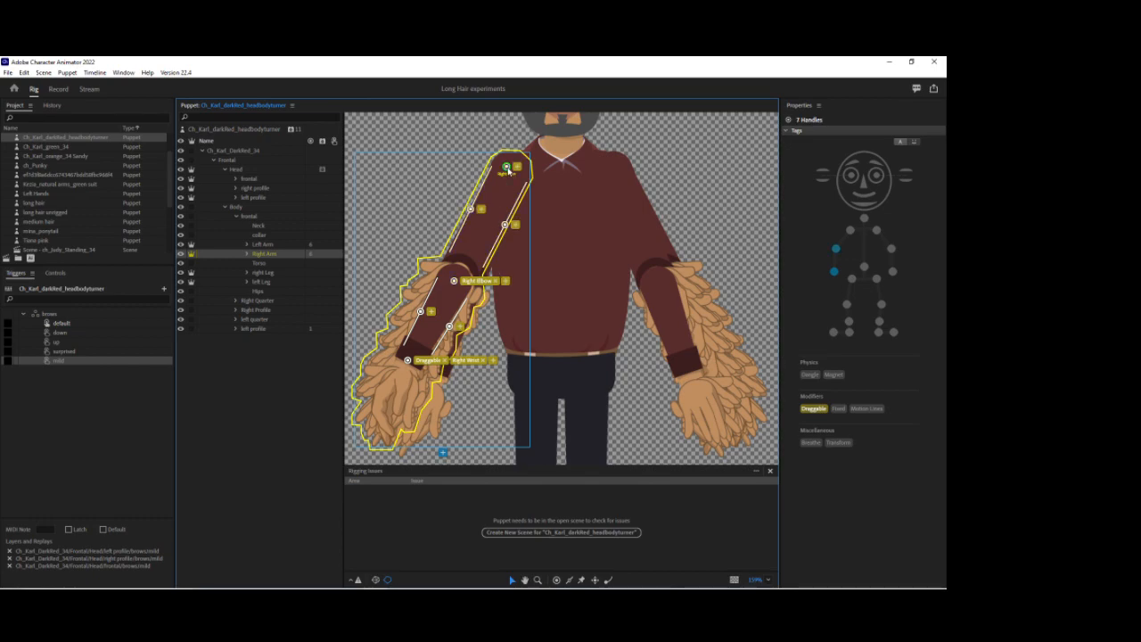
Paste the handles and sticks onto the Right Quarter body's Right Arm and move its origin to the shoulder
click(235, 301)
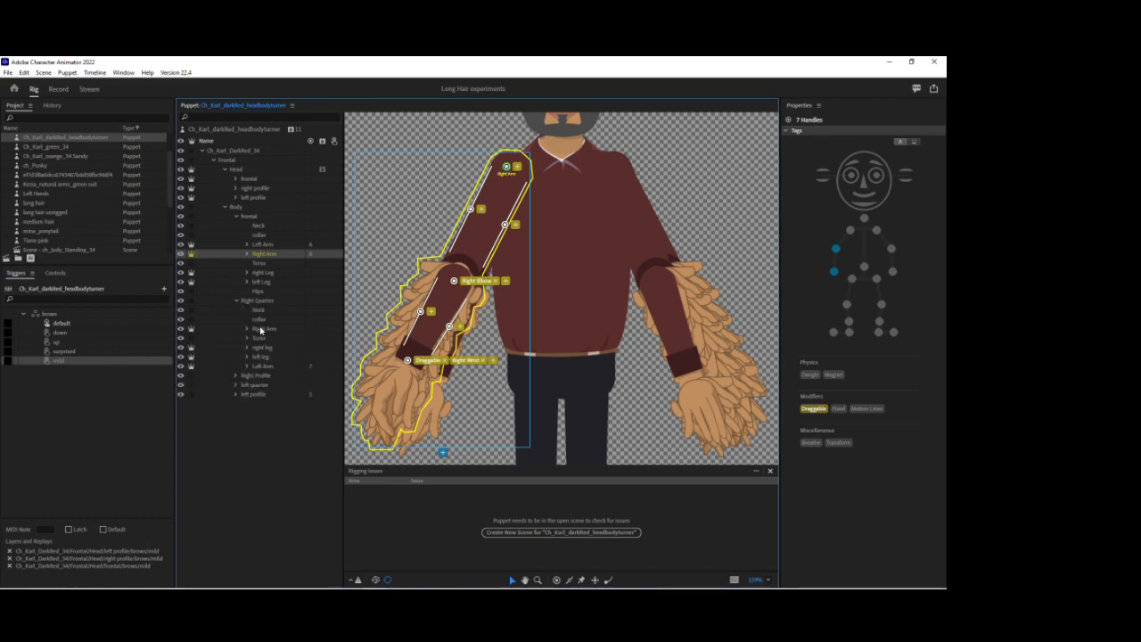
click(261, 329)
key(ctrl+v)
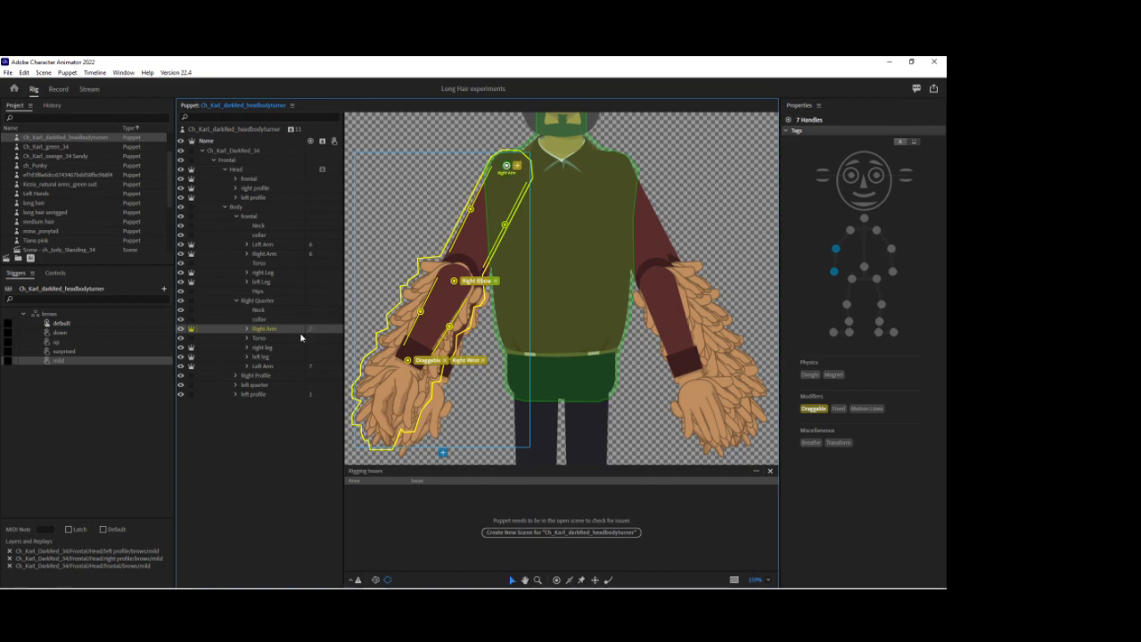
Paste the handles and sticks onto the Right Profile body's Right Arm, move its origin to the shoulder and remove the wrist's Draggable tag
click(237, 376)
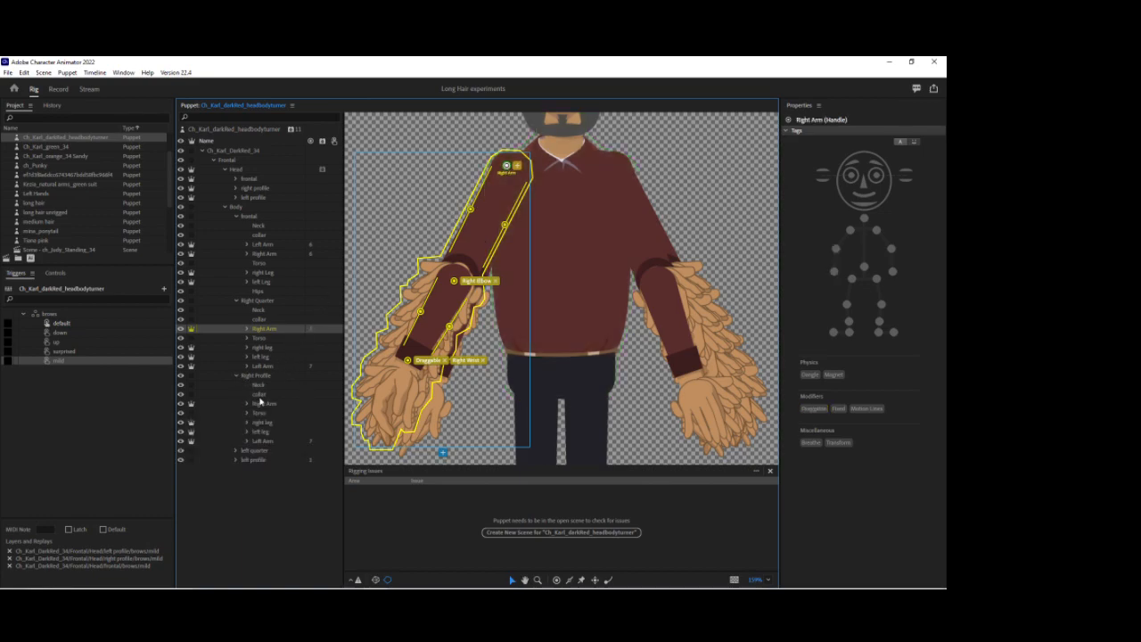
click(259, 402)
key(ctrl+v)
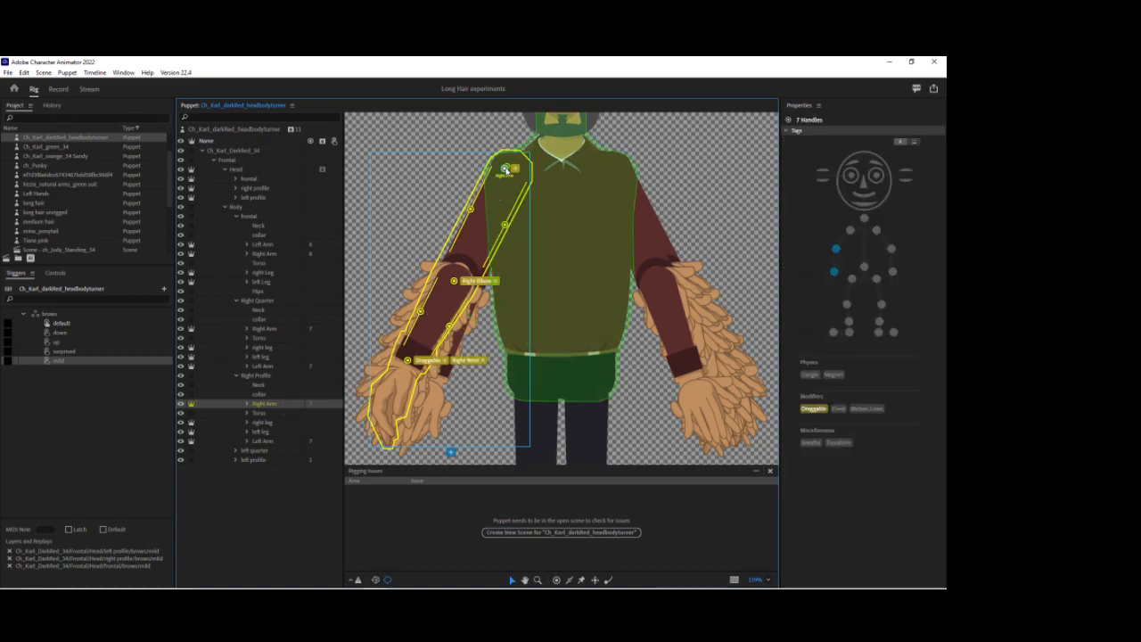
click(446, 362)
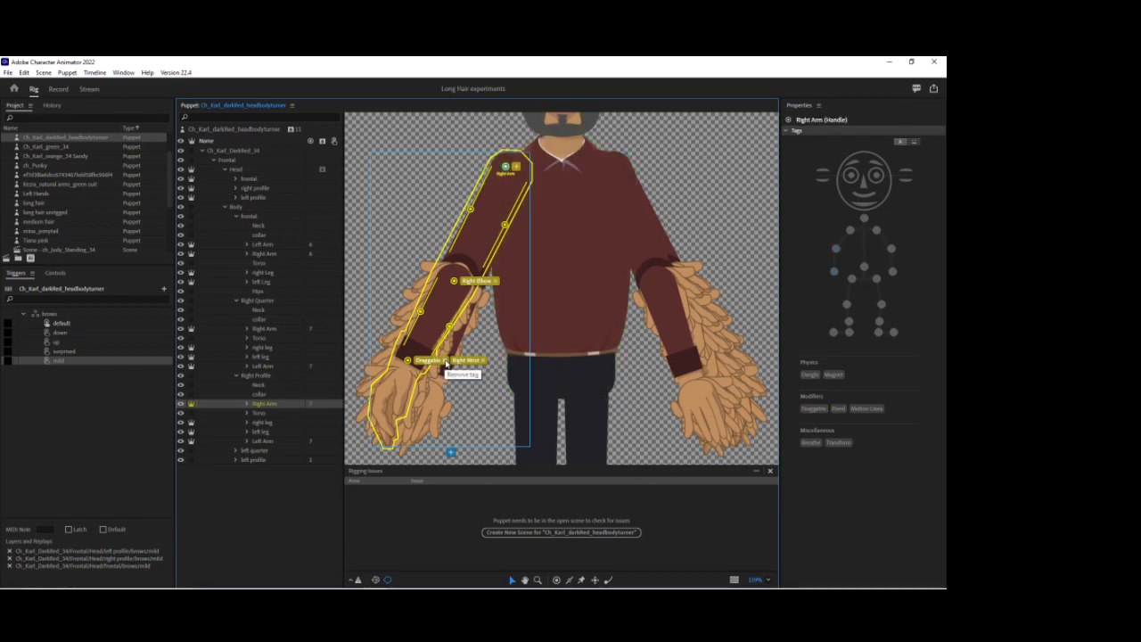
click(447, 362)
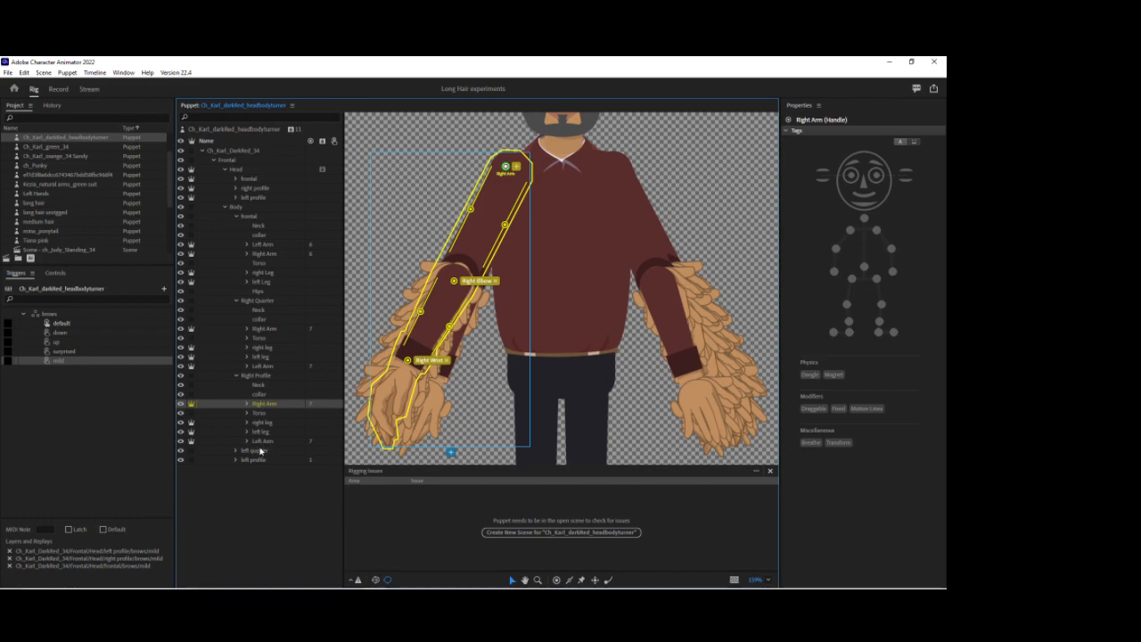
Paste the handles and sticks onto the left quarter body's Right Arm and move its origin to the shoulder
click(236, 451)
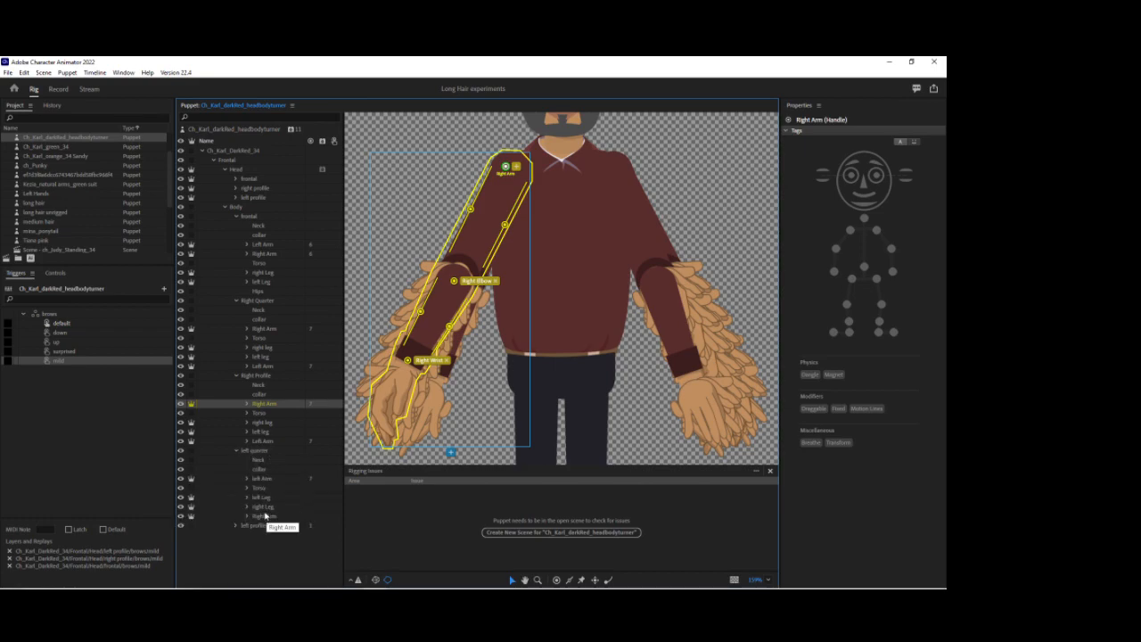
click(265, 517)
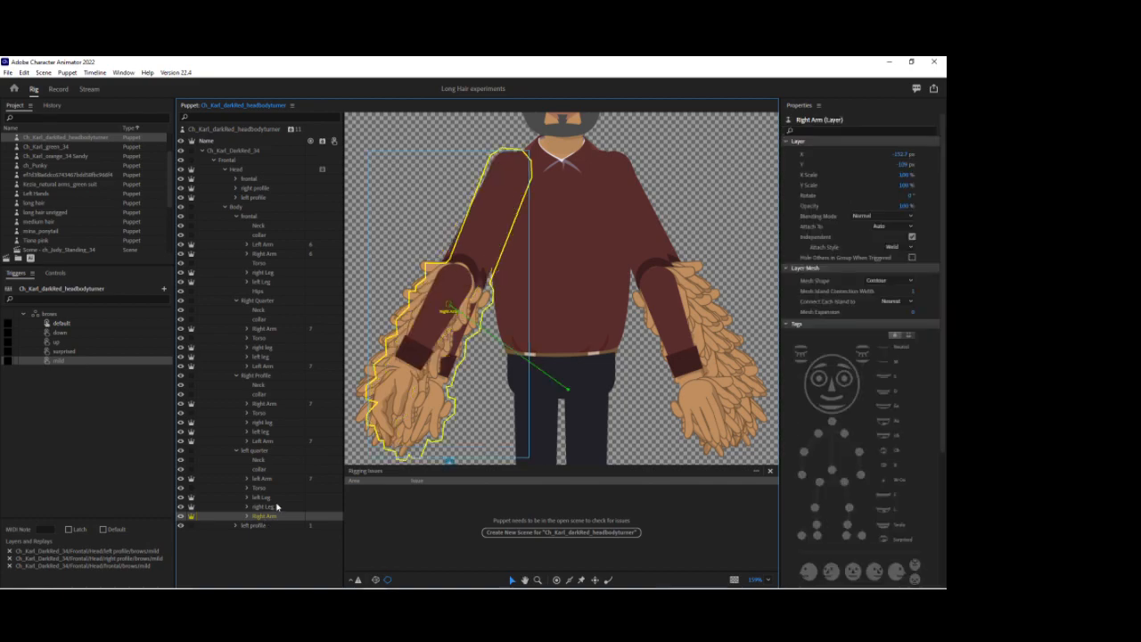
key(ctrl+v)
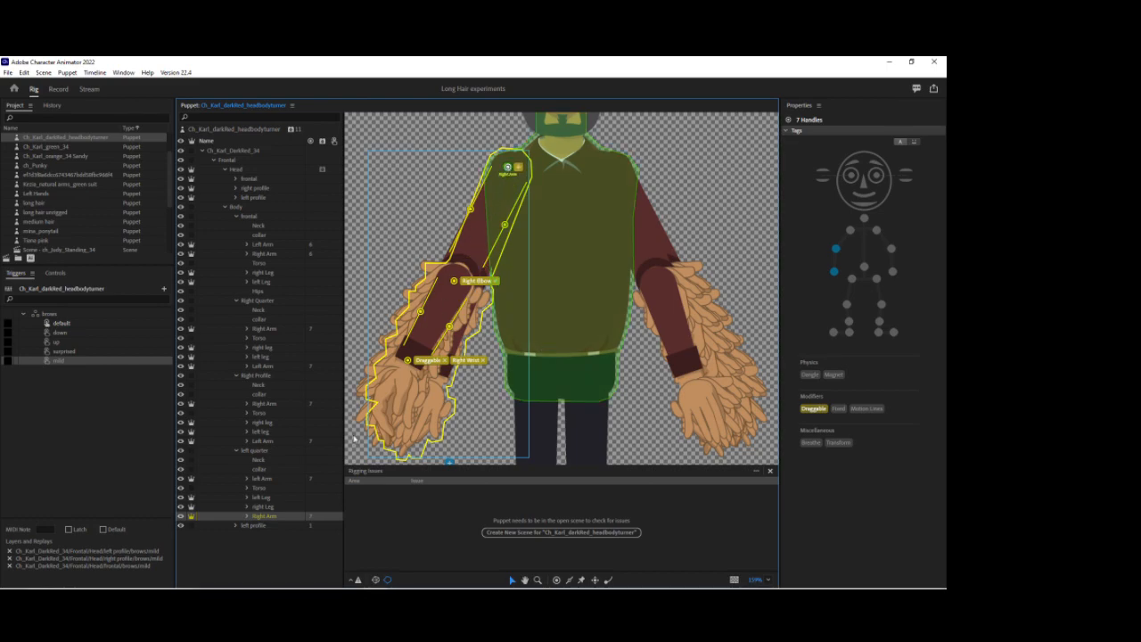
Paste the handles and sticks onto the left profile body's Right Arm, move its origin to the shoulder and remove the wrist's Draggable tag
click(237, 526)
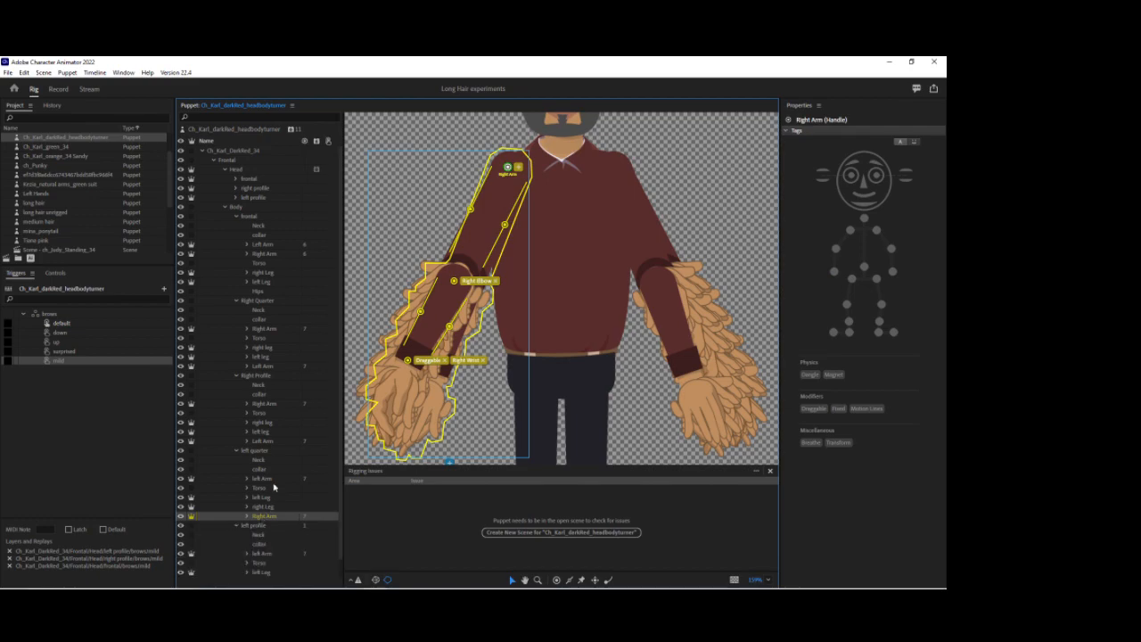
scroll(272, 504, down, 1)
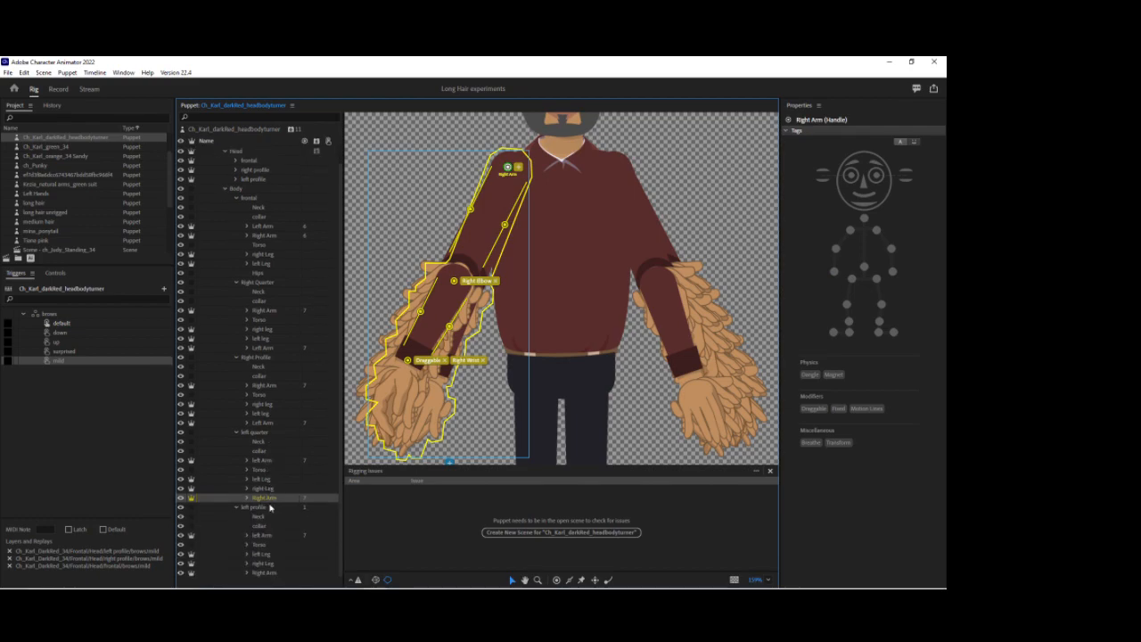
click(264, 572)
key(ctrl+v)
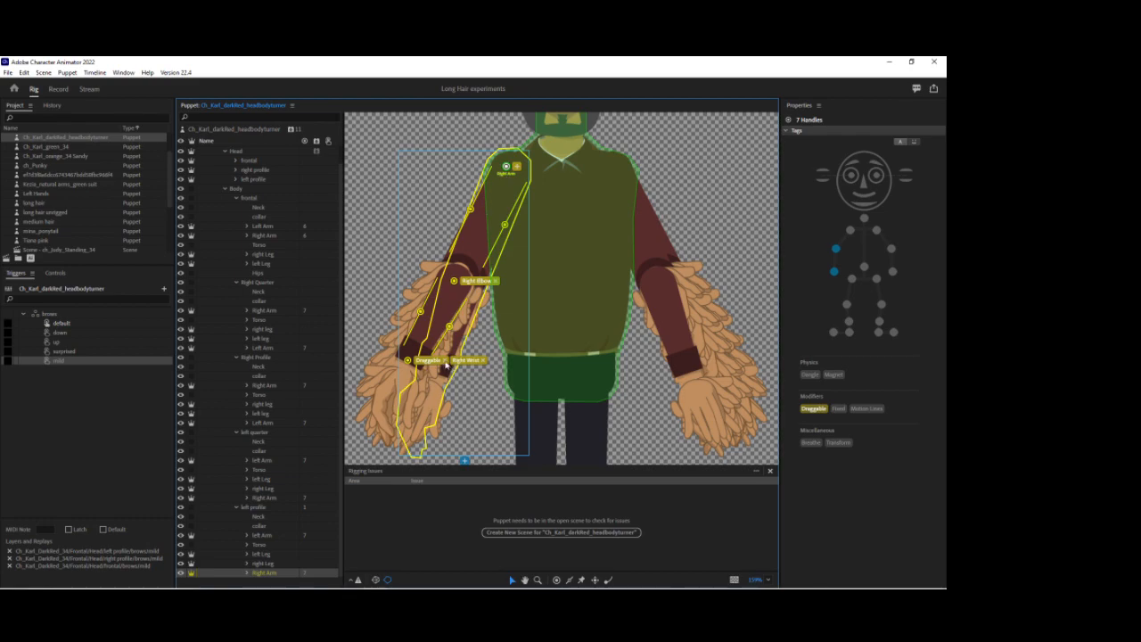
click(445, 361)
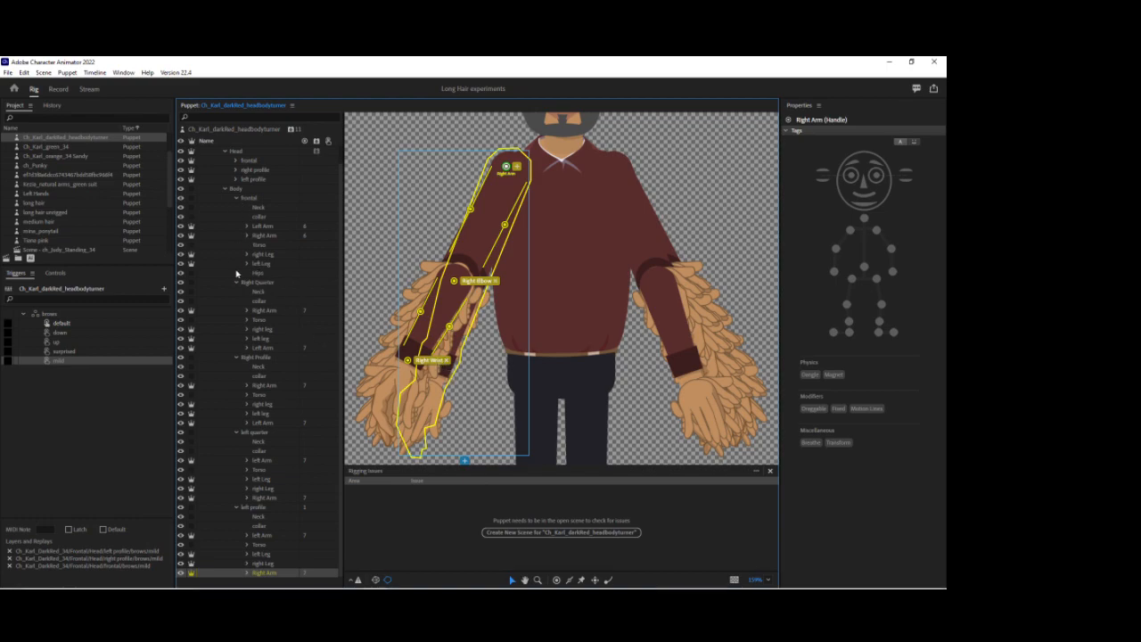
click(237, 507)
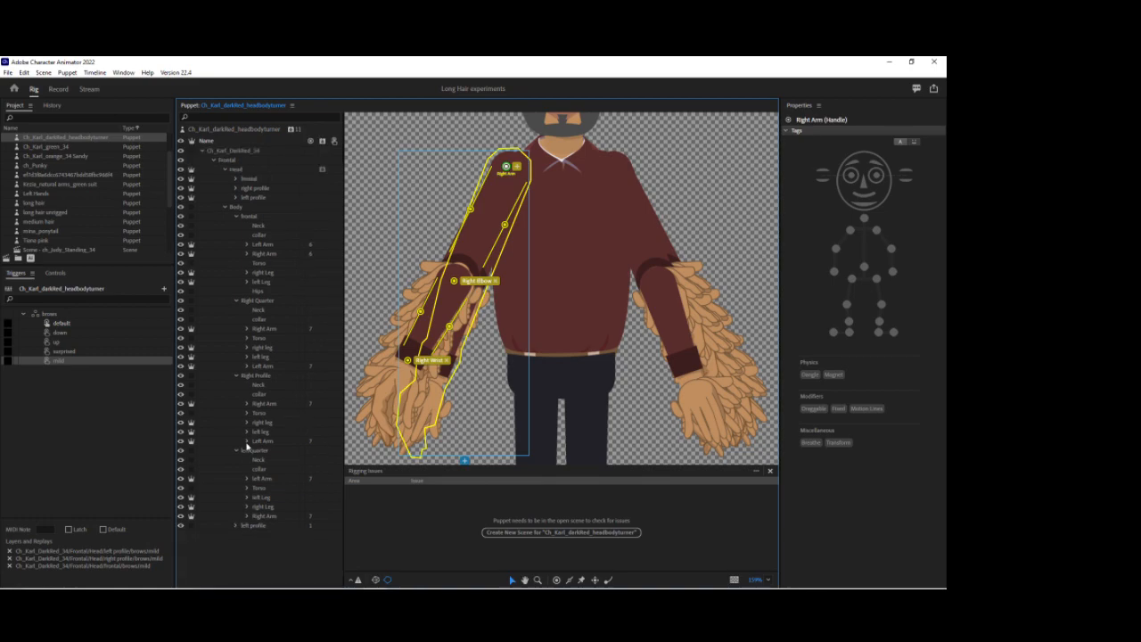
Move the origin of the frontal body's right Leg up to the hip
click(238, 452)
click(236, 377)
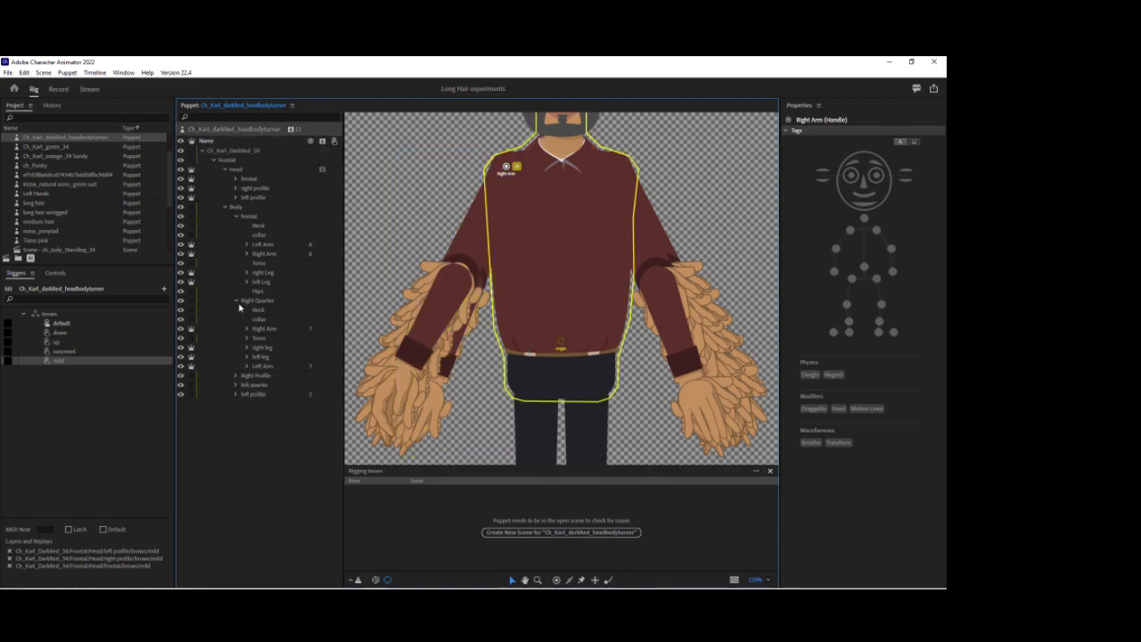
click(238, 302)
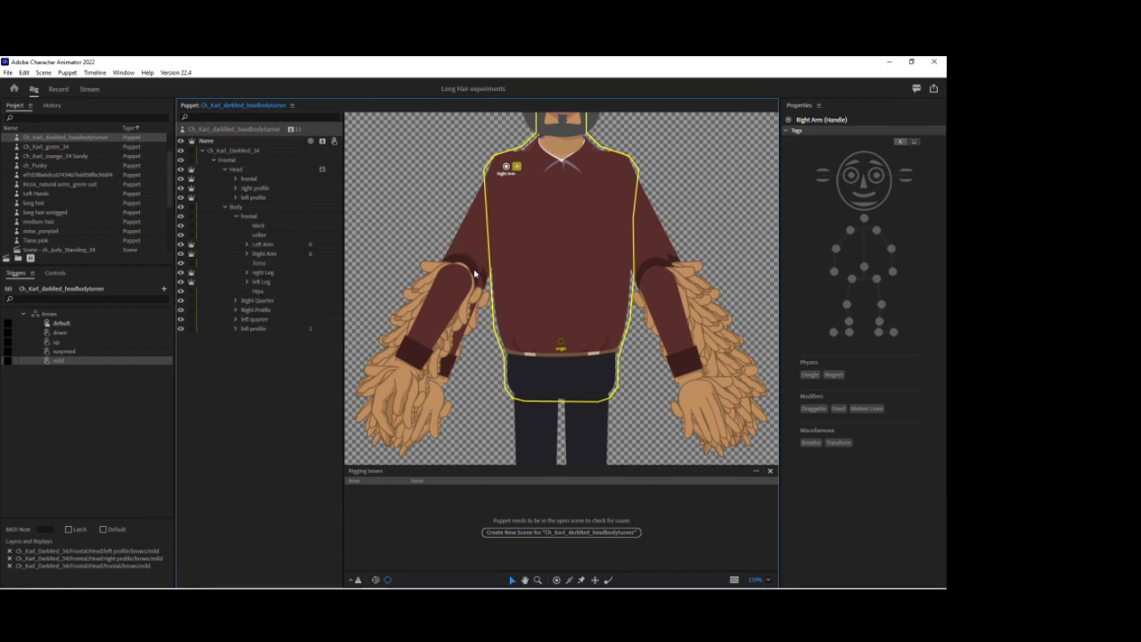
scroll(479, 350, down, 2)
scroll(479, 350, down, 6)
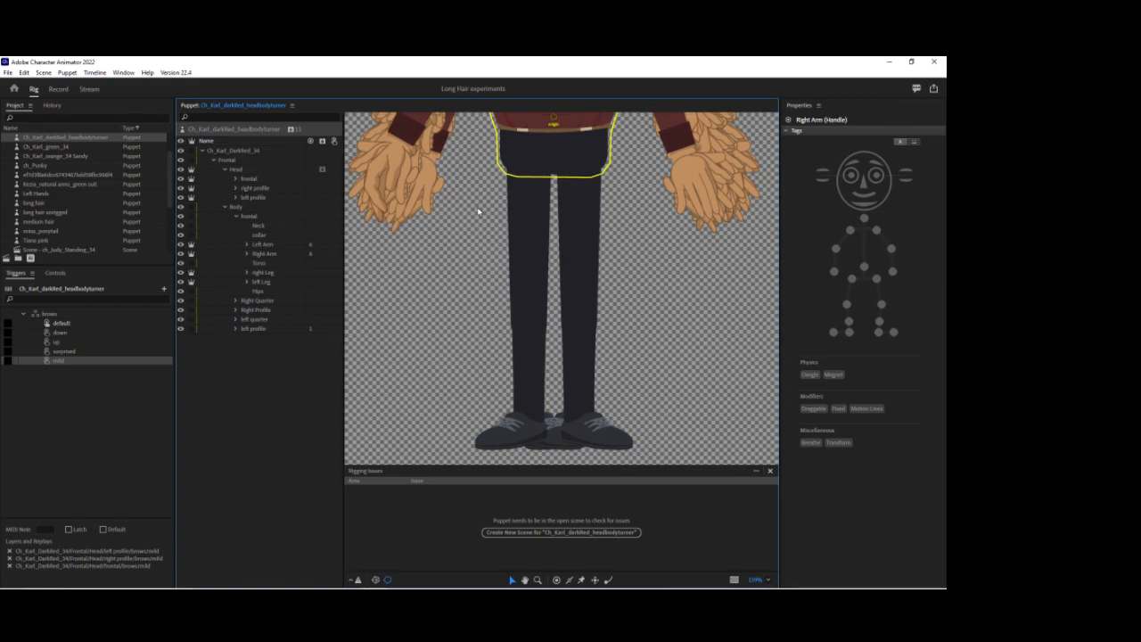
click(270, 275)
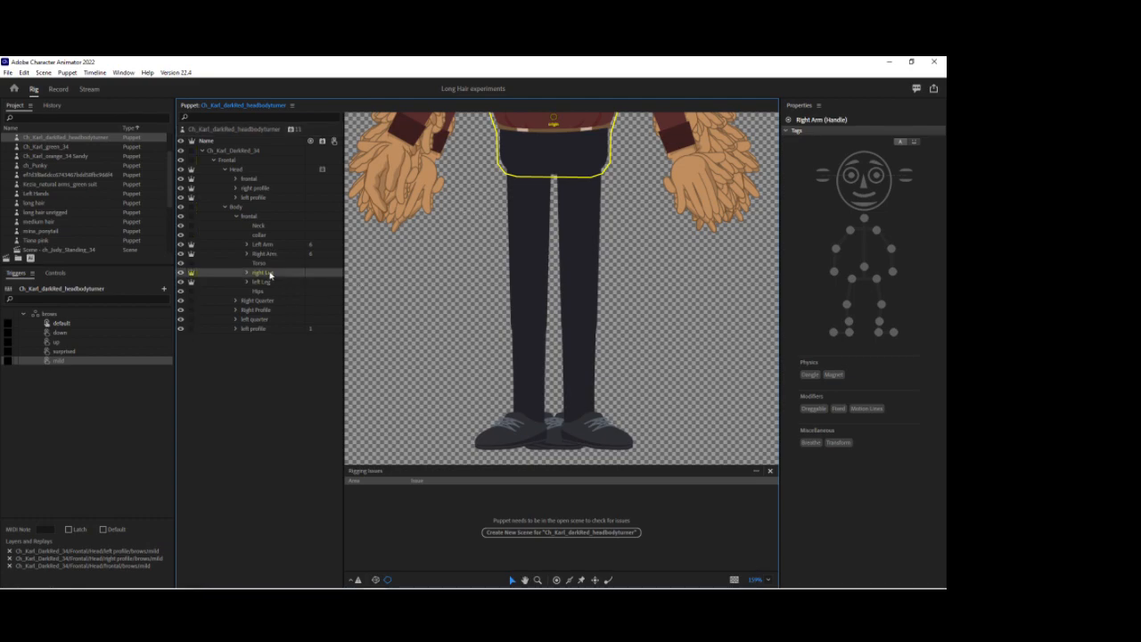
drag(527, 236, 528, 171)
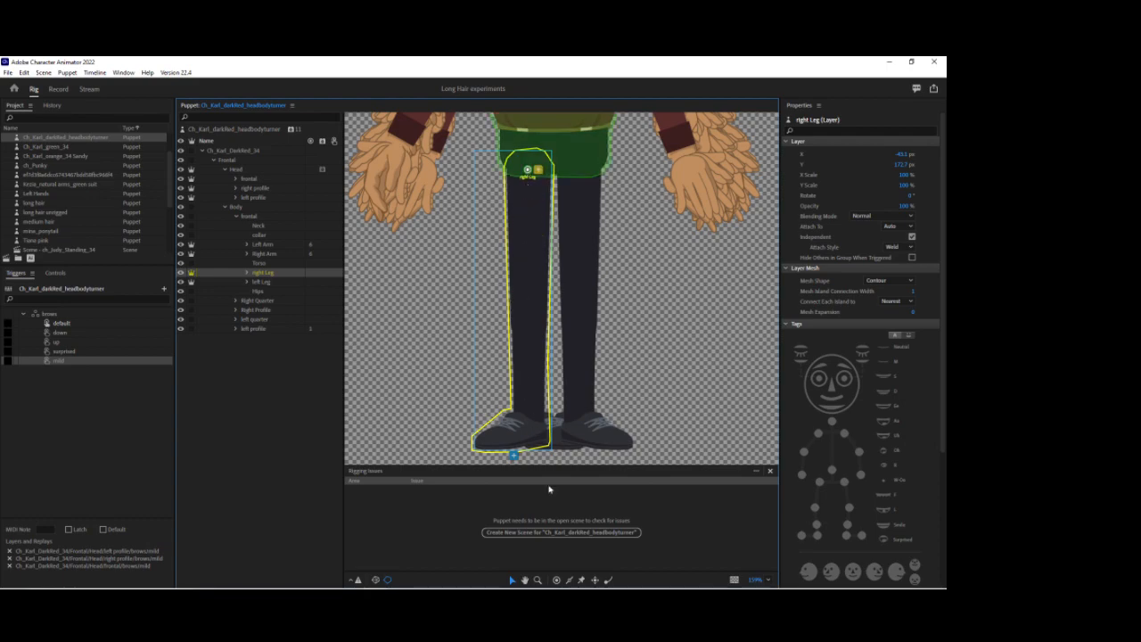
Add handles to the frontal right Leg and tag them Right Knee, Right Ankle, Right Heel and Right Toe
click(556, 581)
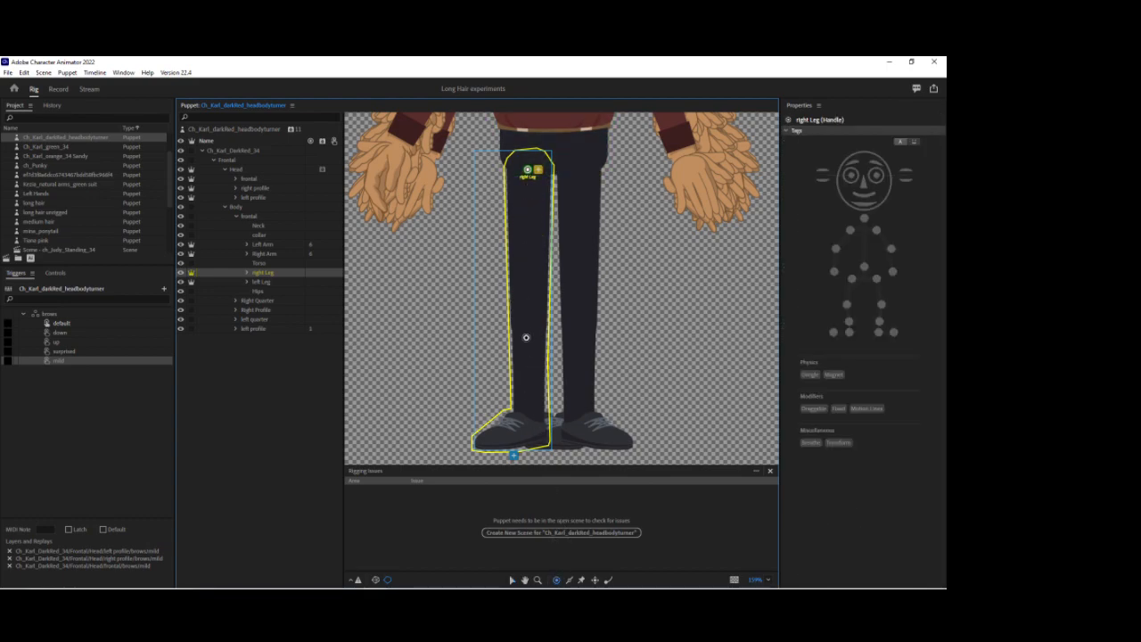
click(525, 303)
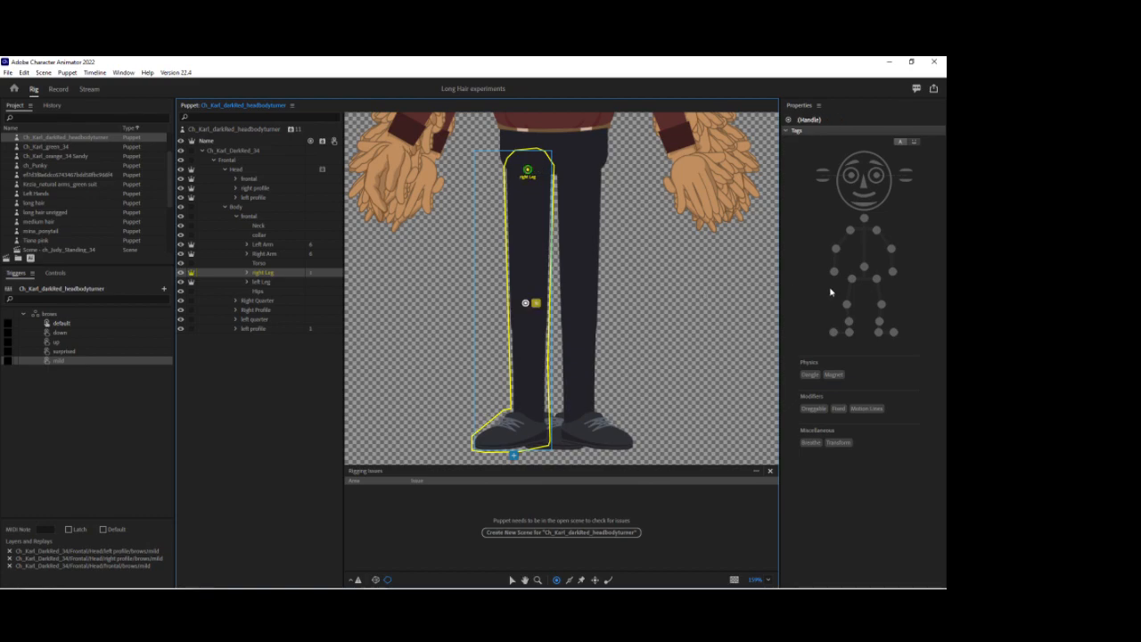
click(532, 405)
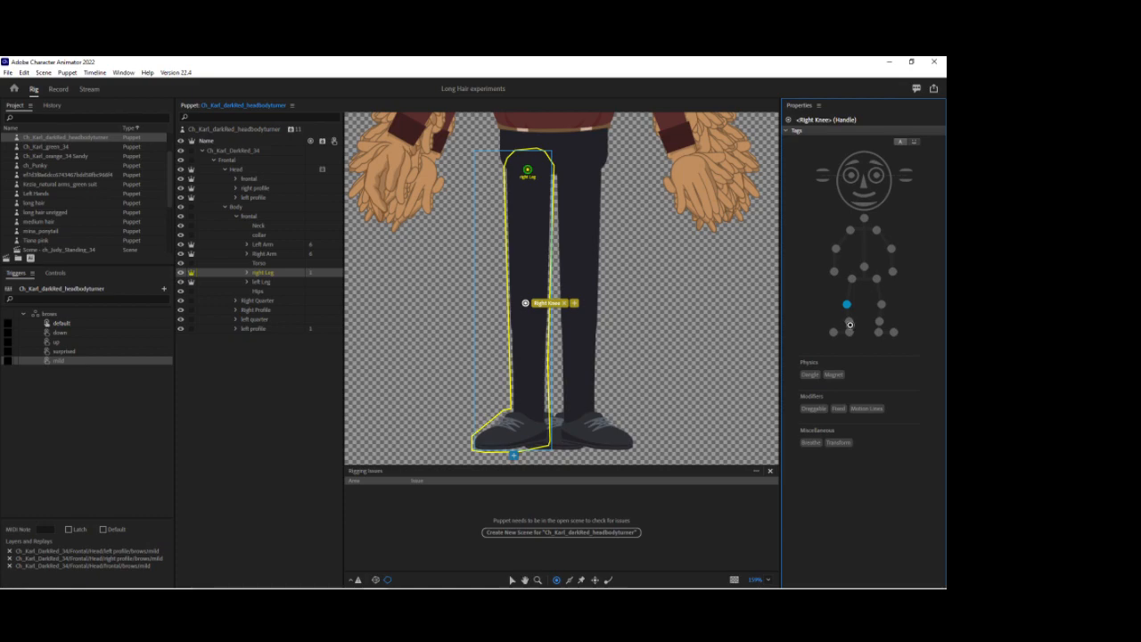
click(849, 322)
click(540, 434)
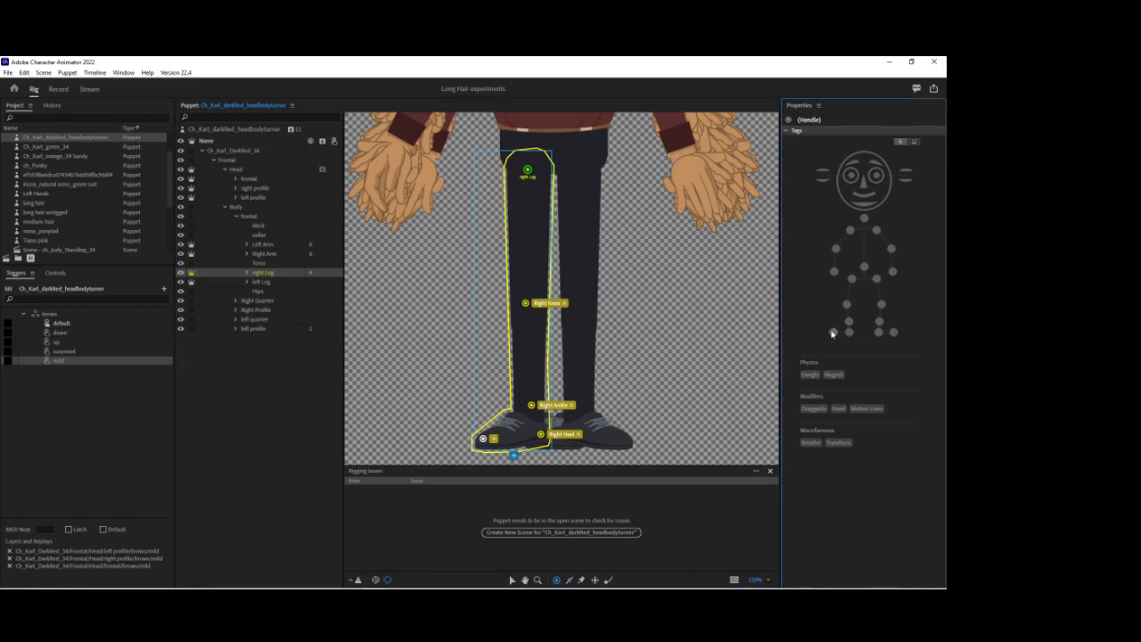
click(832, 333)
Draw sticks down both sides of the frontal right Leg, one per side for the thigh and one for the shin
click(571, 581)
drag(510, 171, 514, 410)
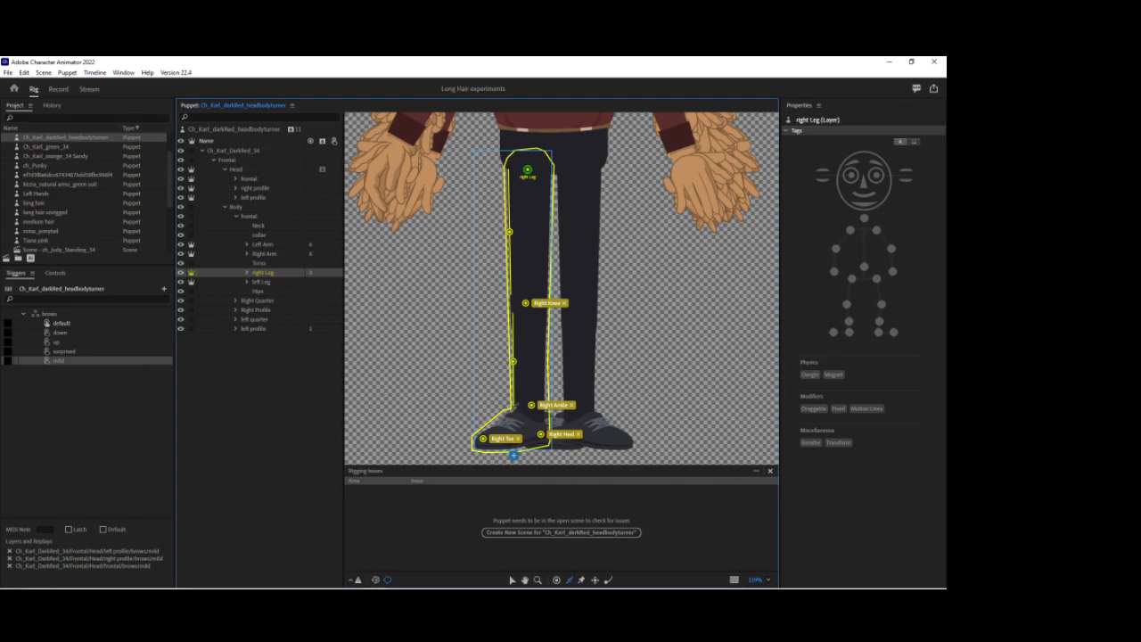
drag(549, 174, 541, 419)
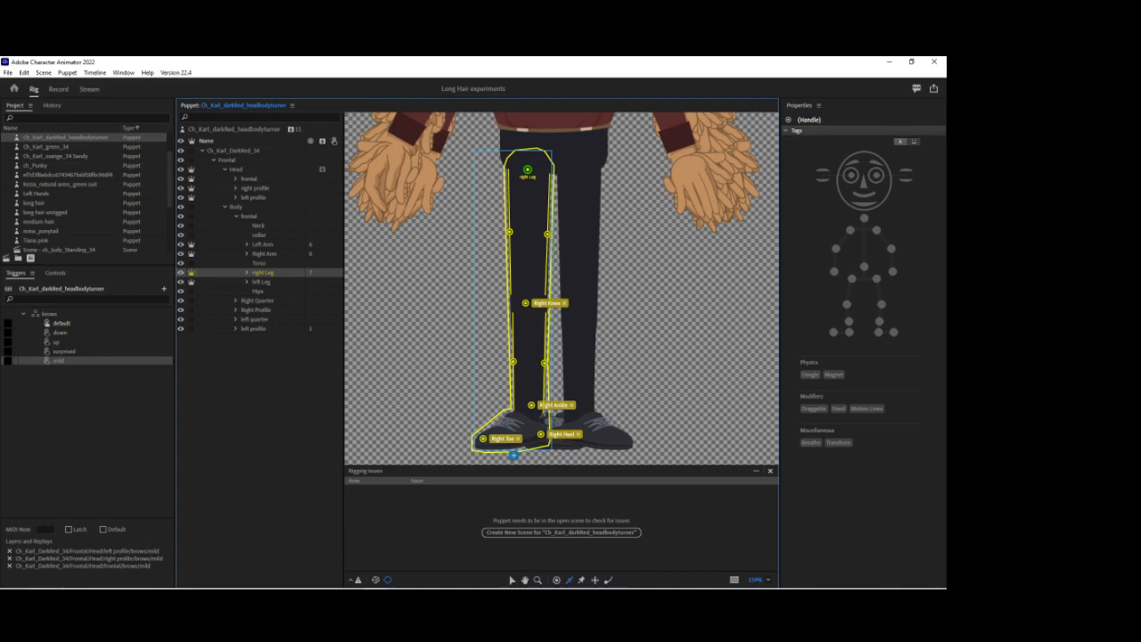
Copy all the handles and sticks of the frontal right Leg, including its origin handle
click(513, 580)
click(518, 436)
shift+click(540, 434)
shift+click(531, 404)
shift+click(544, 363)
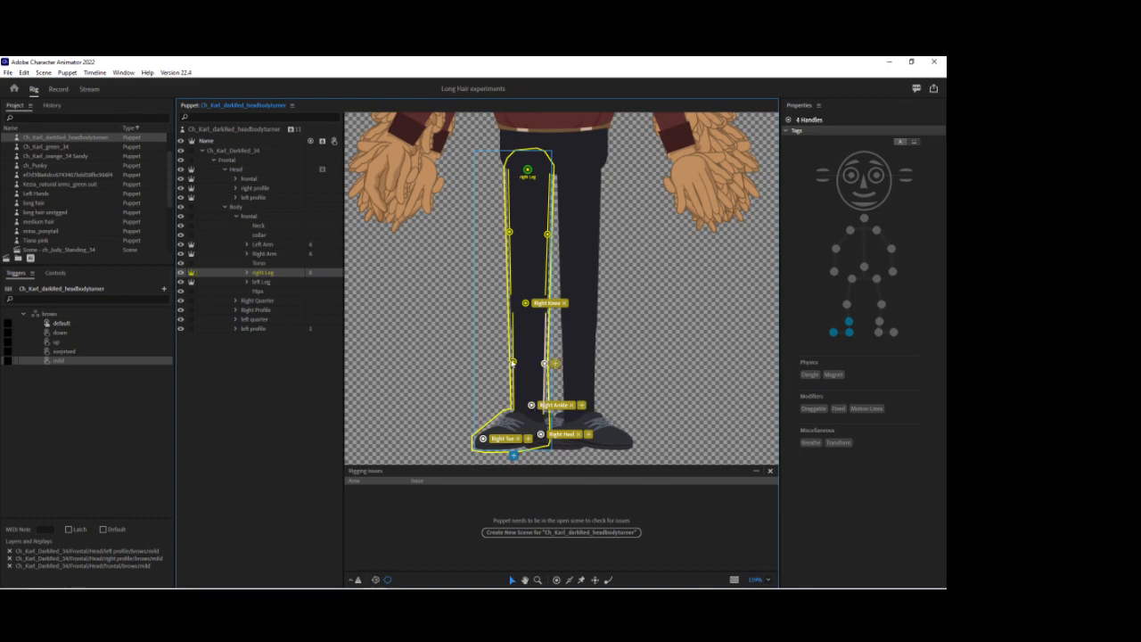
shift+click(514, 362)
shift+click(525, 303)
shift+click(547, 235)
shift+click(510, 232)
shift+click(528, 170)
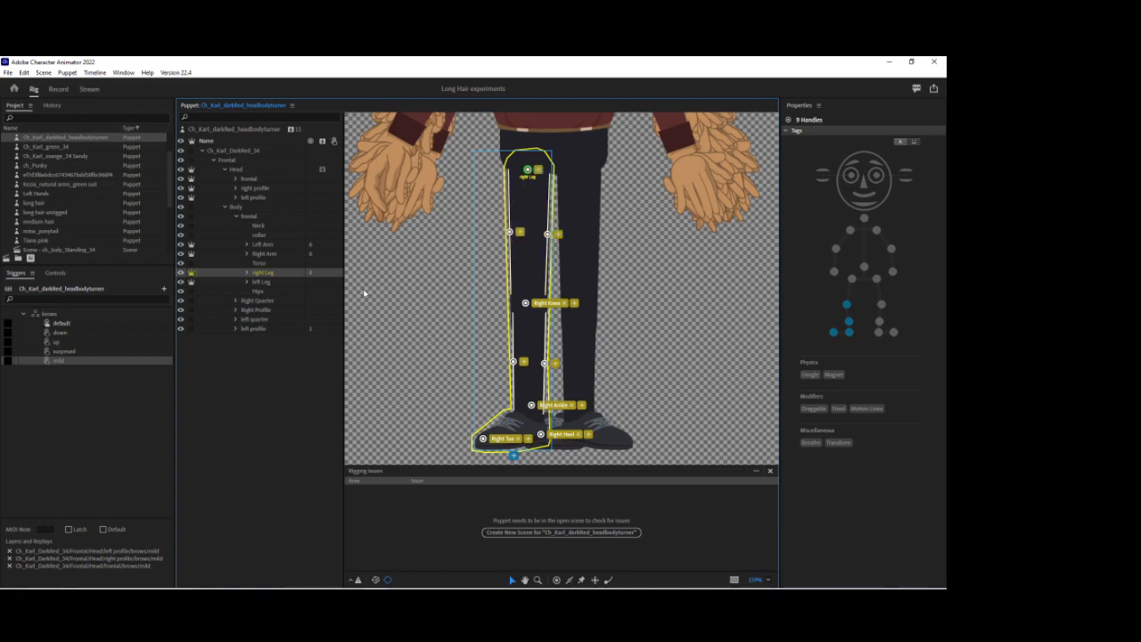
Paste the leg handles and sticks onto the Right Quarter body's right leg and move its origin to the hip
click(236, 301)
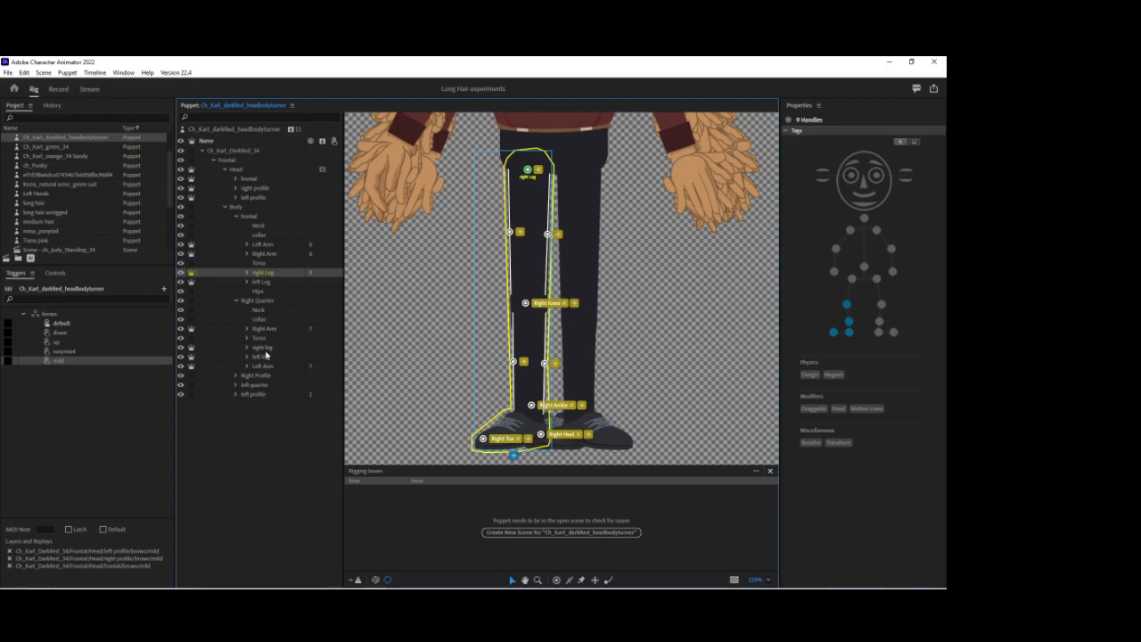
click(264, 348)
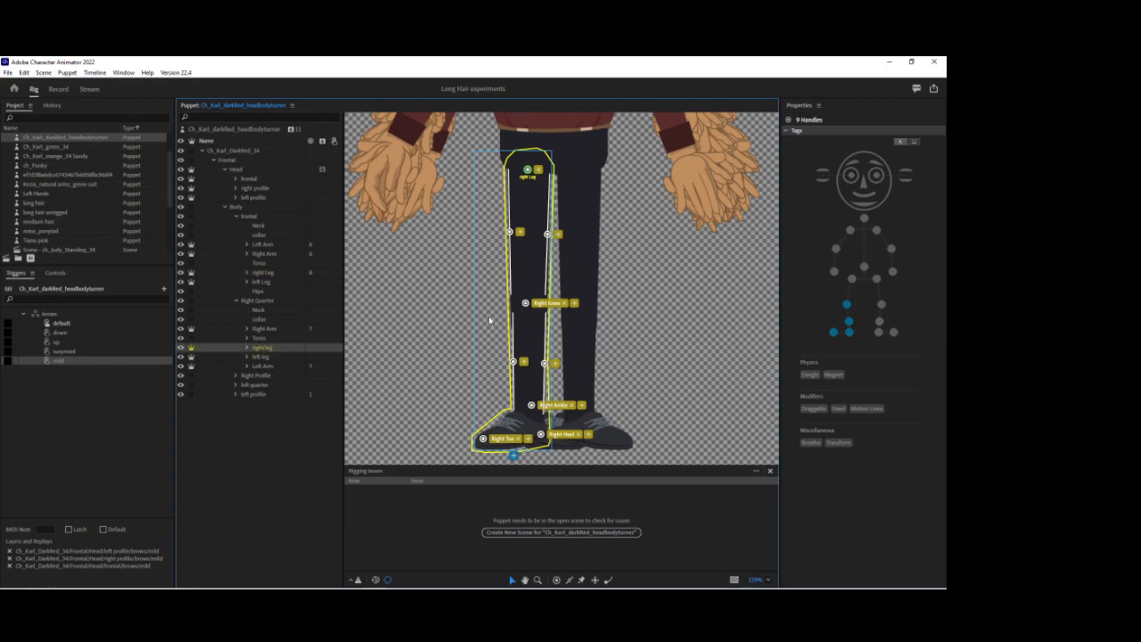
key(ctrl+v)
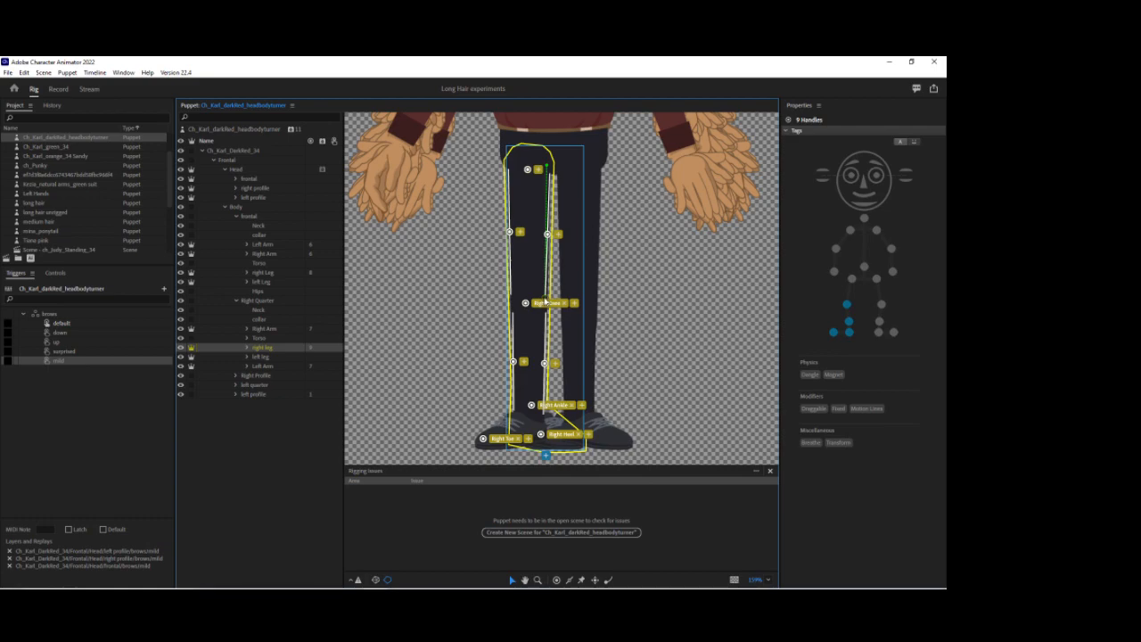
click(528, 169)
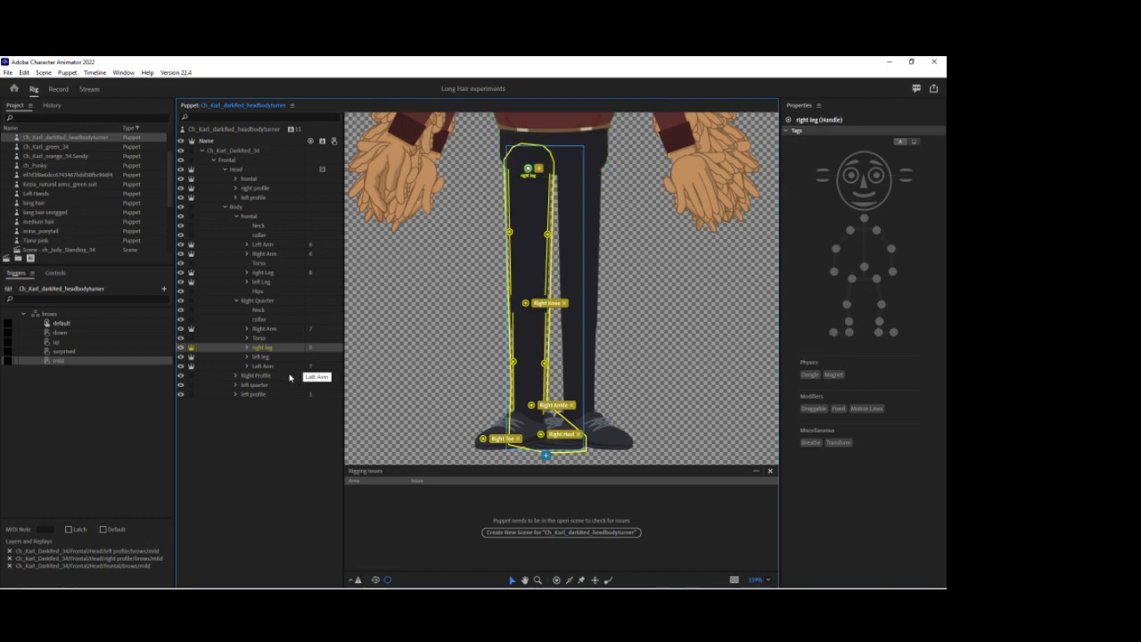
Paste the handles and sticks onto the Right Profile body's right leg, move its origin to the hip and fit the heel and toe handles to the shoe
click(236, 375)
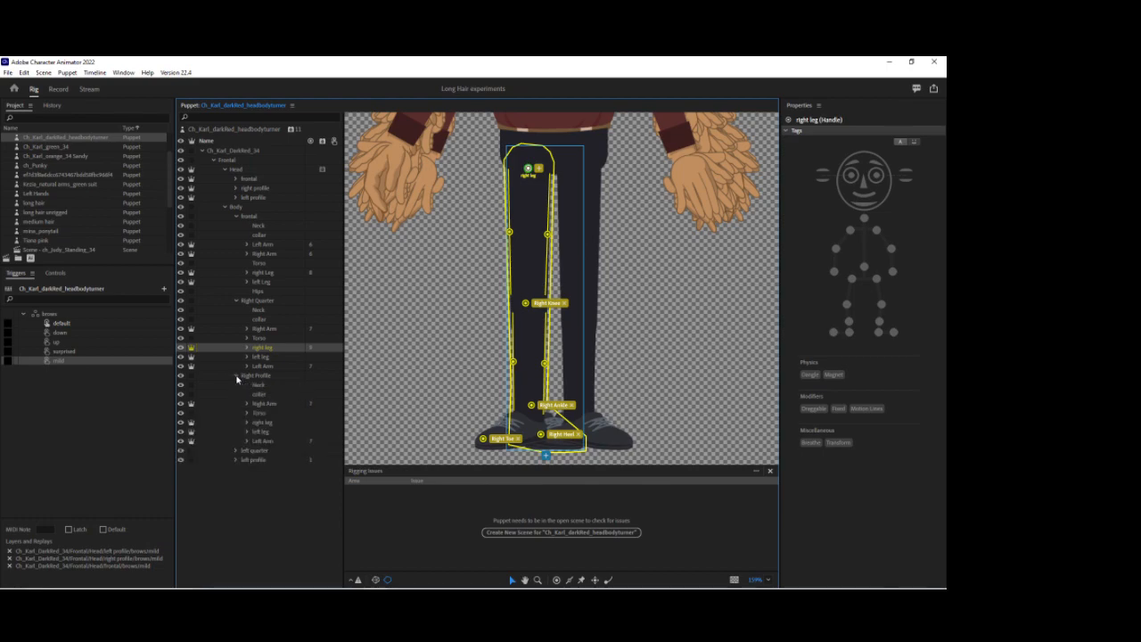
click(264, 426)
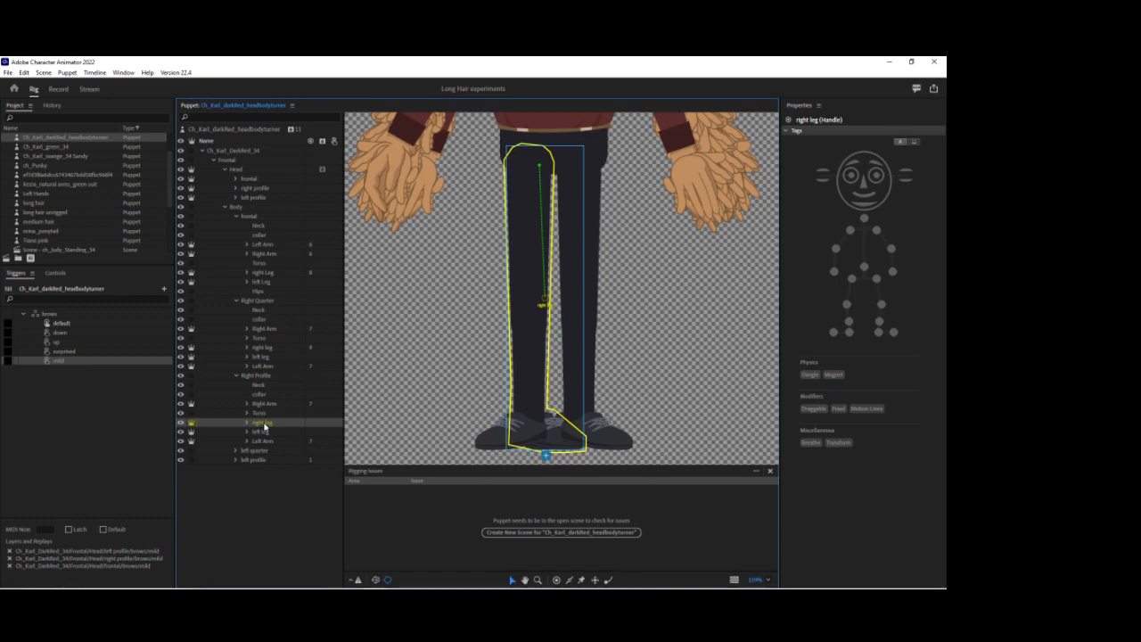
key(ctrl+v)
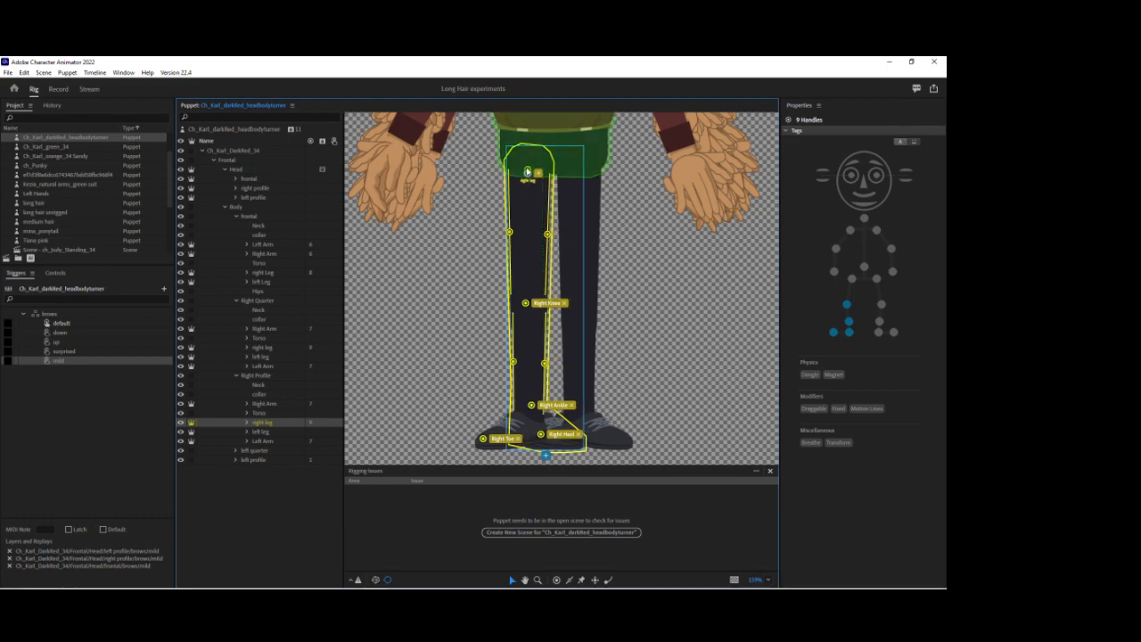
click(528, 170)
drag(539, 435, 572, 442)
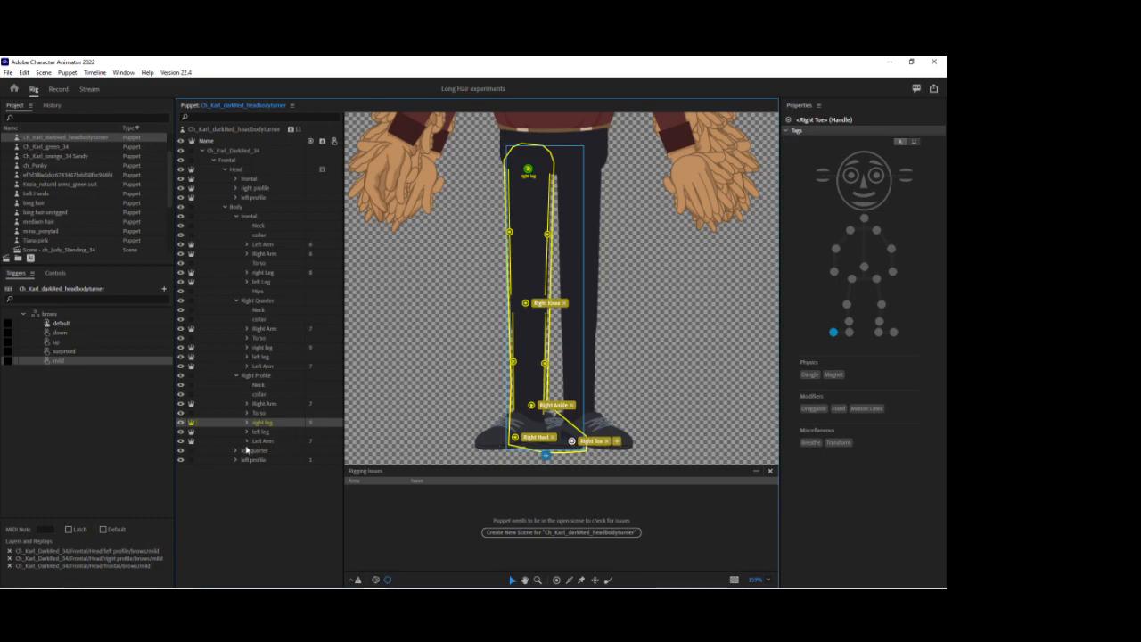
Paste the leg handles and sticks onto the left quarter body's right Leg and move its origin to the hip
click(236, 451)
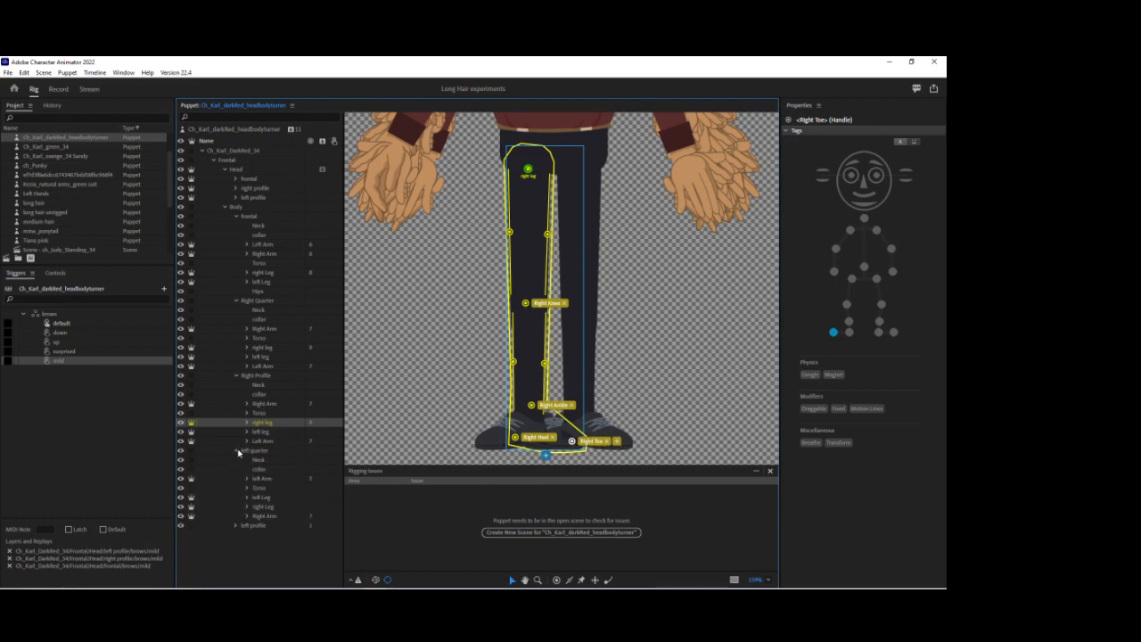
click(270, 506)
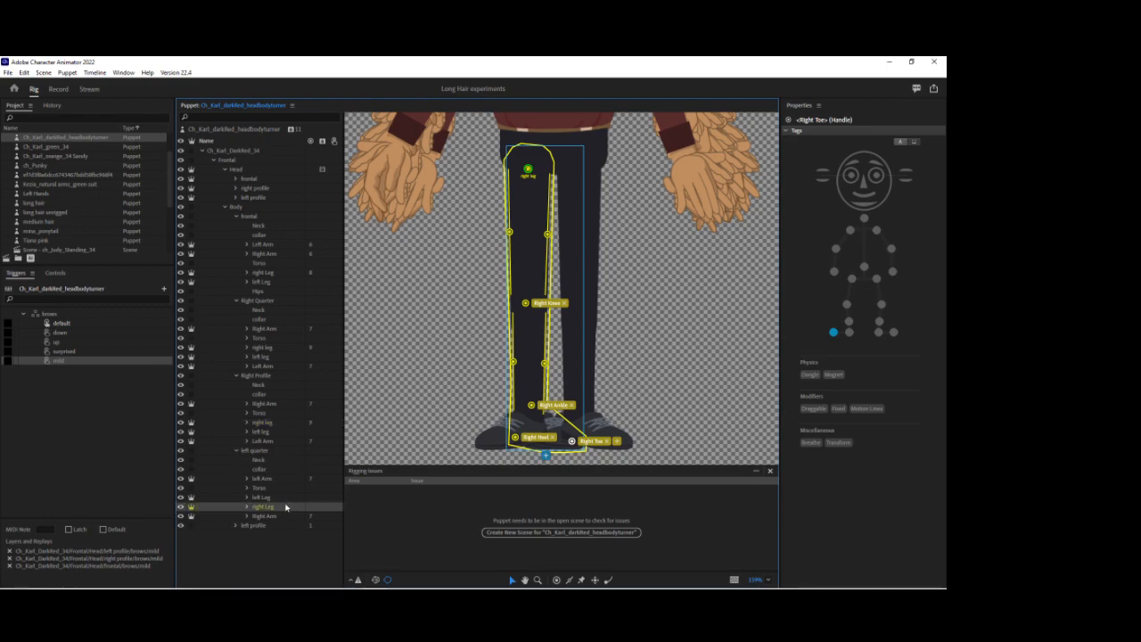
key(ctrl+v)
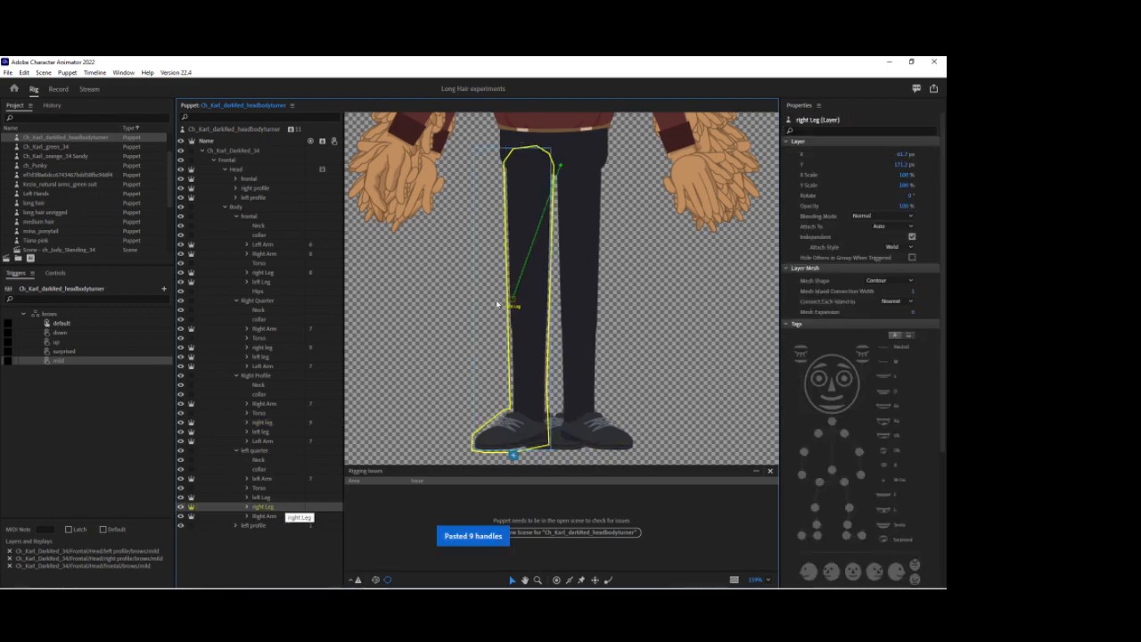
drag(513, 301, 528, 169)
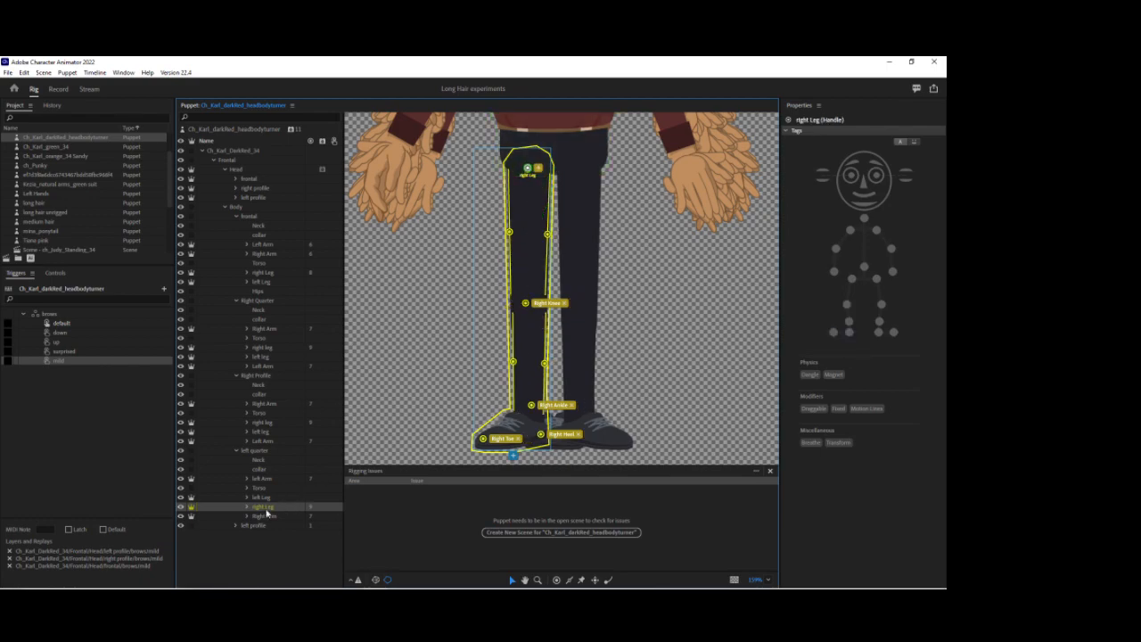
Paste the leg handles and sticks onto the left profile body's right Leg and move its origin to the hip
click(236, 526)
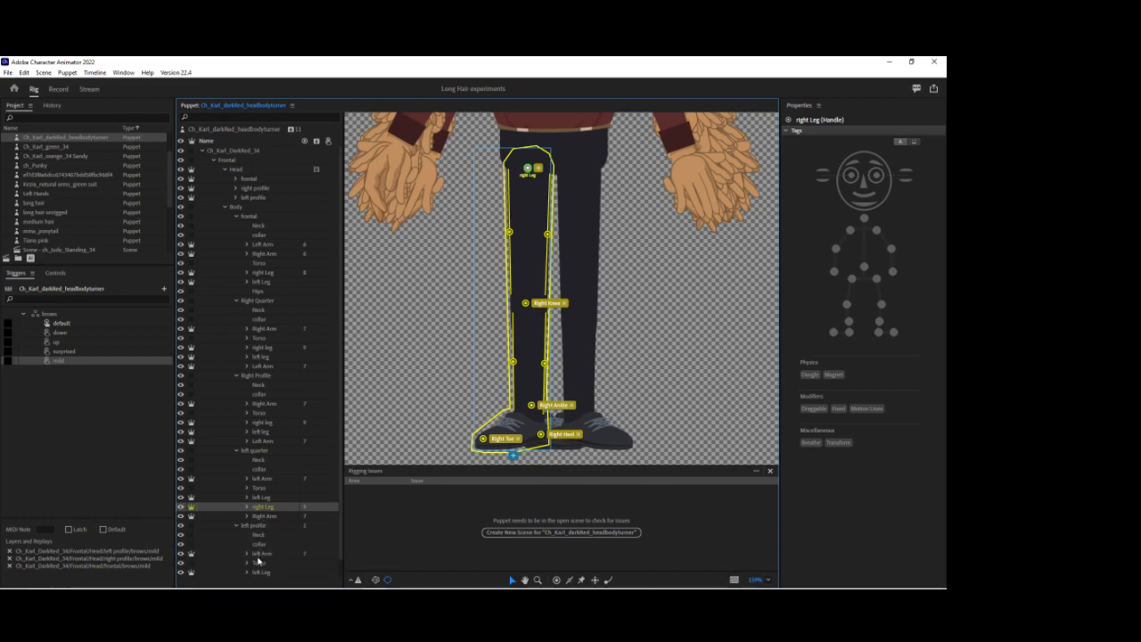
scroll(262, 549, down, 1)
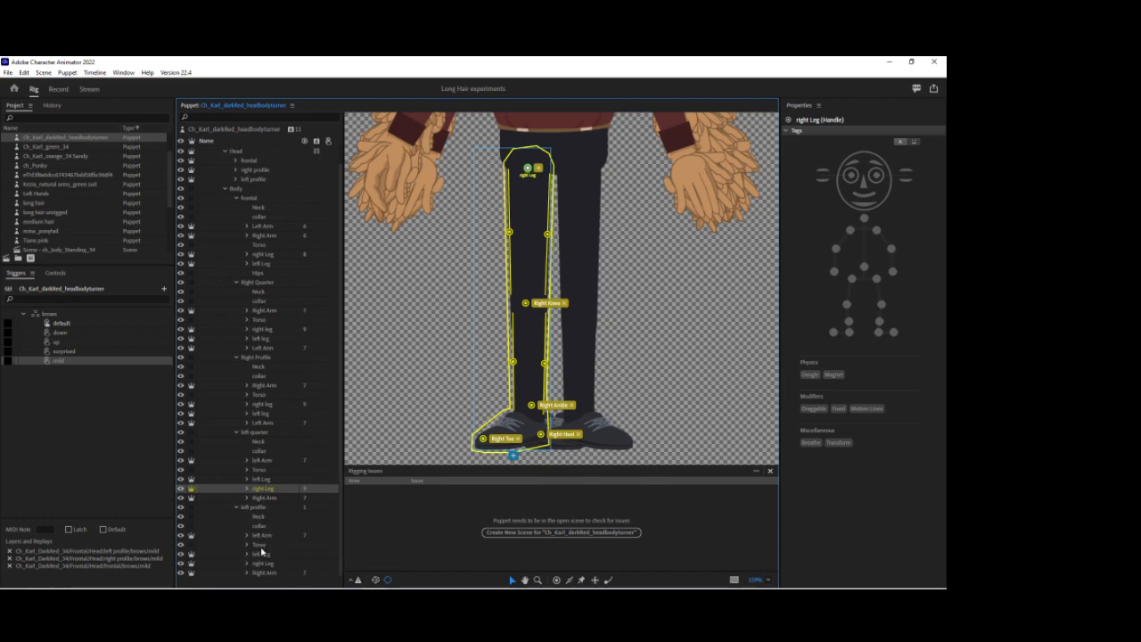
click(265, 564)
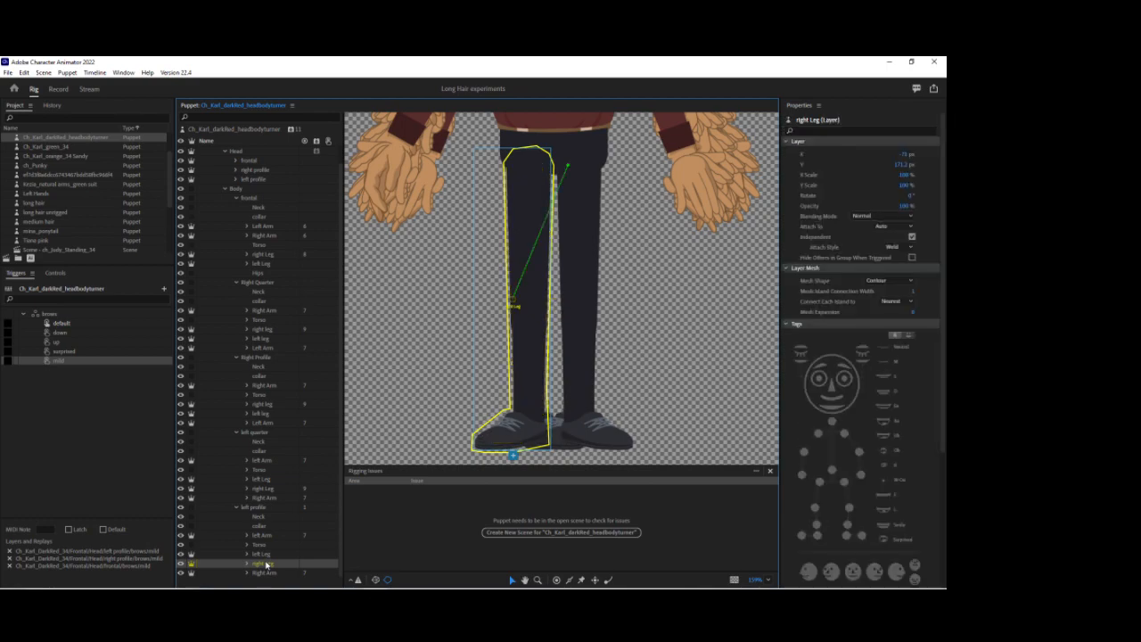
key(ctrl+v)
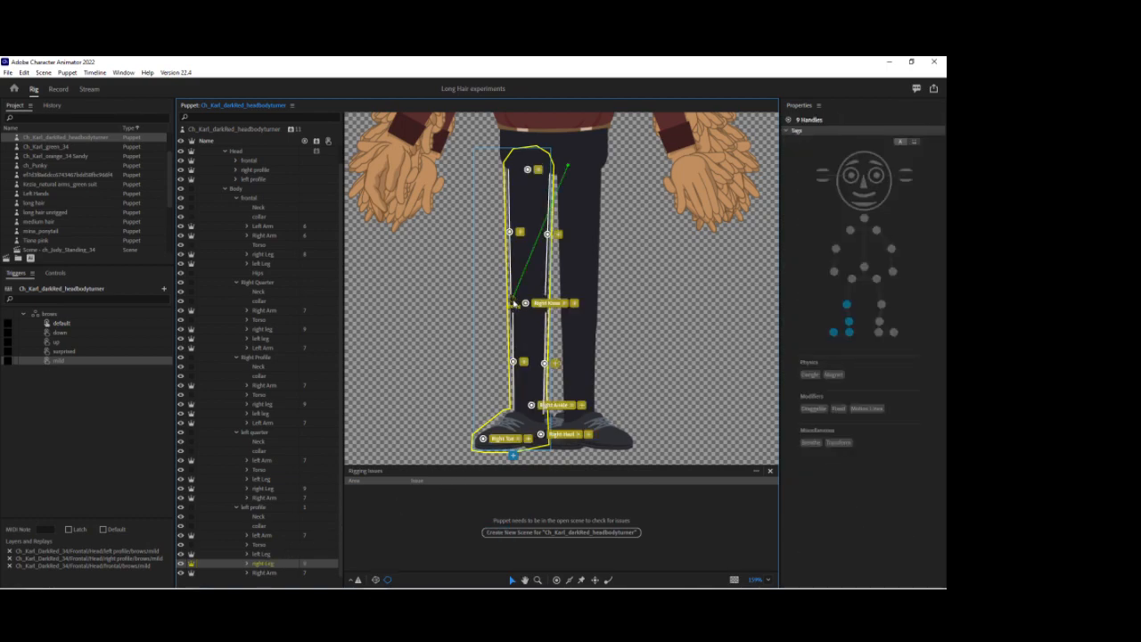
click(528, 171)
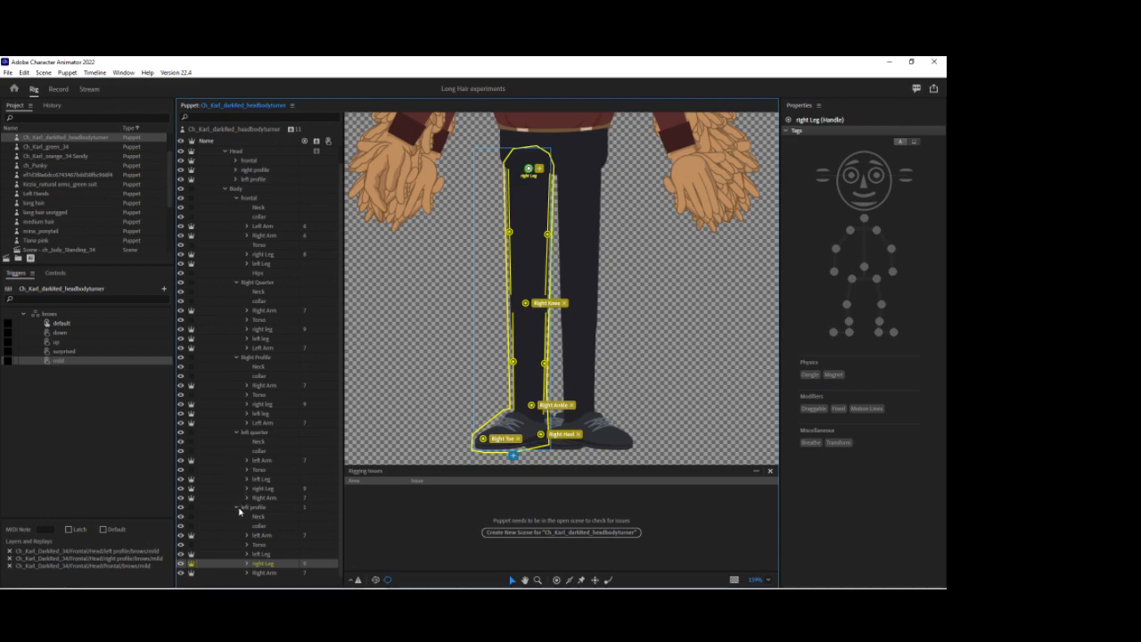
Move the origin of the frontal body's left Leg up to the hip
scroll(241, 509, up, 1)
click(236, 450)
click(236, 375)
click(236, 300)
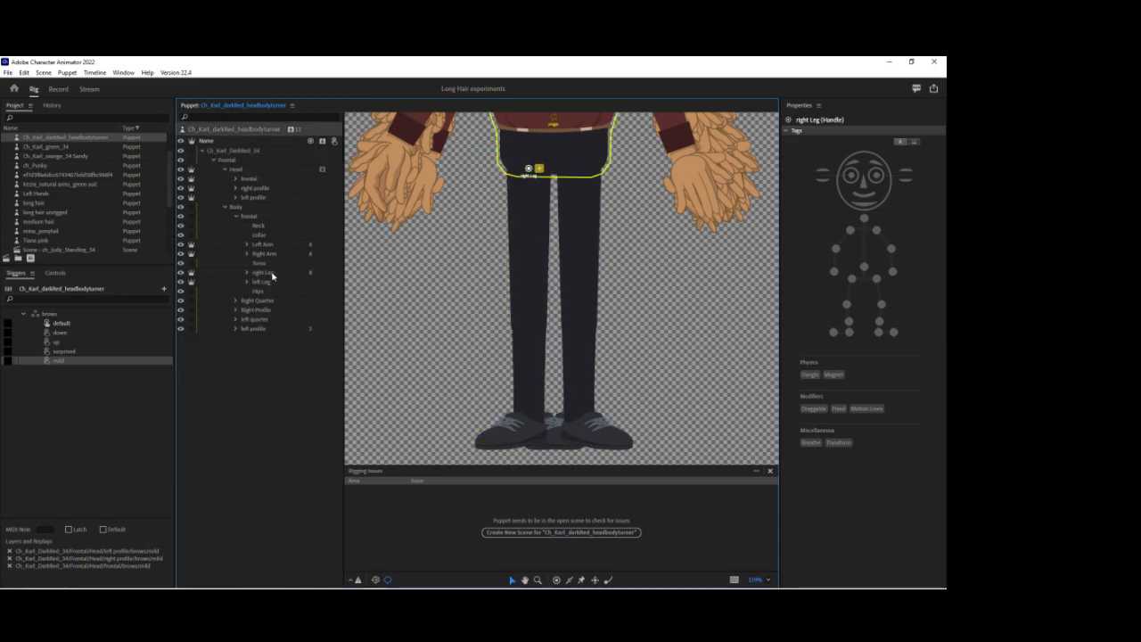
click(266, 284)
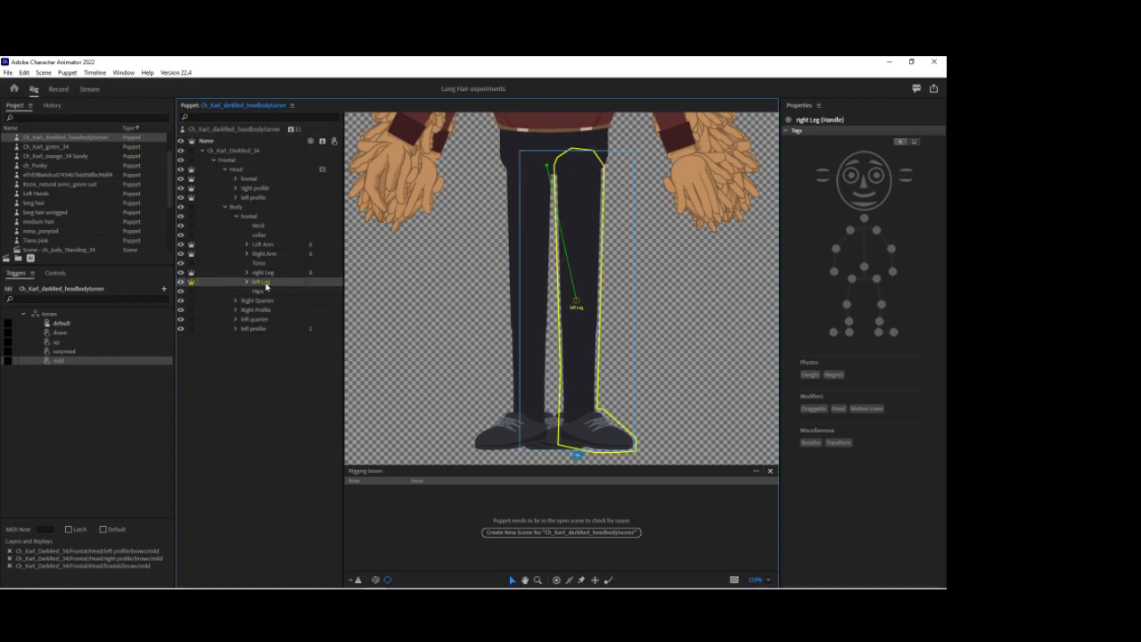
drag(581, 296, 580, 170)
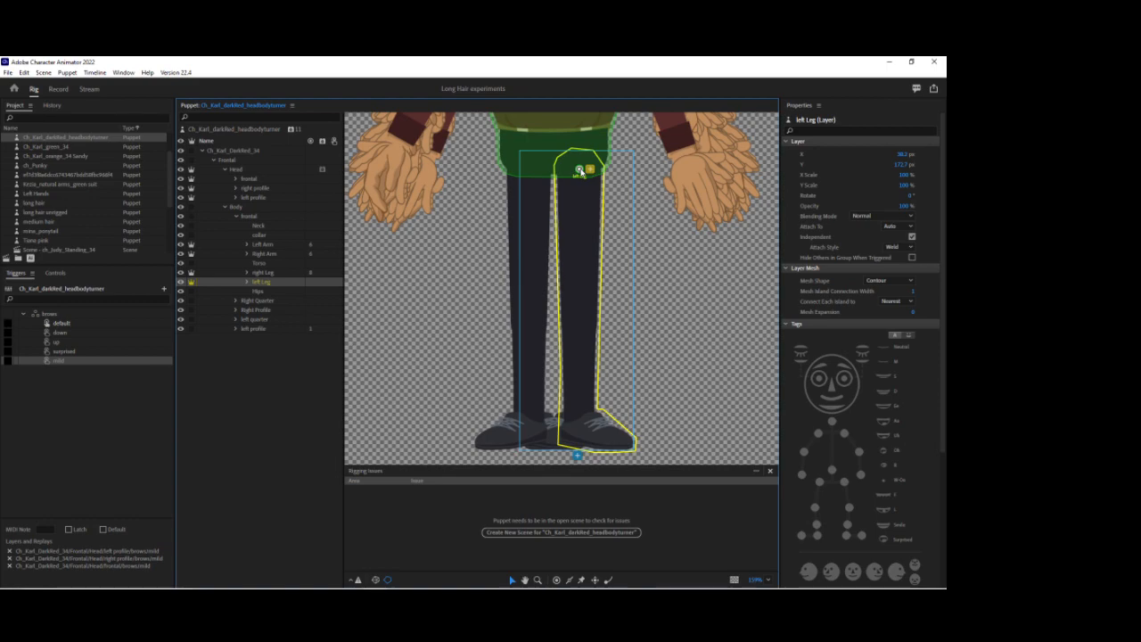
Add handles to the frontal body's left Leg at the knee, ankle, toe and heel, tagged Left Knee, Left Ankle, Left Toe and Left Heel
click(556, 581)
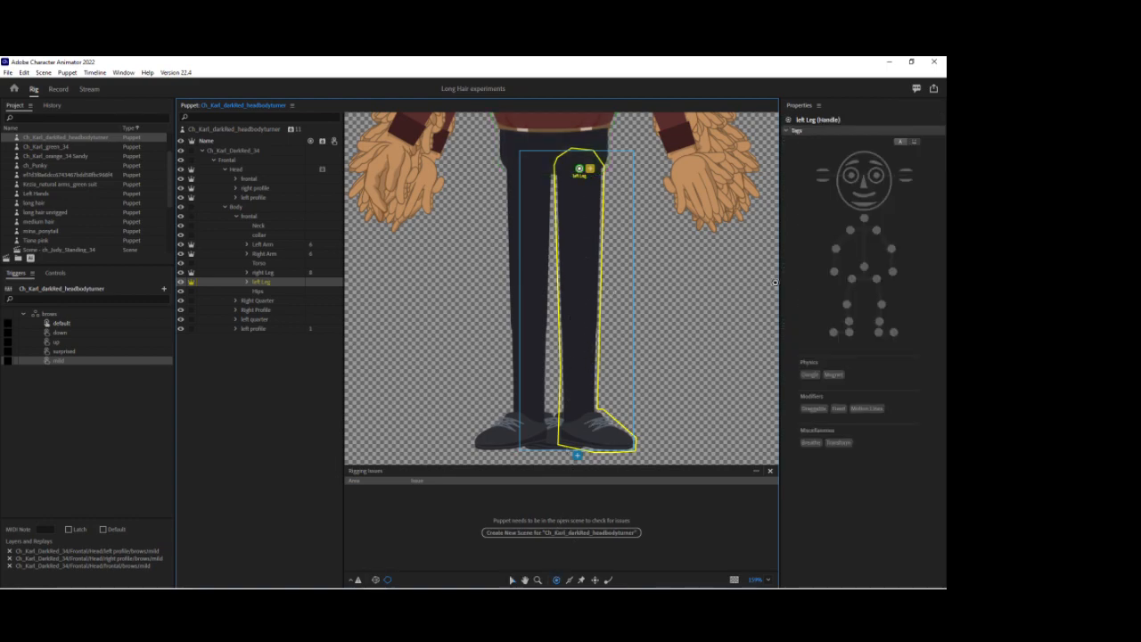
click(582, 300)
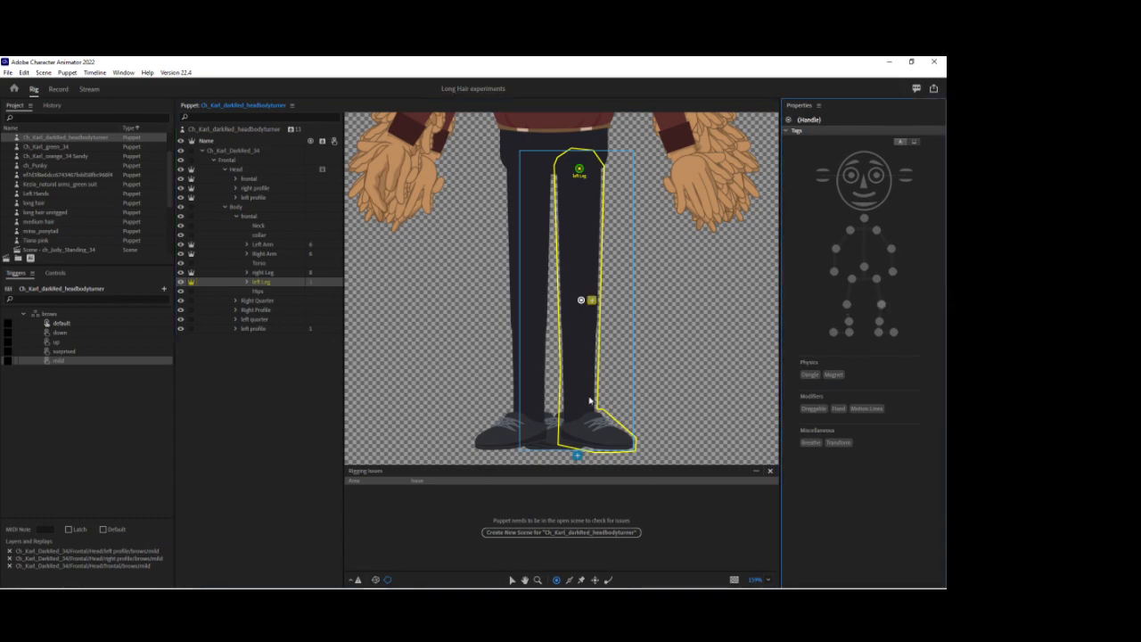
click(881, 304)
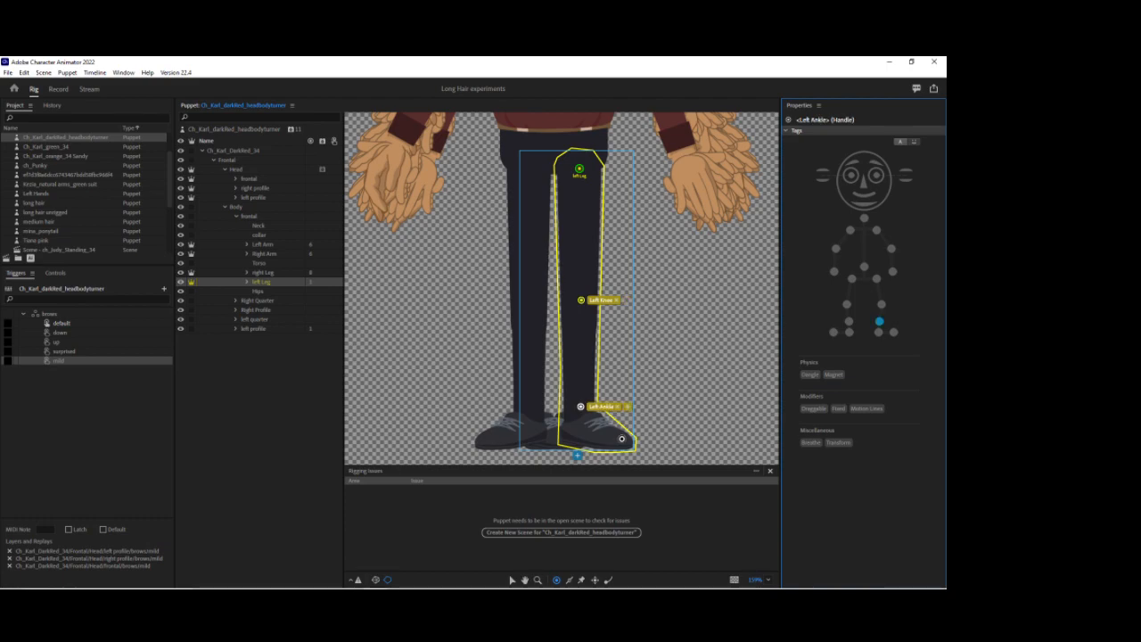
click(622, 439)
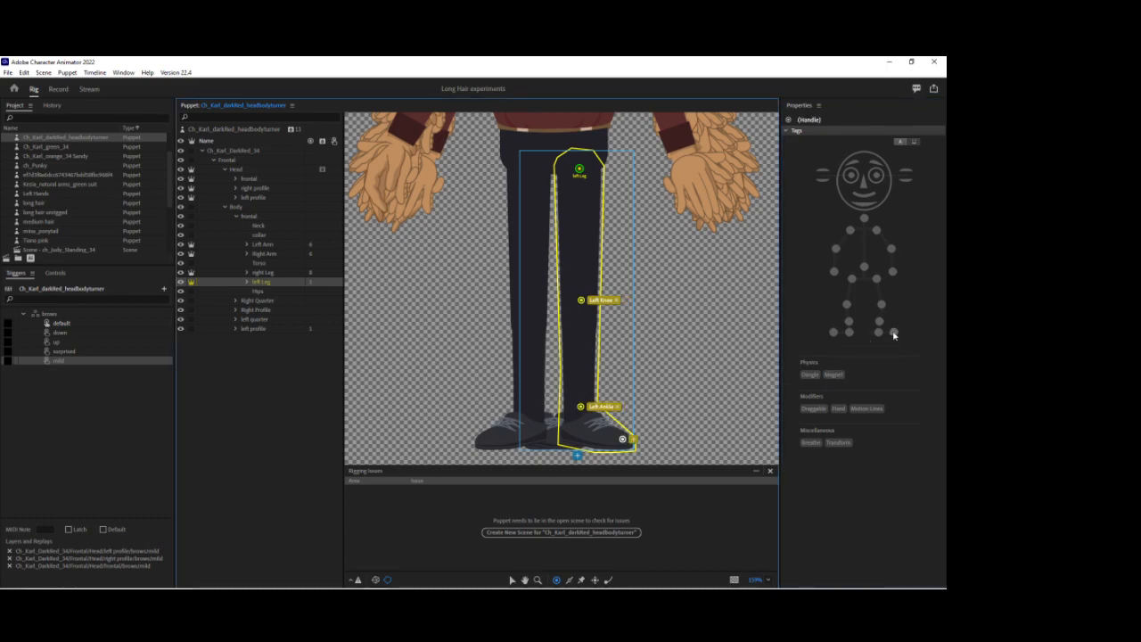
click(893, 332)
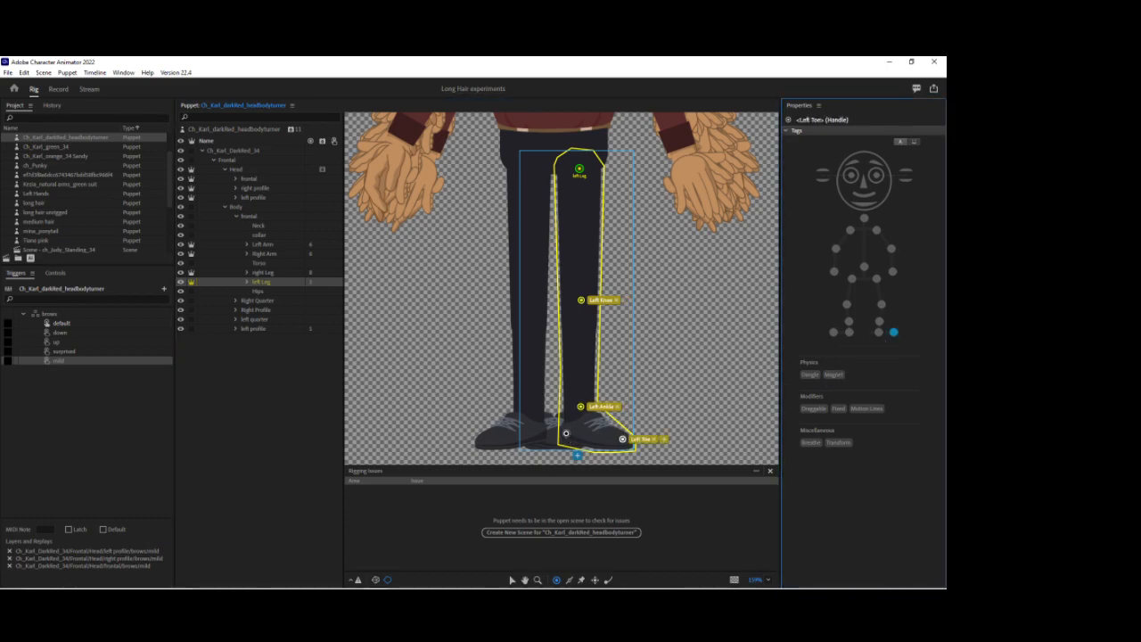
click(565, 433)
Draw sticks along both edges of the thigh and shin on the frontal body's left Leg
click(571, 580)
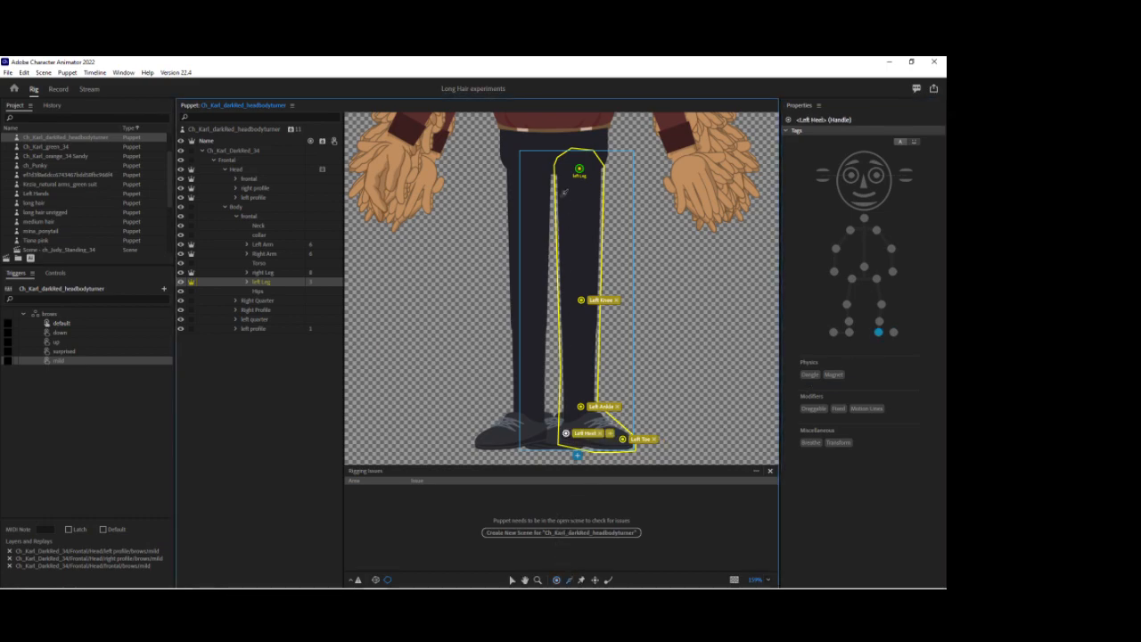
drag(559, 176, 565, 421)
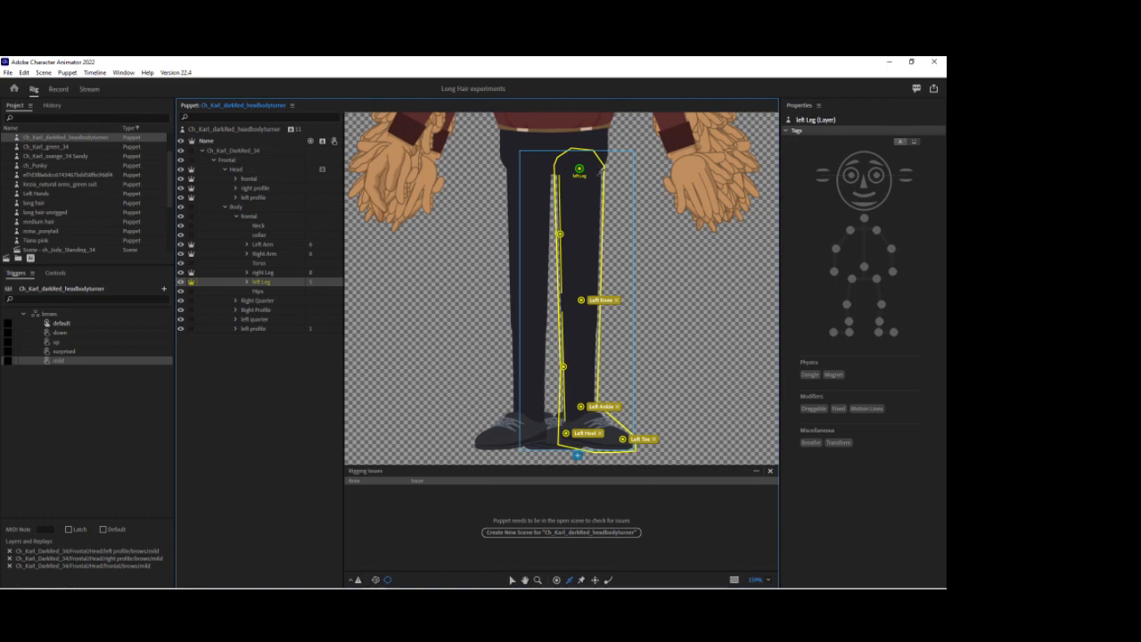
drag(600, 171, 594, 411)
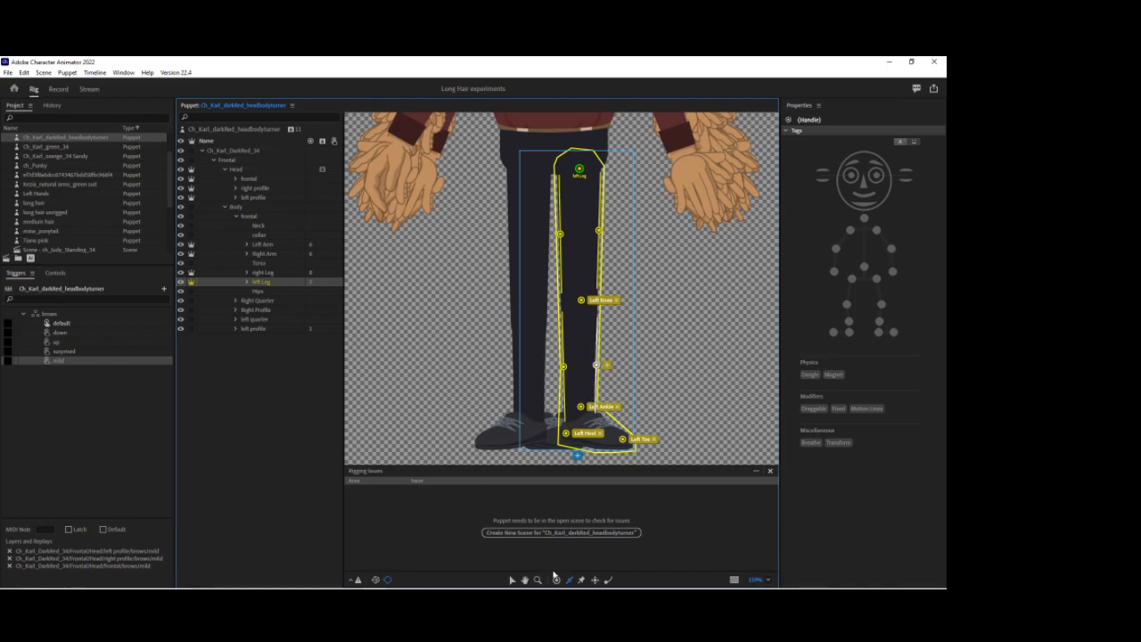
Select and copy all handles and sticks of the frontal body's left Leg, including its origin
click(512, 580)
click(624, 441)
shift+click(567, 434)
shift+click(582, 407)
shift+click(564, 366)
shift+click(582, 300)
shift+click(599, 231)
shift+click(560, 234)
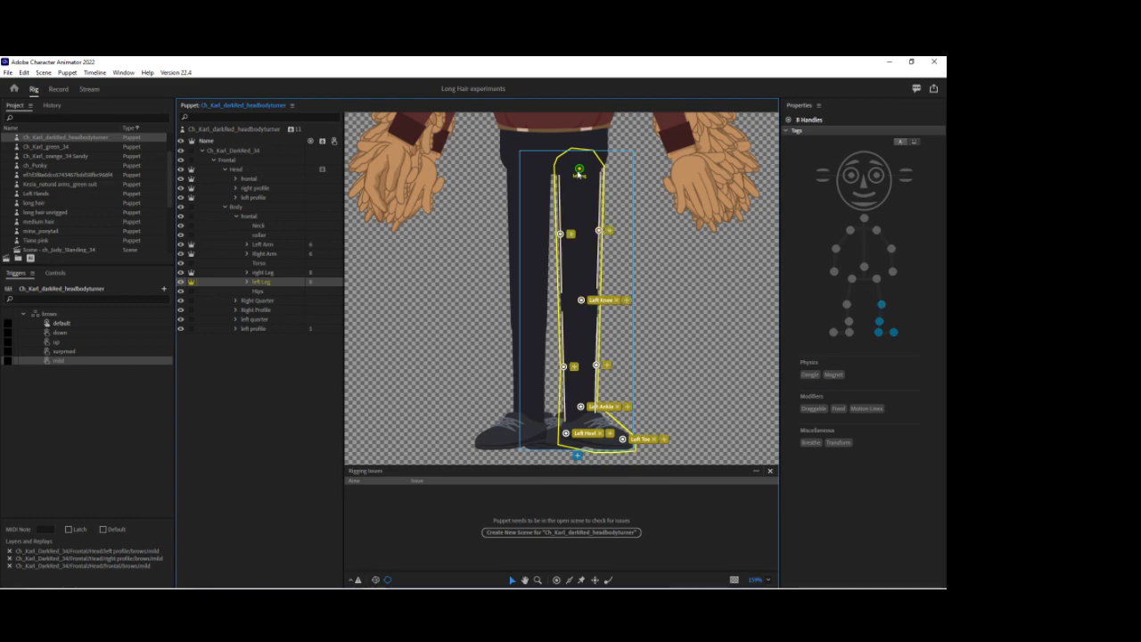
shift+click(579, 170)
Paste the copied handles and sticks onto the Right Quarter body's left leg and move its origin to the hip
click(237, 301)
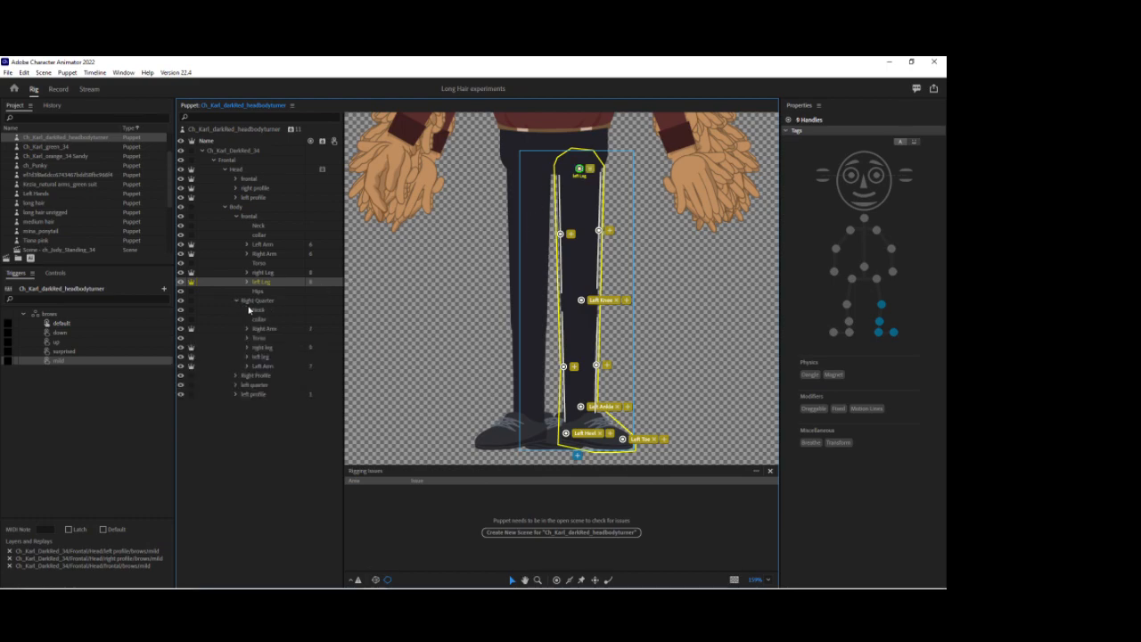
click(265, 357)
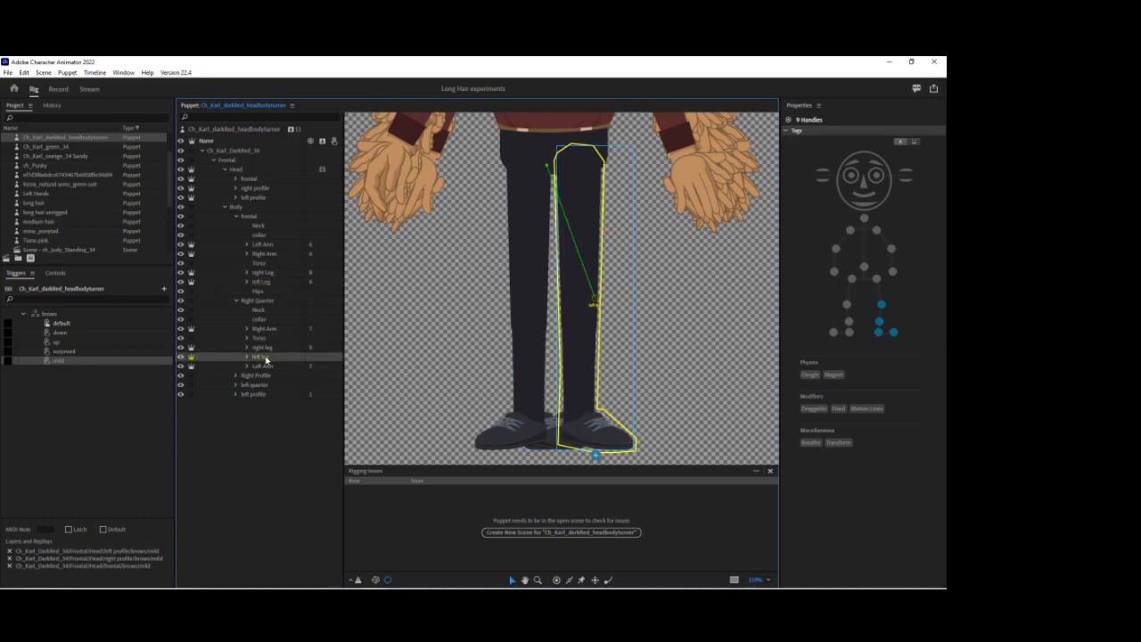
key(ctrl+v)
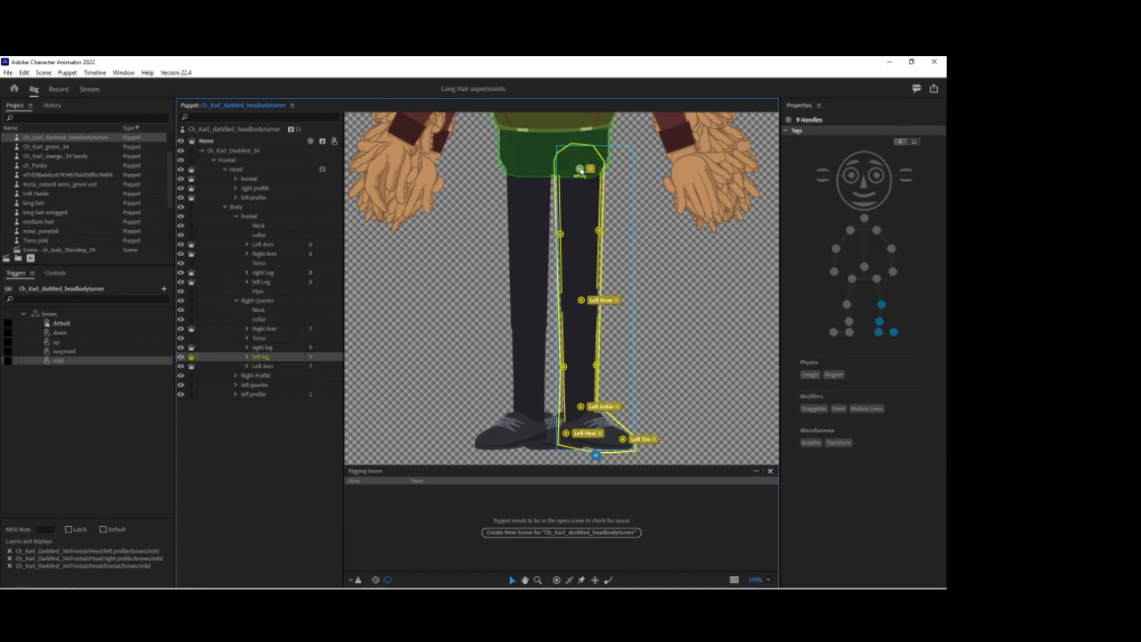
Paste the leg handles and sticks onto the Right Profile body's left leg and move its origin to the hip
click(236, 376)
click(258, 432)
key(ctrl+v)
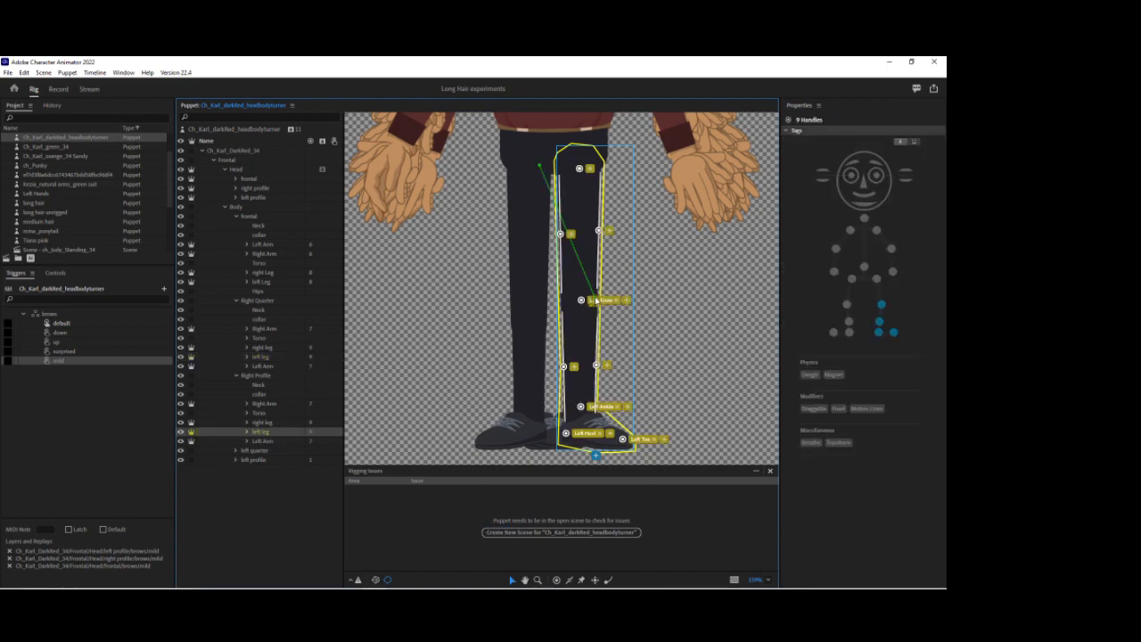
drag(580, 171, 581, 167)
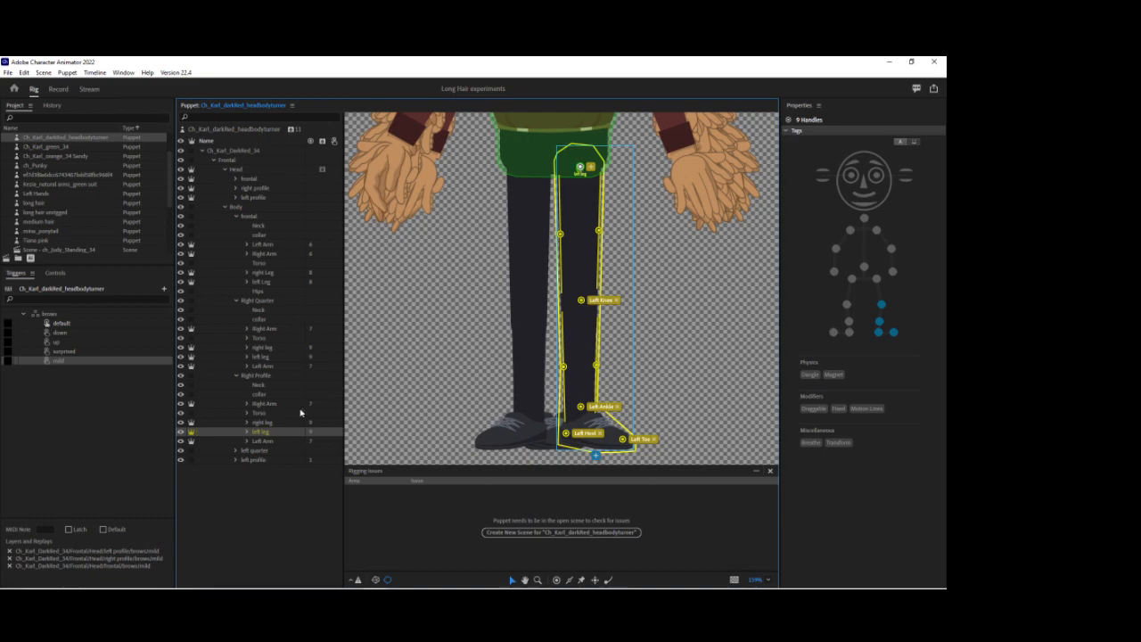
Paste the handles and sticks onto the left quarter body's left Leg, move its origin to the hip and fit the toe and heel handles to the shoe
click(236, 451)
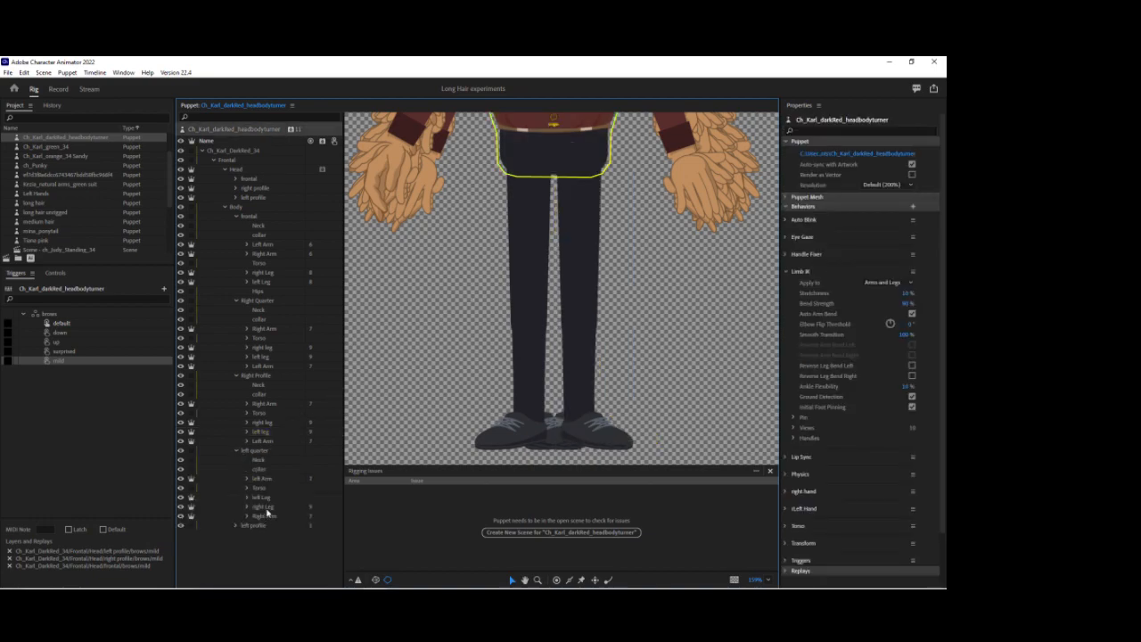
click(268, 503)
key(ctrl+v)
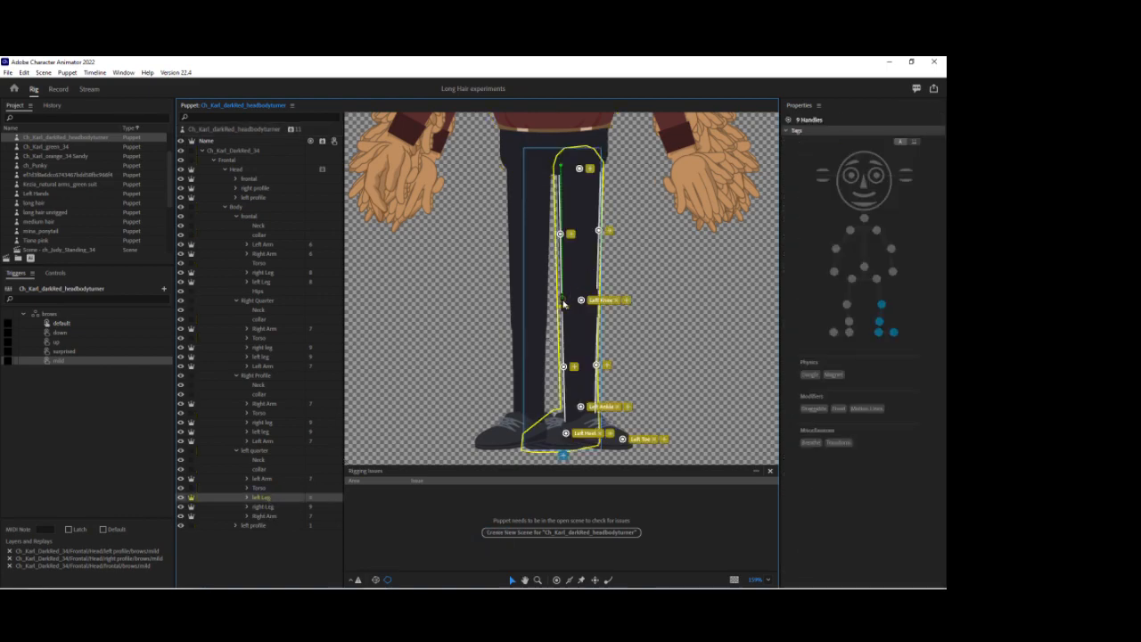
click(582, 170)
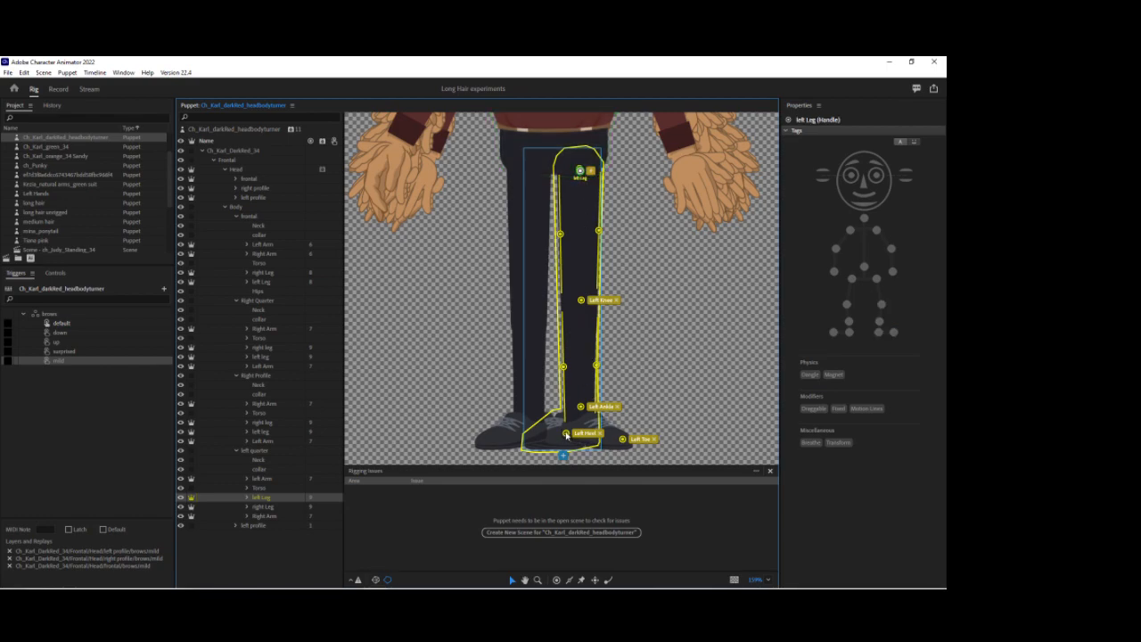
drag(580, 442, 606, 449)
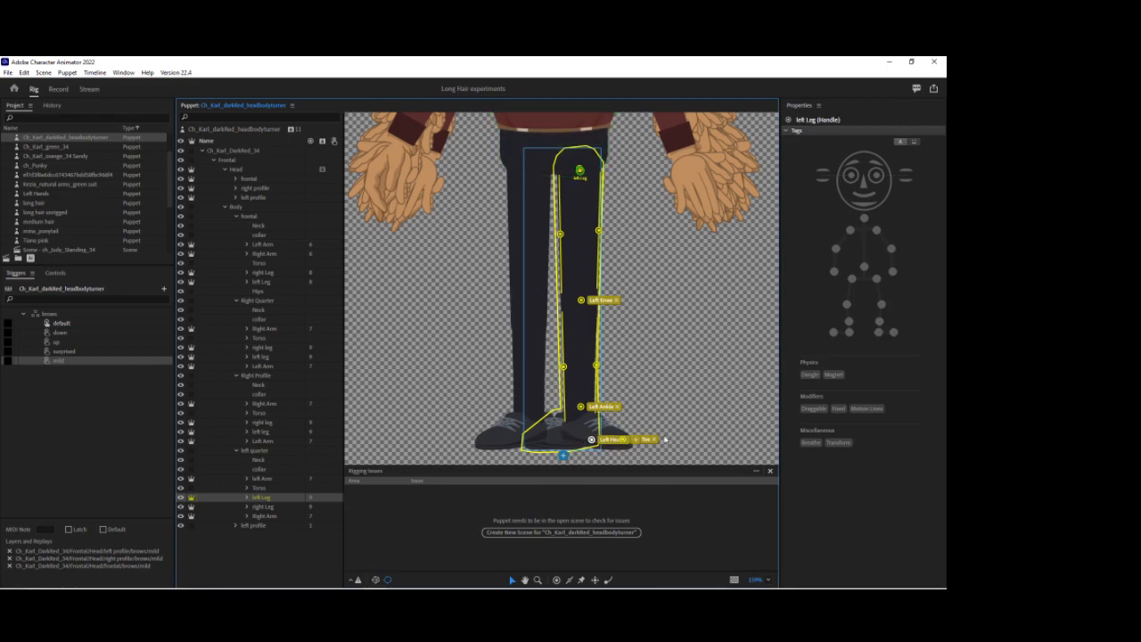
key(ctrl+z)
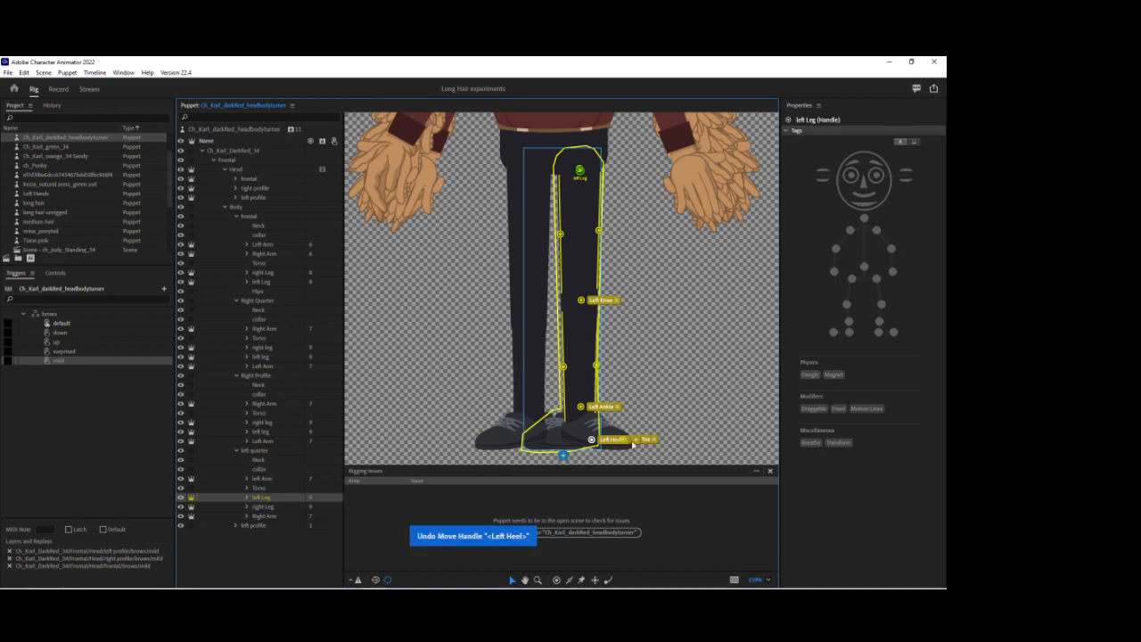
drag(633, 442, 593, 445)
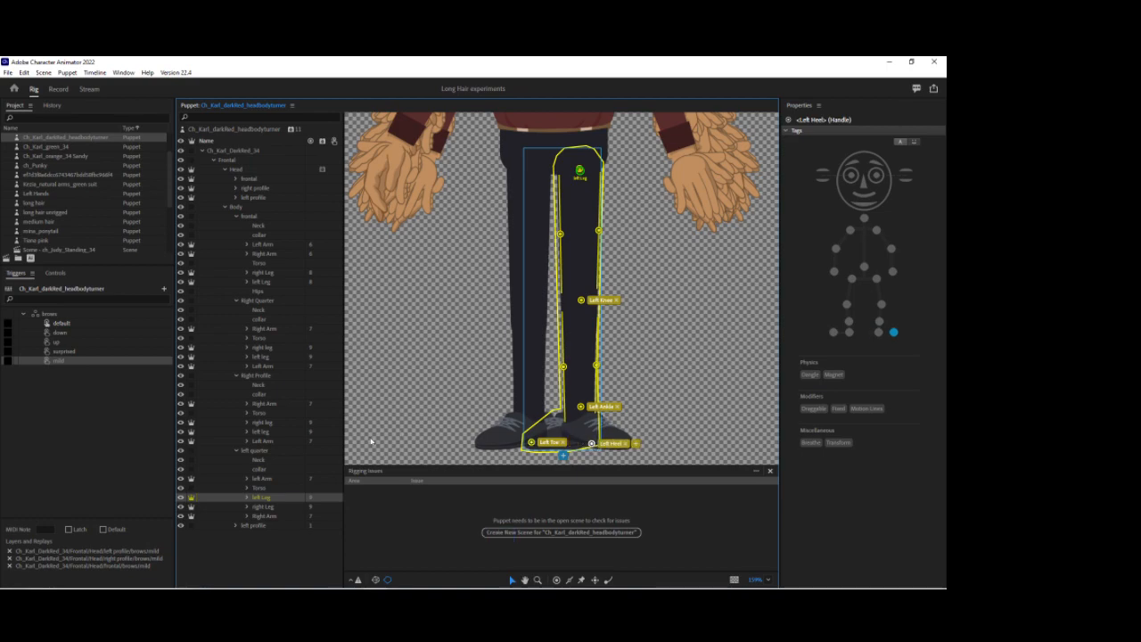
Paste the handles and sticks onto the left profile body's left Leg, move its origin to the hip and fit the toe and heel handles
click(237, 526)
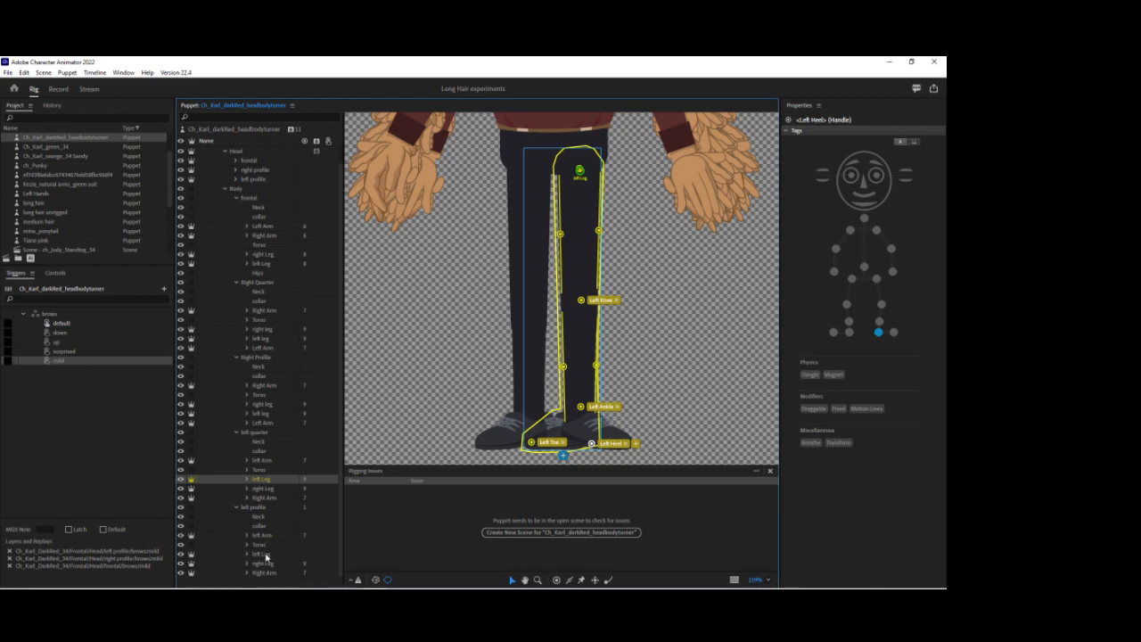
click(266, 555)
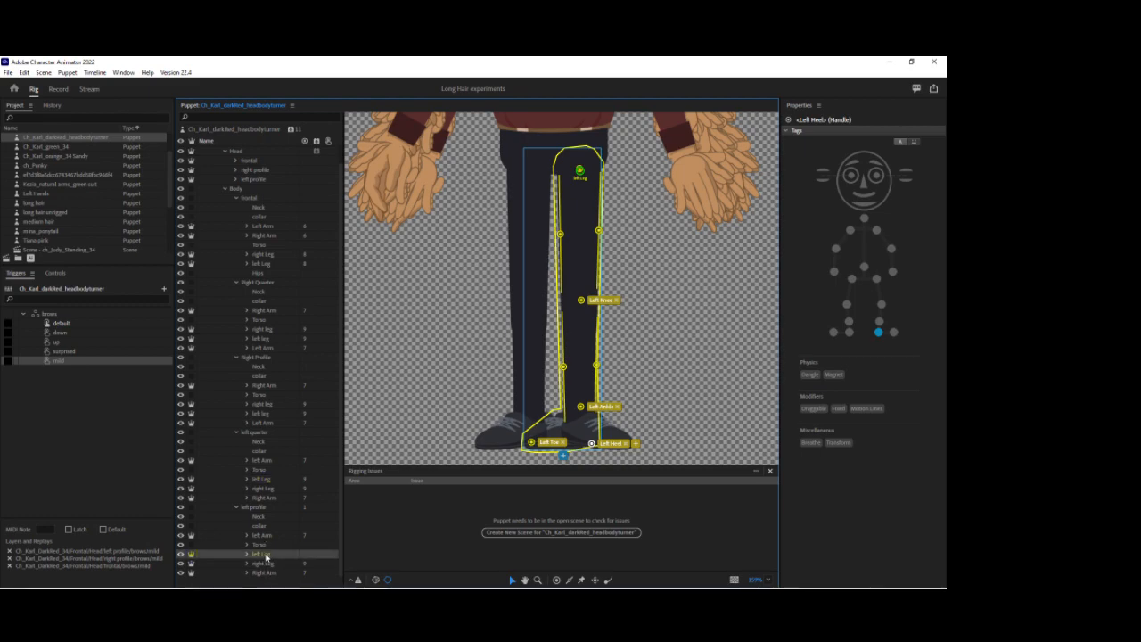
key(ctrl+v)
drag(565, 304, 580, 173)
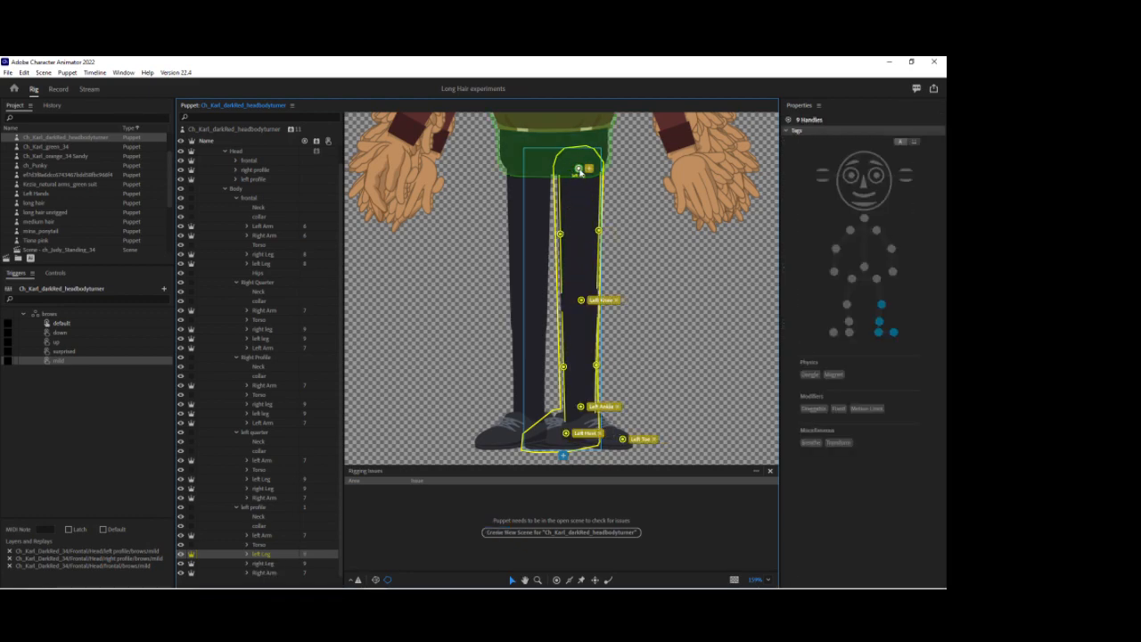
click(623, 439)
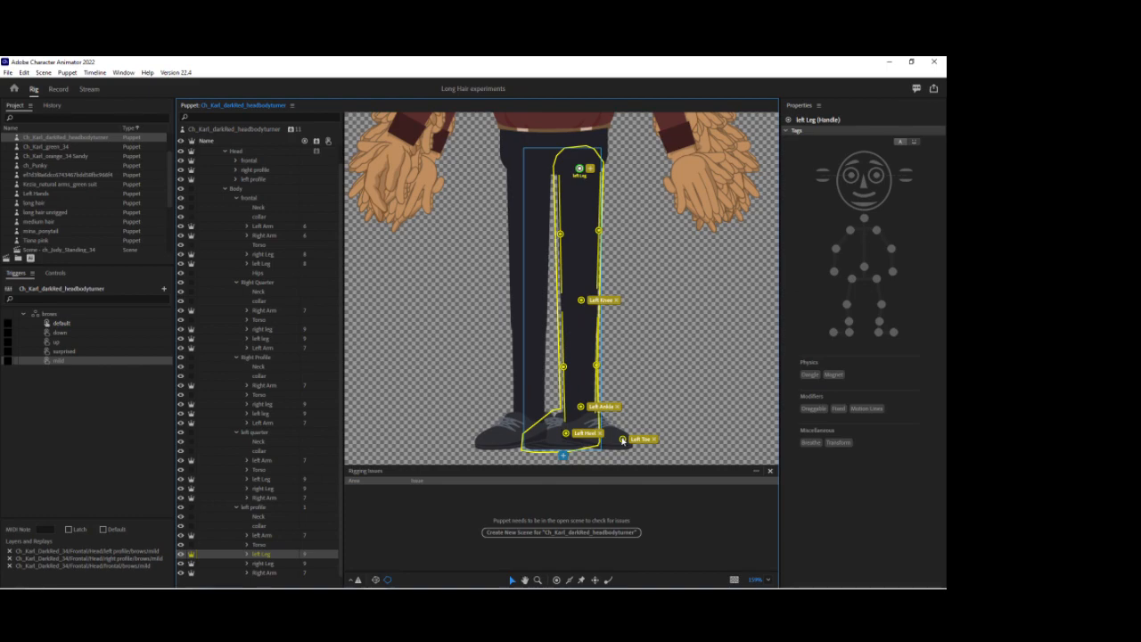
drag(622, 439, 592, 442)
click(592, 441)
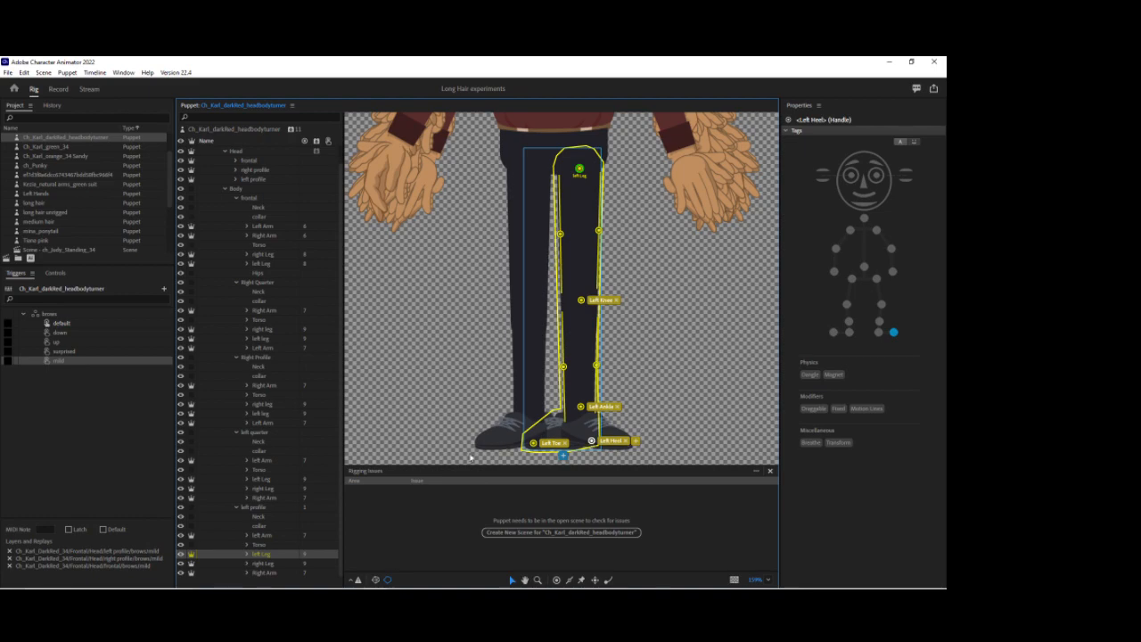
Collapse the layer groups of all five body views
click(236, 507)
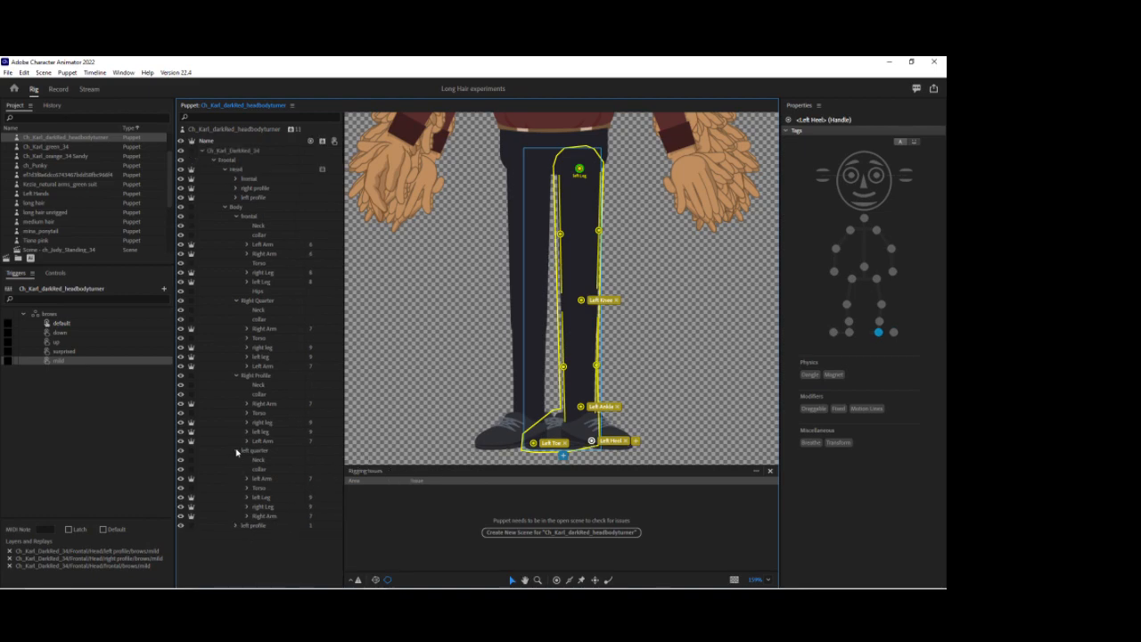
click(236, 450)
click(236, 375)
click(236, 301)
click(236, 217)
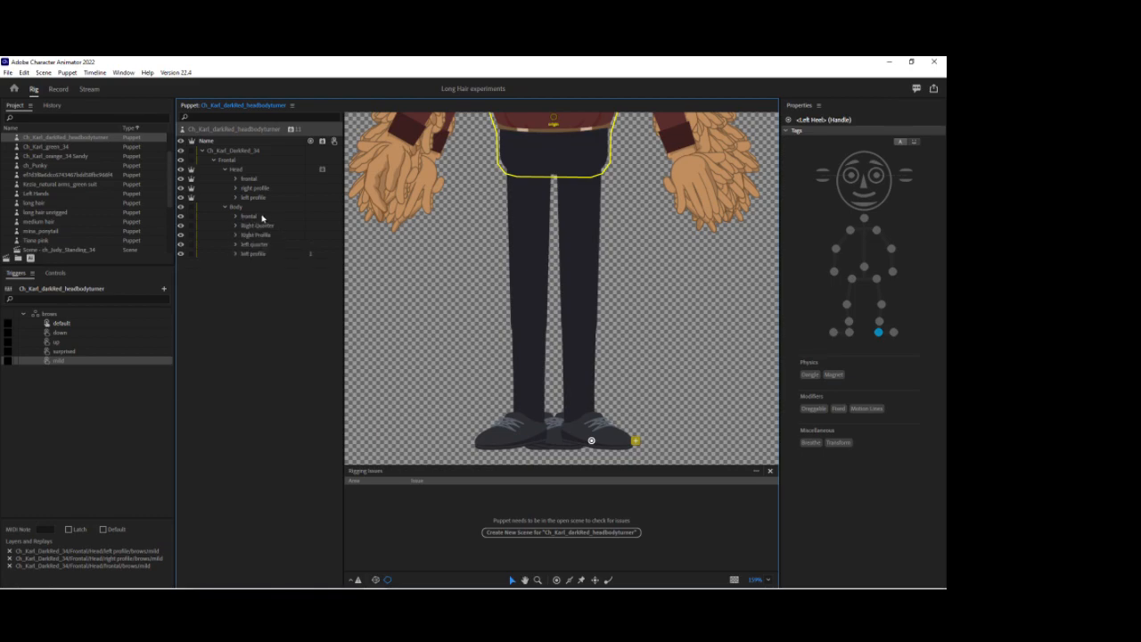
Add handles at both shoulder attachment points of the frontal body group, tagged Left Shoulder and Right Shoulder
click(258, 217)
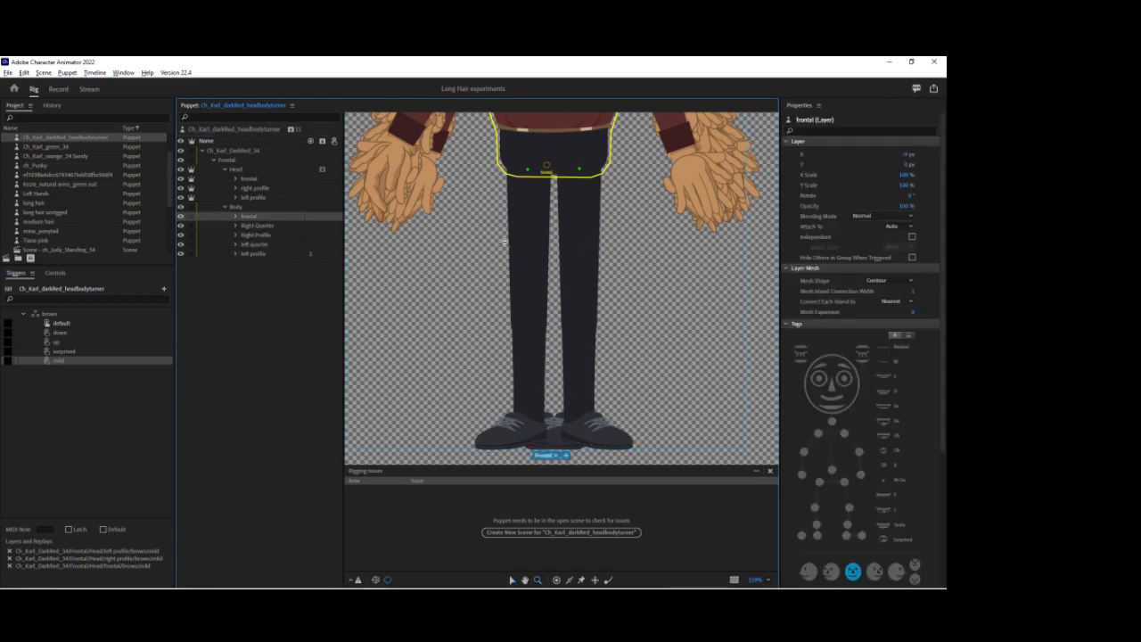
scroll(484, 219, down, 3)
drag(701, 187, 693, 339)
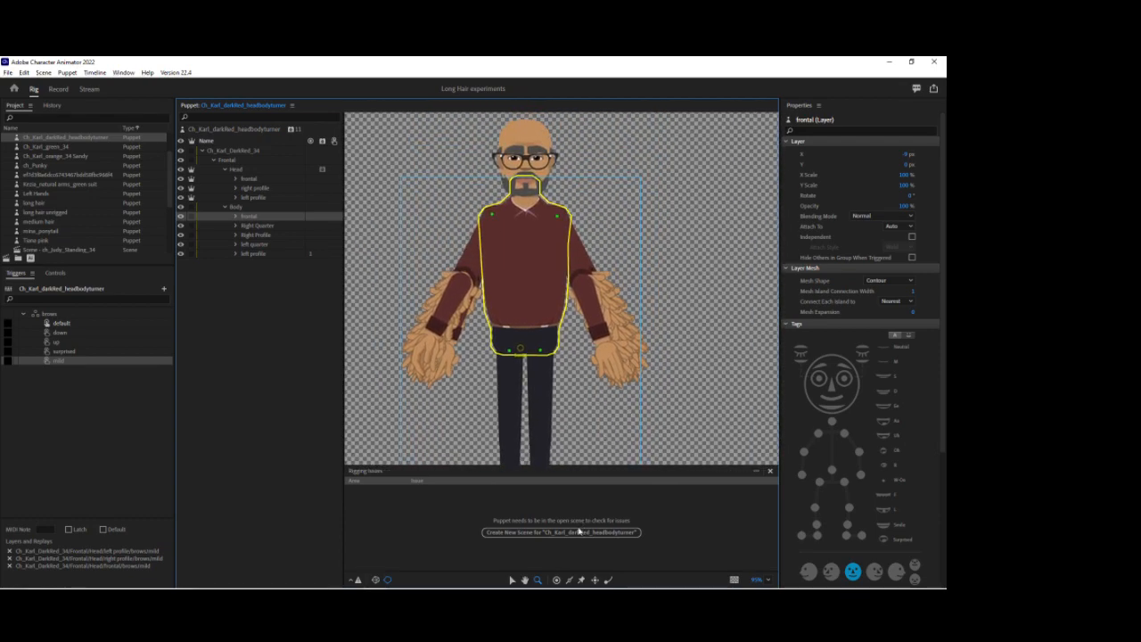
click(556, 579)
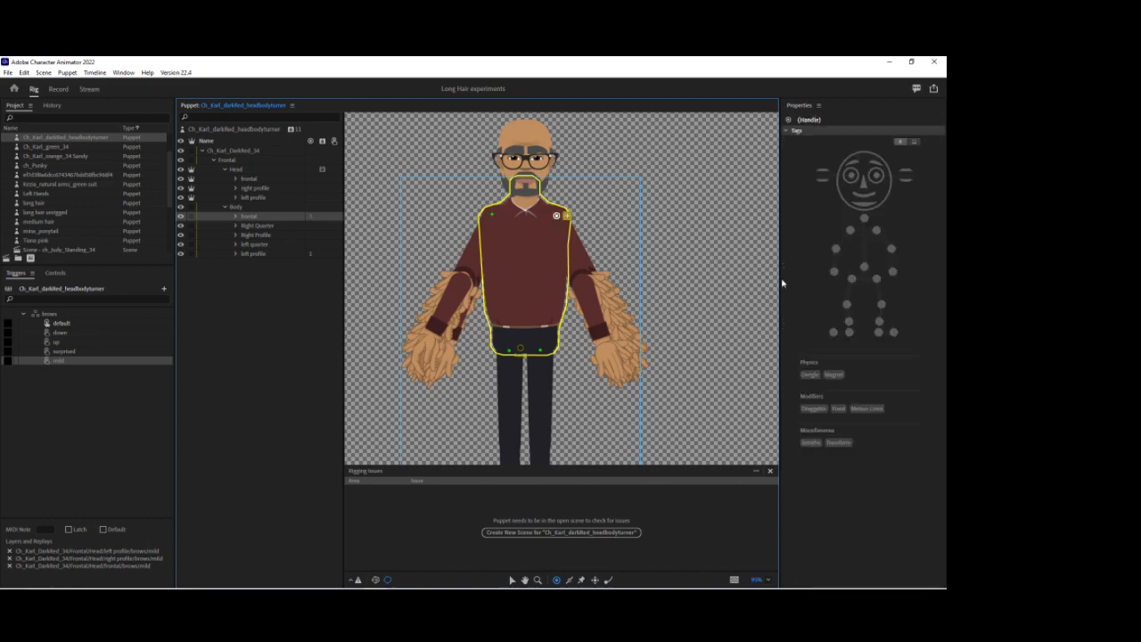
click(877, 230)
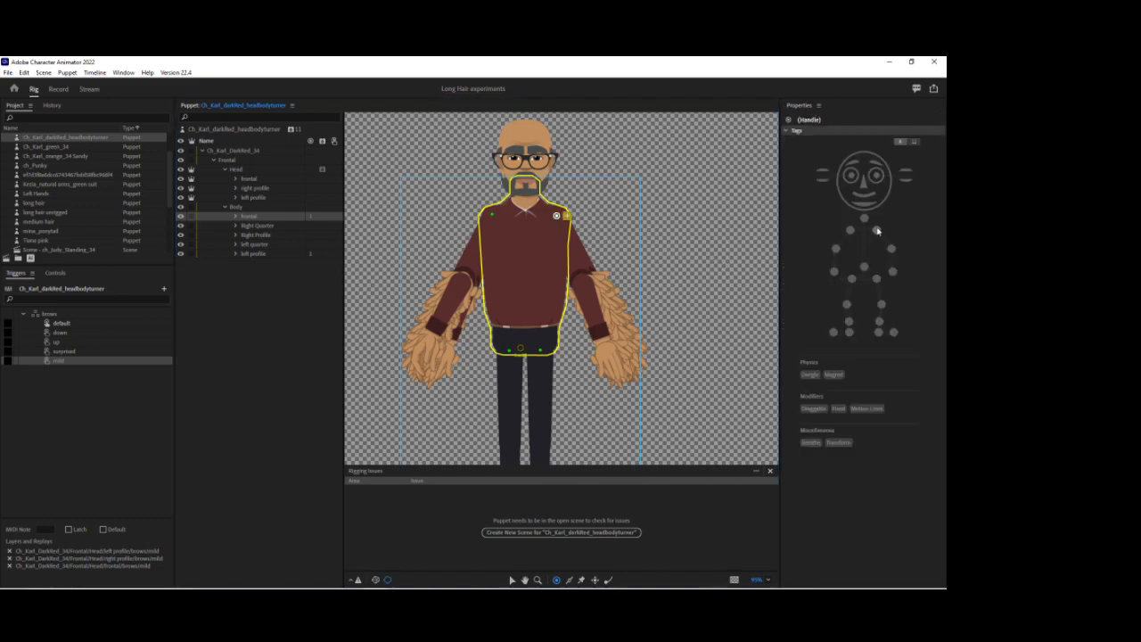
click(491, 215)
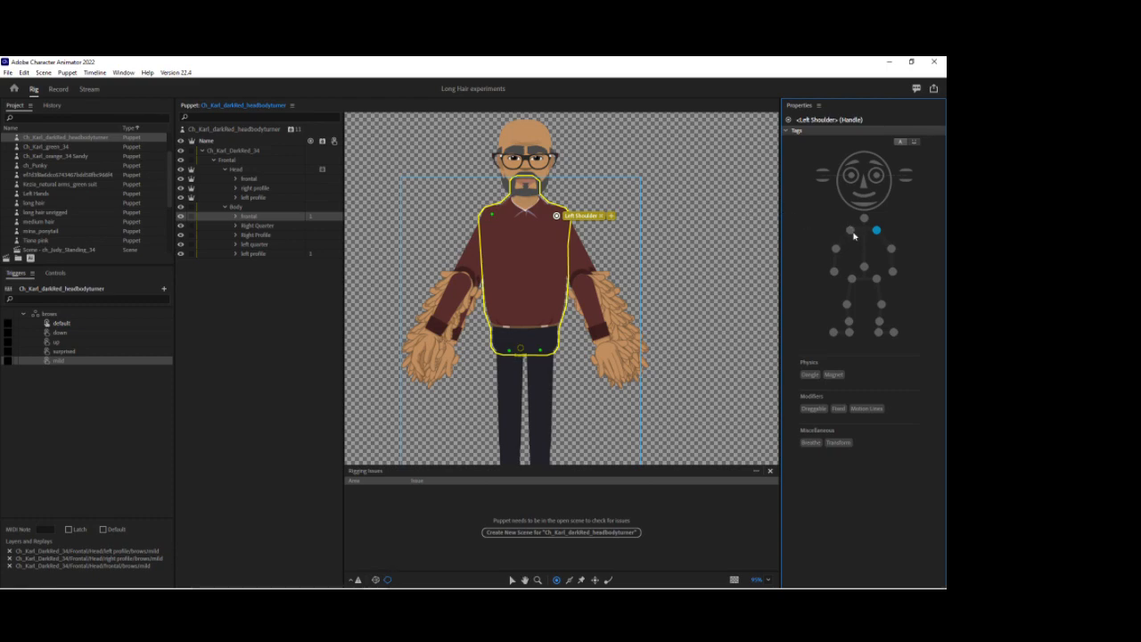
click(851, 231)
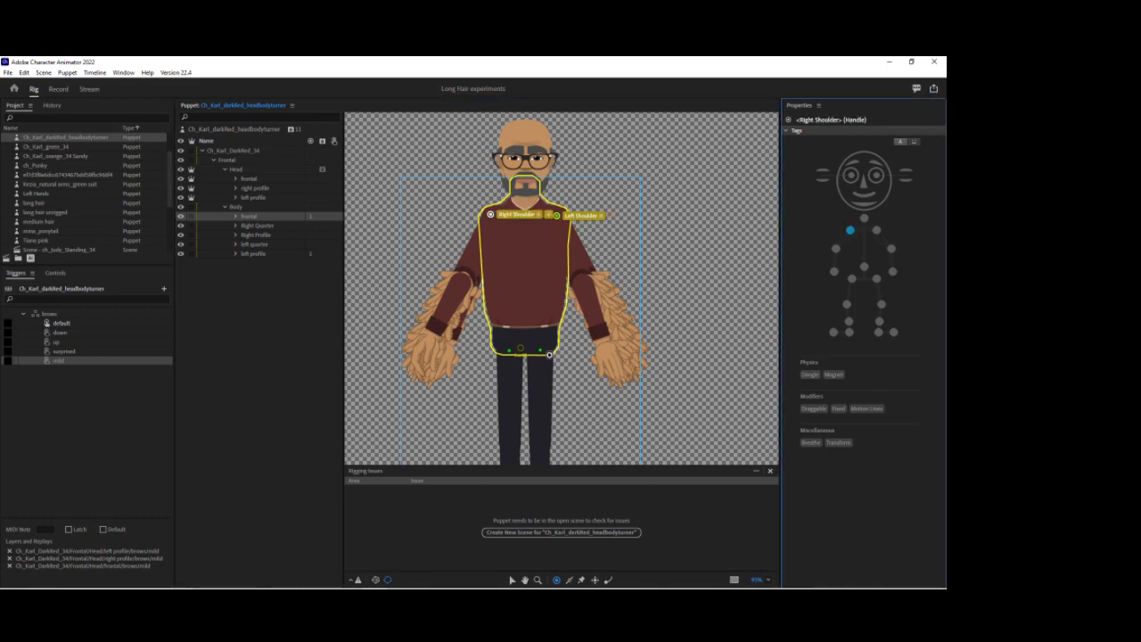
Add handles at both leg attachment points of the frontal body group, tagged Left Hip and Right Hip
click(540, 350)
click(877, 279)
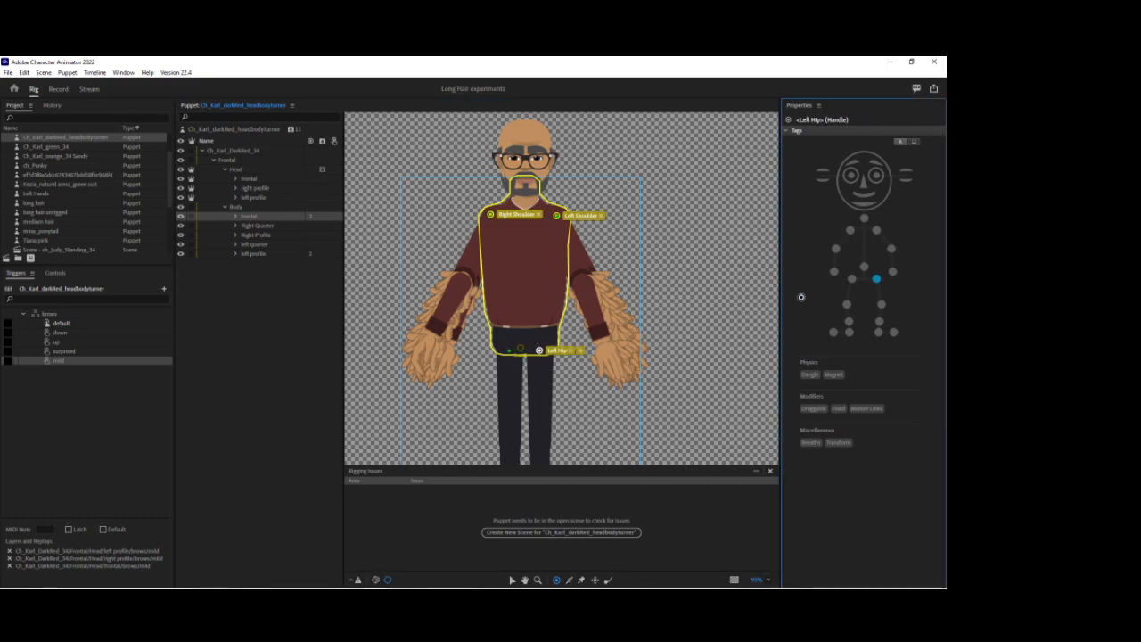
click(854, 282)
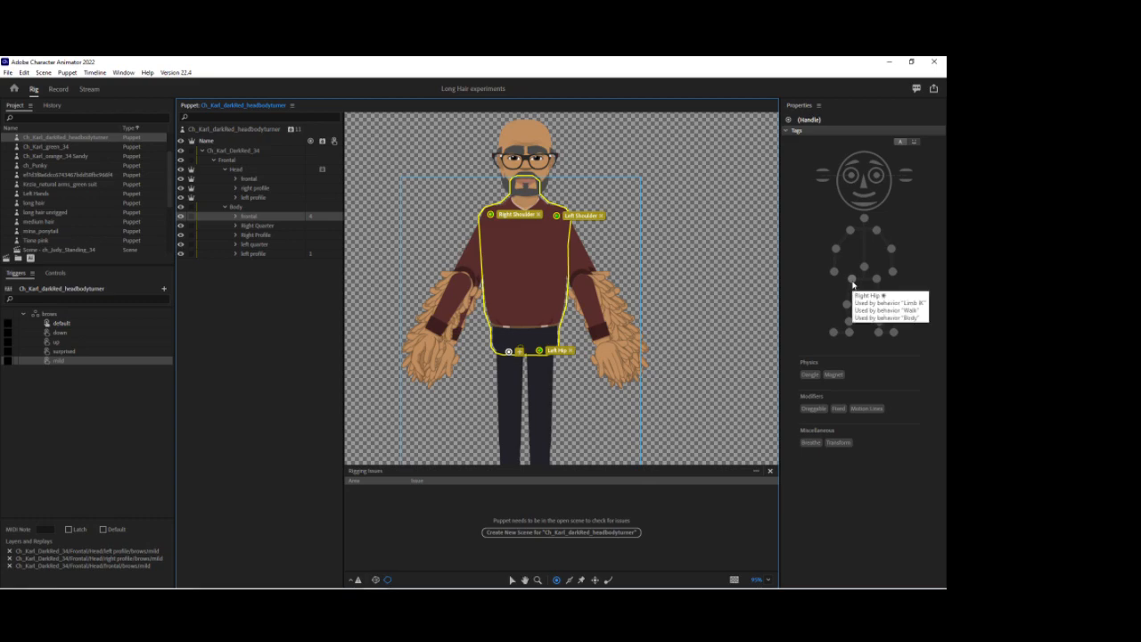
Tag the frontal body's right leg attachment handle as Right Hip and add a Waist-tagged handle at the centre of the lower torso
click(527, 300)
click(852, 279)
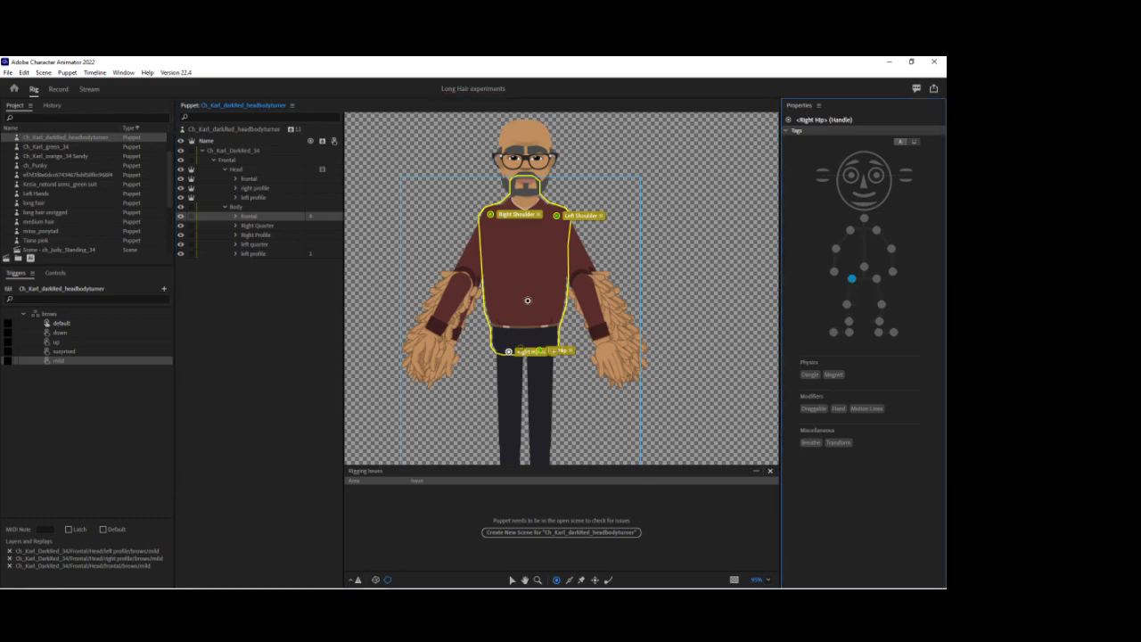
click(864, 271)
click(864, 267)
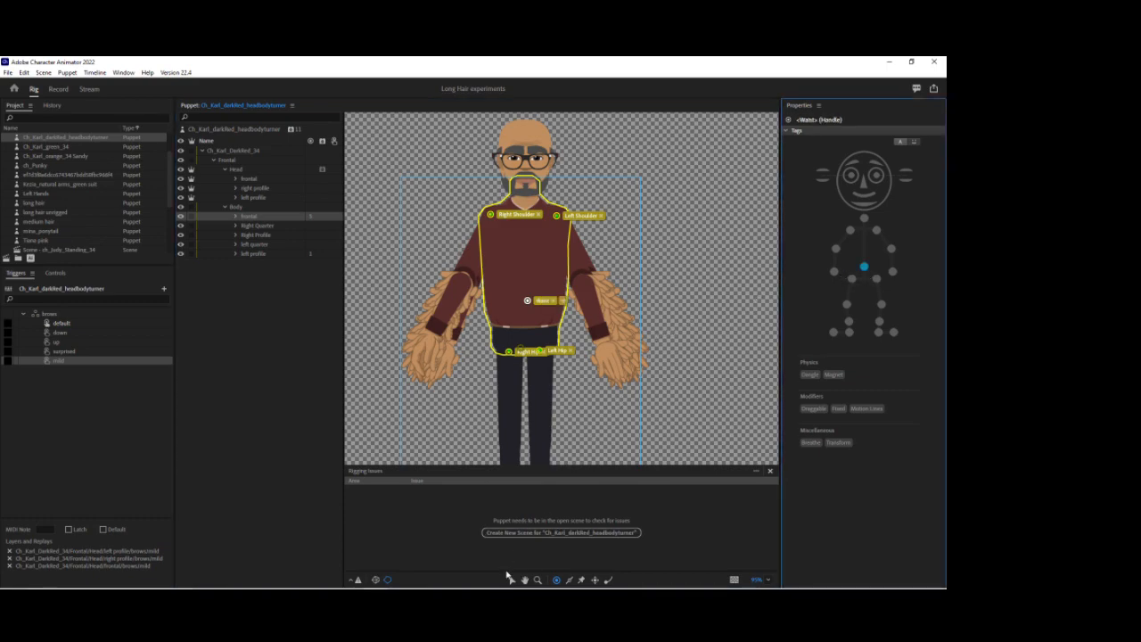
Copy the frontal body's Waist, hip and shoulder handles together and paste them onto the Right Quarter body group
click(512, 580)
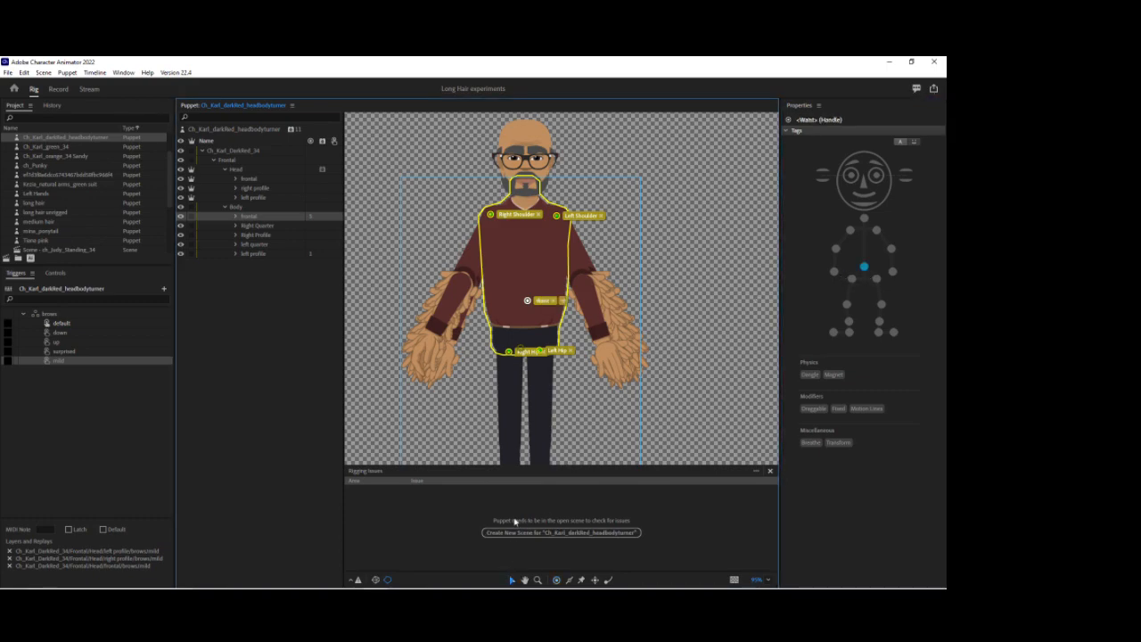
shift+click(510, 353)
shift+click(539, 352)
shift+click(557, 216)
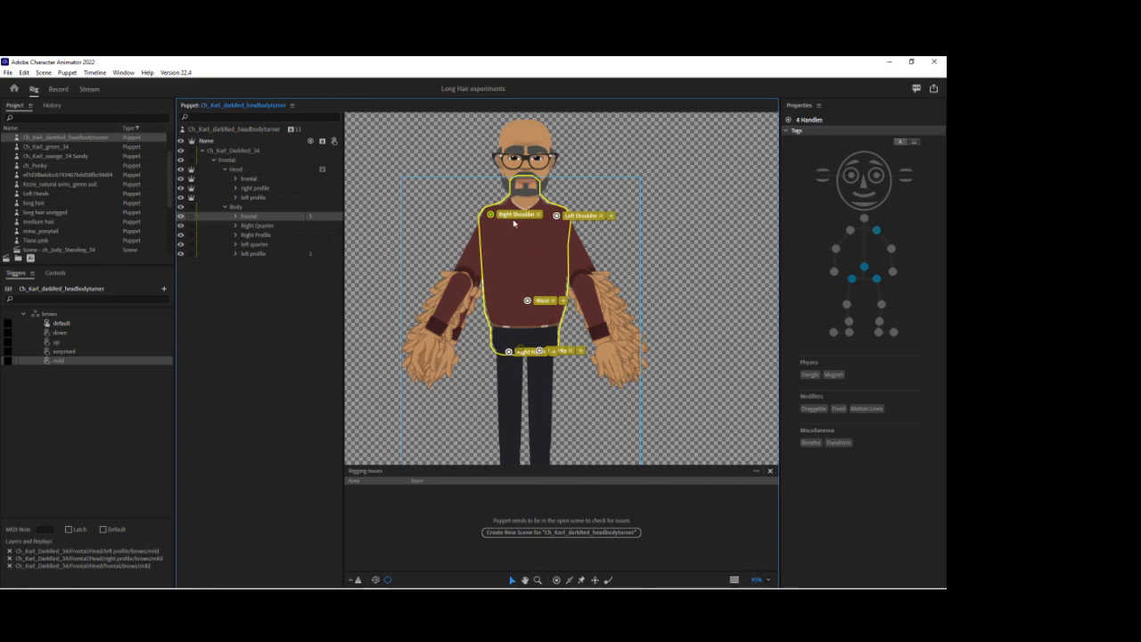
shift+click(490, 215)
click(261, 228)
key(ctrl+v)
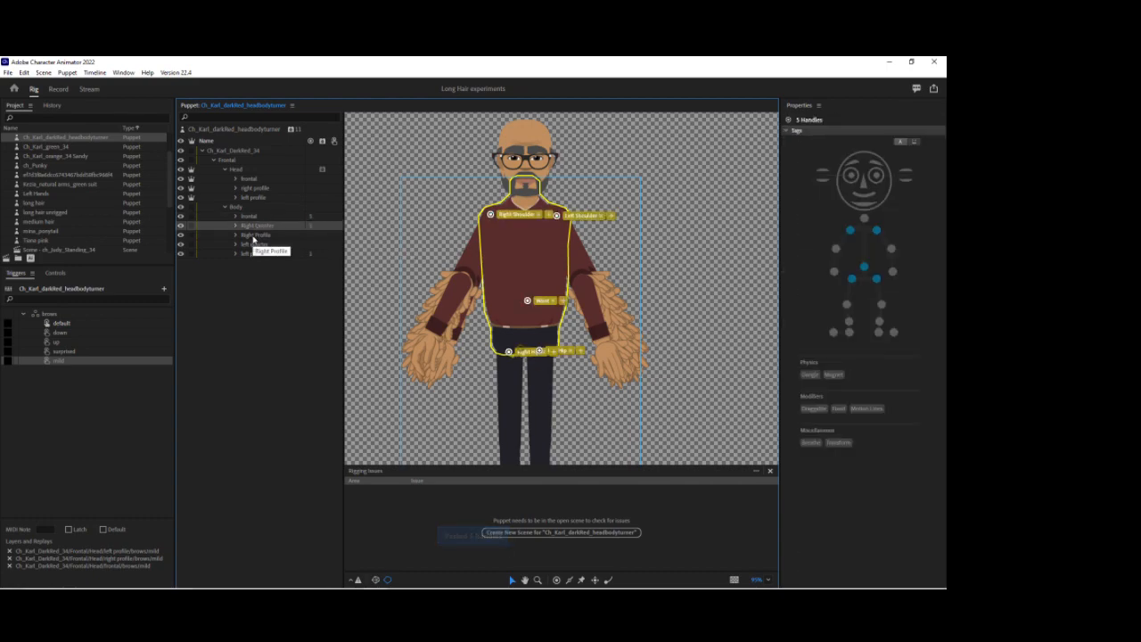
Paste the copied waist, hip and shoulder handles onto the Right Profile, left quarter and left profile body groups
click(254, 237)
key(ctrl+v)
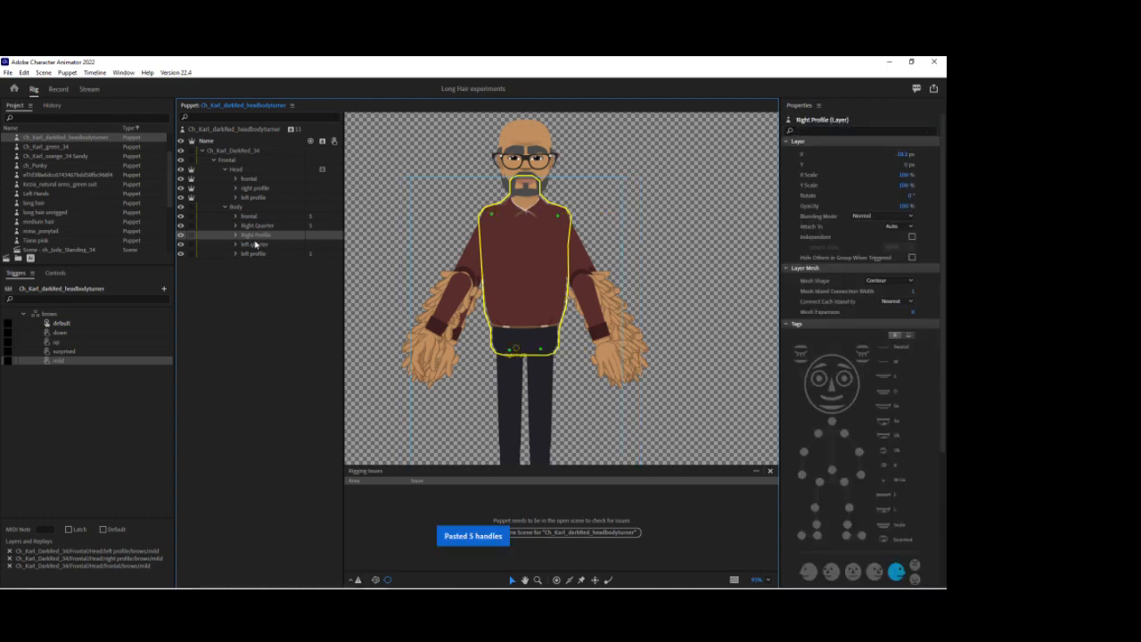
click(255, 246)
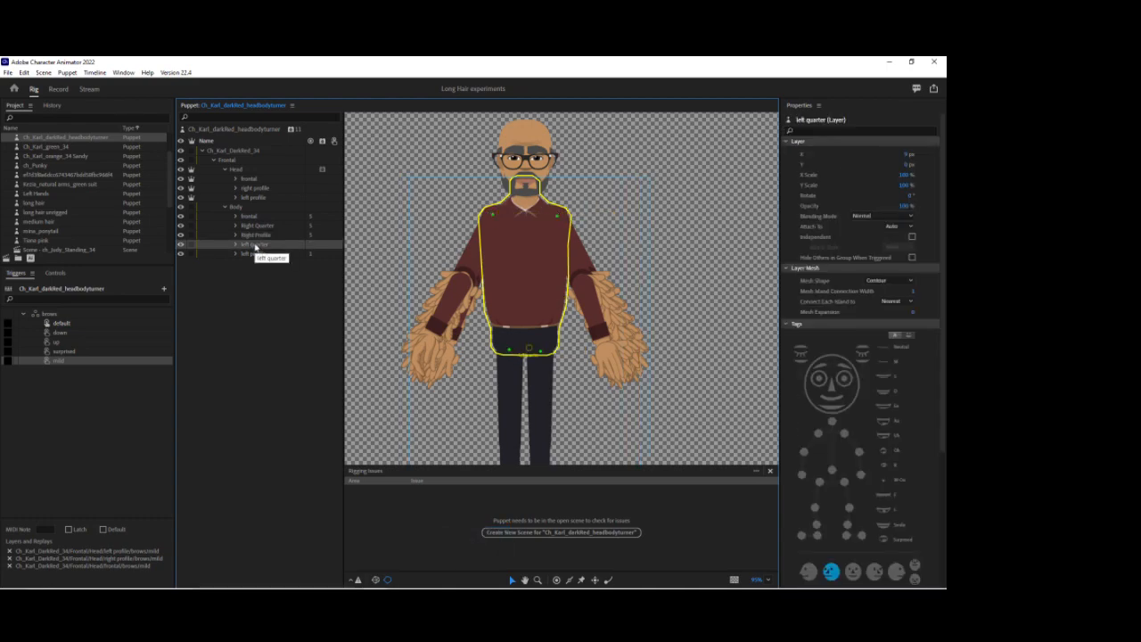
key(ctrl+v)
click(256, 255)
key(ctrl+v)
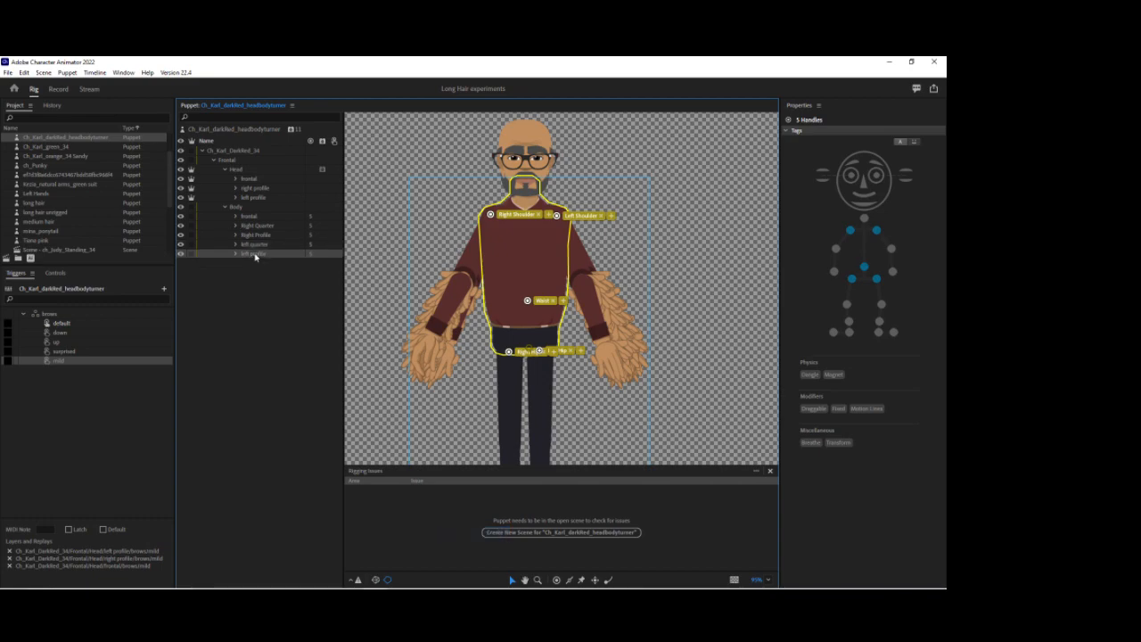
key(ctrl+v)
Add the Head & Body Turner behavior to both the Head group and the Body group
click(259, 169)
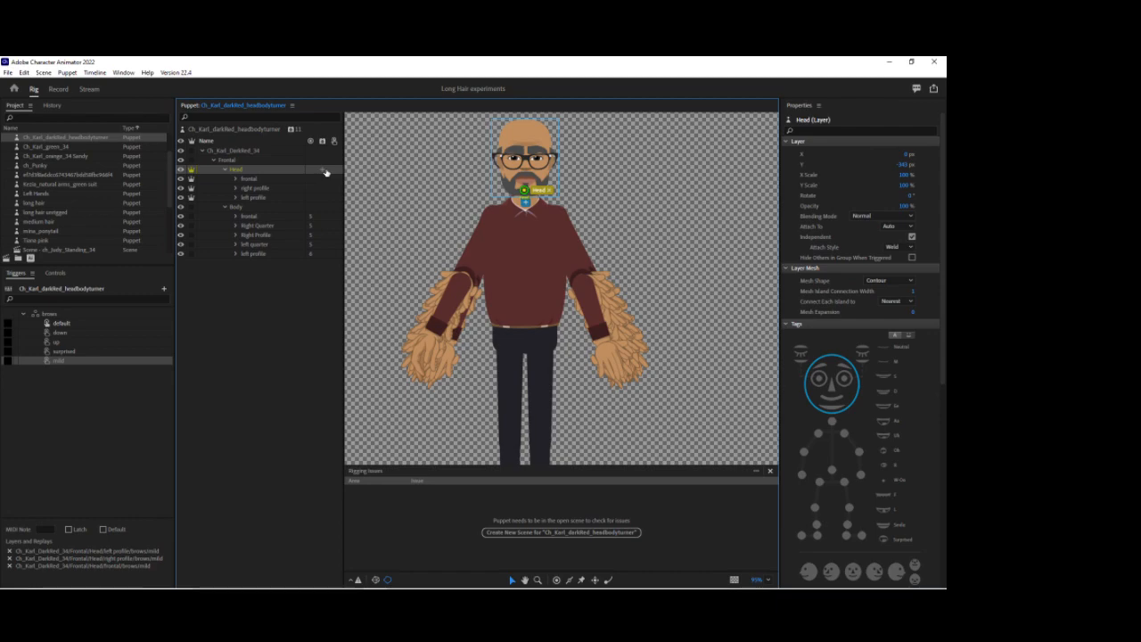
click(324, 170)
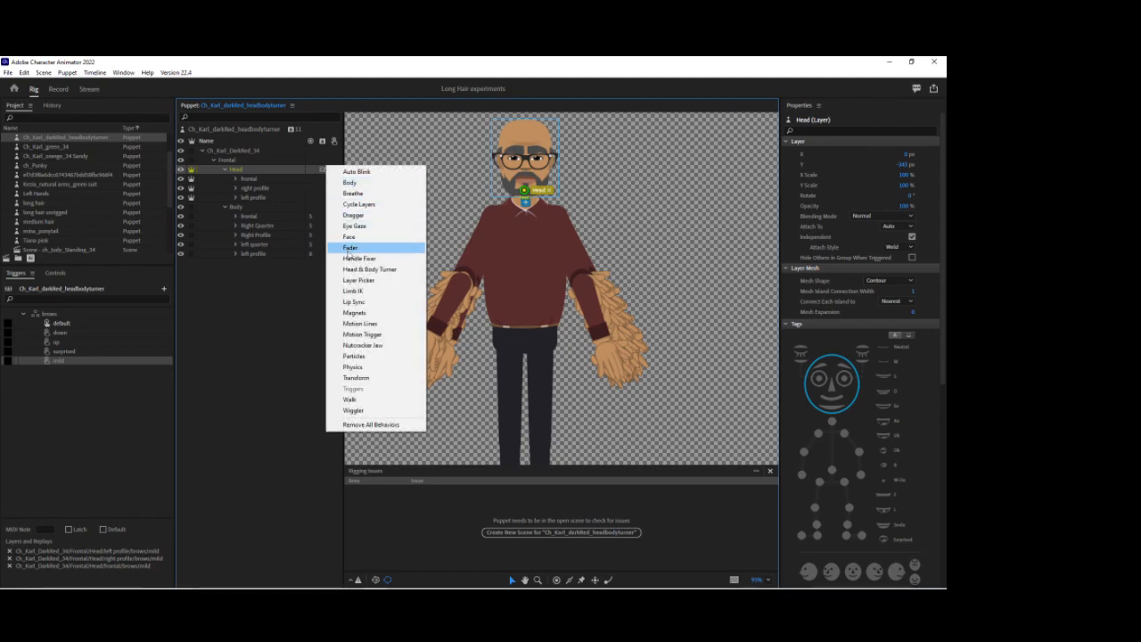
click(353, 269)
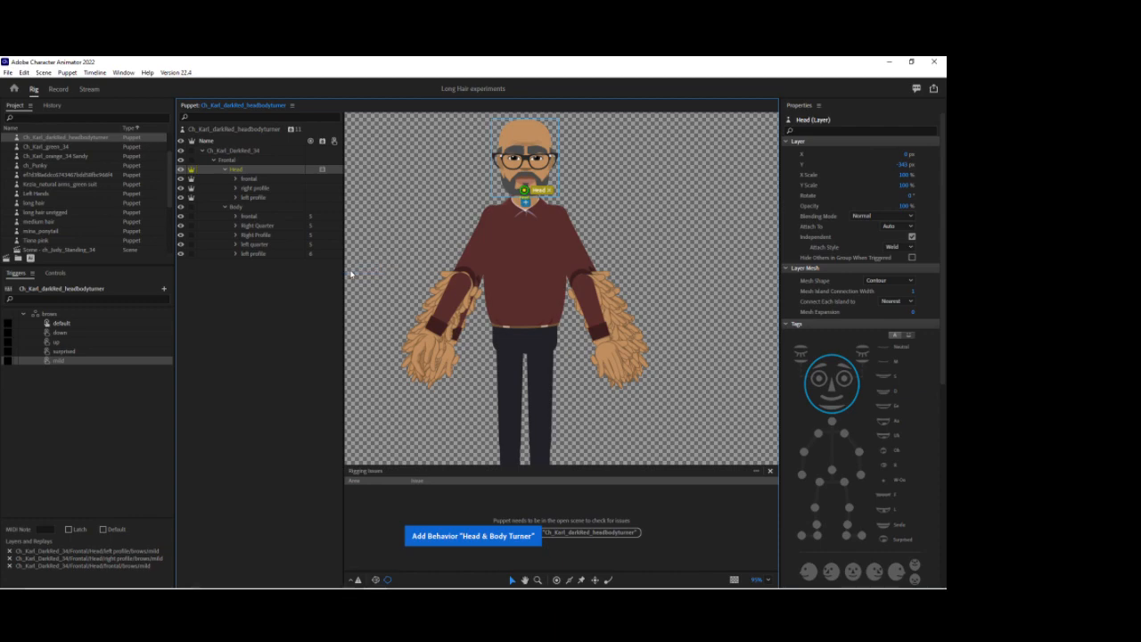
click(245, 209)
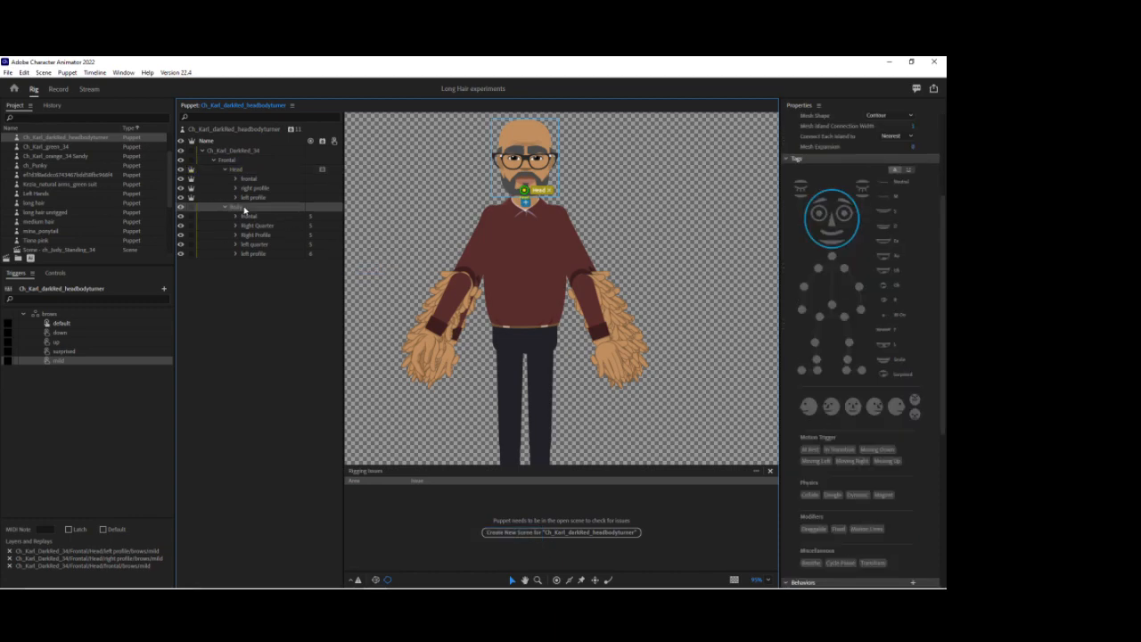
click(322, 211)
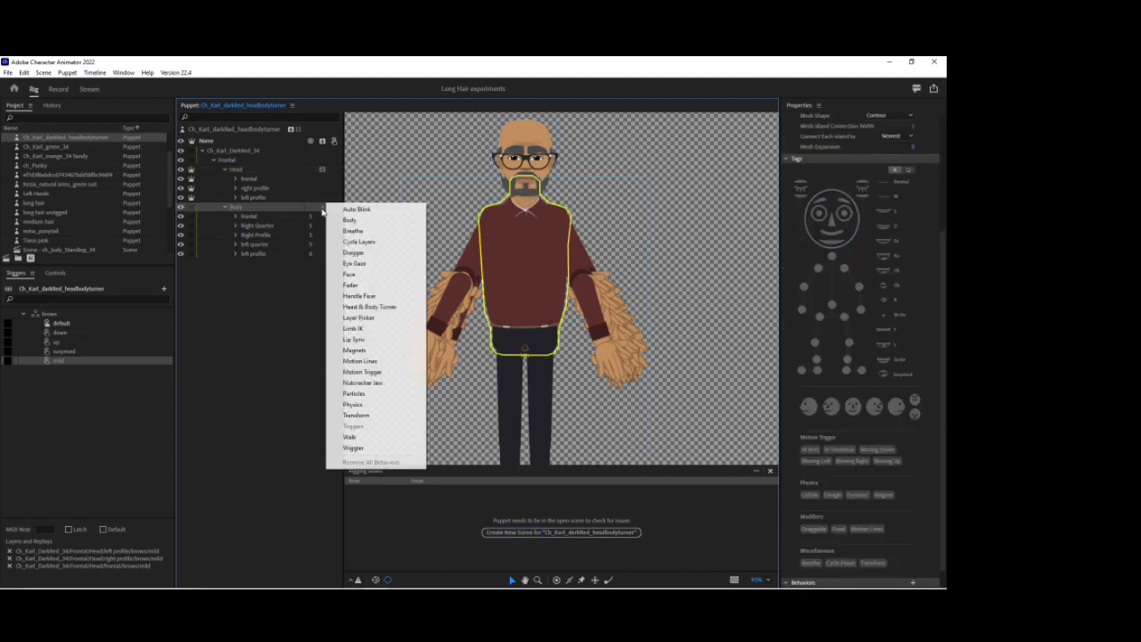
click(342, 307)
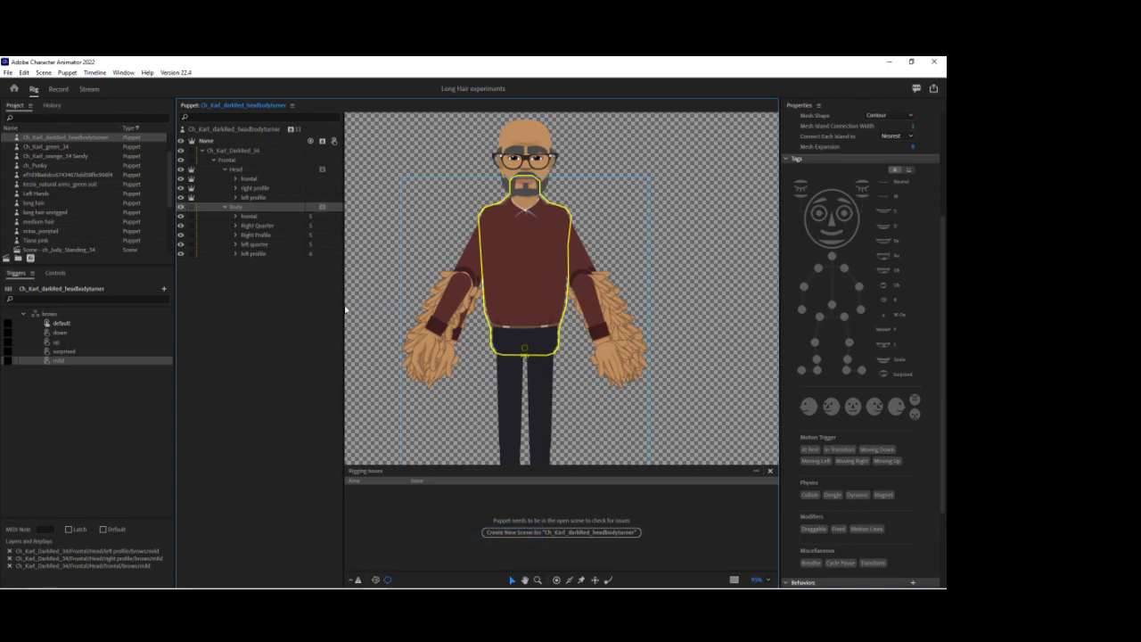
Create trigger swap sets from the Head and Body groups and collapse all the swap sets
click(23, 315)
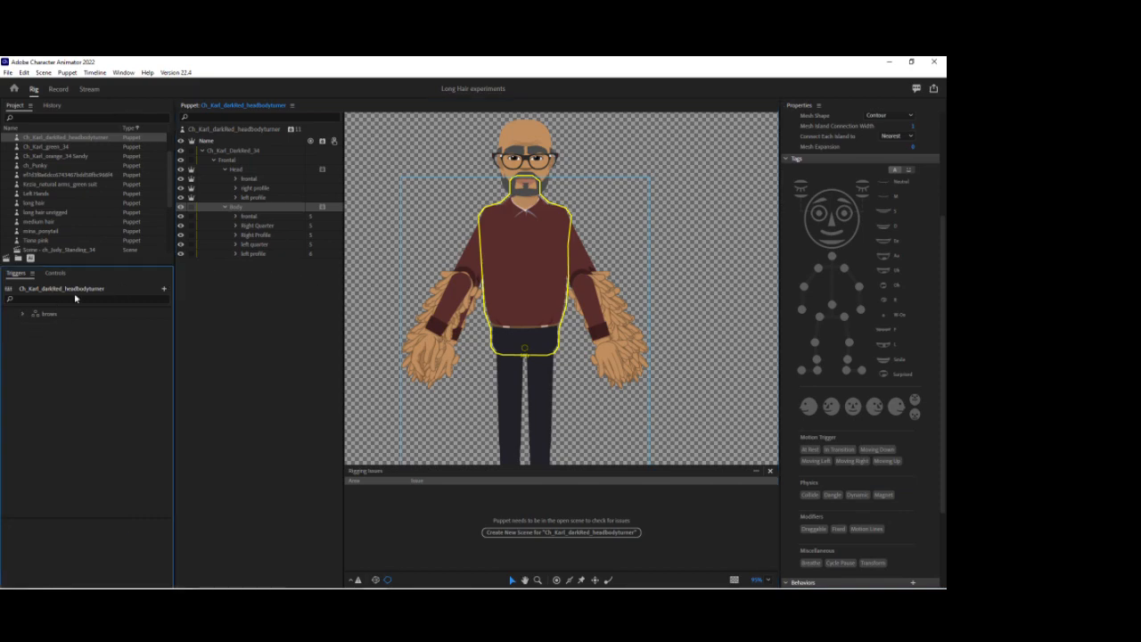
click(232, 169)
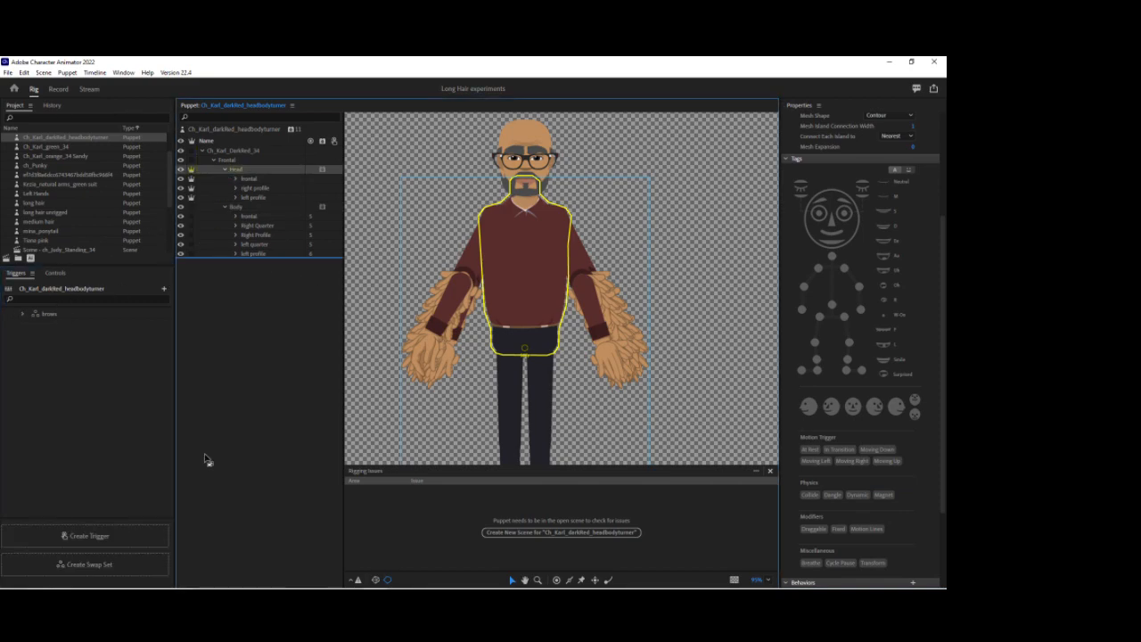
click(162, 567)
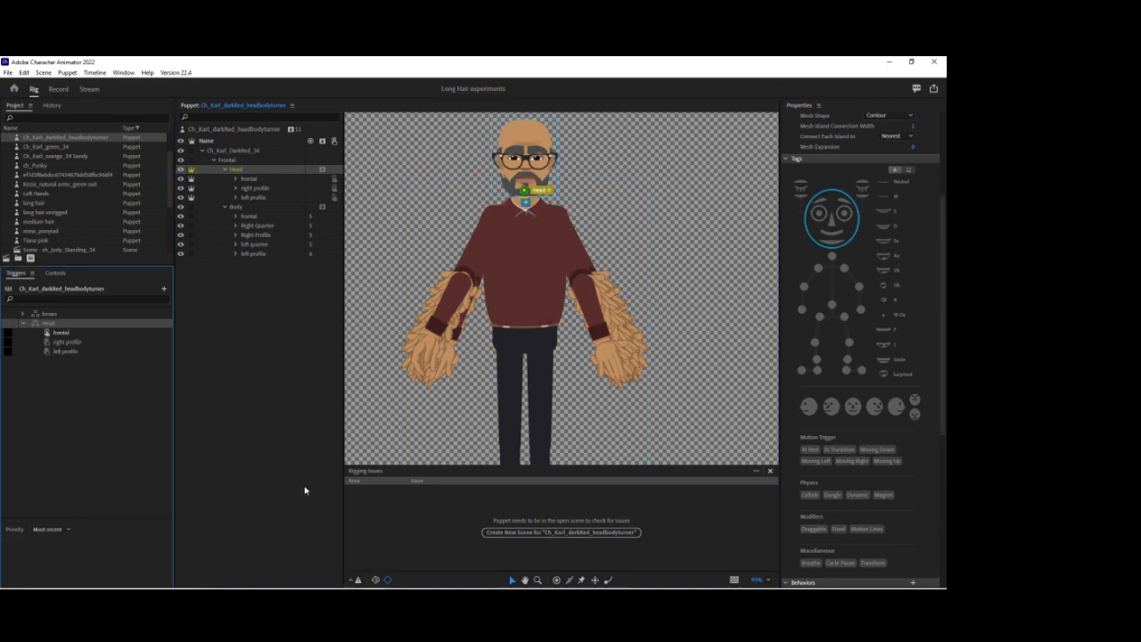
click(237, 209)
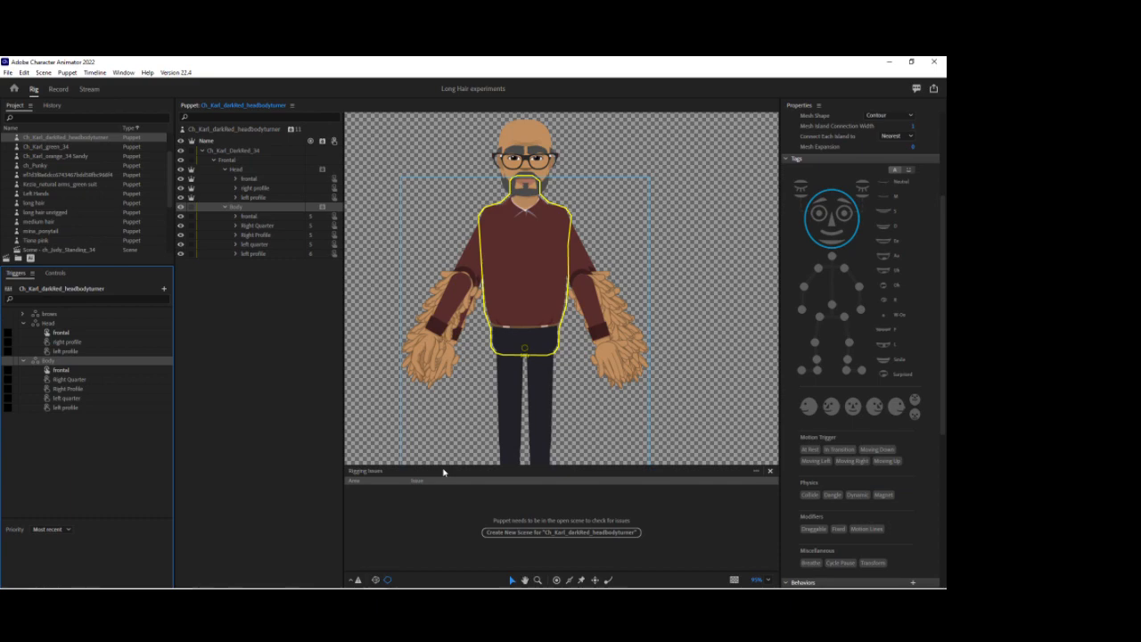
click(25, 324)
click(24, 334)
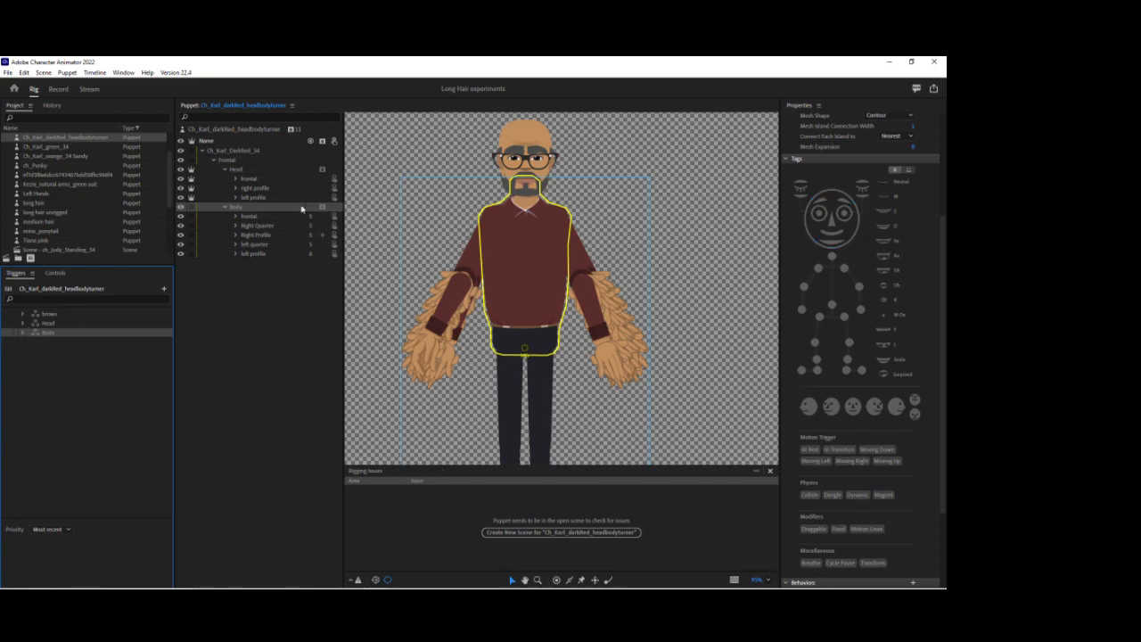
Add the Walk behavior to the whole puppet and set its mode to Left & Right Arrow keys
click(260, 134)
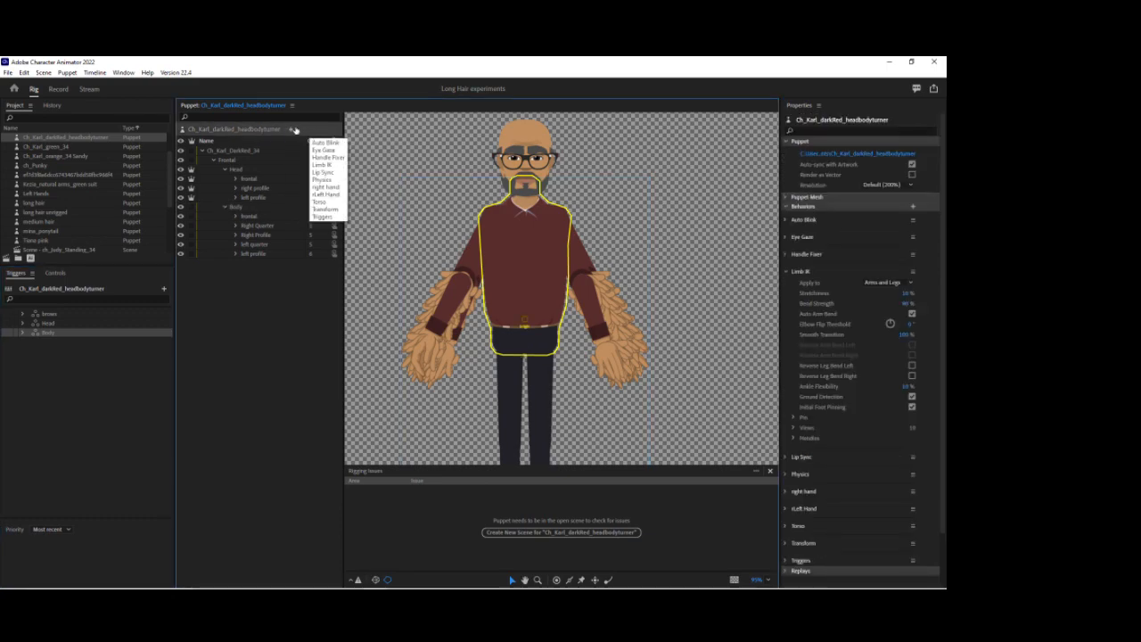
click(291, 131)
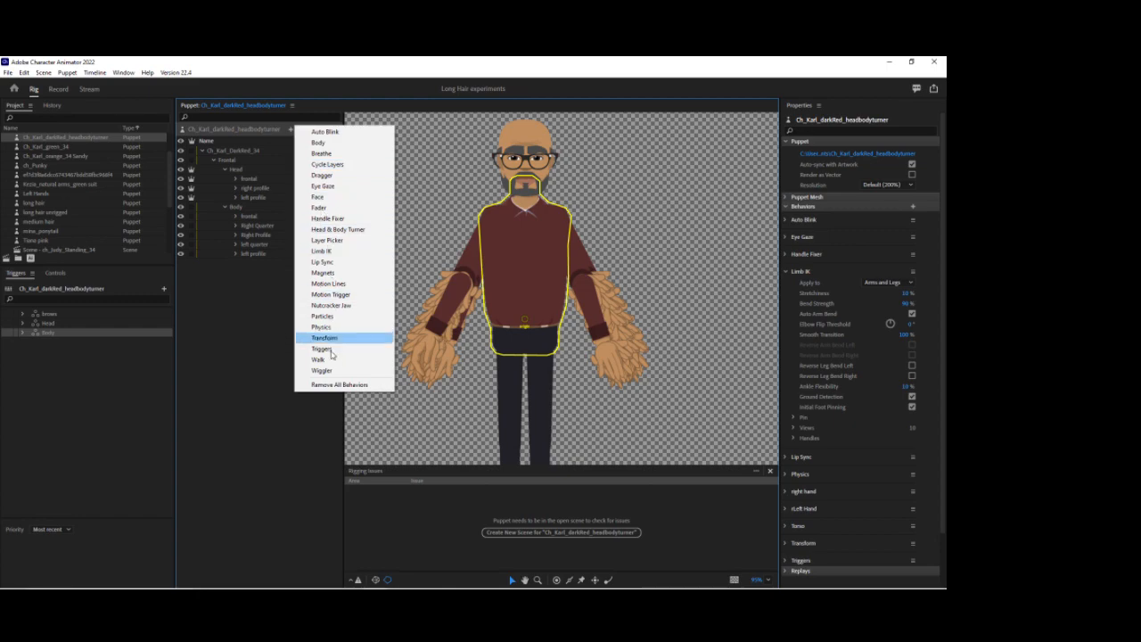
click(323, 360)
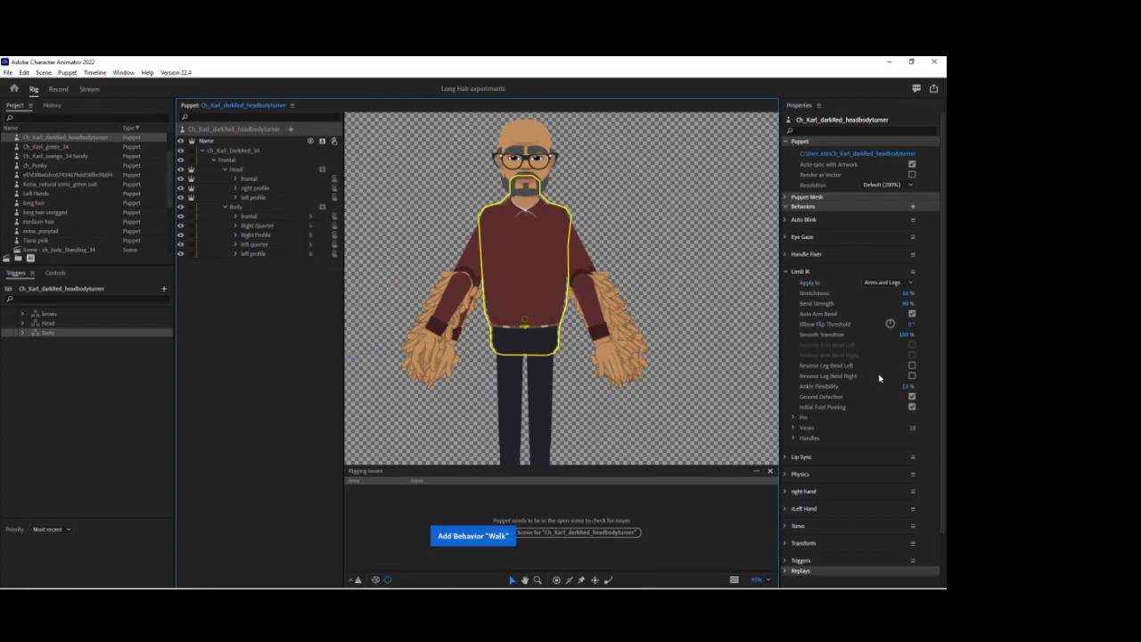
scroll(890, 386, down, 3)
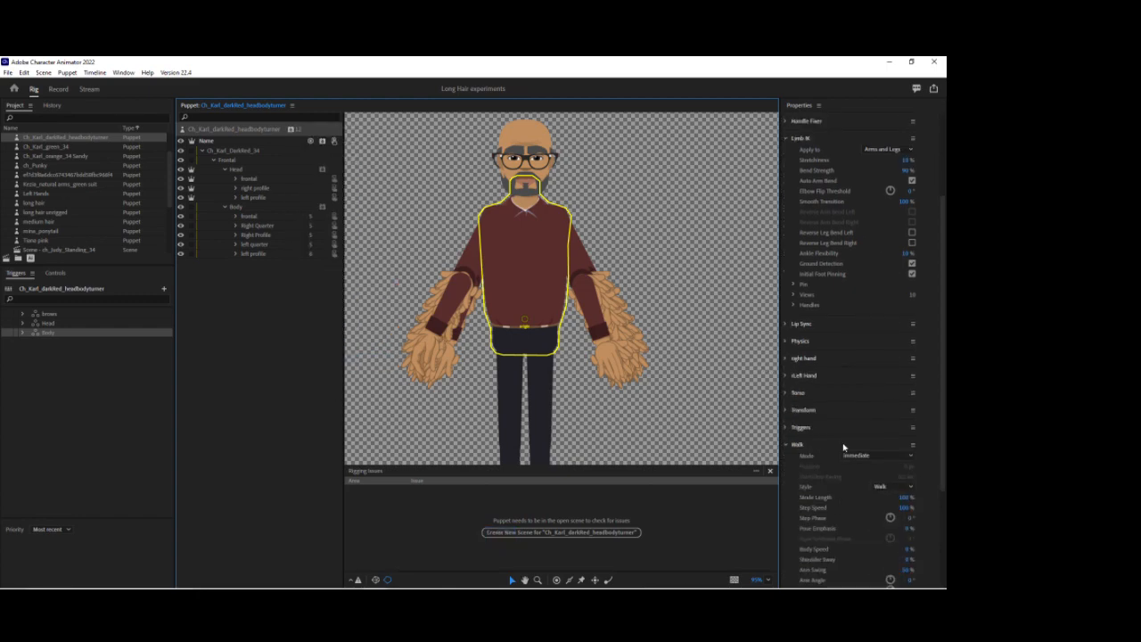
click(873, 455)
click(861, 477)
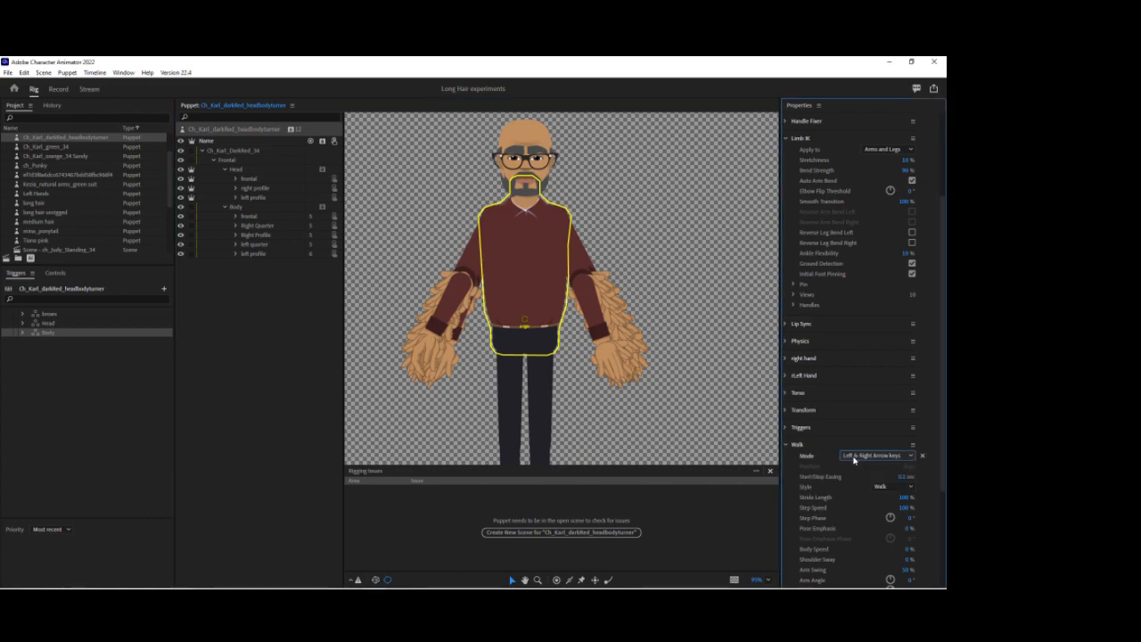
scroll(862, 443, down, 1)
scroll(863, 443, down, 1)
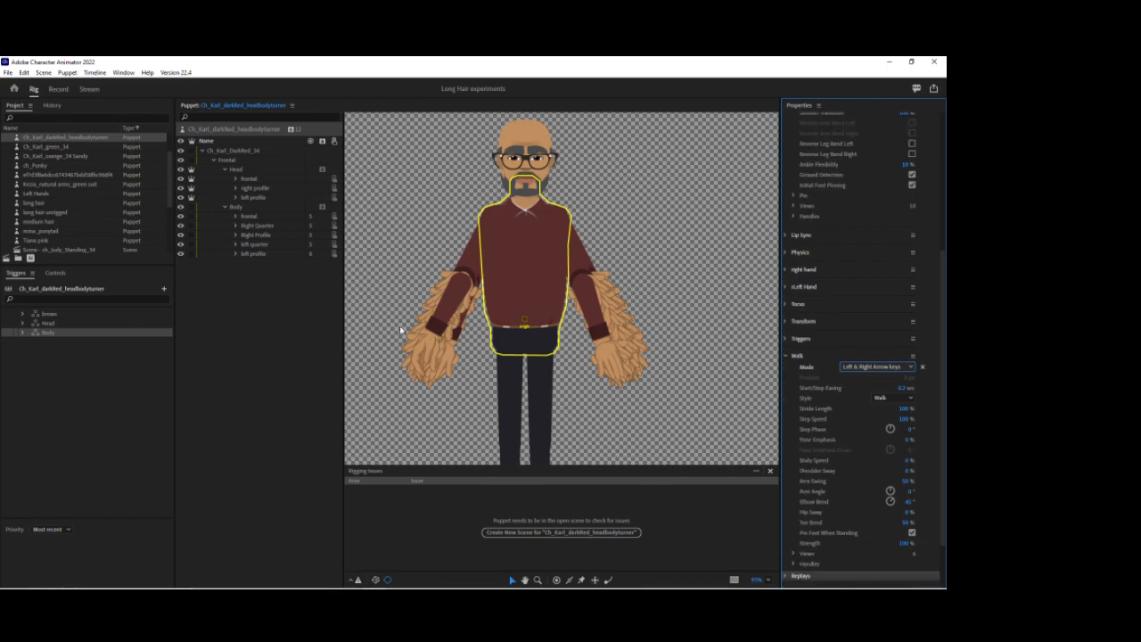
Create a swap set from the left forearms group inside the frontal body's Left Arm
click(235, 217)
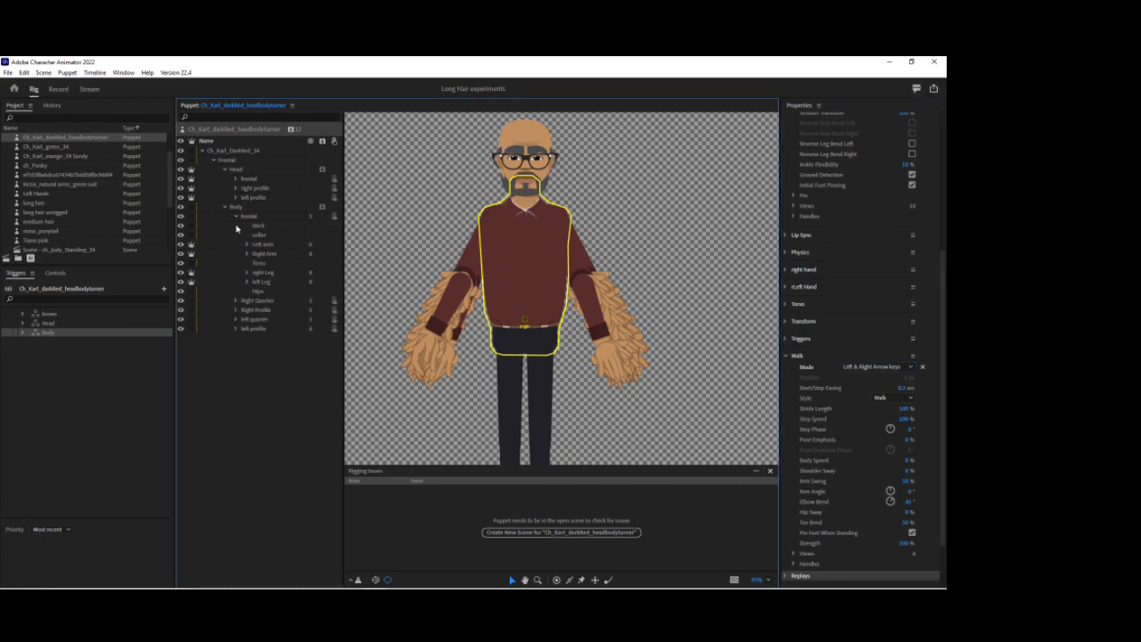
click(248, 245)
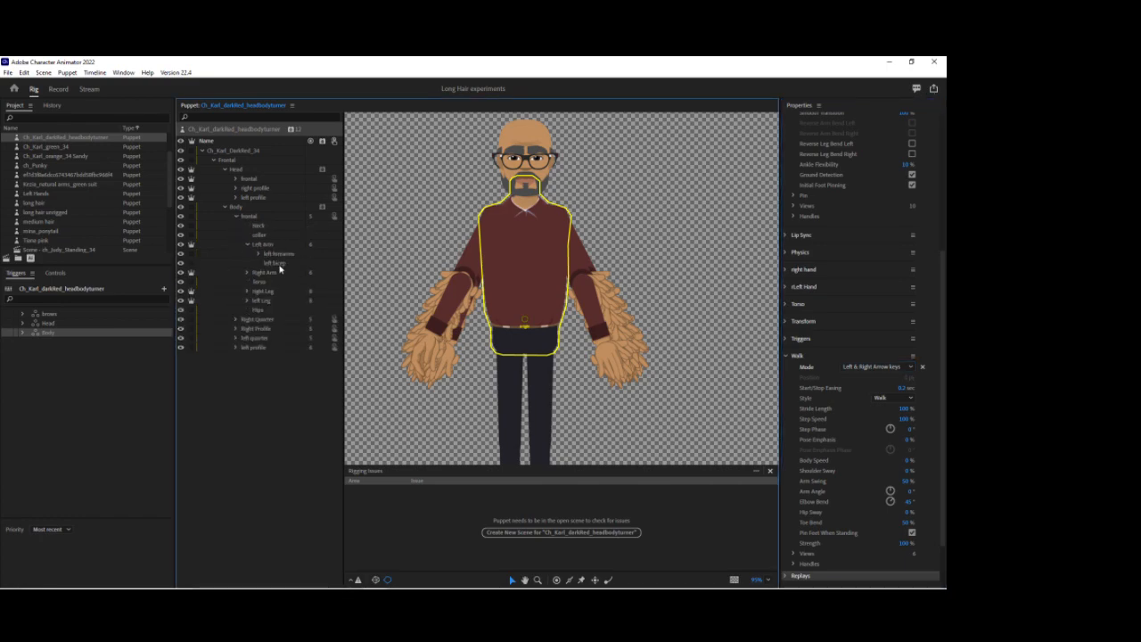
click(279, 256)
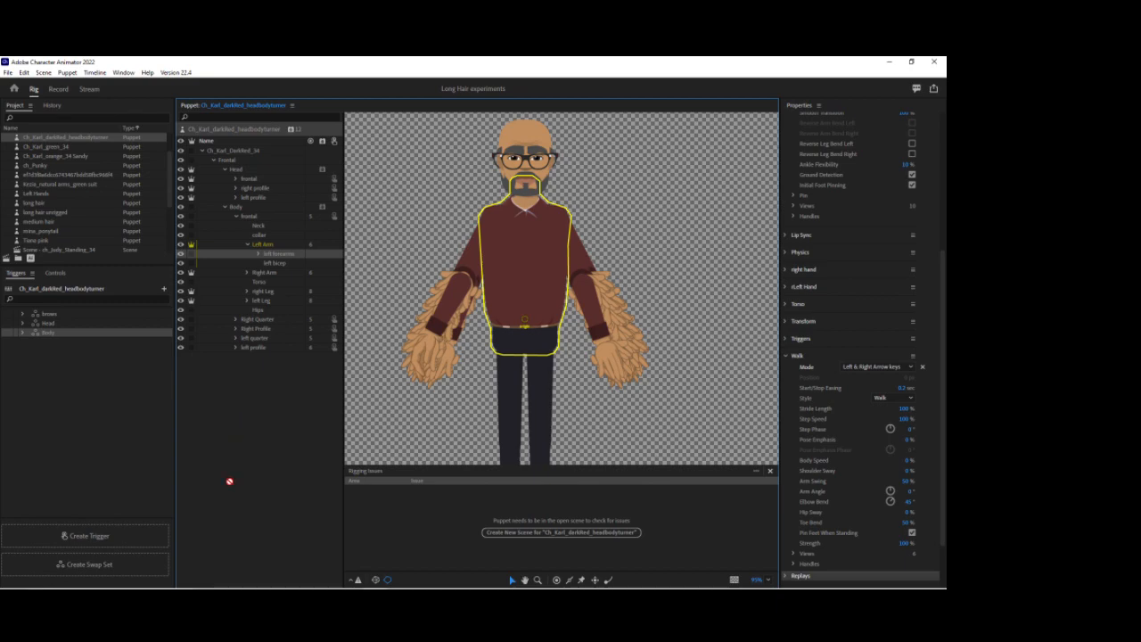
click(151, 578)
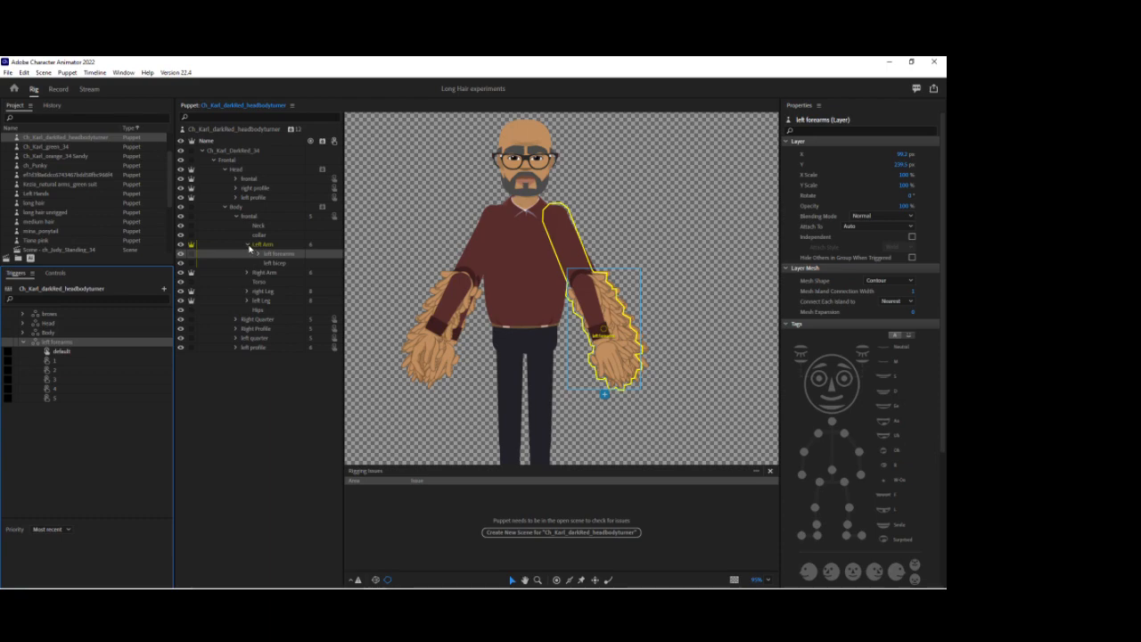
Expand the Right Quarter body group's layers, leaving the Right Profile, left quarter and left profile groups collapsed
click(237, 319)
click(236, 395)
click(236, 469)
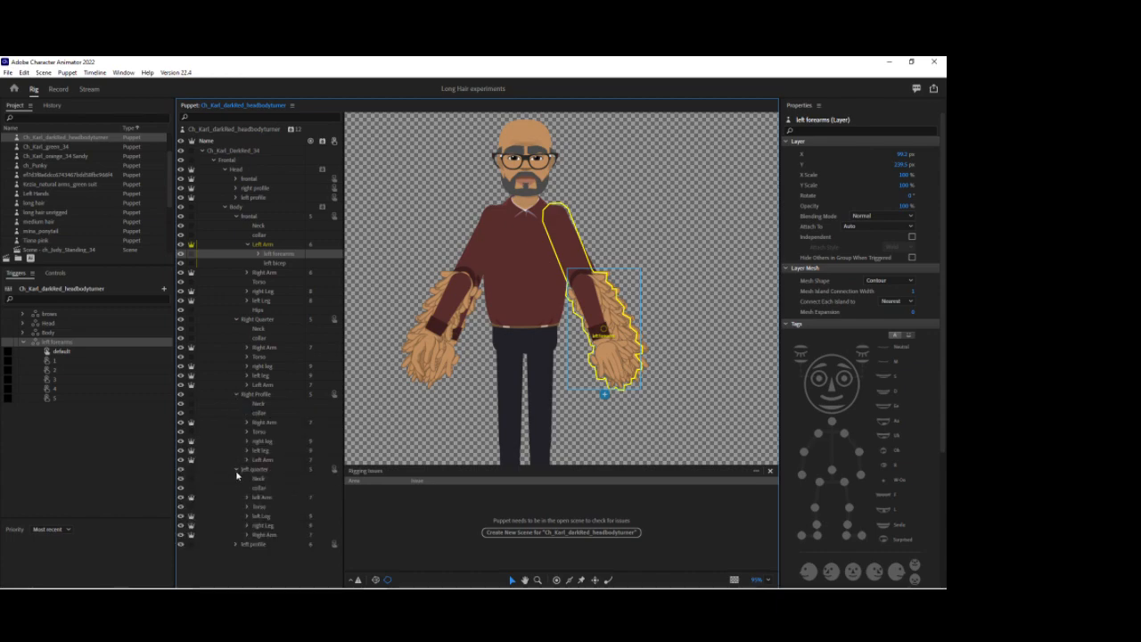
click(237, 543)
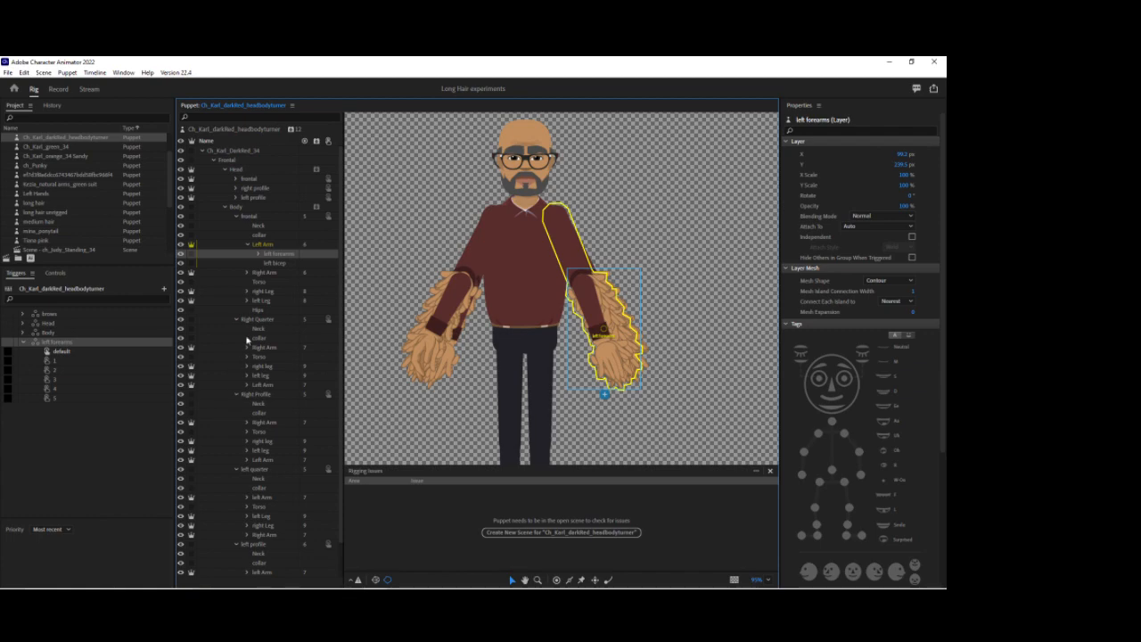
click(236, 543)
click(237, 469)
click(237, 392)
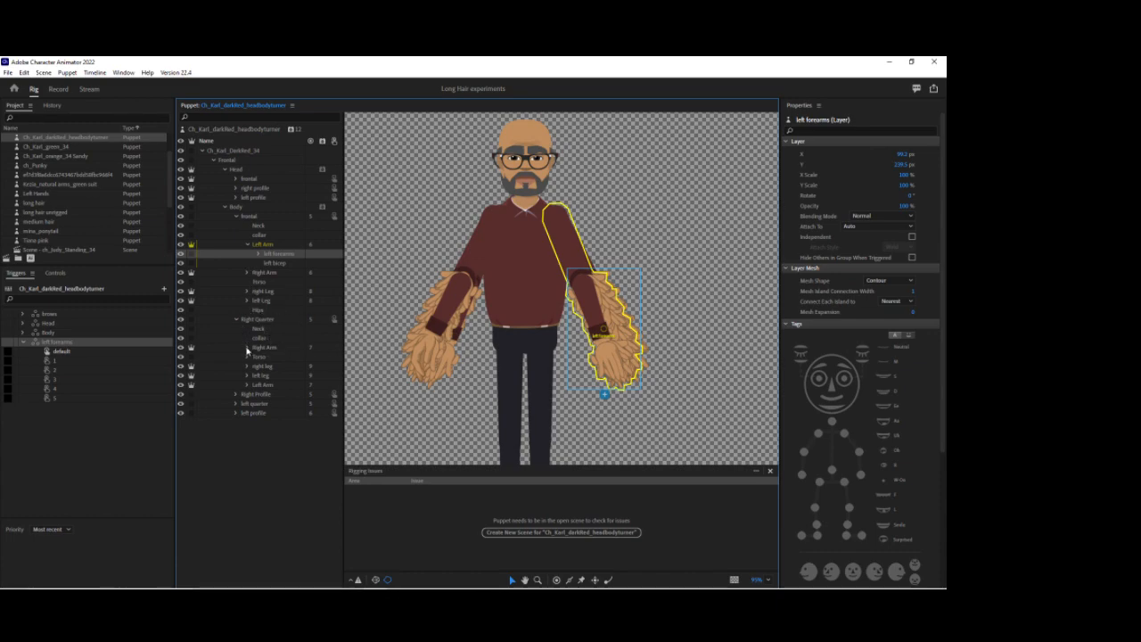
Add the Right Quarter left forearm layers default and 1 to 5 to the matching triggers of the left forearms swap set
click(247, 385)
click(259, 394)
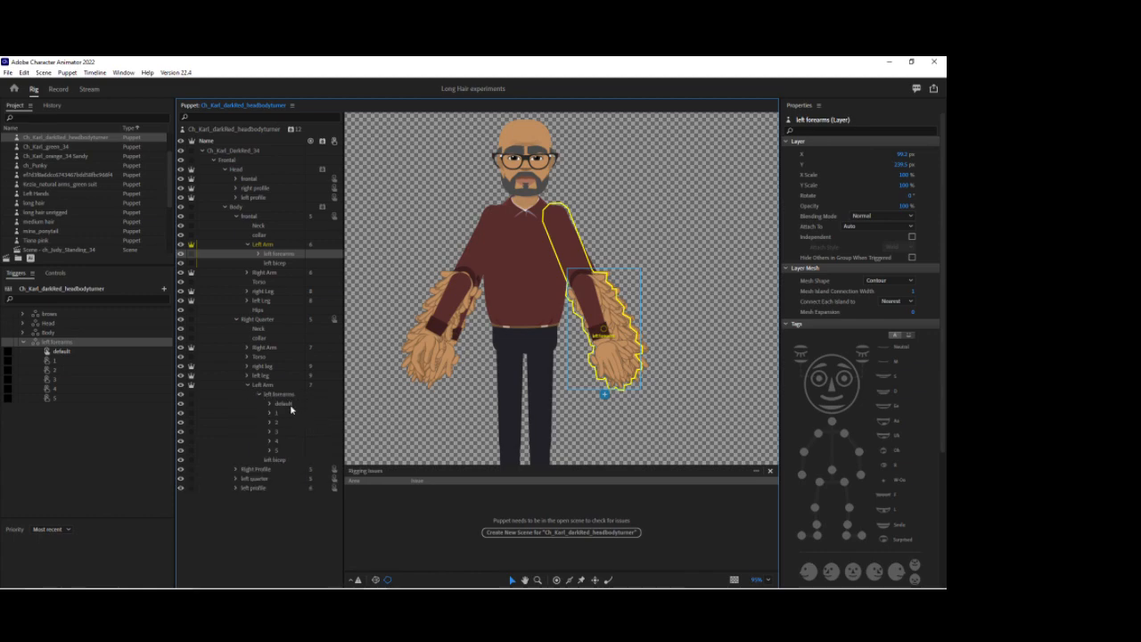
drag(285, 405, 110, 369)
drag(279, 423, 121, 383)
drag(277, 441, 137, 391)
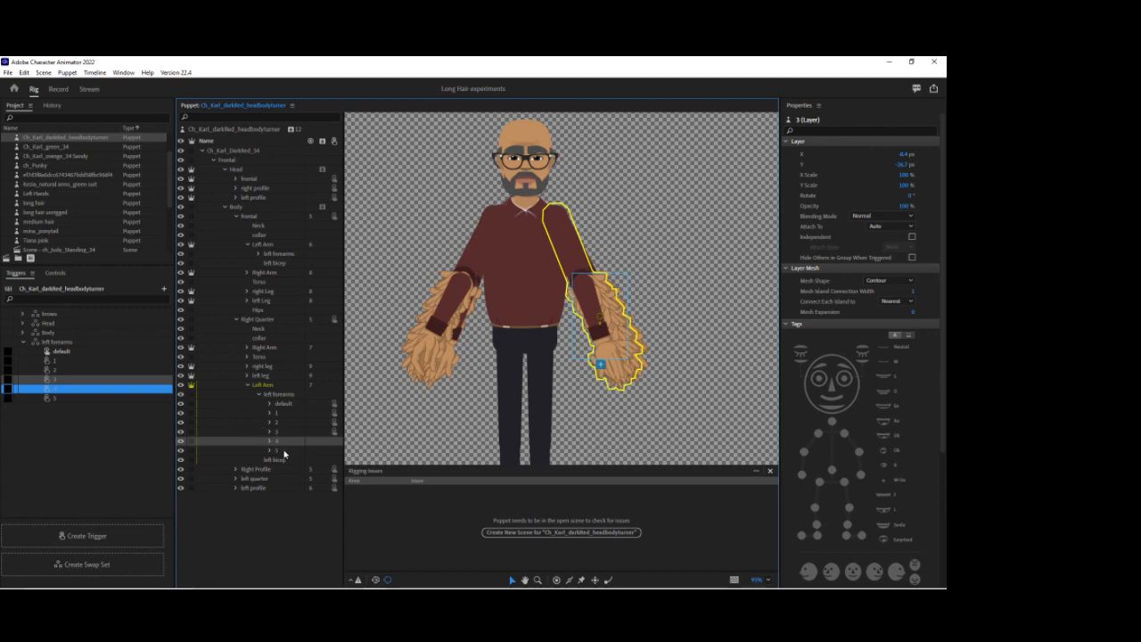
drag(283, 451, 127, 401)
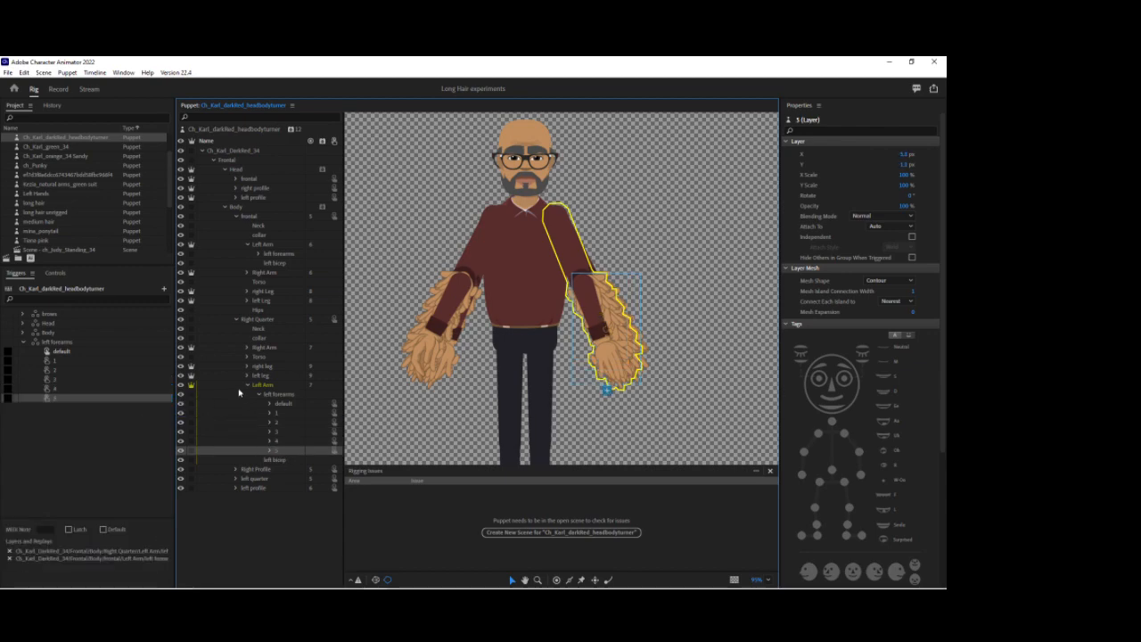
Add the Right Profile body's default left forearm layer to the default trigger of the left forearms swap set
click(237, 320)
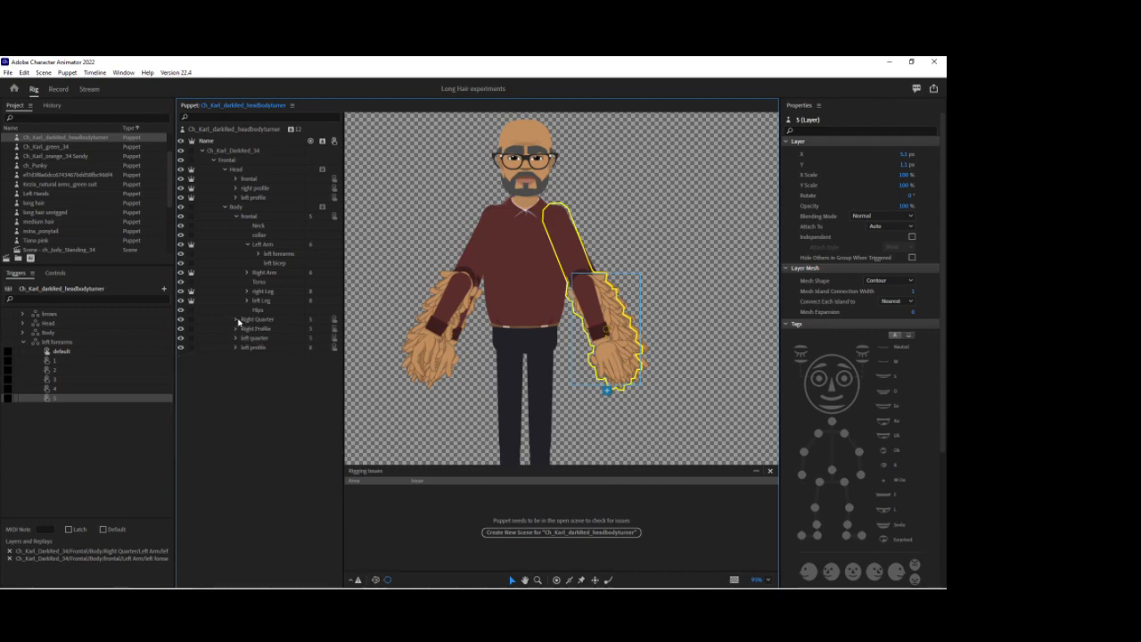
click(236, 329)
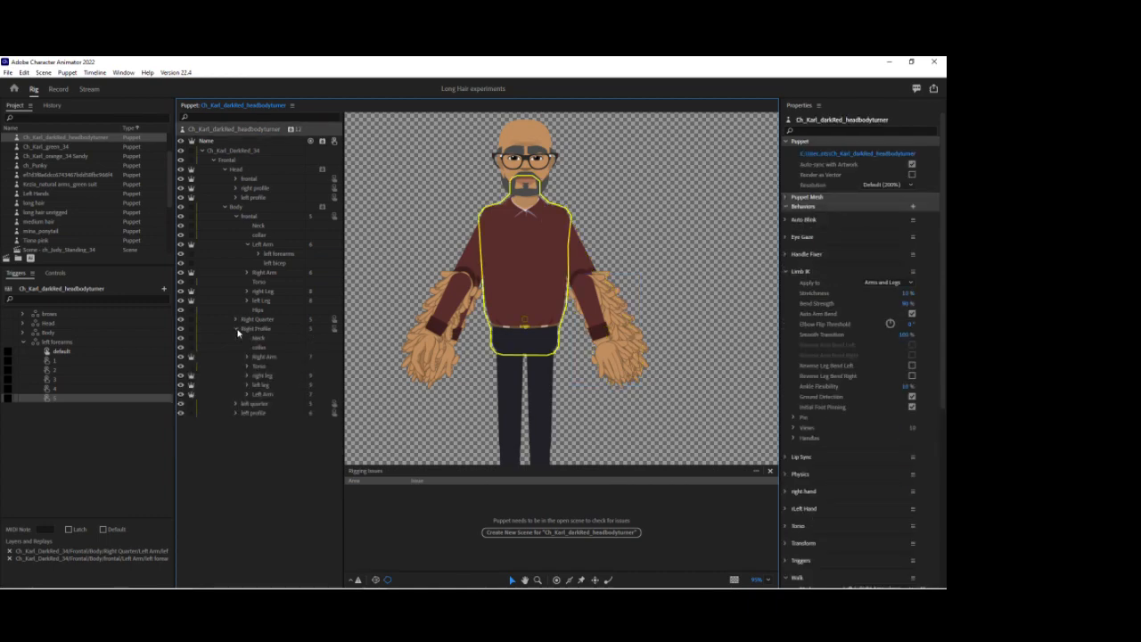
click(248, 395)
click(259, 403)
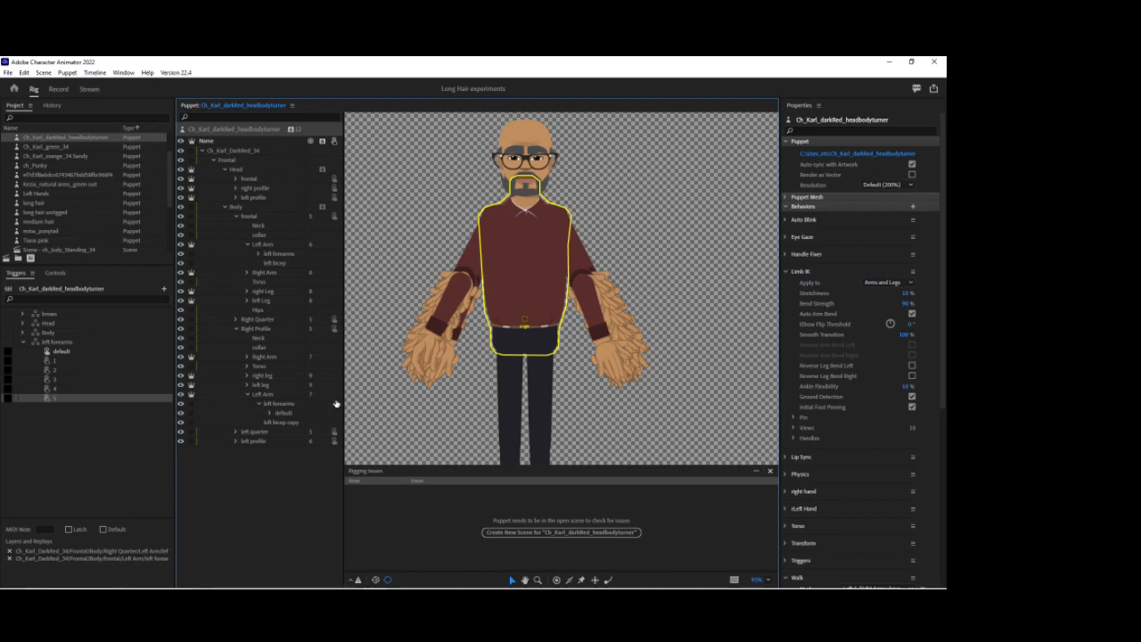
click(281, 413)
drag(281, 413, 138, 355)
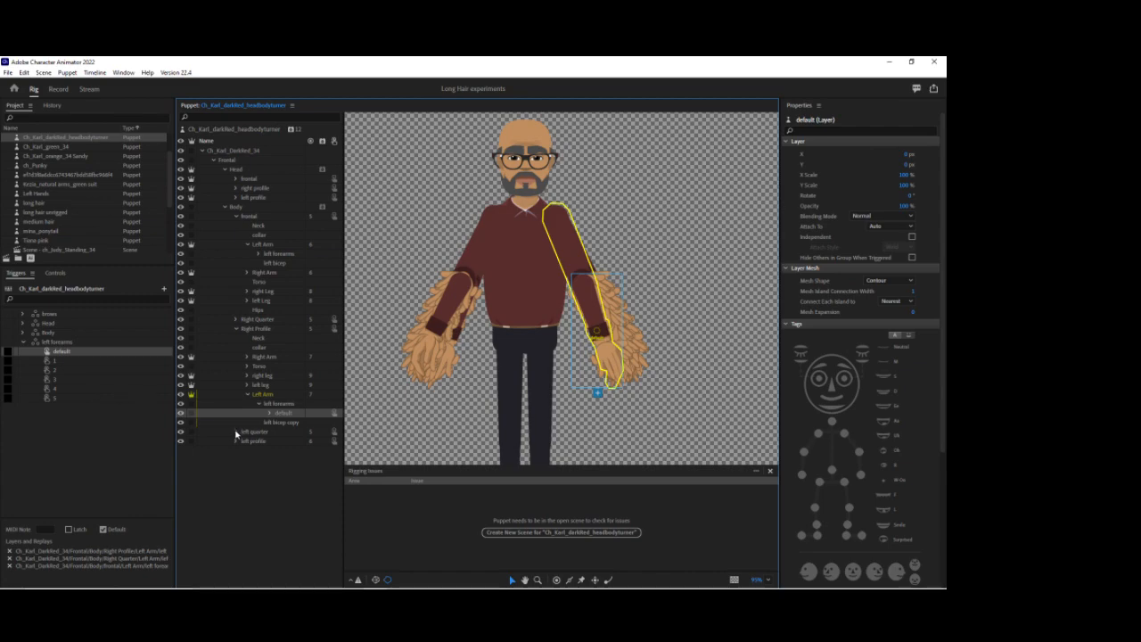
Add the left quarter body's left forearm layers default and 1 copy 2 to 5 copy 2 to the matching left forearms triggers
click(237, 329)
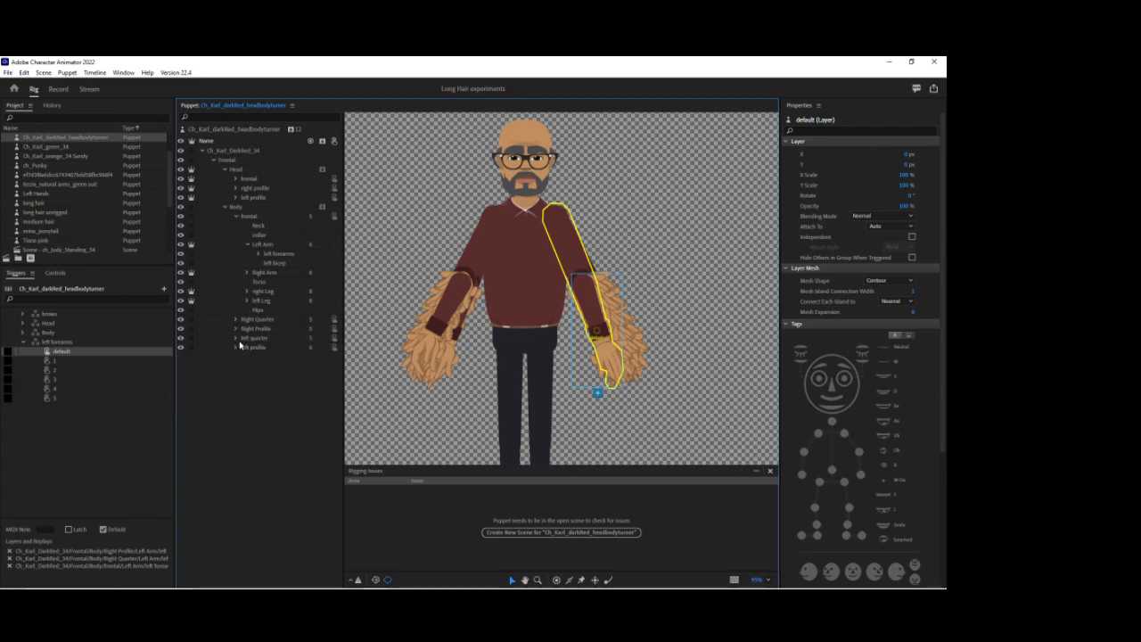
click(237, 338)
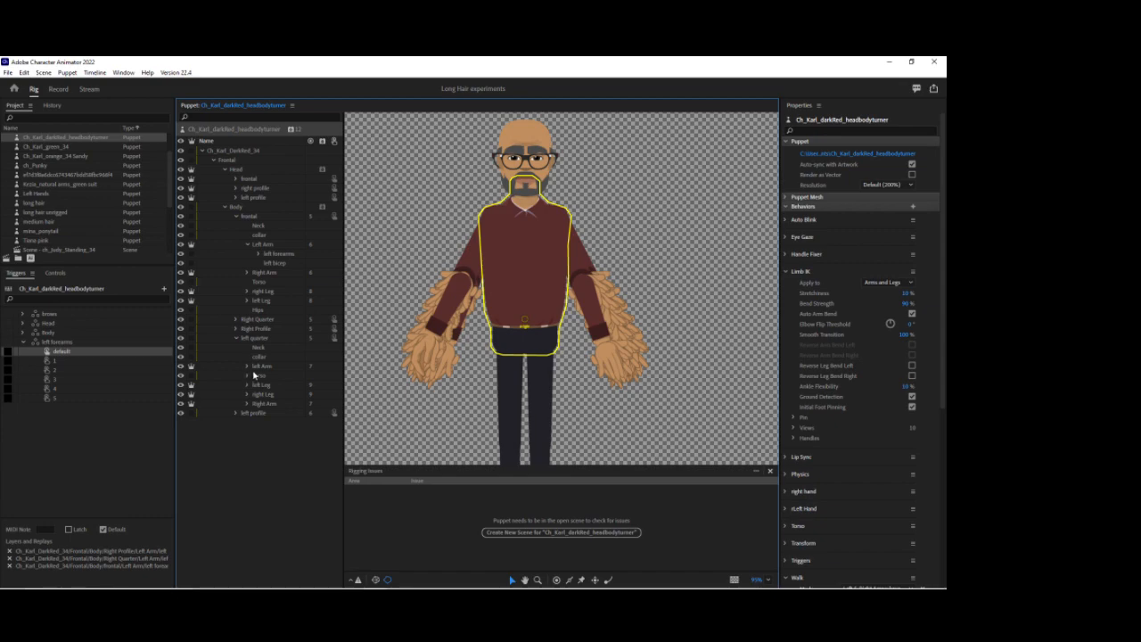
click(248, 367)
click(260, 375)
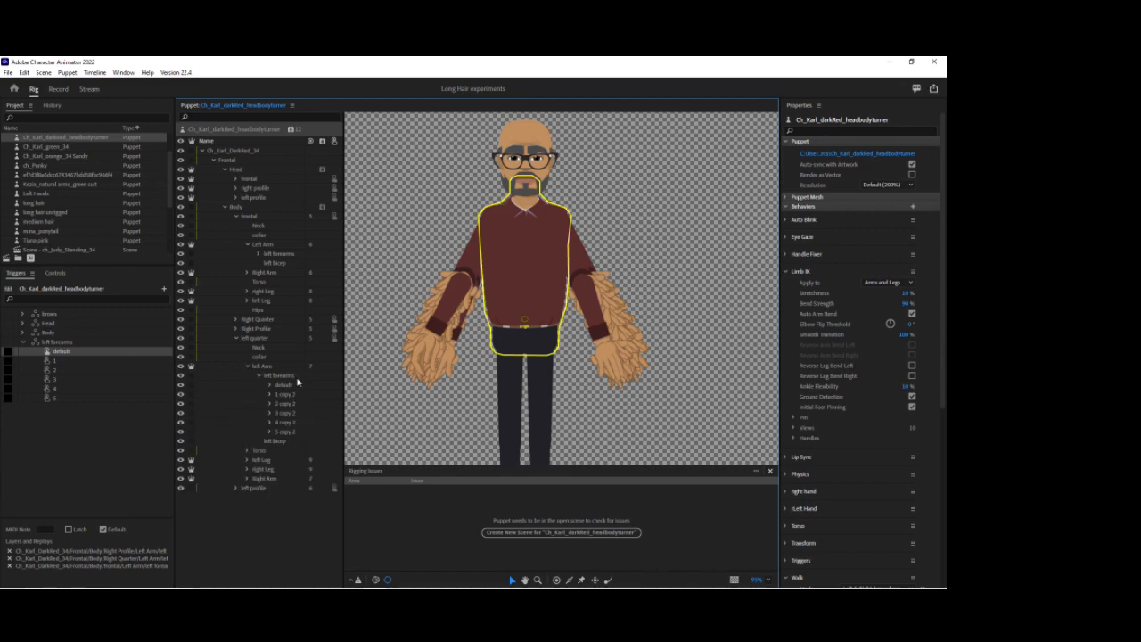
drag(345, 384, 371, 383)
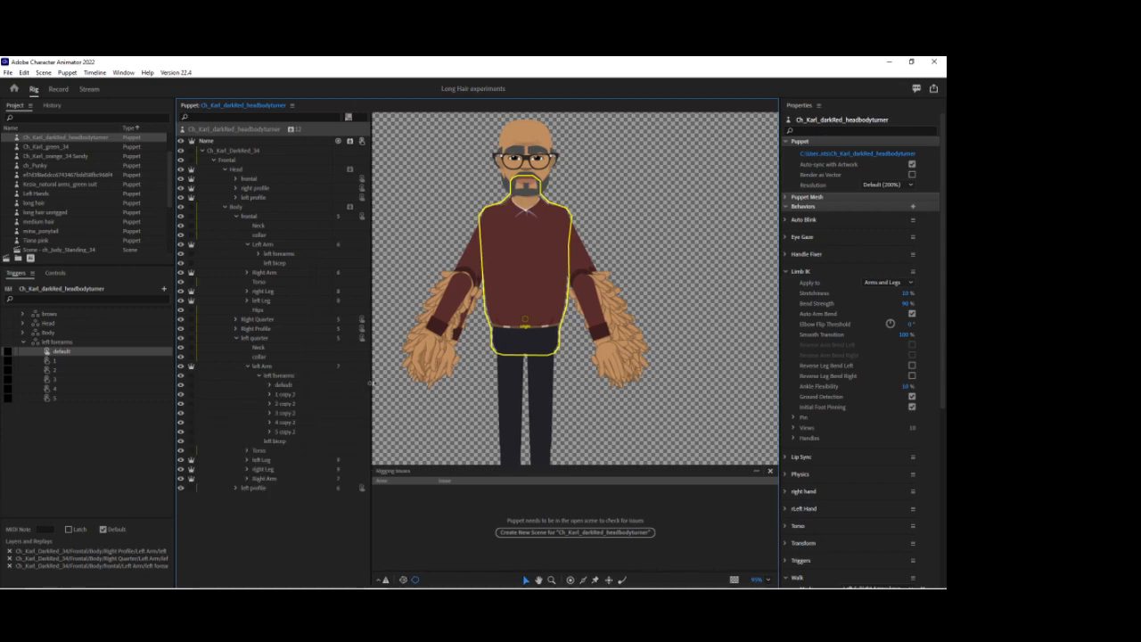
click(287, 384)
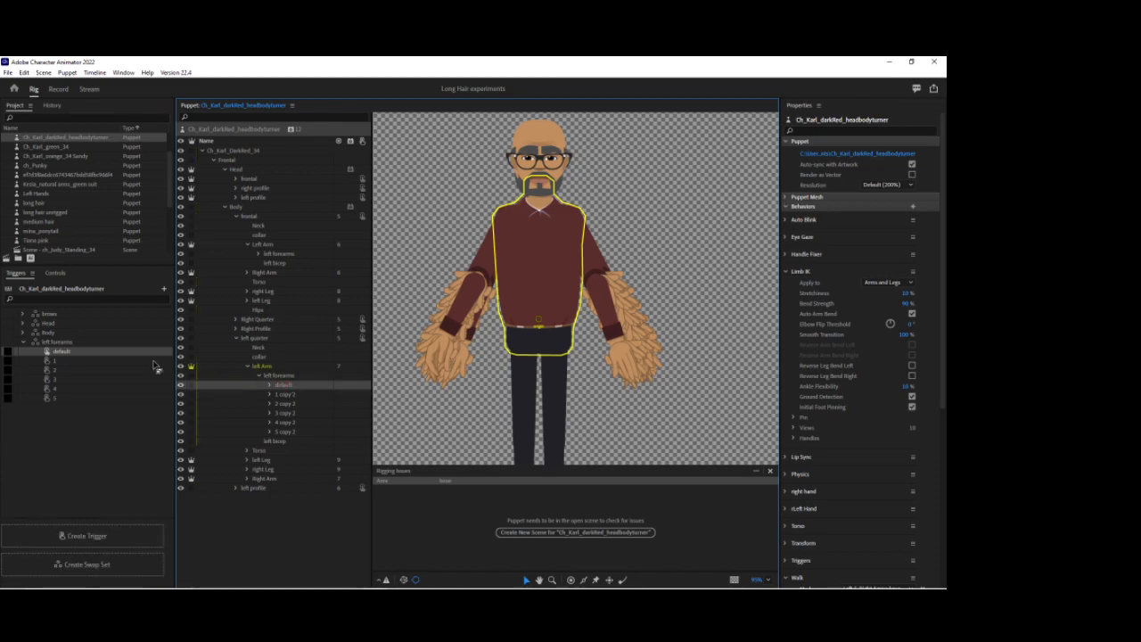
click(123, 352)
drag(282, 395, 118, 364)
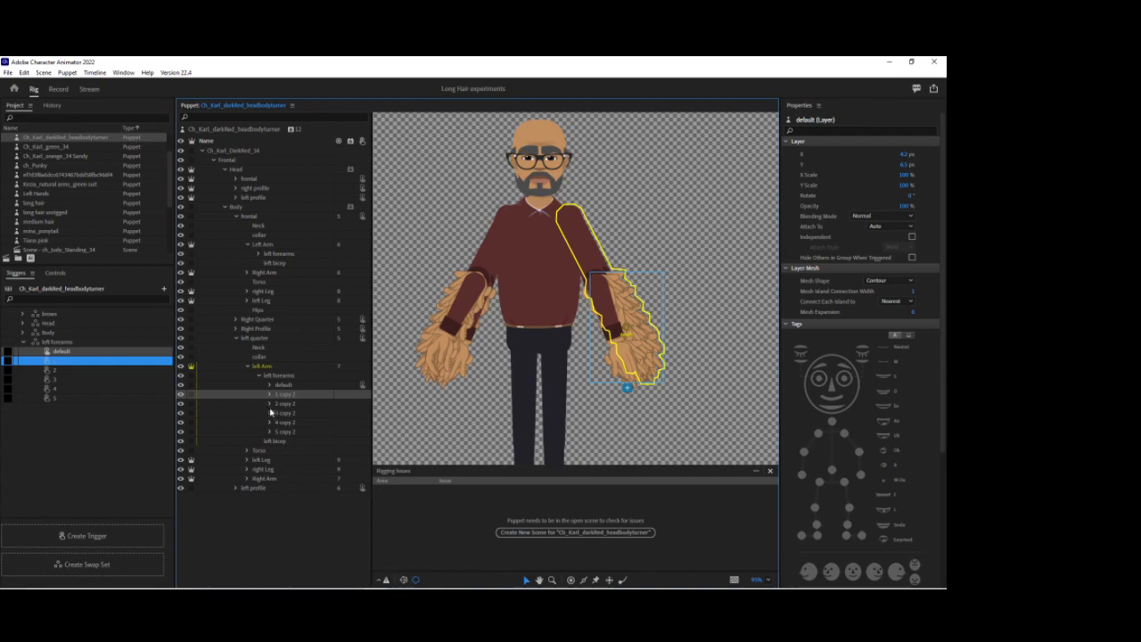
drag(283, 404, 134, 374)
drag(281, 414, 139, 382)
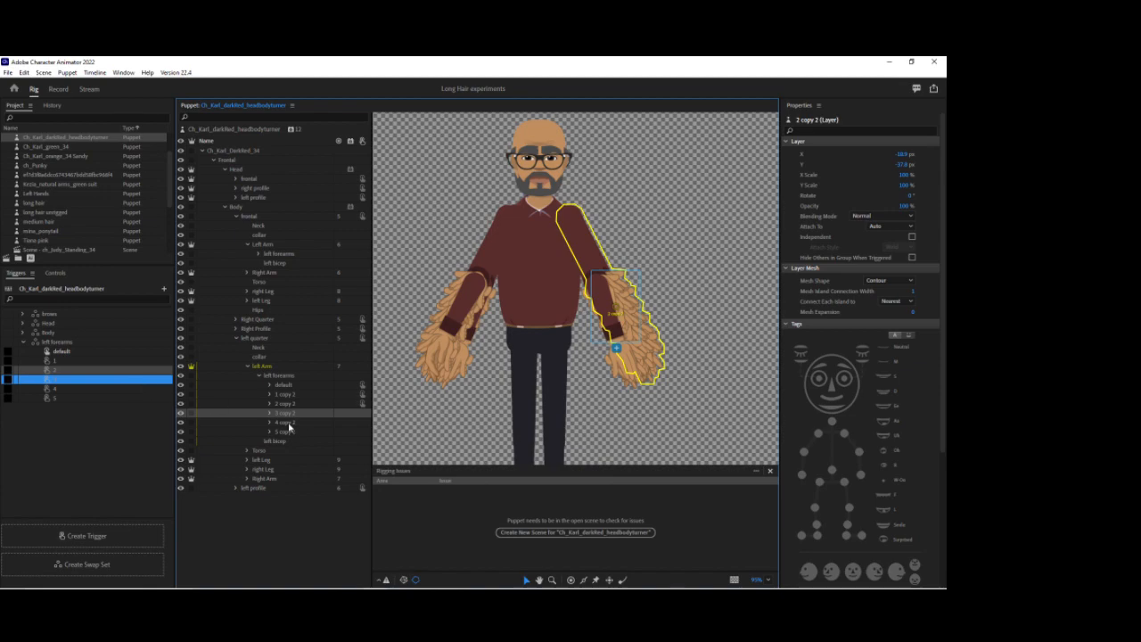
drag(287, 424, 141, 395)
drag(285, 435, 154, 401)
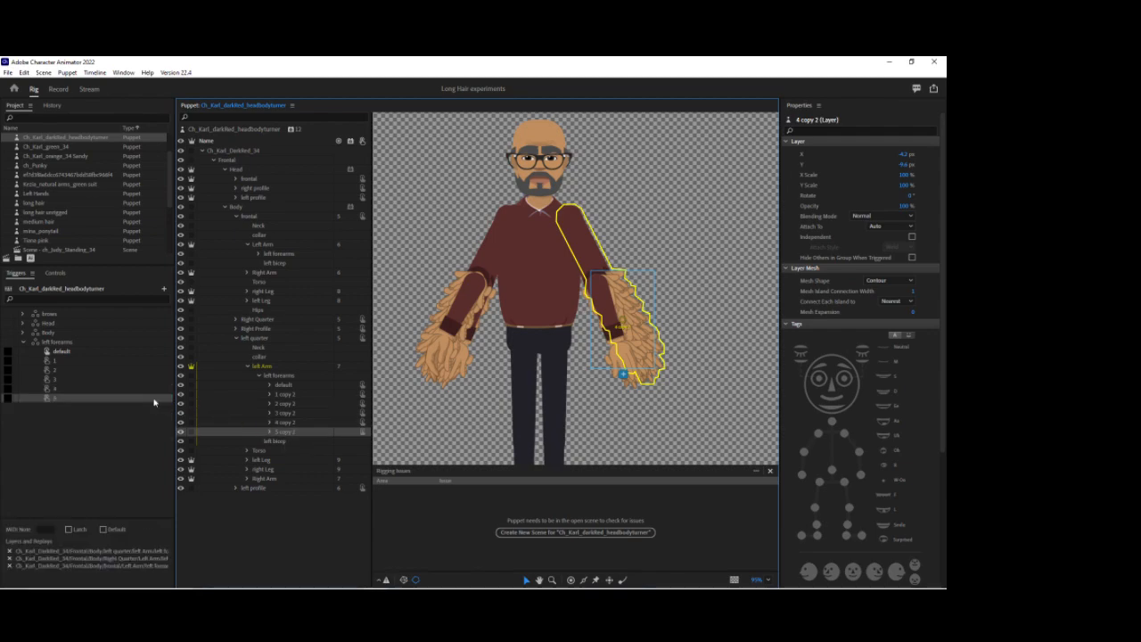
Add the left profile body's default left forearm layer to the default left forearms trigger, and collapse the swap set
click(237, 339)
click(238, 348)
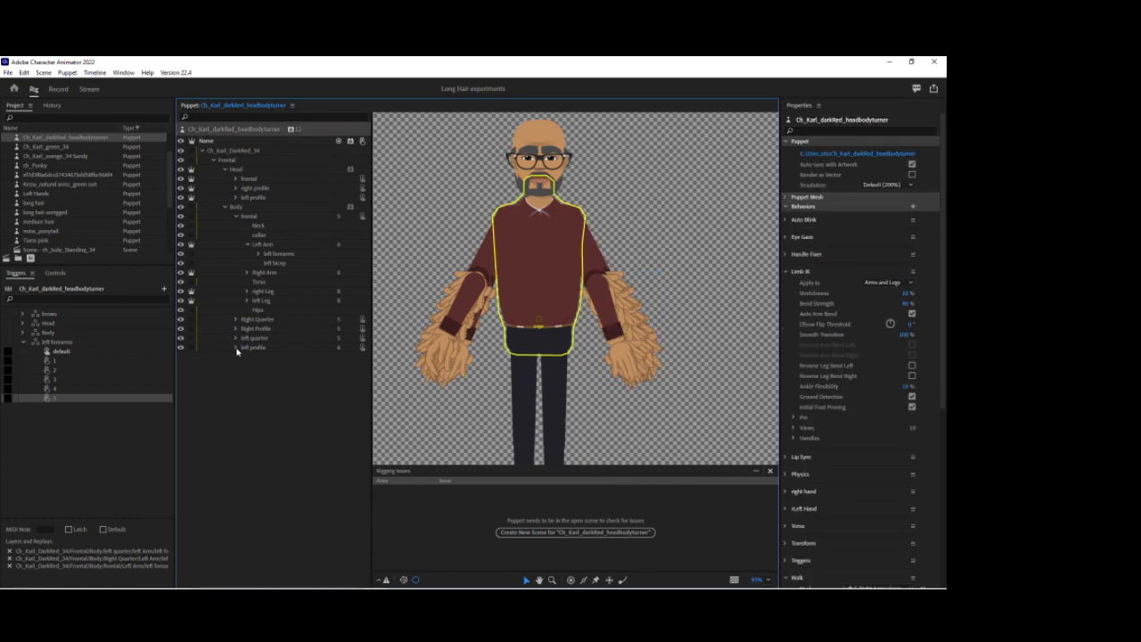
click(248, 376)
click(259, 384)
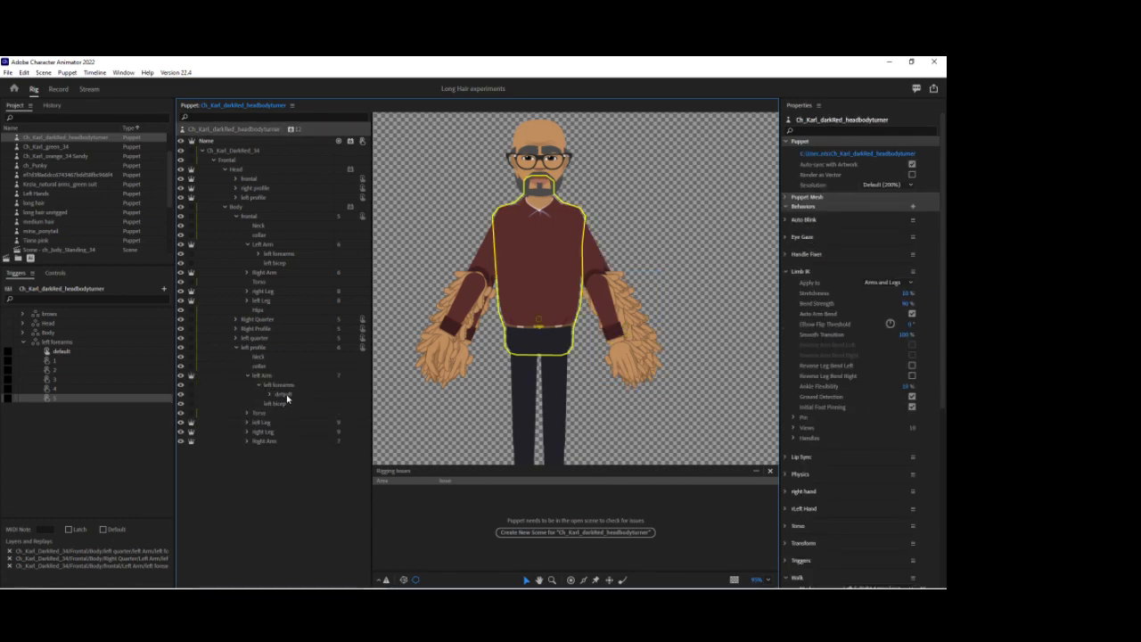
click(287, 396)
click(130, 353)
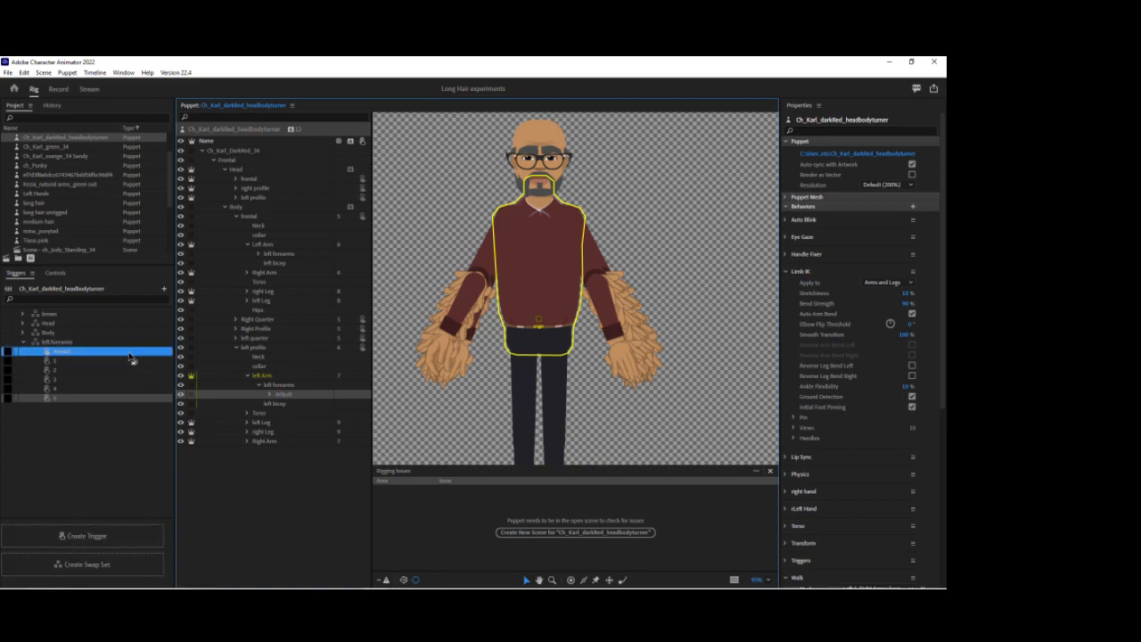
click(76, 352)
click(23, 344)
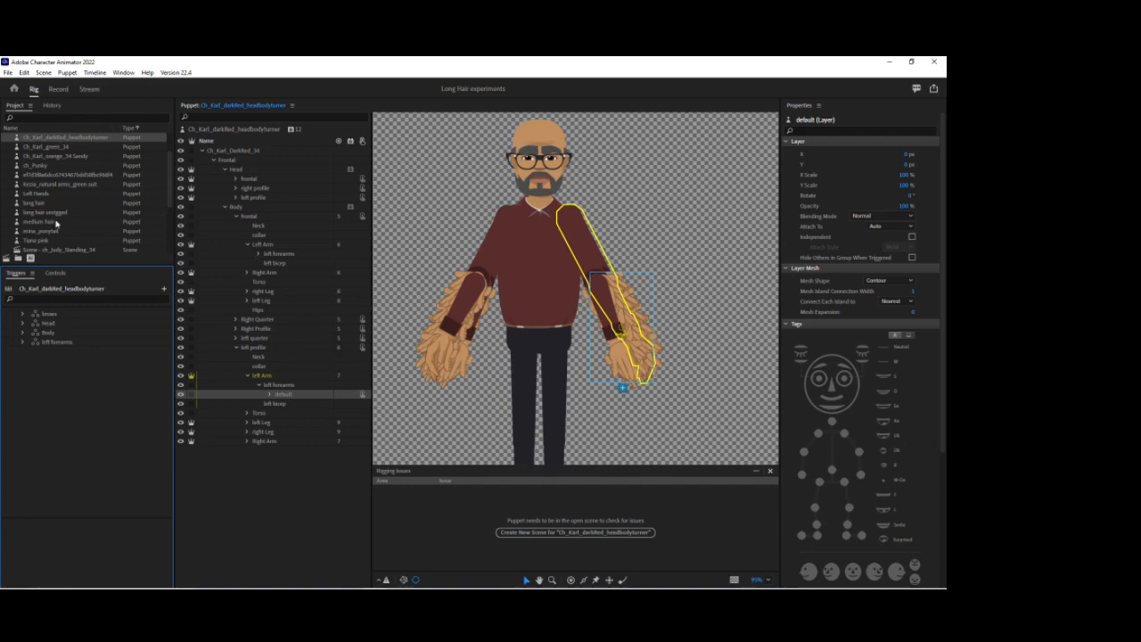
Create a scene for the puppet and set the Torso behavior's Head Position Strength and Head Scale Strength to 0%
click(7, 258)
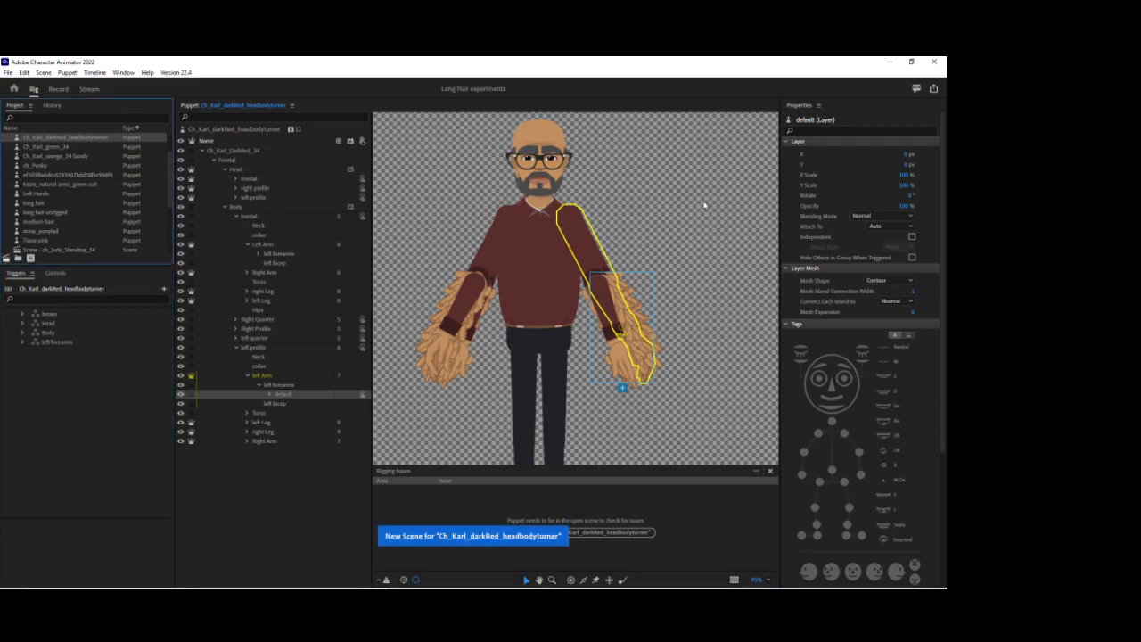
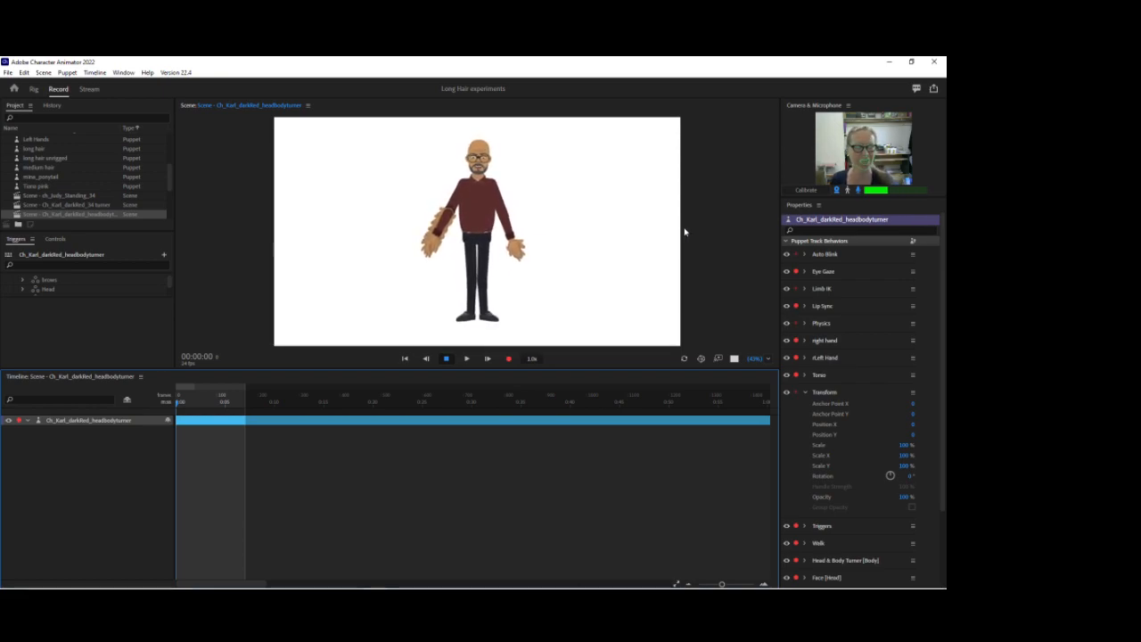
click(806, 378)
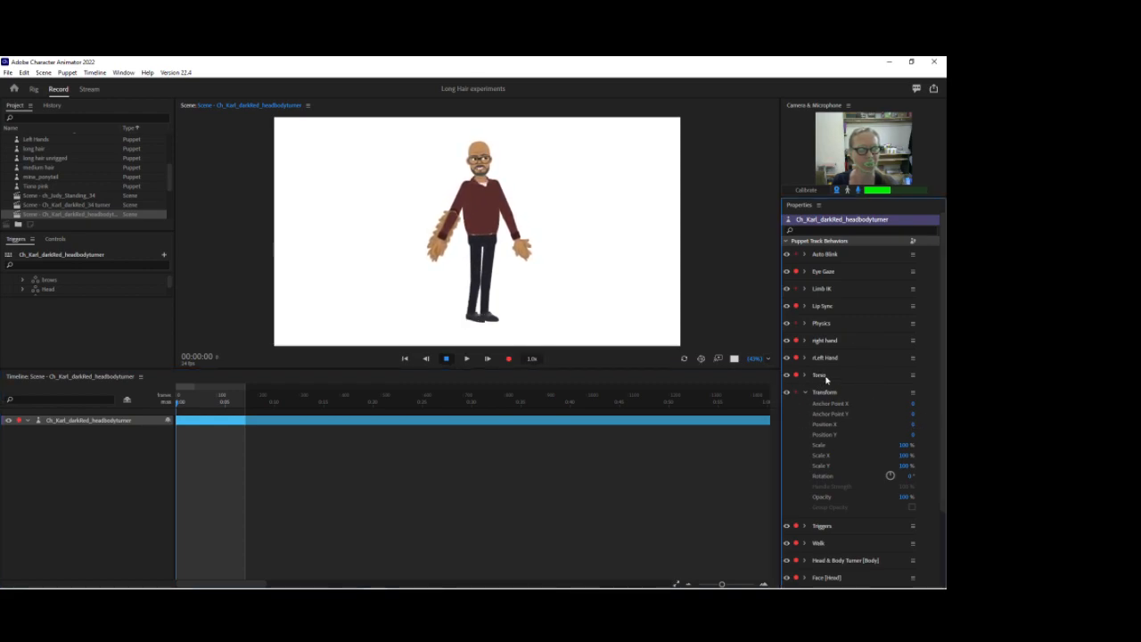
click(805, 376)
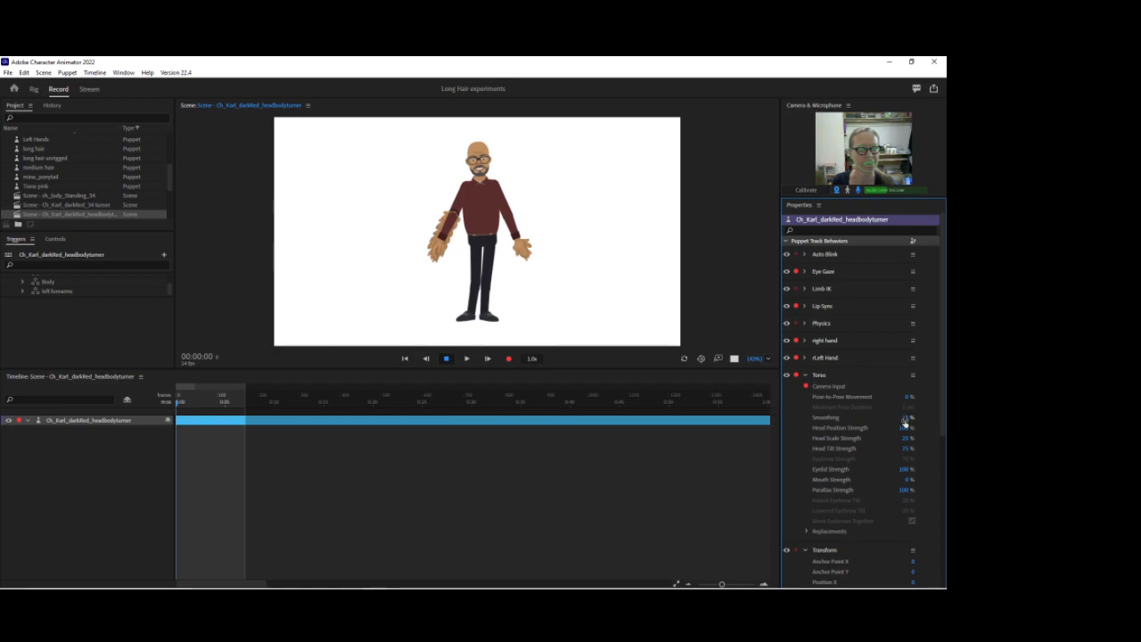
click(904, 428)
text(5)
key(Return)
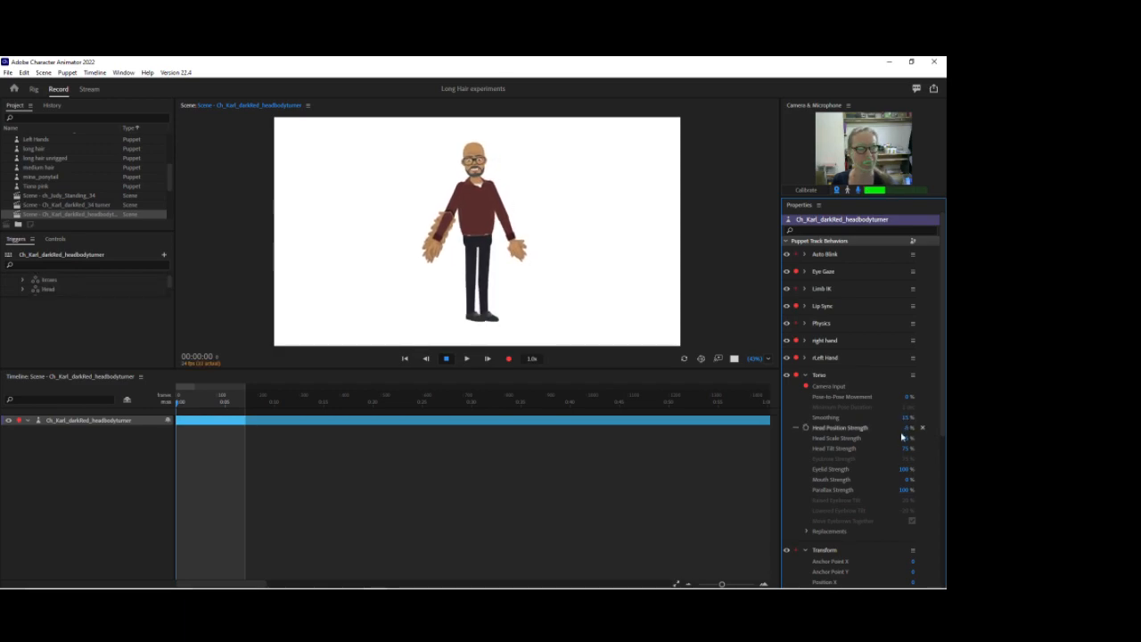
click(906, 438)
text(0)
key(Return)
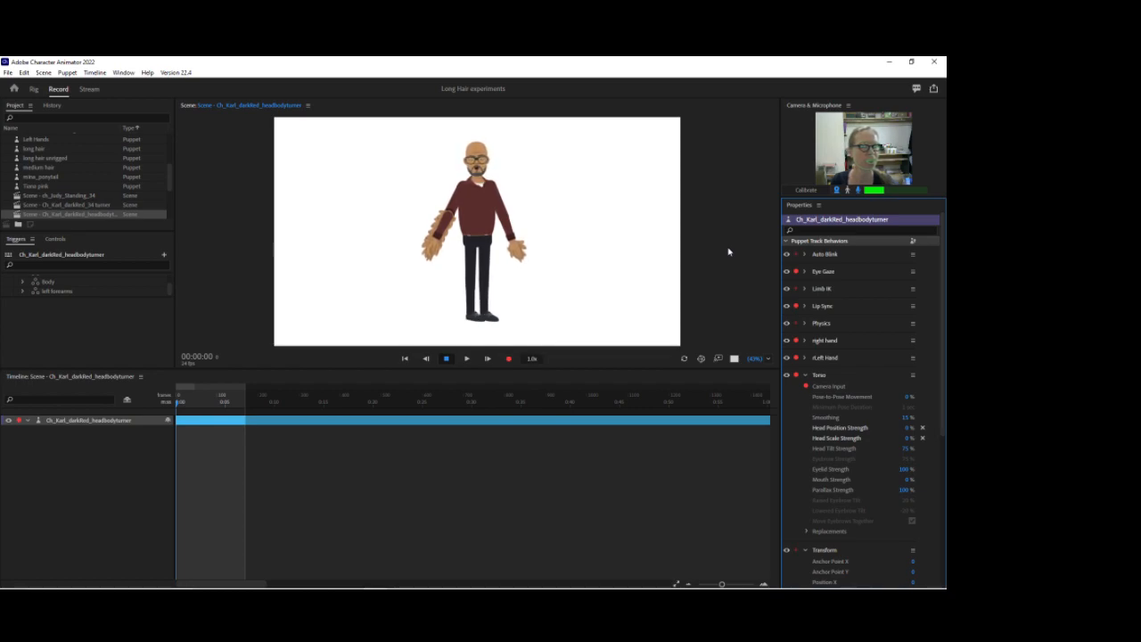
Test pulling the puppet's left hand in the scene and collapse the Torso and Transform behavior settings
mouse_move(528, 257)
mouse_down()
mouse_move(527, 229)
mouse_move(546, 235)
mouse_move(527, 242)
mouse_up()
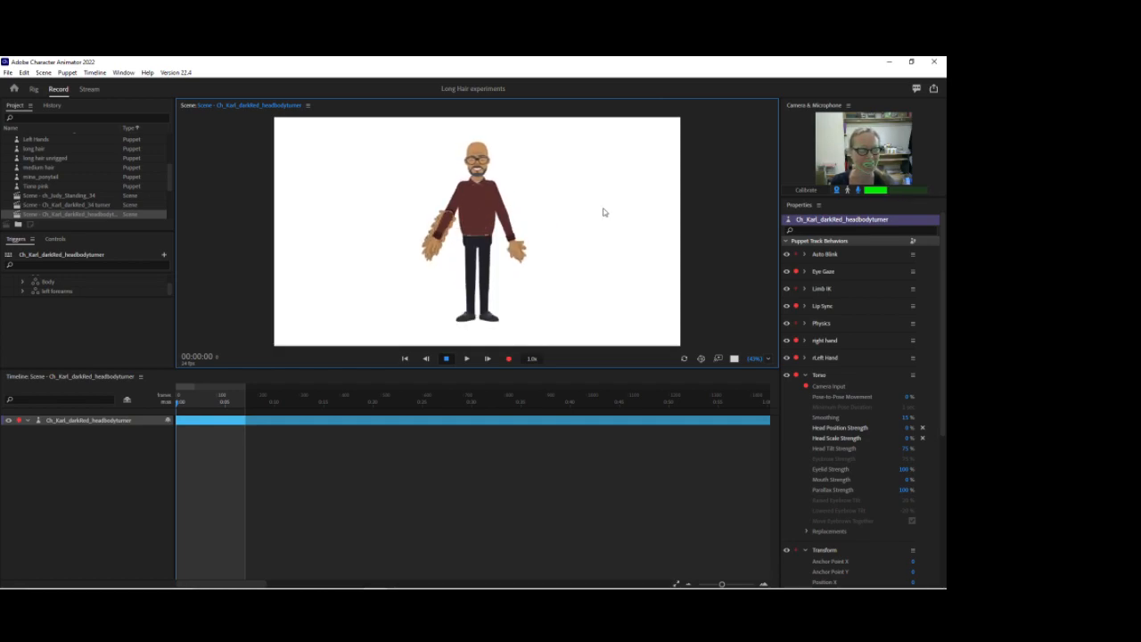
scroll(847, 446, down, 3)
scroll(852, 448, down, 3)
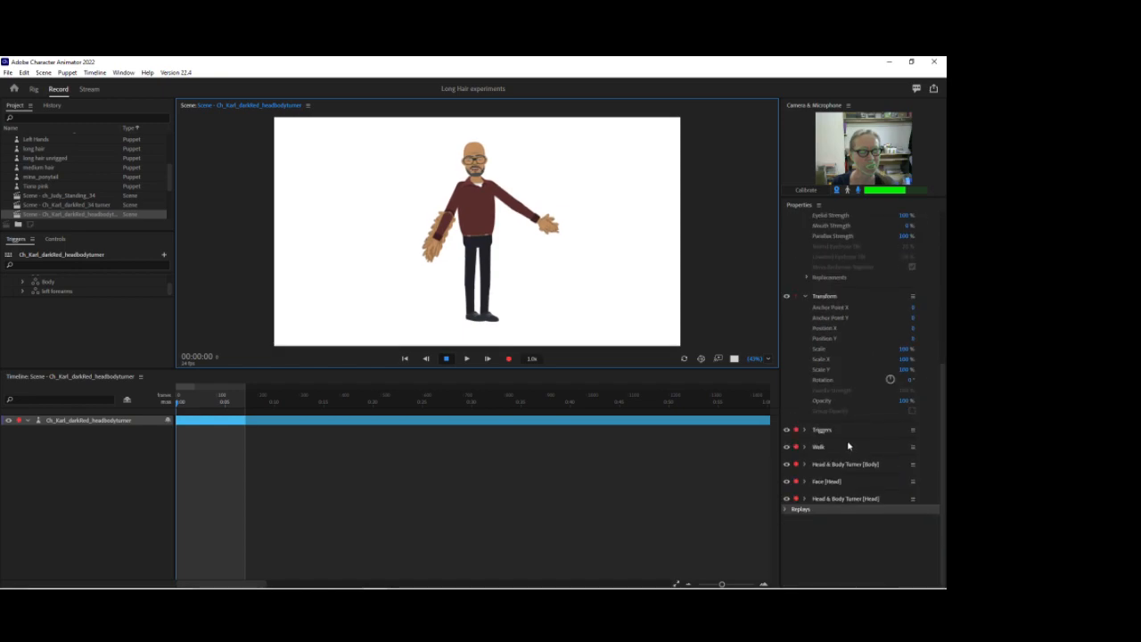
scroll(798, 393, up, 3)
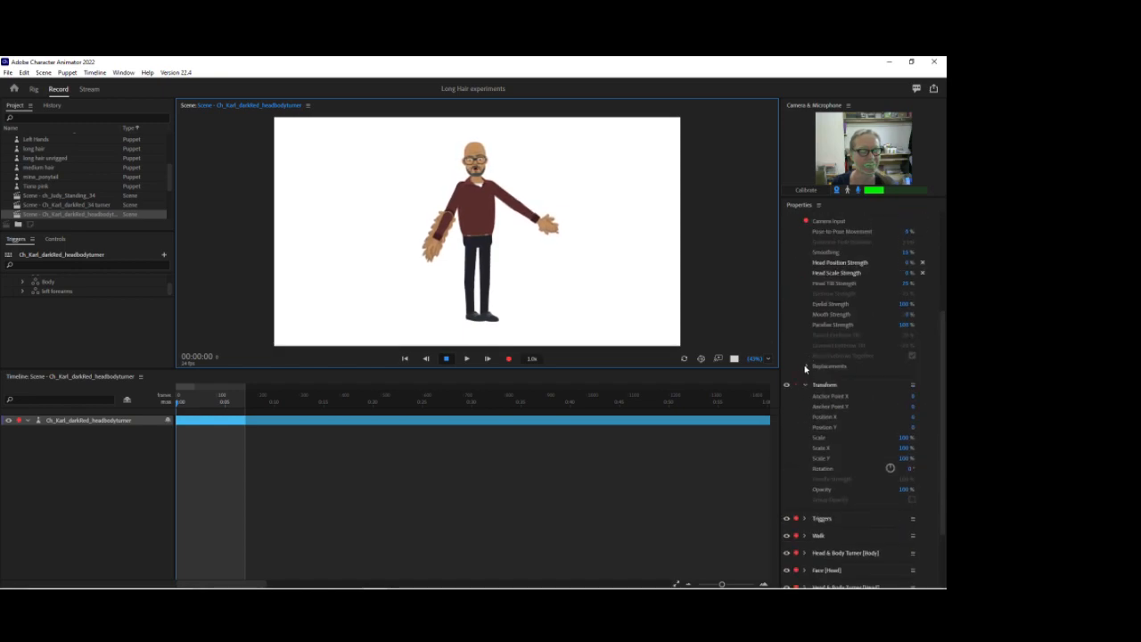
click(805, 255)
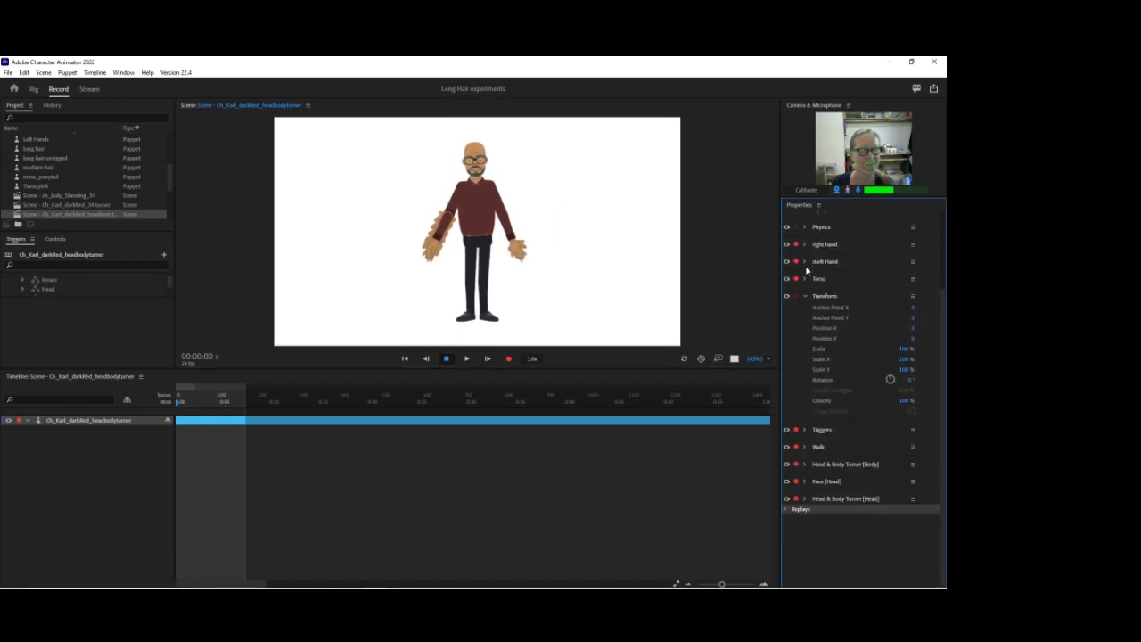
click(805, 297)
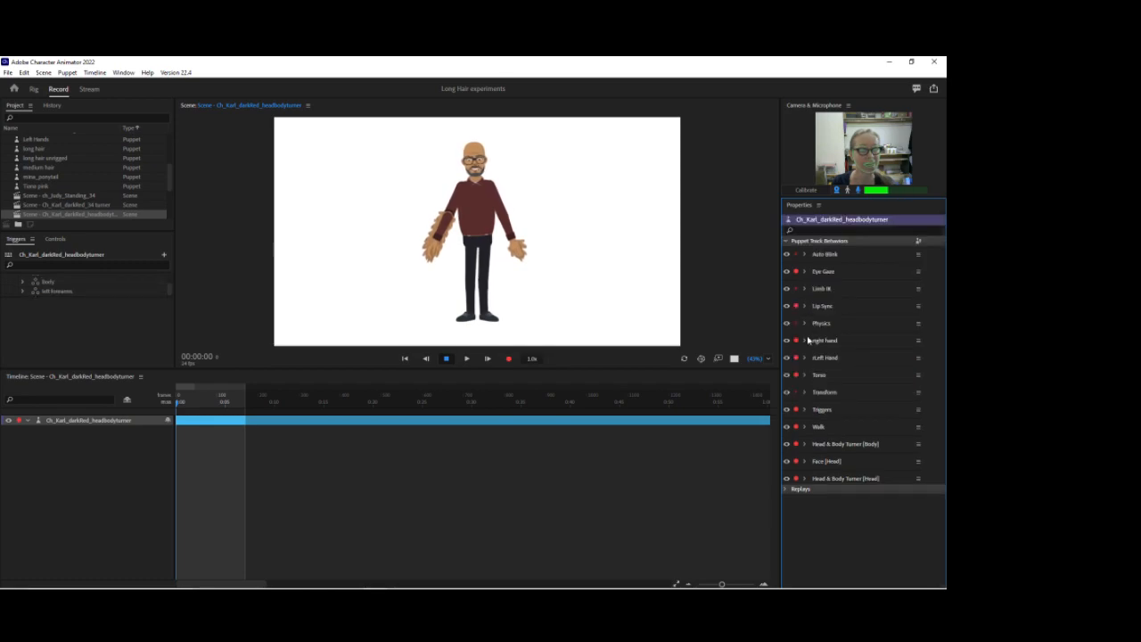
Test the puppet's walk to the right and set the Walk behavior's Strength to 74%
click(838, 426)
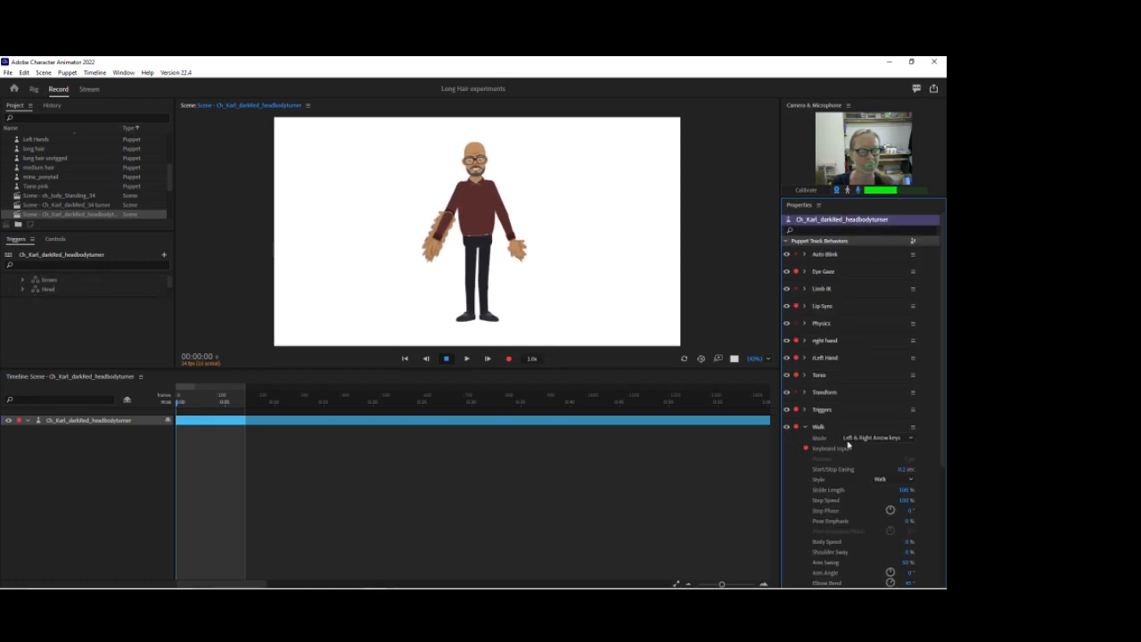
scroll(843, 446, down, 4)
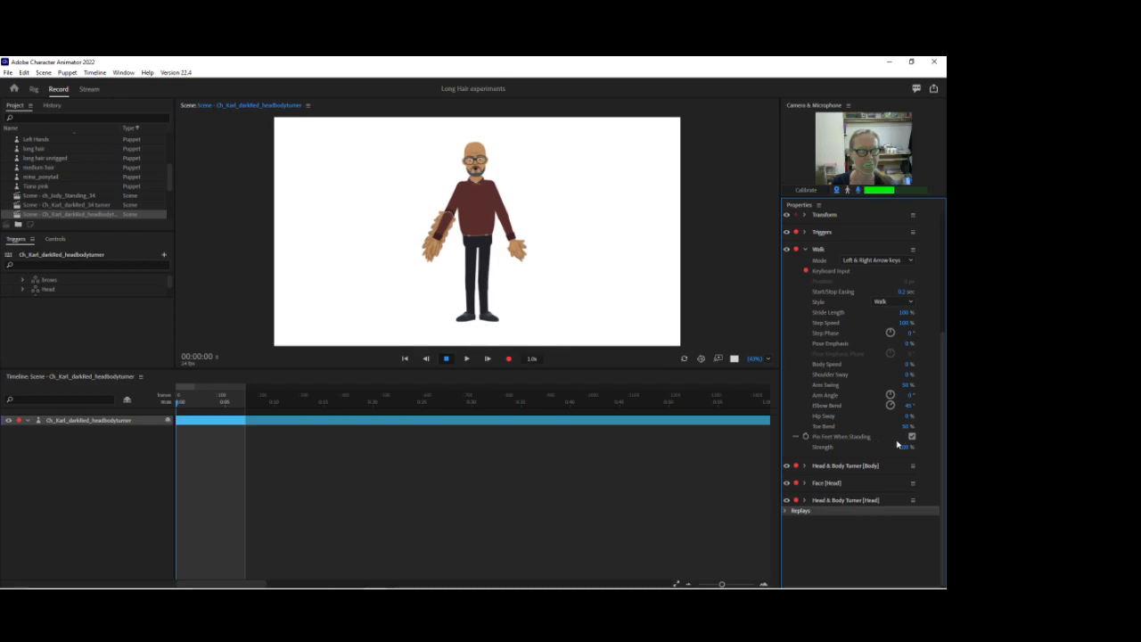
key(Right)
drag(907, 451, 907, 466)
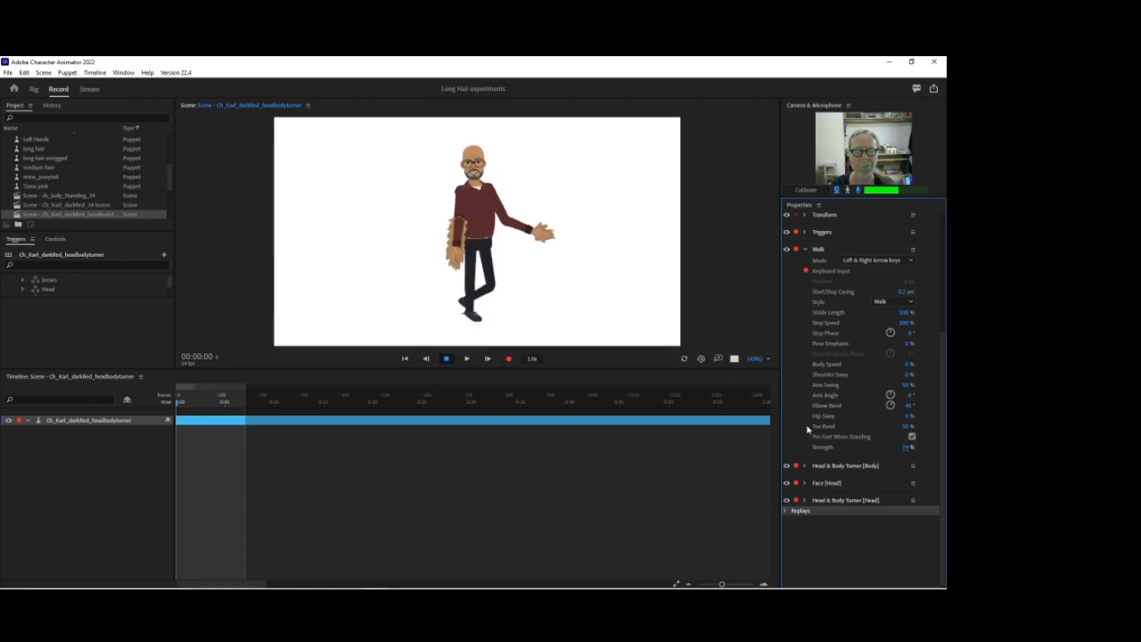
click(685, 360)
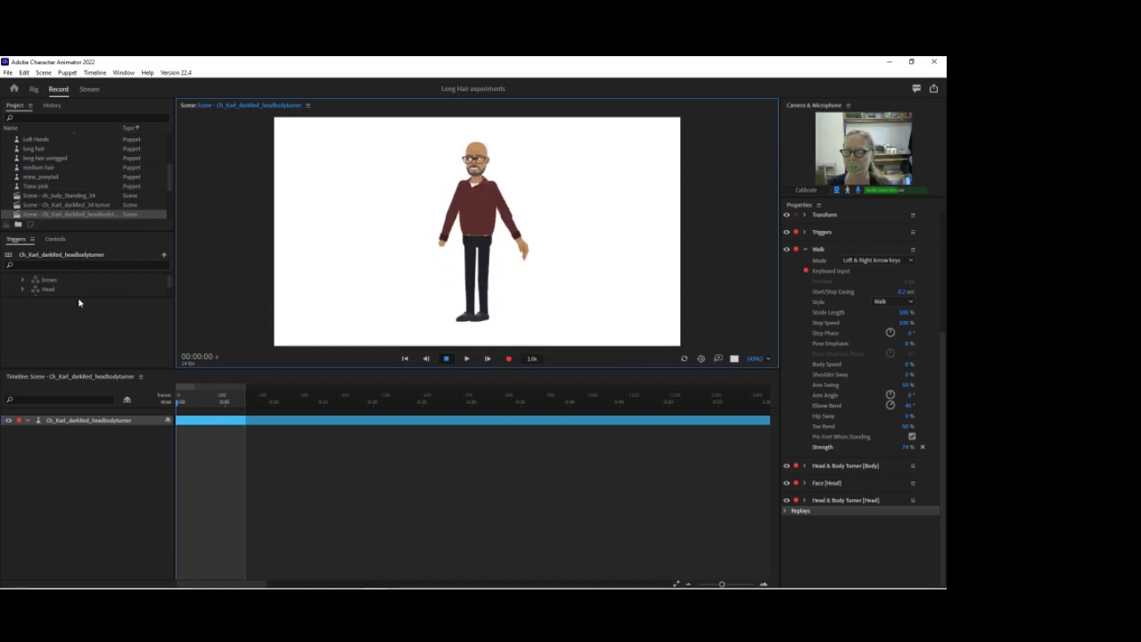
Enable Latch for the right profile trigger in the Head swap set
drag(77, 295, 73, 322)
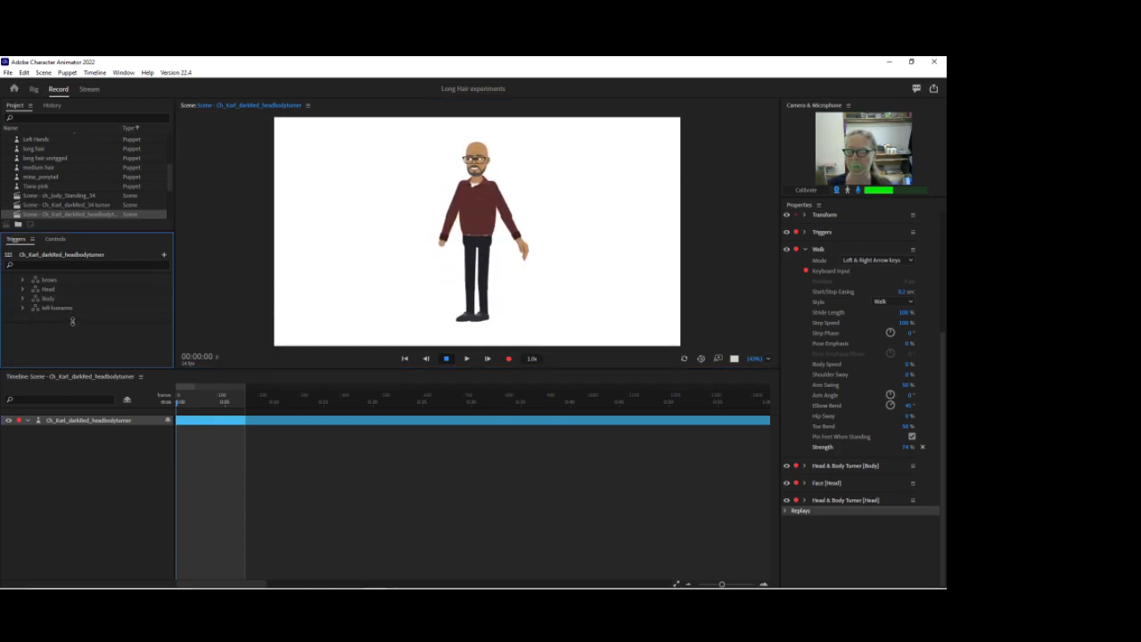
click(23, 290)
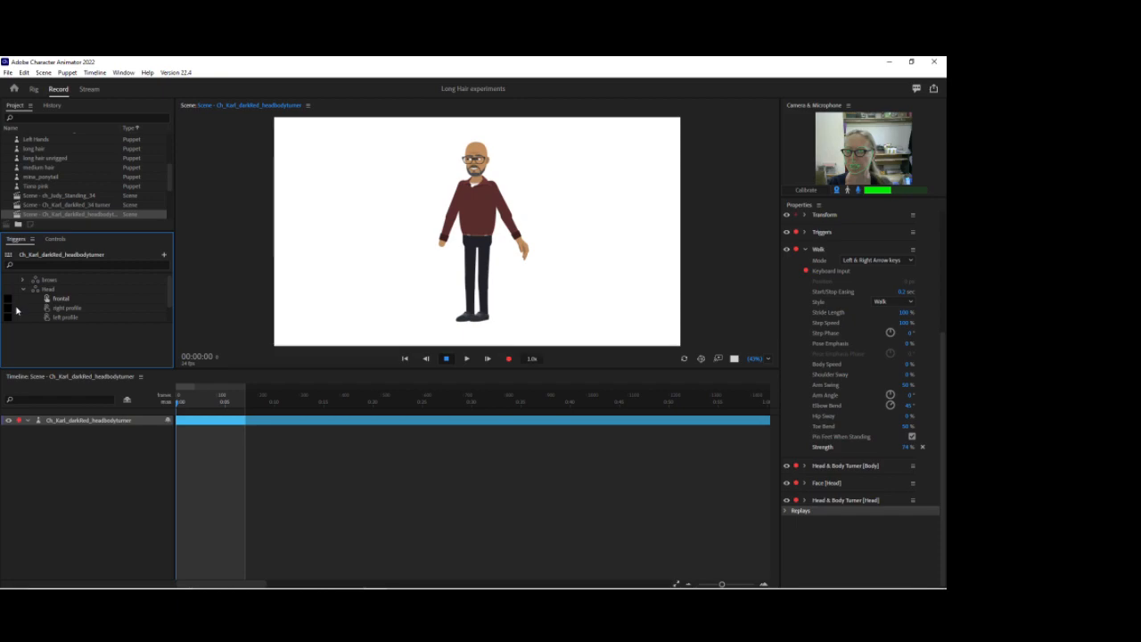
click(10, 309)
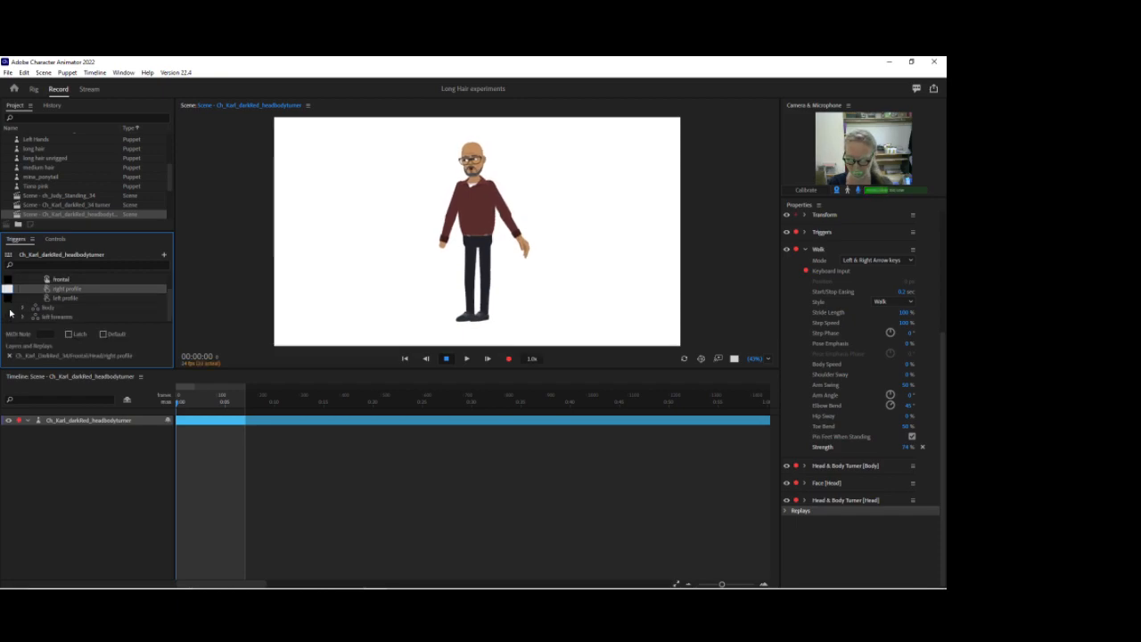
click(68, 334)
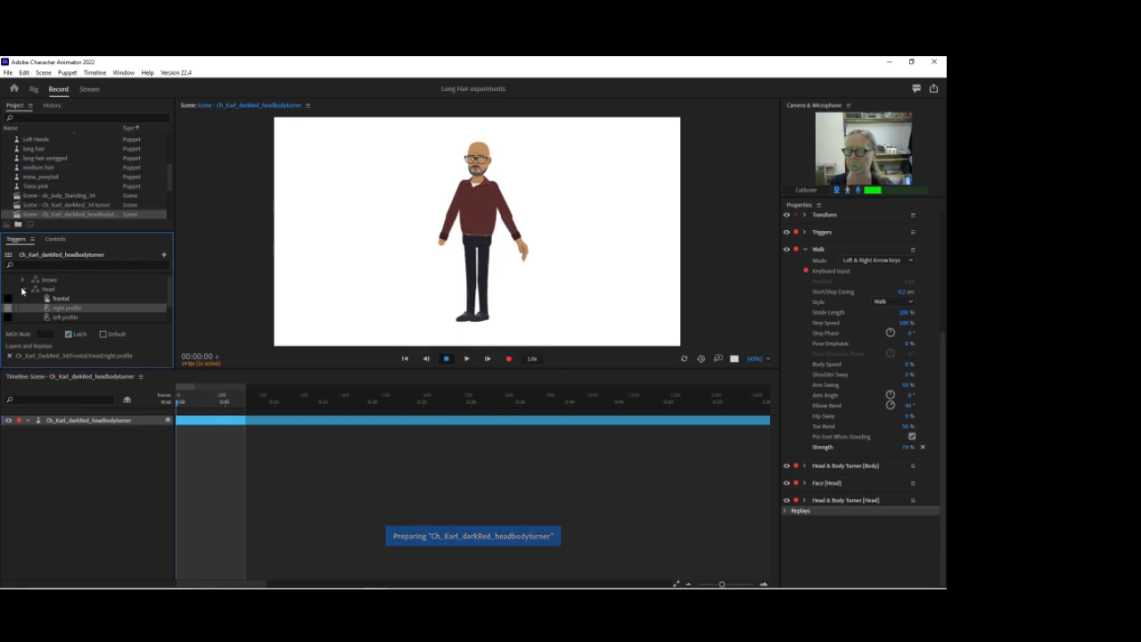
Try the Right Quarter and Right Profile triggers in the Body swap set and enable Latch for Right Profile
click(21, 290)
click(23, 300)
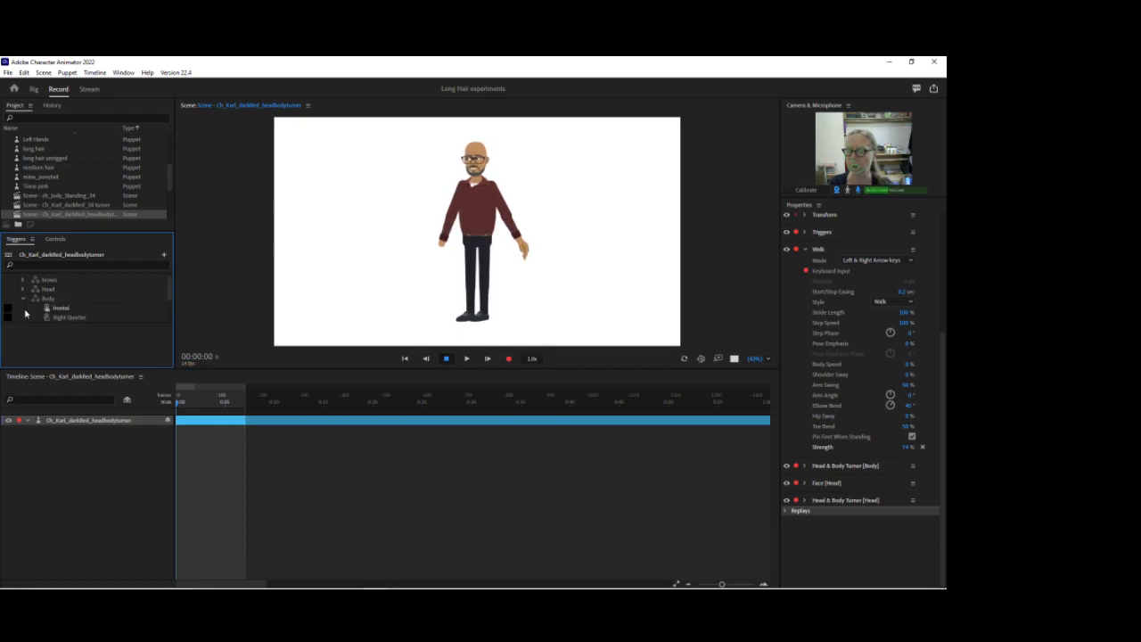
click(12, 318)
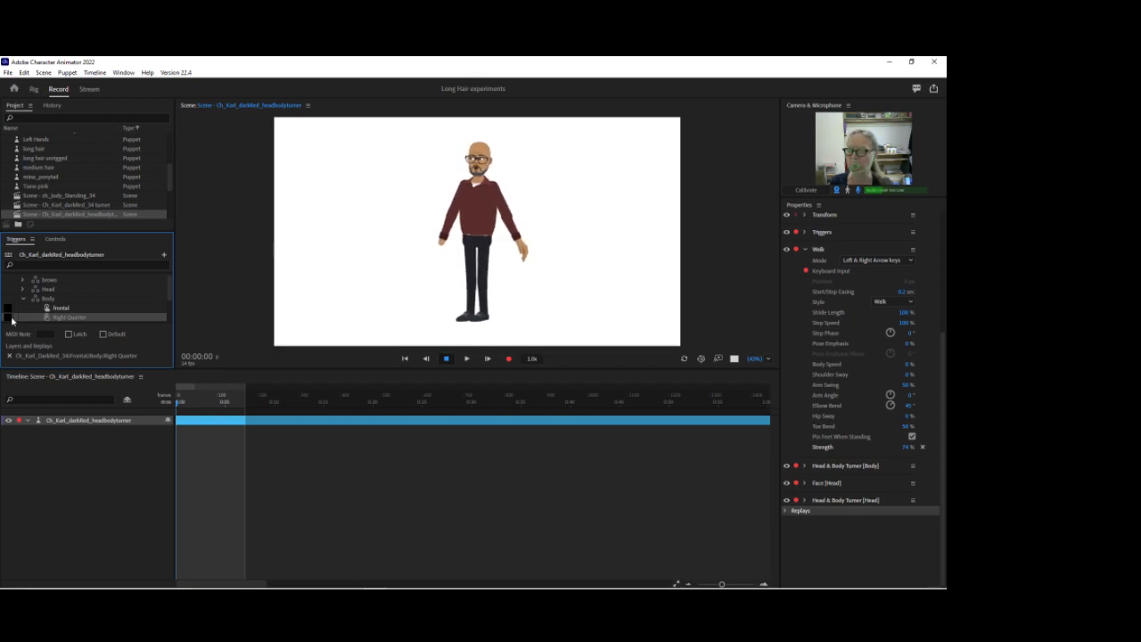
scroll(14, 314, down, 1)
right_click(11, 299)
click(8, 299)
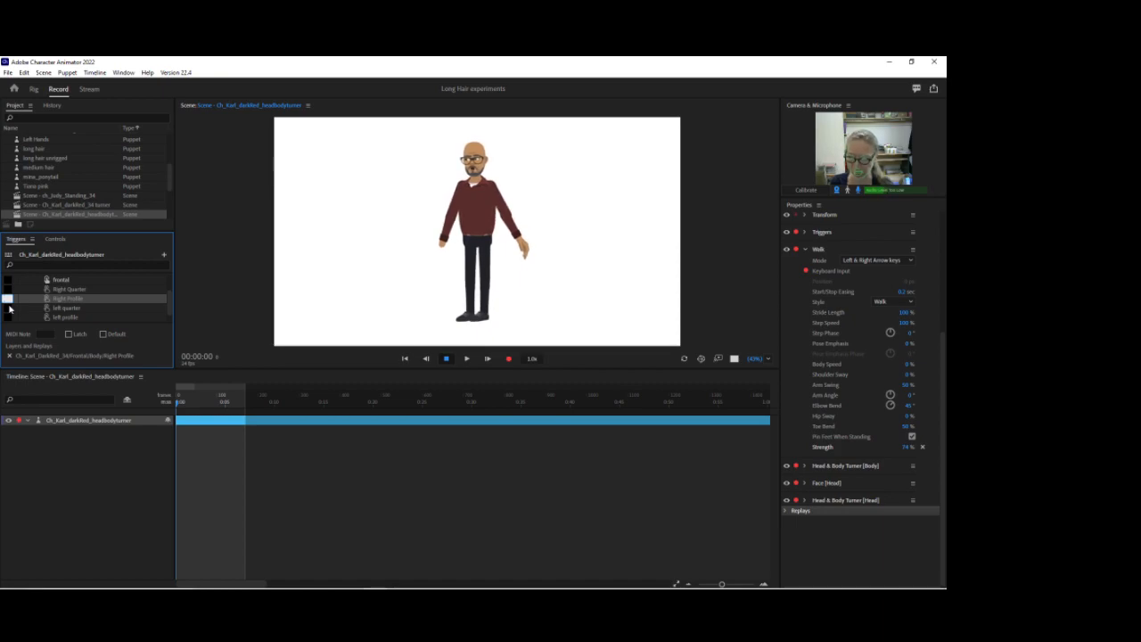
text(a)
click(74, 336)
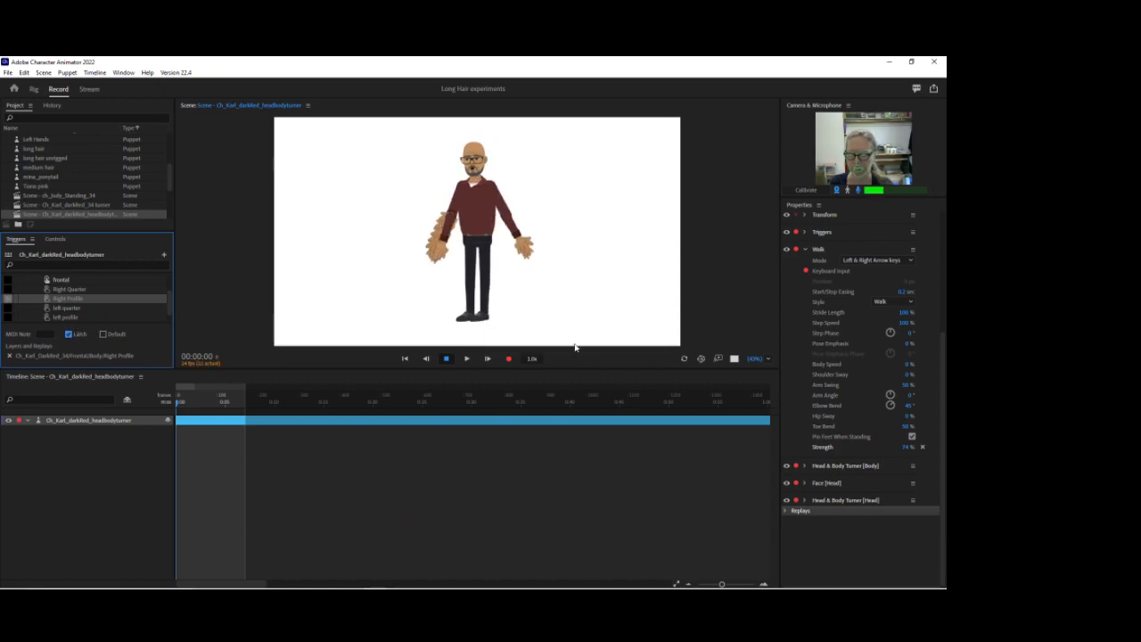
Collapse the Walk behavior's settings and disarm every behavior except Triggers for recording
click(806, 252)
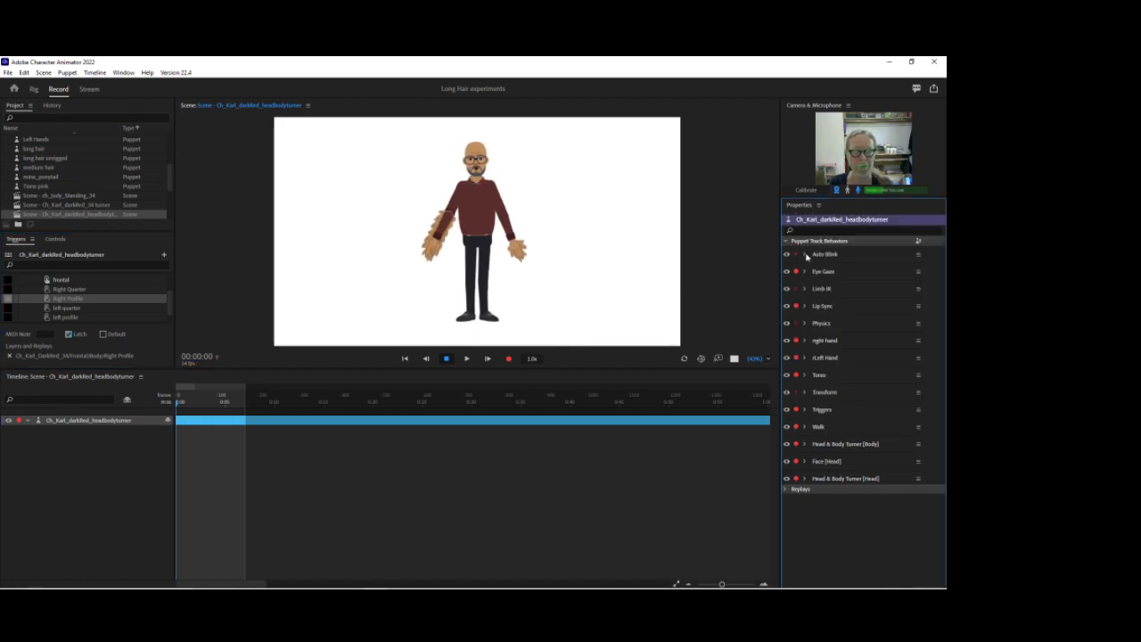
ctrl+click(797, 306)
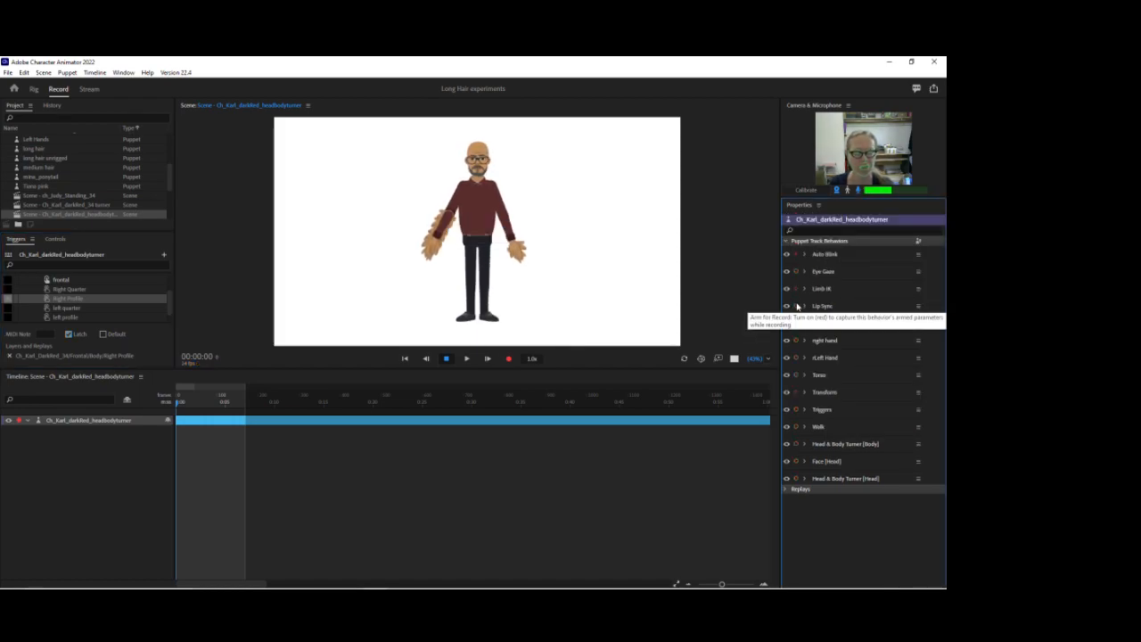
click(797, 409)
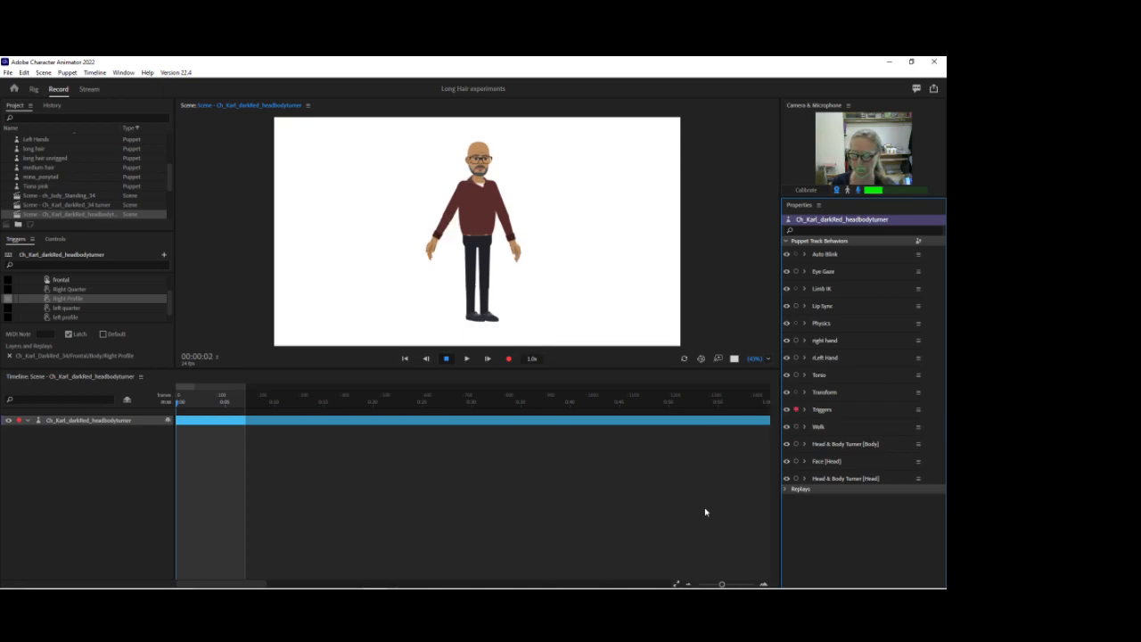
Extend the Head and Body trigger takes to about 4 seconds and delete the right profile triggers from both
drag(723, 584, 738, 584)
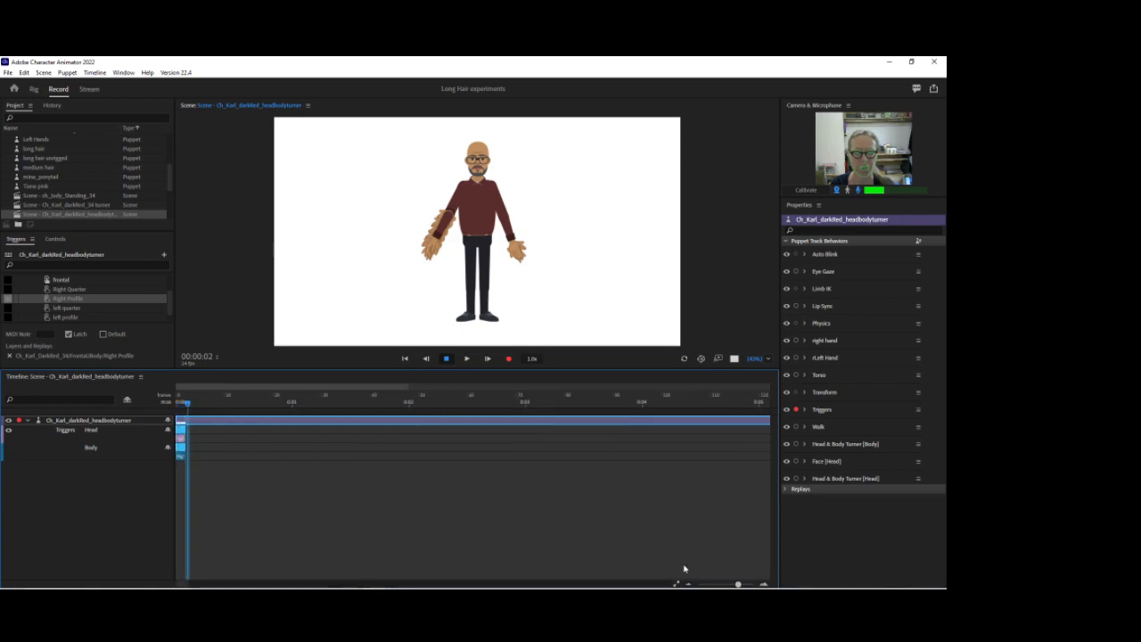
drag(187, 442, 657, 448)
click(238, 459)
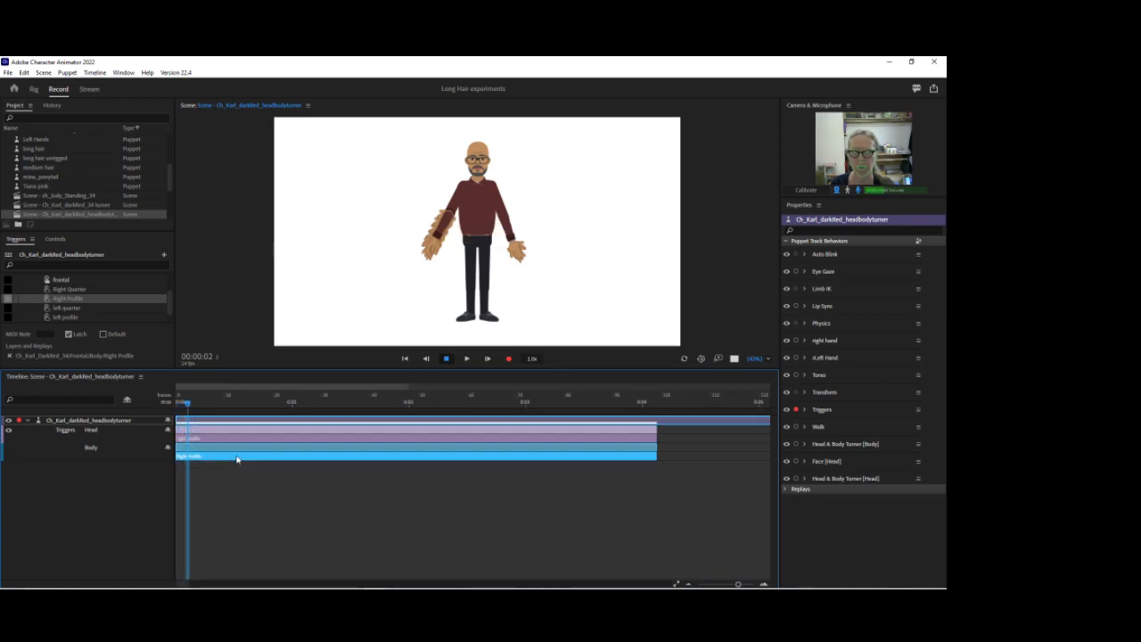
drag(237, 459, 249, 440)
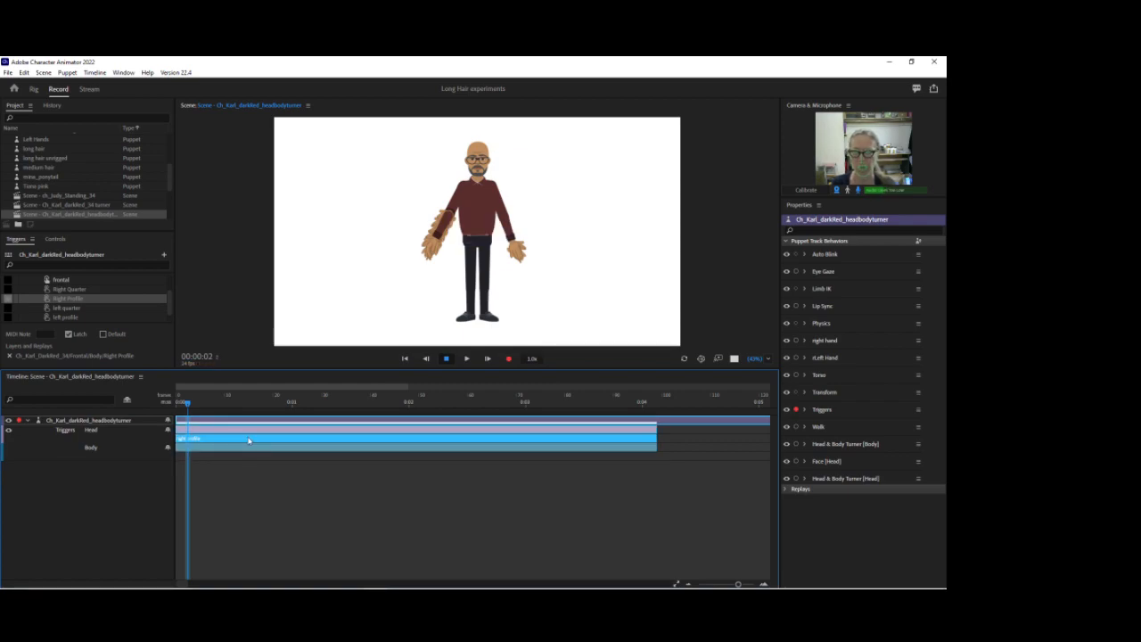
key(Delete)
Add a right profile trigger to the Head take just after 0:01 and lengthen it to just past 0:02
right_click(313, 440)
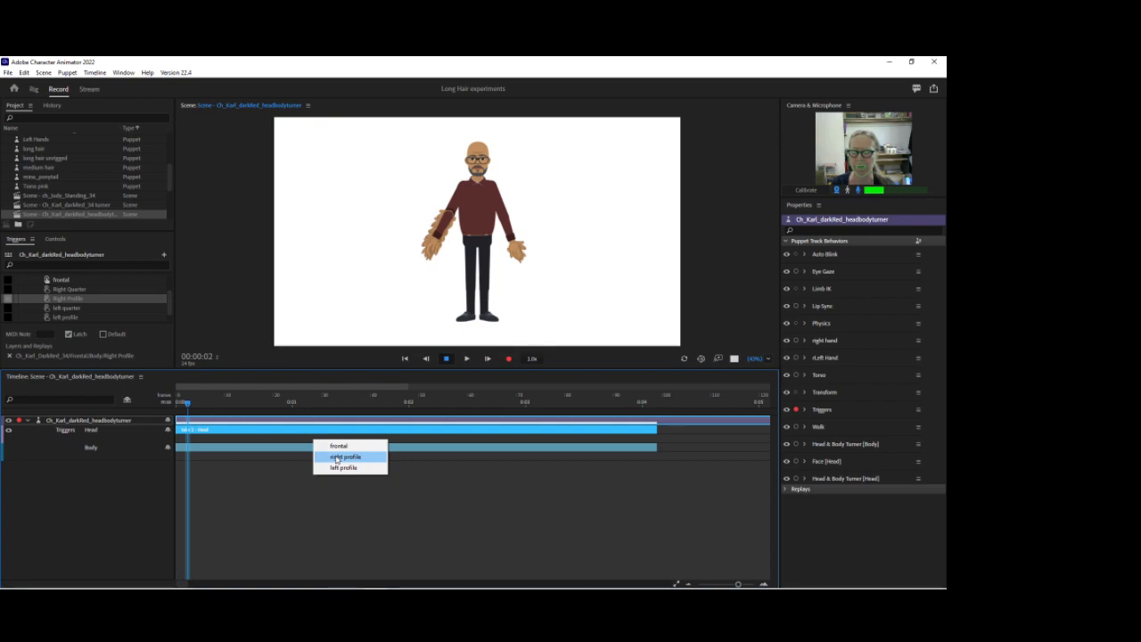
click(336, 459)
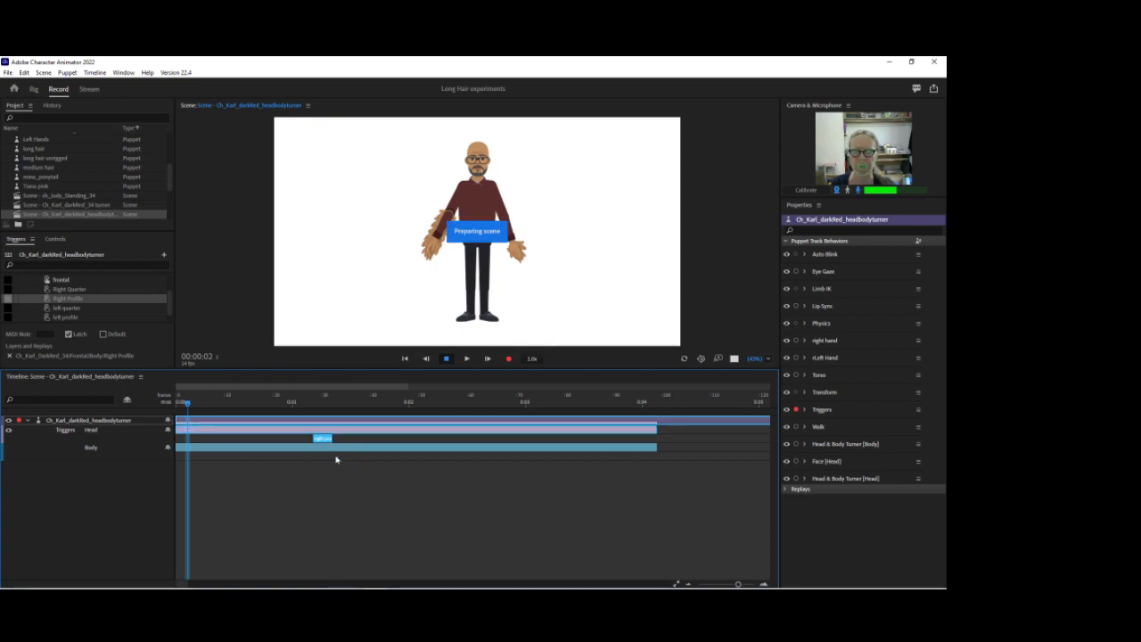
mouse_move(295, 403)
mouse_down()
mouse_move(334, 403)
mouse_move(295, 403)
mouse_move(309, 403)
mouse_up()
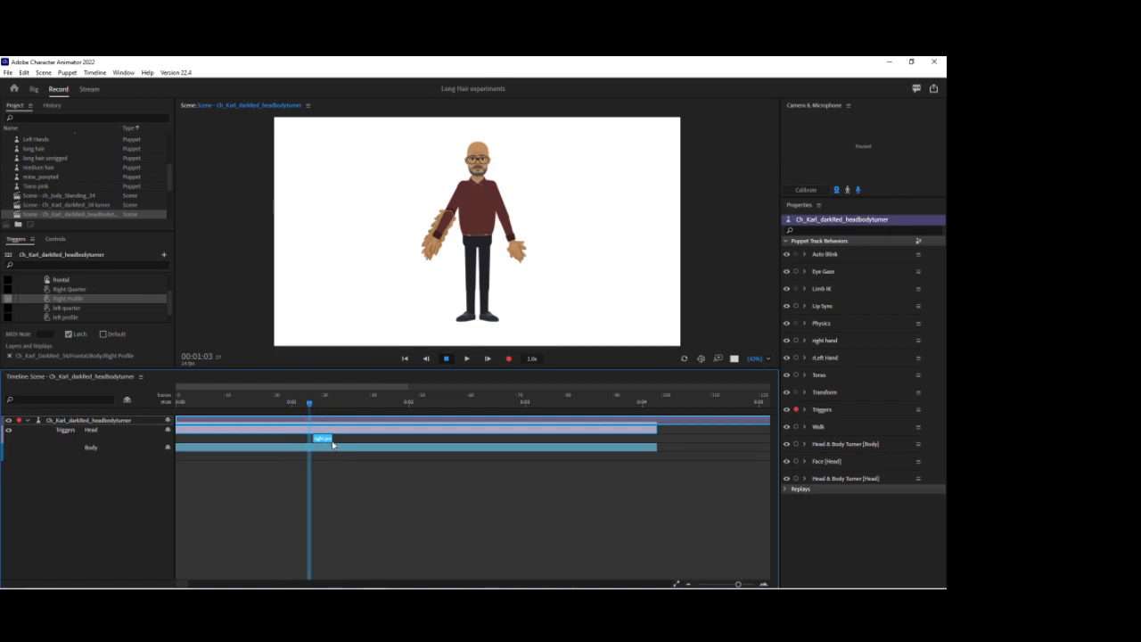
drag(333, 442, 428, 441)
Add a left profile trigger to the Body take from about frame 9 and extend it to about frame 20
drag(738, 584, 744, 584)
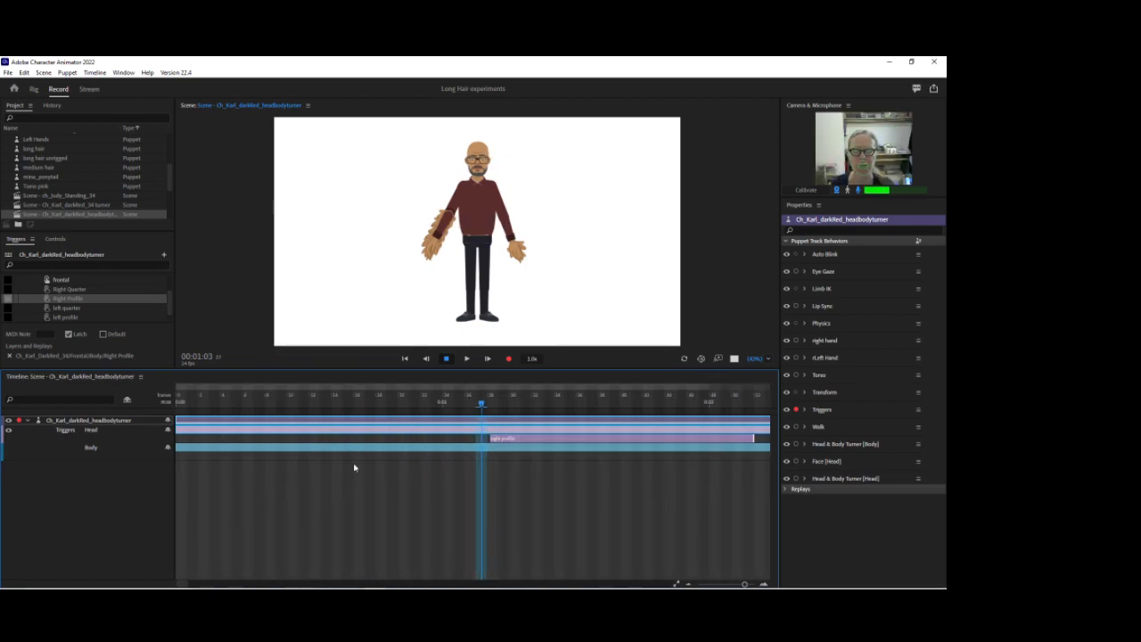
right_click(279, 458)
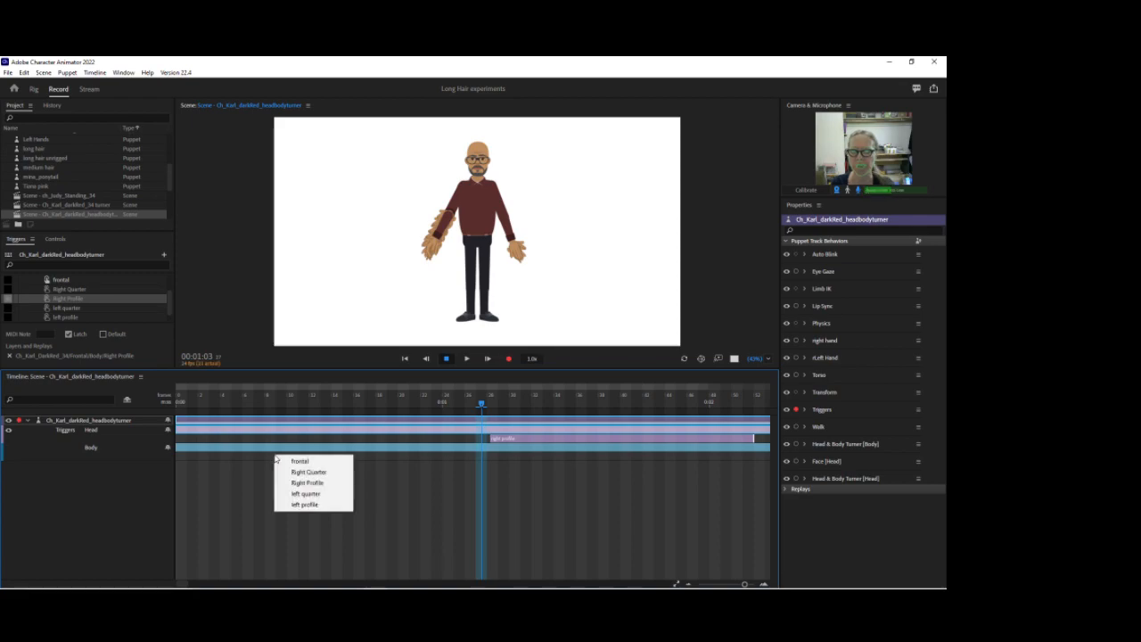
click(303, 505)
drag(319, 457, 397, 457)
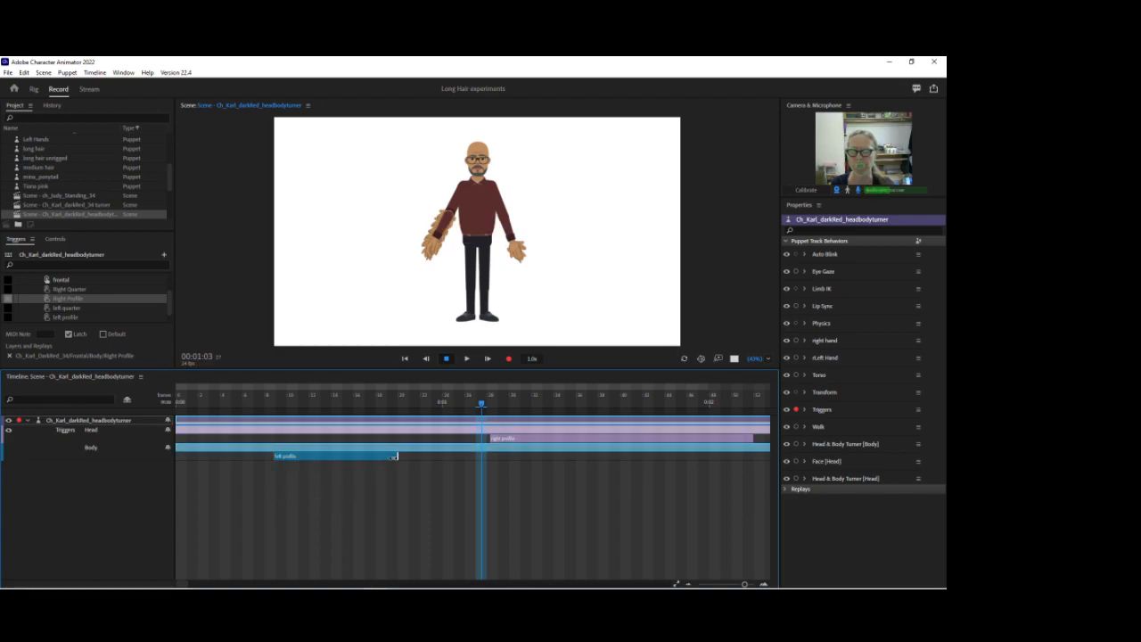
Place the playhead at frame 14 inside the left profile trigger, disarm the Triggers behavior and check the trigger's view options
click(336, 401)
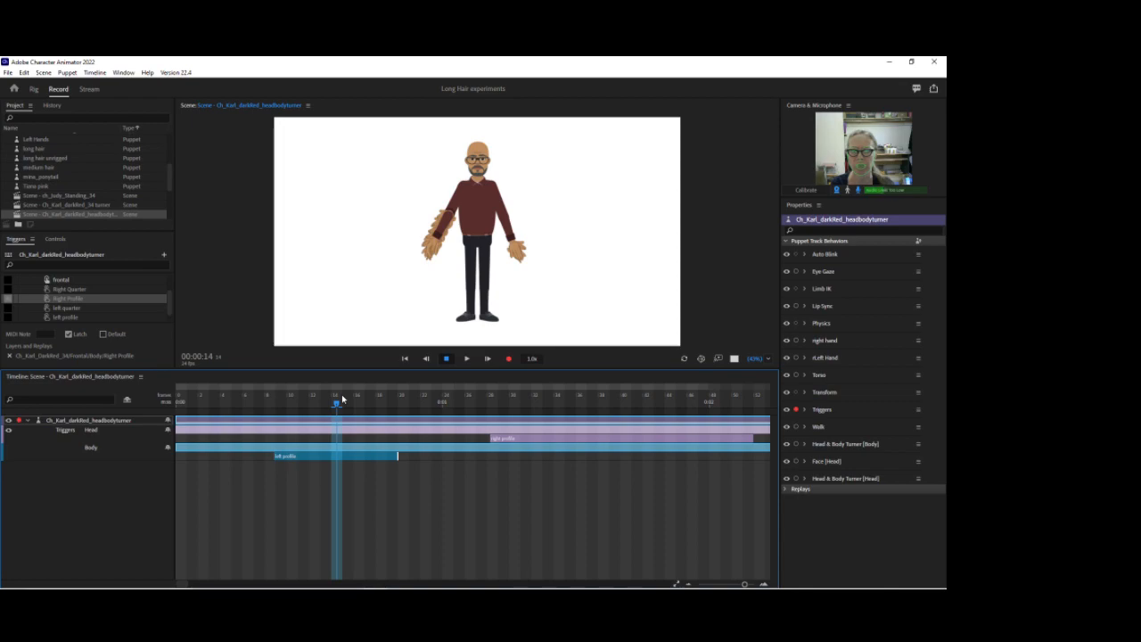
click(796, 409)
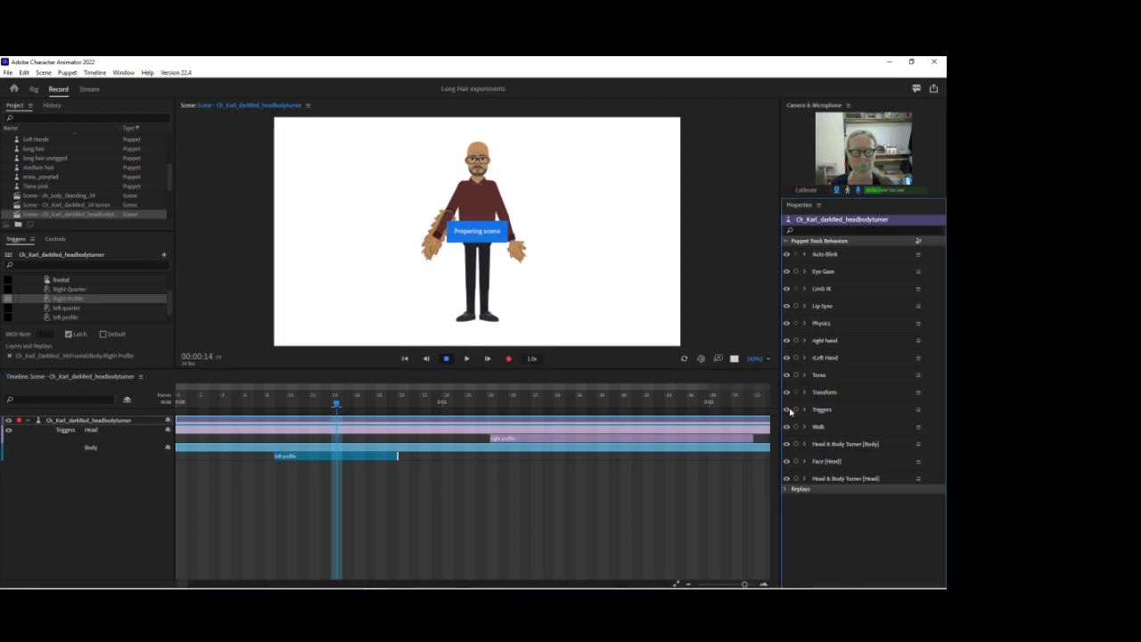
right_click(370, 458)
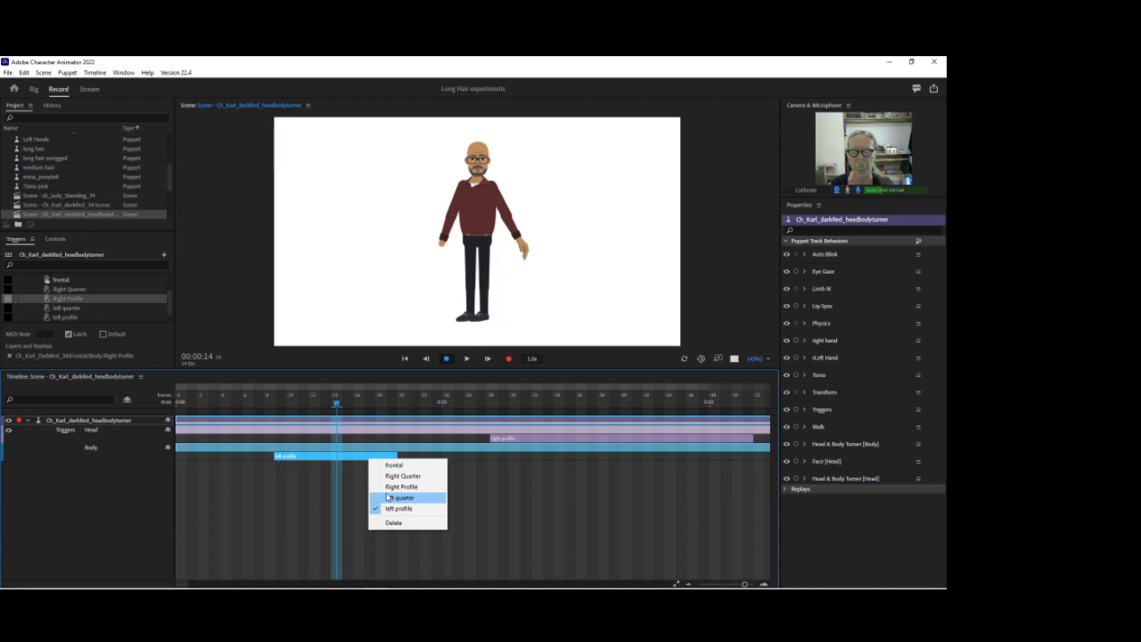
click(323, 461)
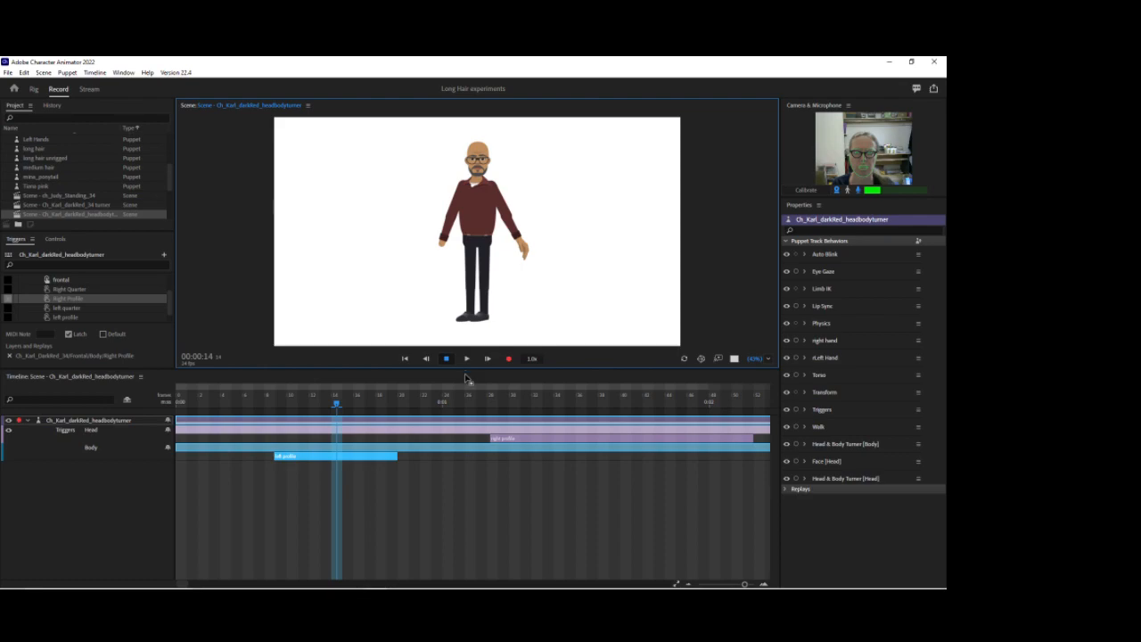
Arm the Walk behavior, test the walk at frame 14 and at 1:06, and rearm the other behaviors
click(797, 427)
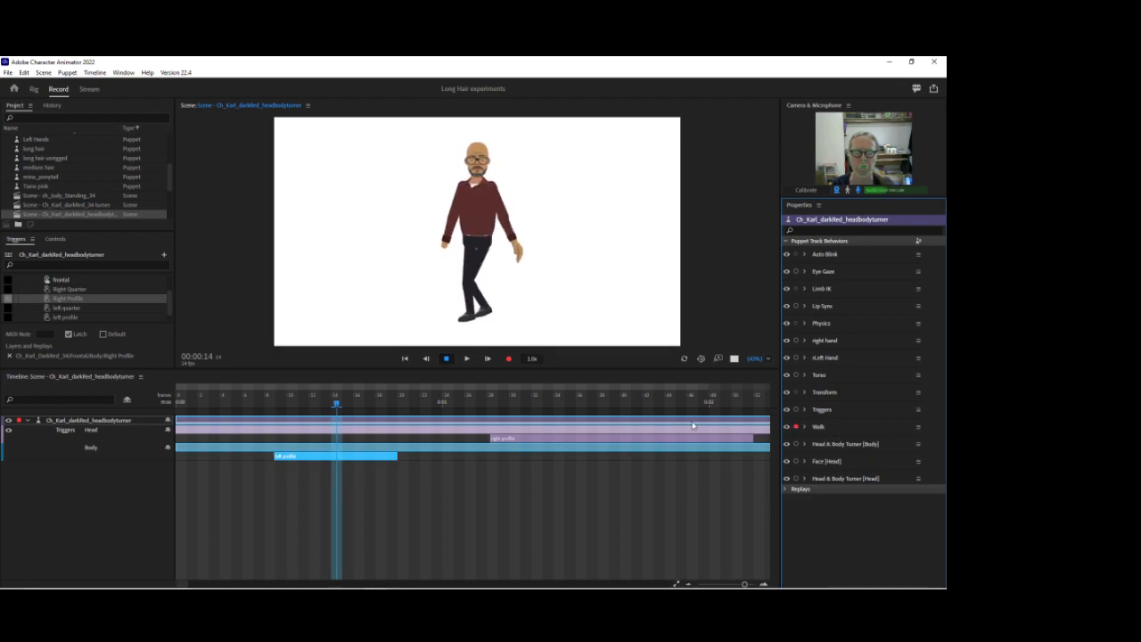
click(513, 402)
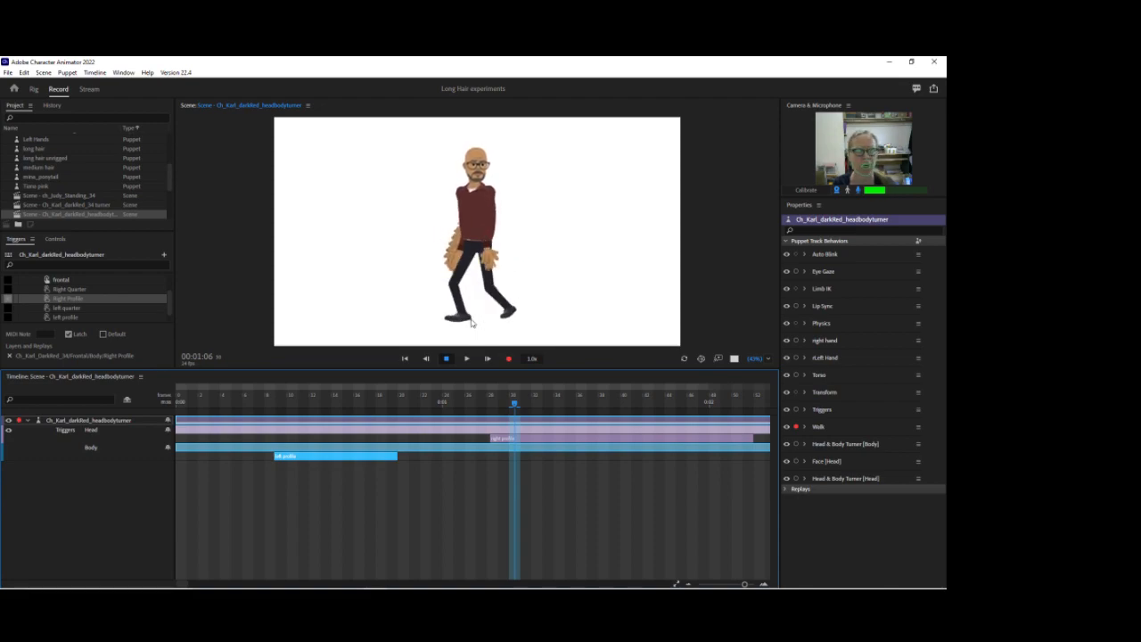
click(797, 479)
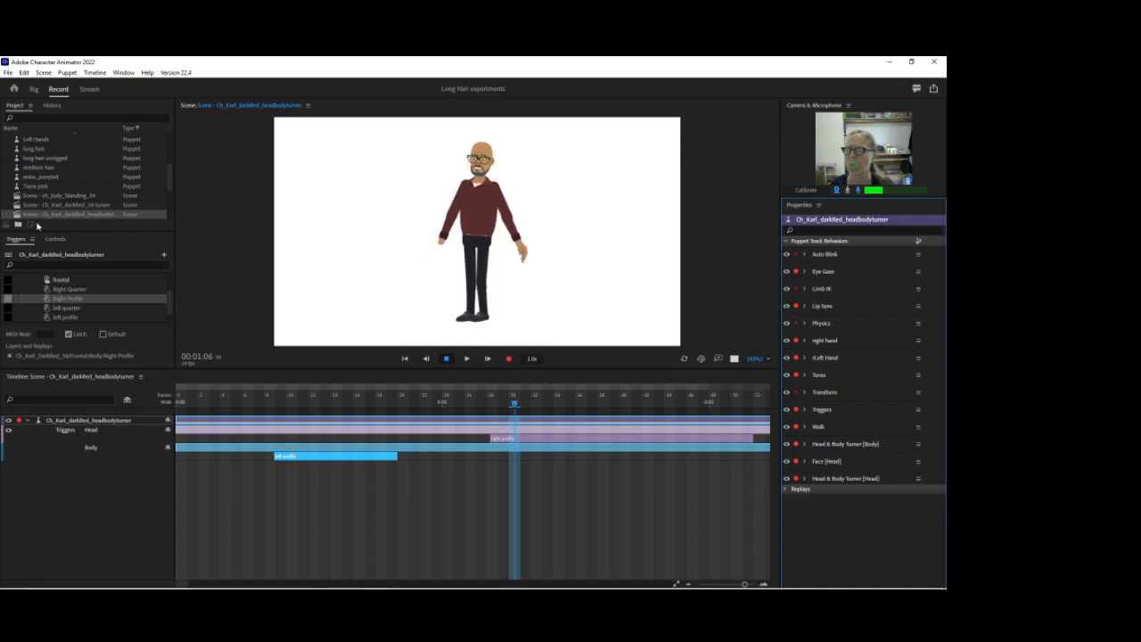
Return to the puppet's rig and inspect the default layer of the right forearms in the left profile's Right Arm
click(33, 90)
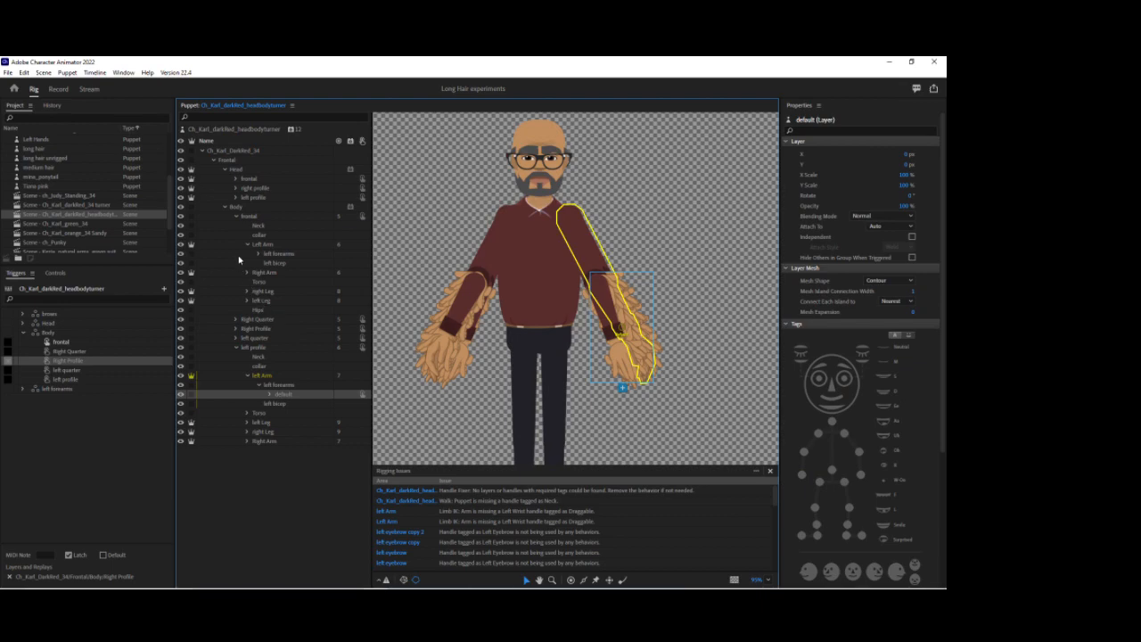
click(238, 349)
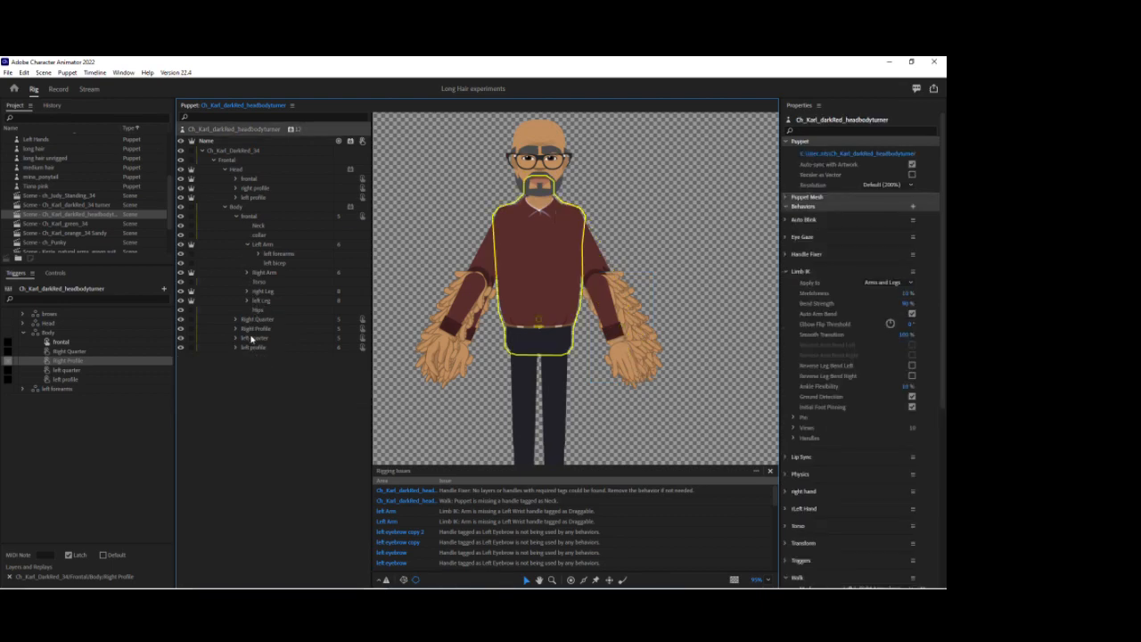
click(252, 350)
click(236, 348)
click(248, 377)
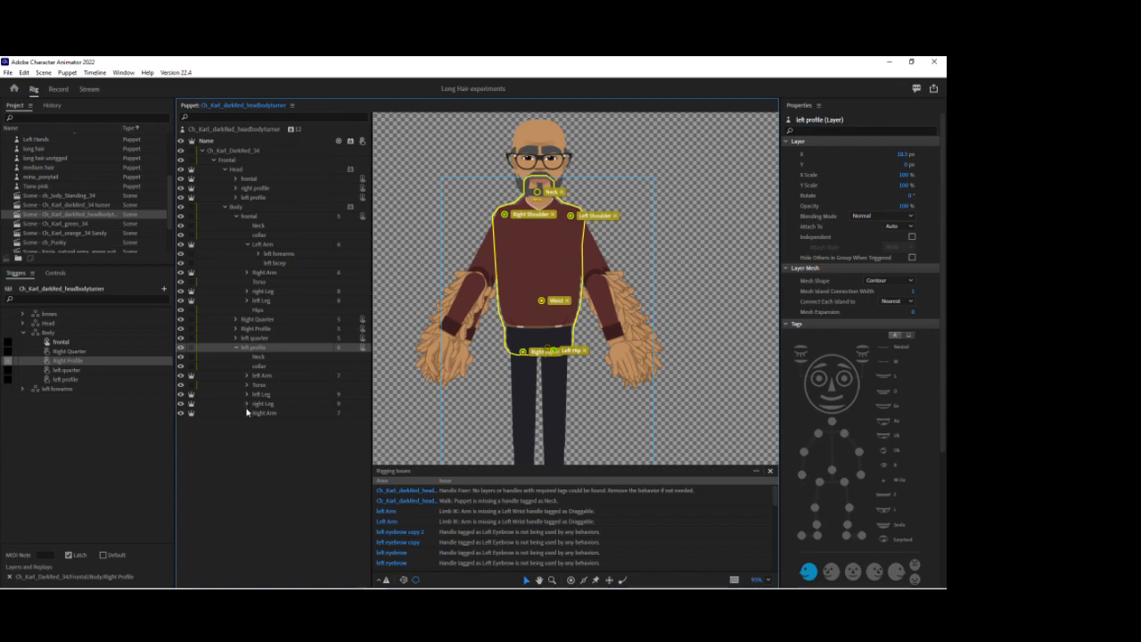
click(247, 413)
click(287, 436)
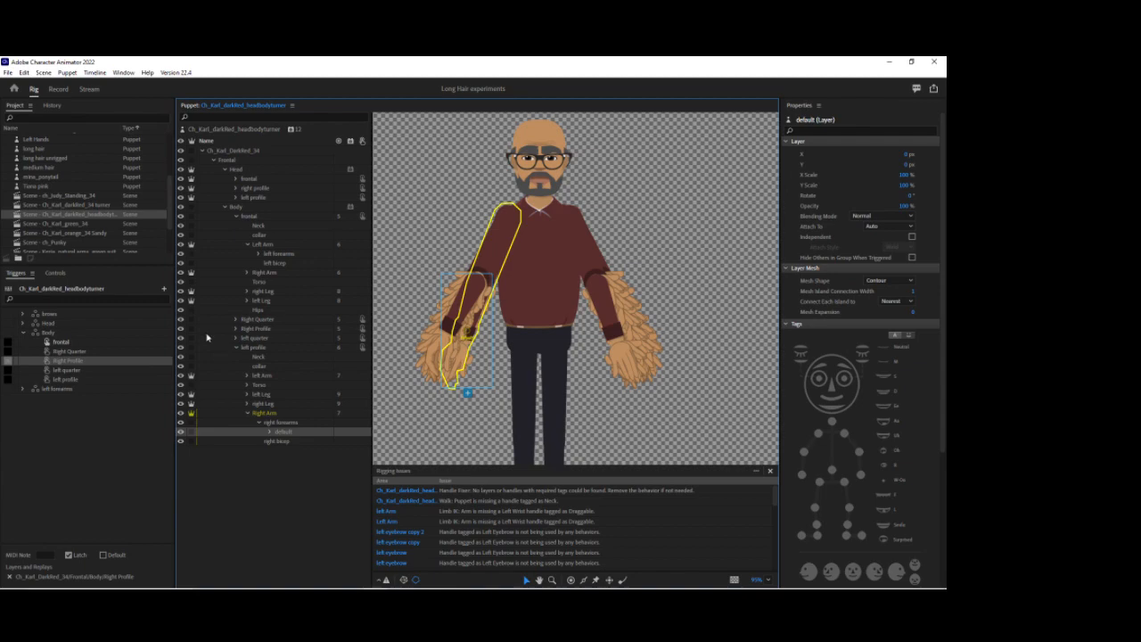
Collapse and hide the frontal body view to reveal the left profile, and select its Right Arm layer
click(237, 216)
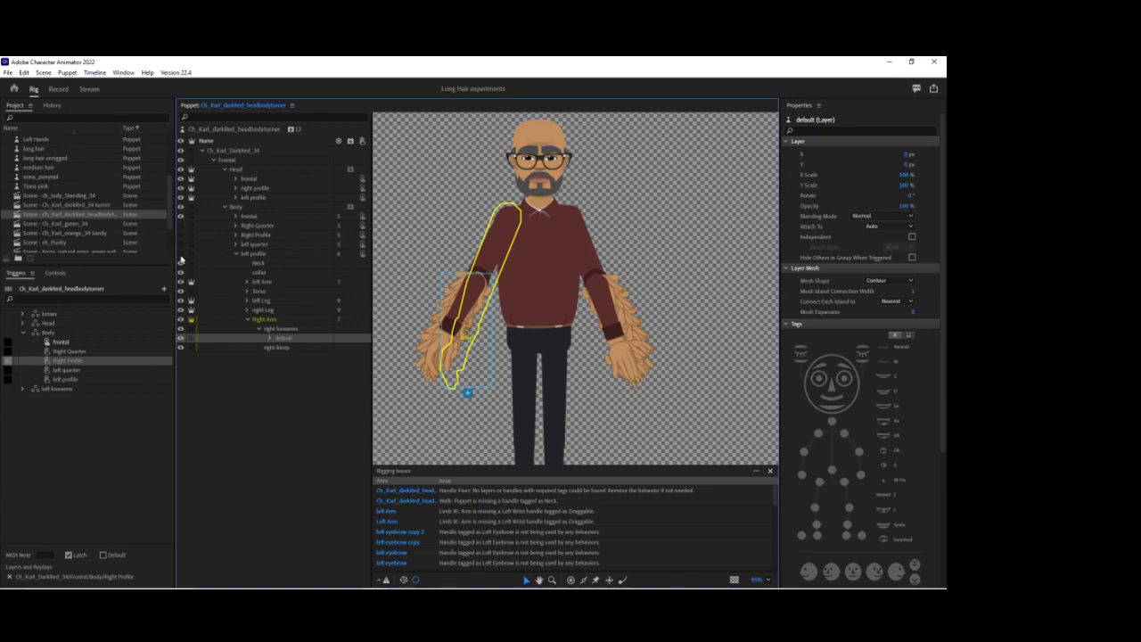
click(182, 216)
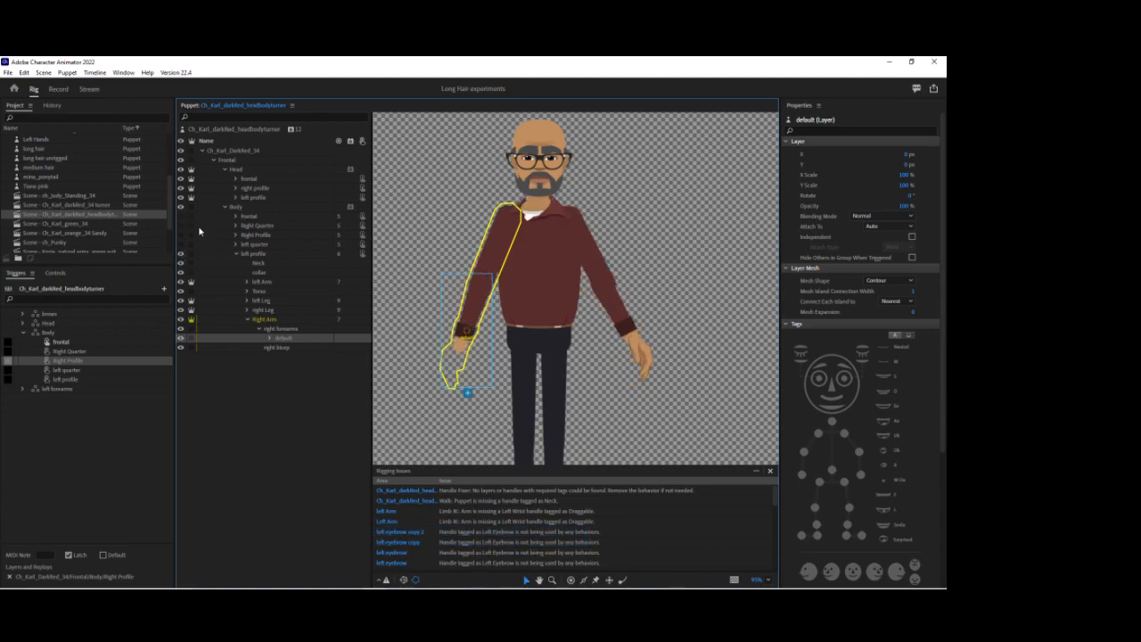
click(270, 322)
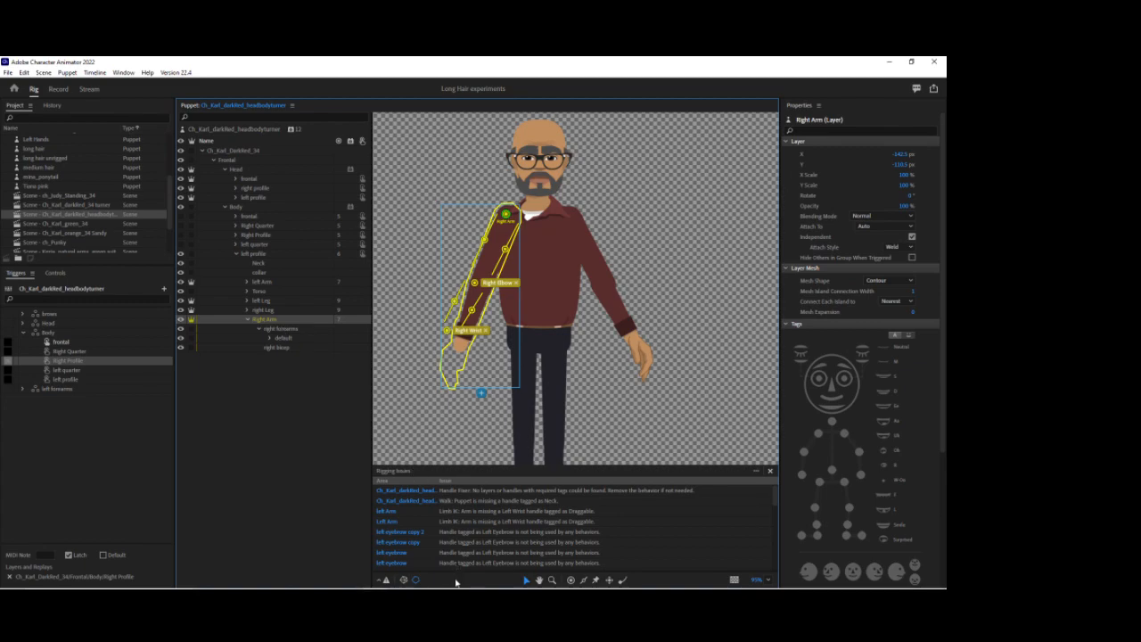
Switch to the character's Illustrator file and inspect the artwork and sublayers of the left profile's Right Arm
click(399, 579)
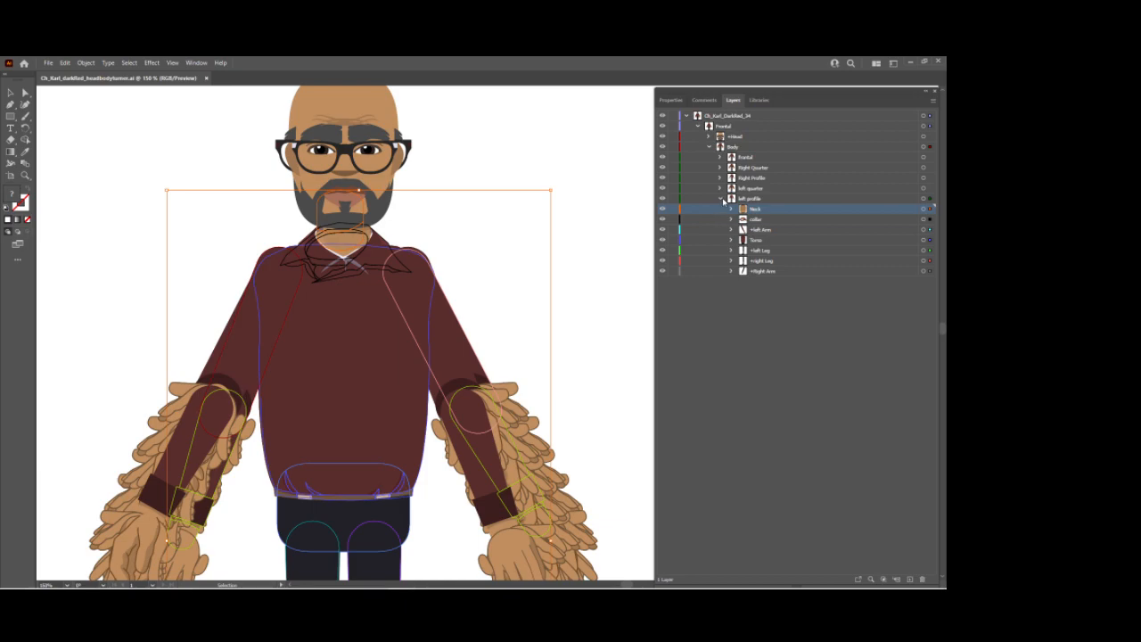
click(763, 271)
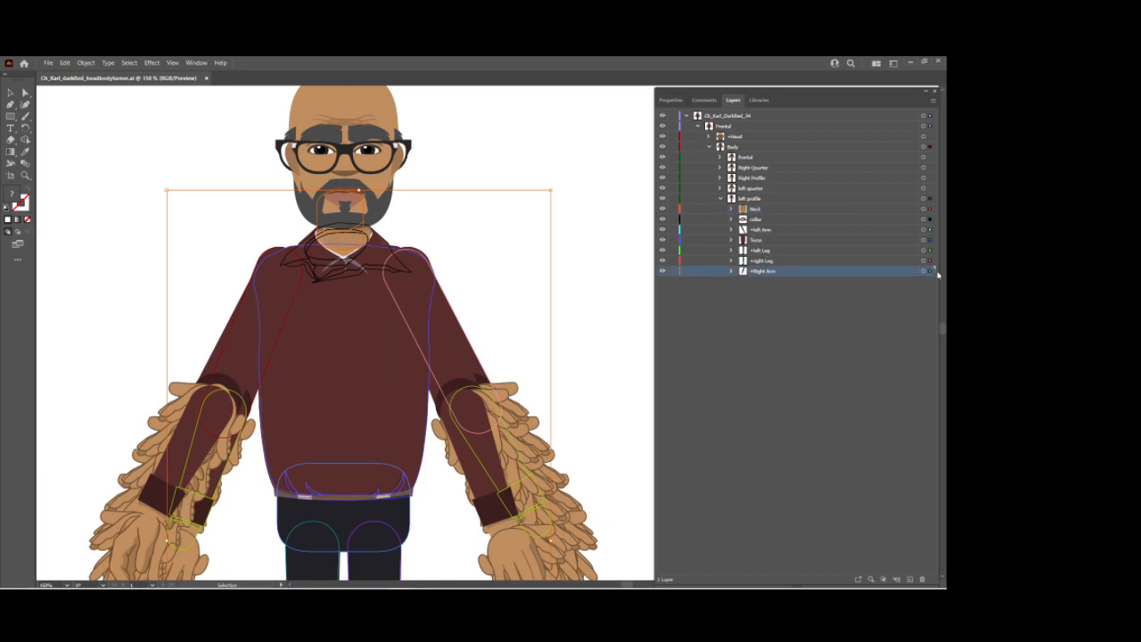
click(923, 272)
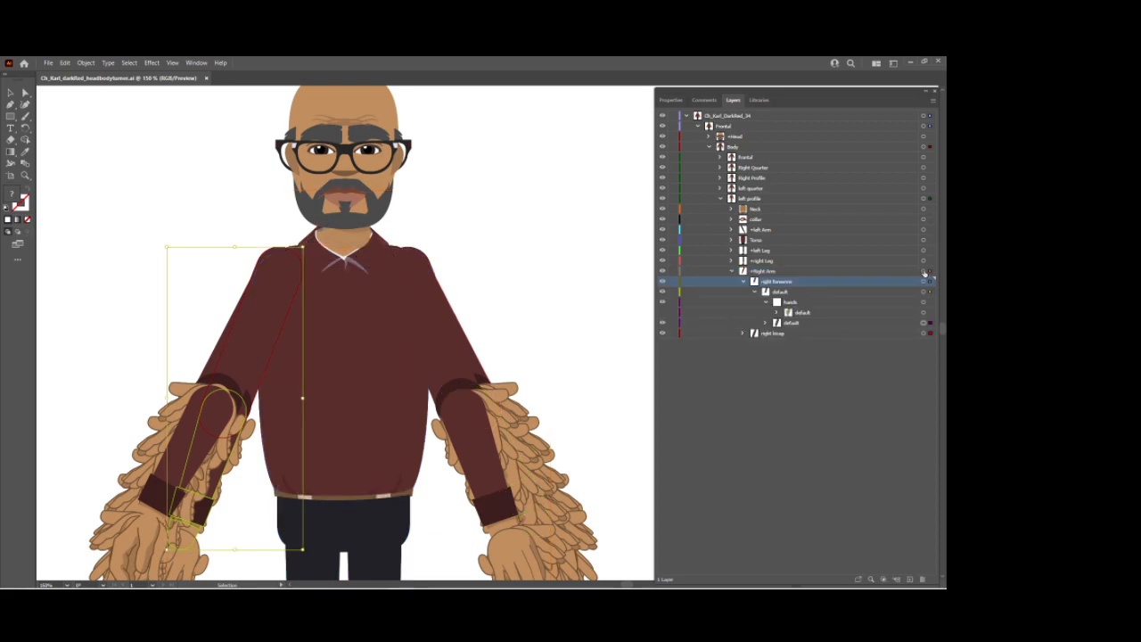
click(755, 292)
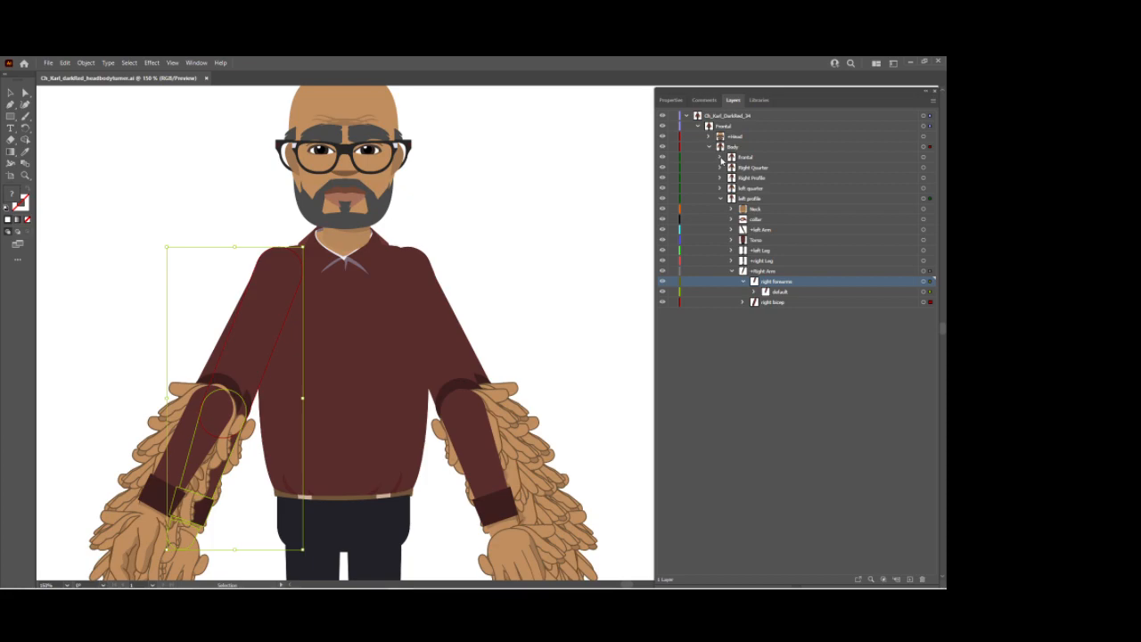
Examine the forearm layers of the frontal body's Right Arm, including the default forearm
click(720, 158)
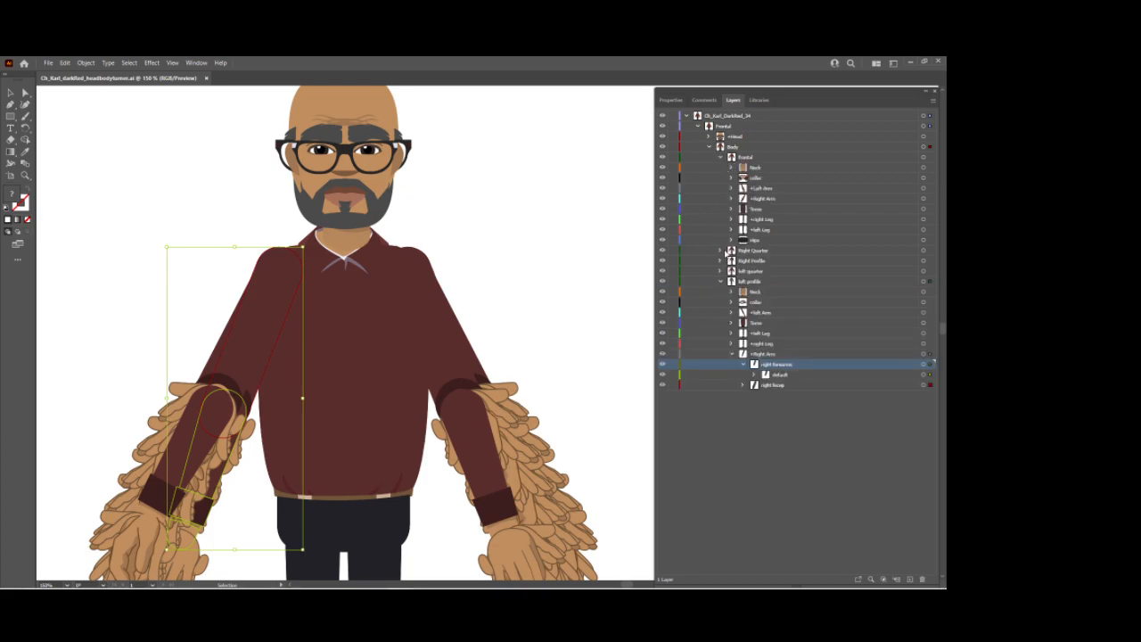
click(732, 199)
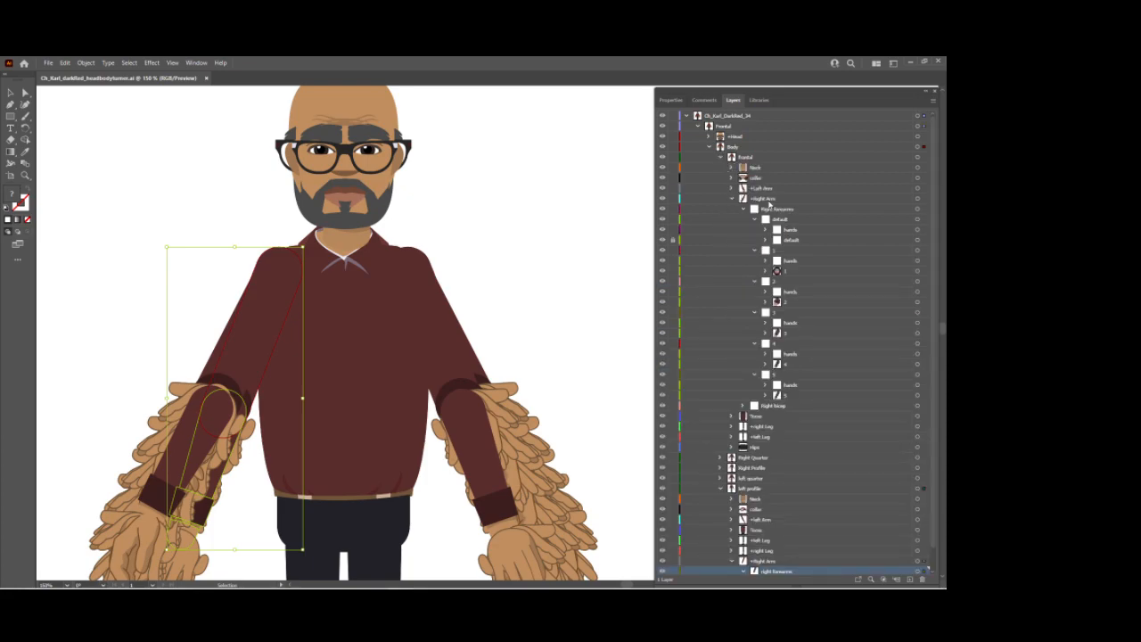
click(742, 208)
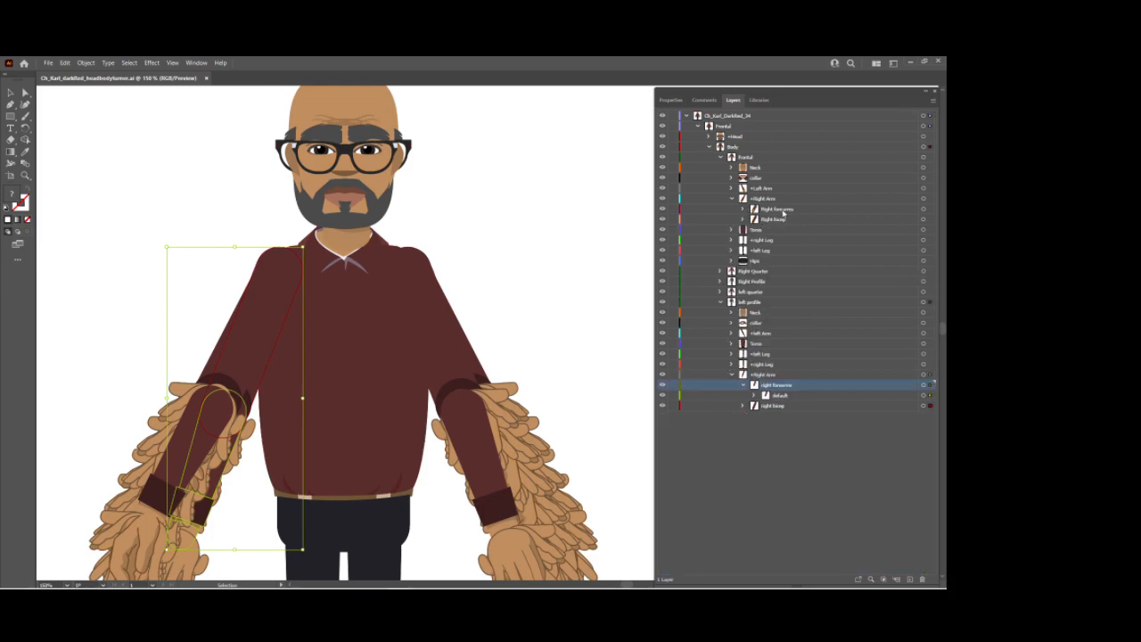
click(924, 209)
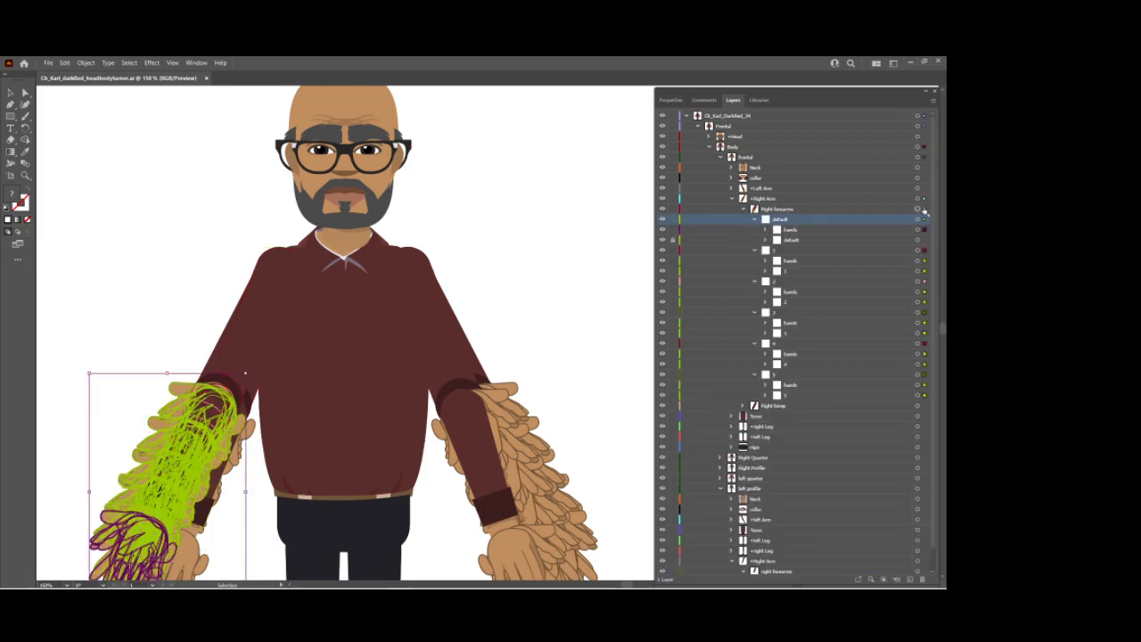
click(869, 240)
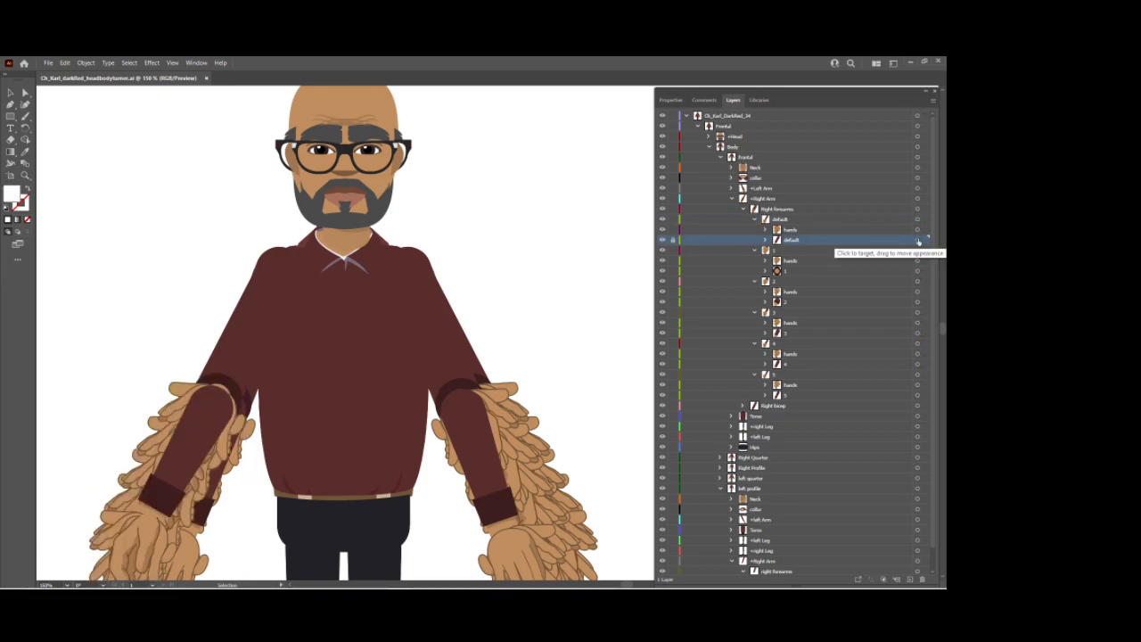
click(754, 219)
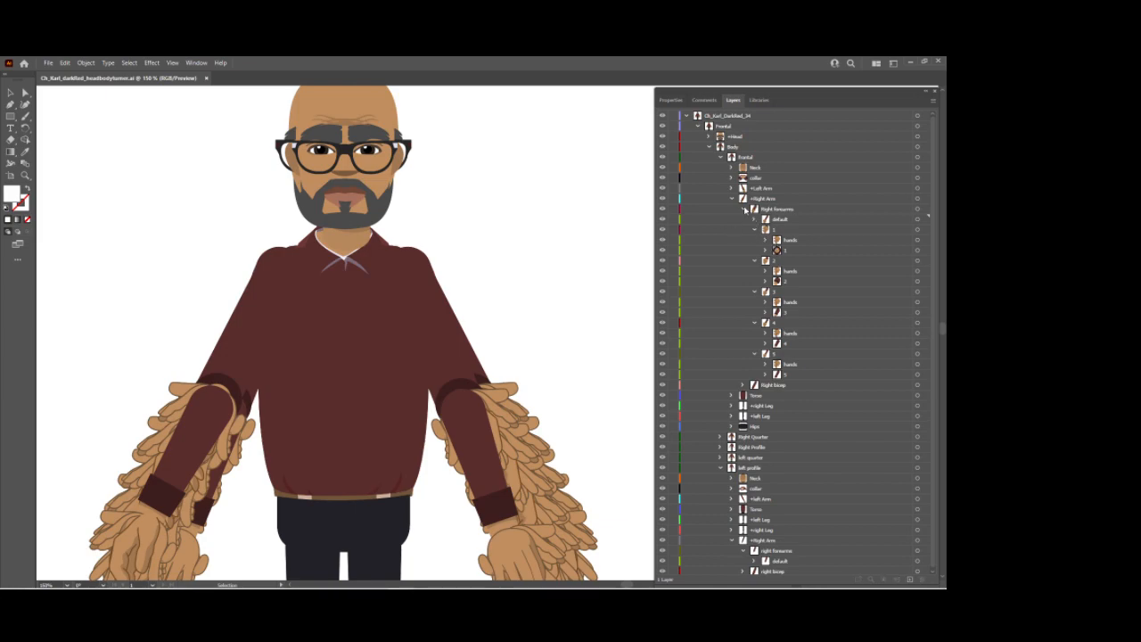
click(745, 209)
Collapse the frontal and left profile groups, and hide the Right Quarter, Right Profile and left quarter bodies
click(723, 158)
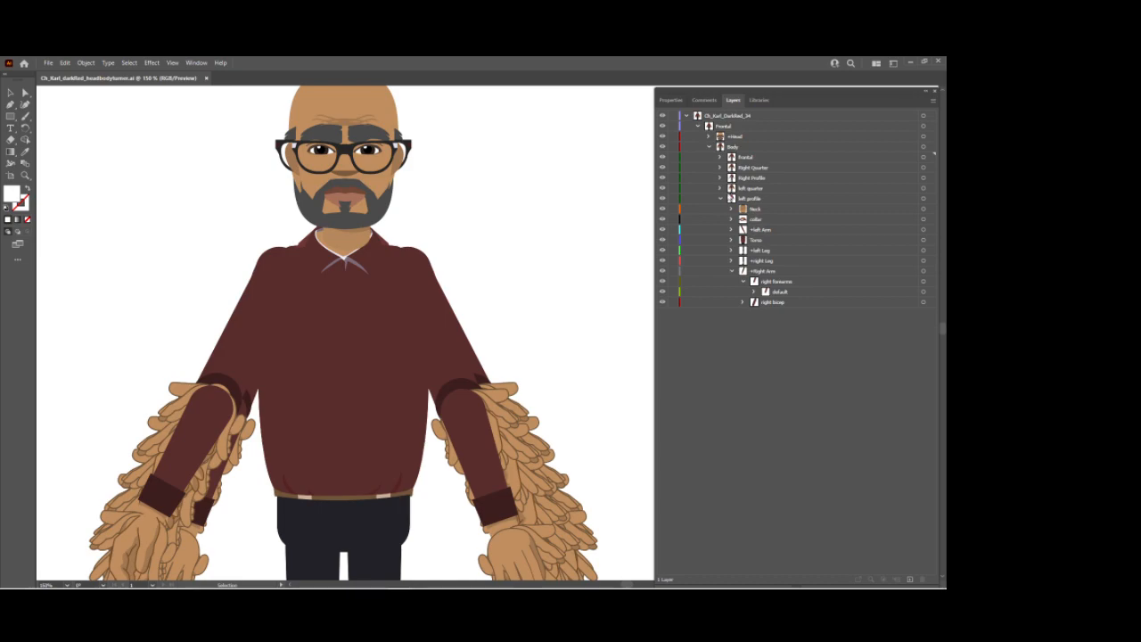
click(721, 199)
click(848, 200)
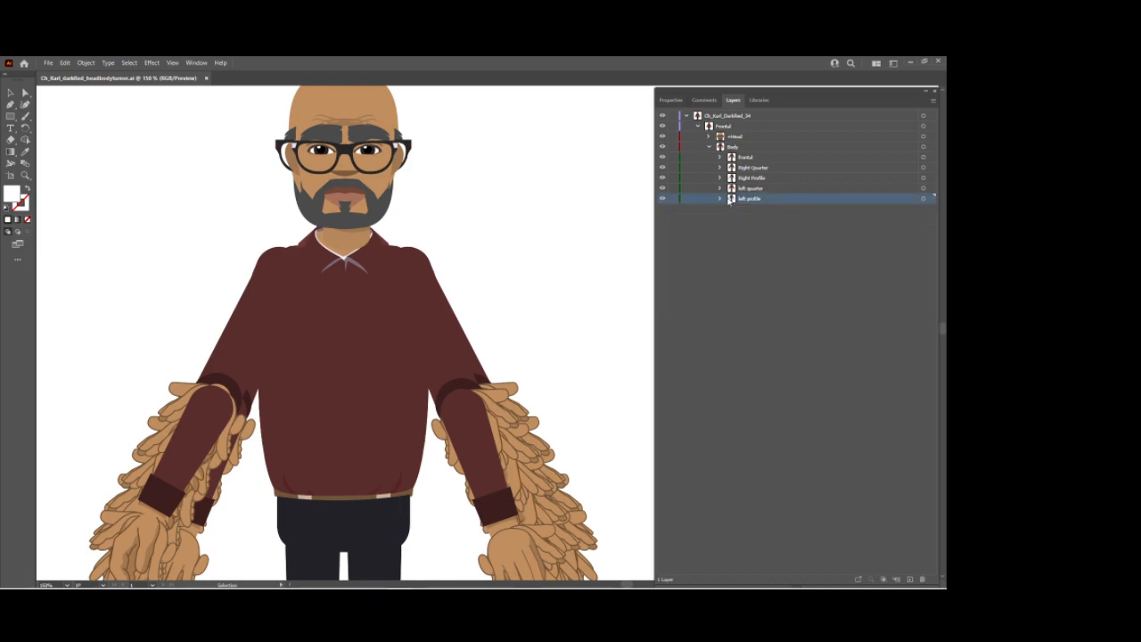
click(663, 188)
click(662, 168)
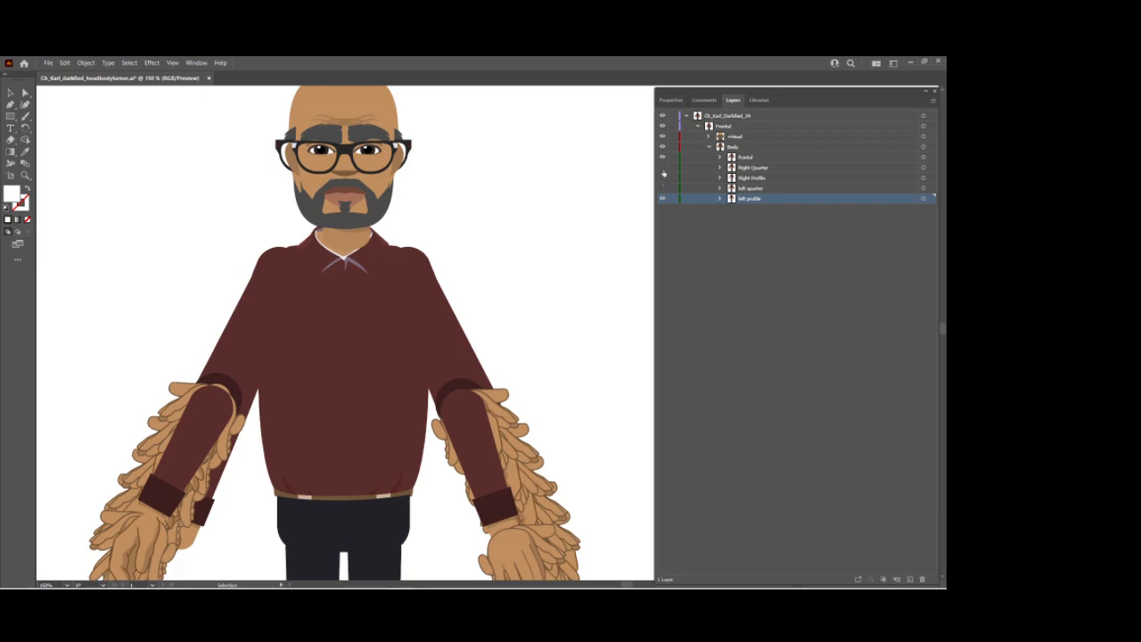
Select the left profile's default right forearm and compare its position with the frontal body's arm
click(721, 199)
click(732, 271)
click(794, 272)
click(923, 272)
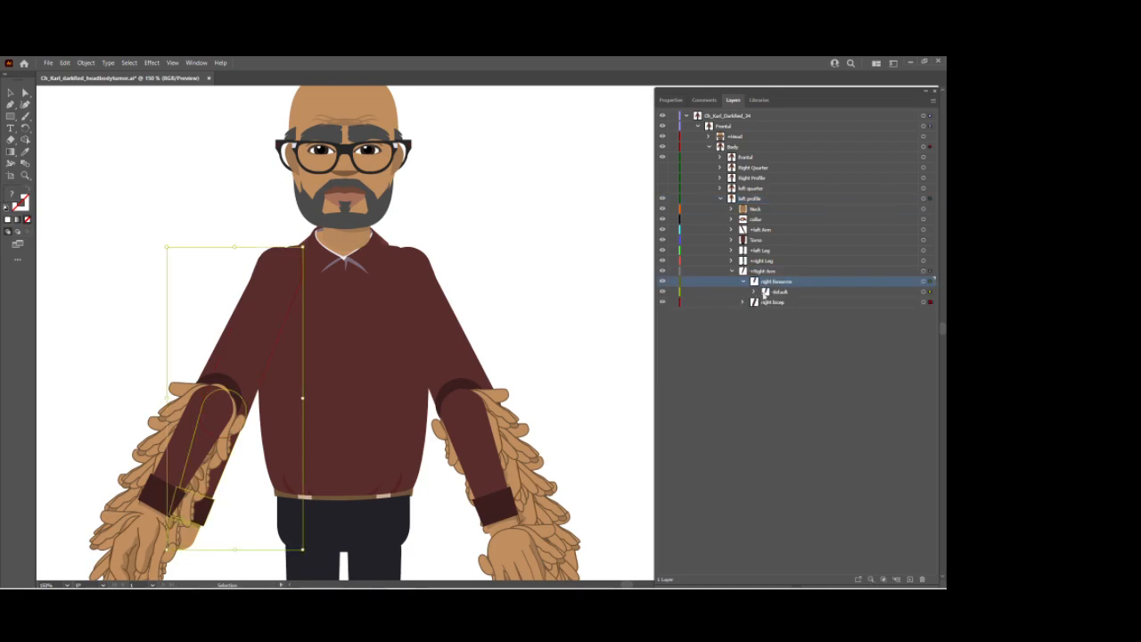
click(742, 282)
click(925, 282)
click(924, 283)
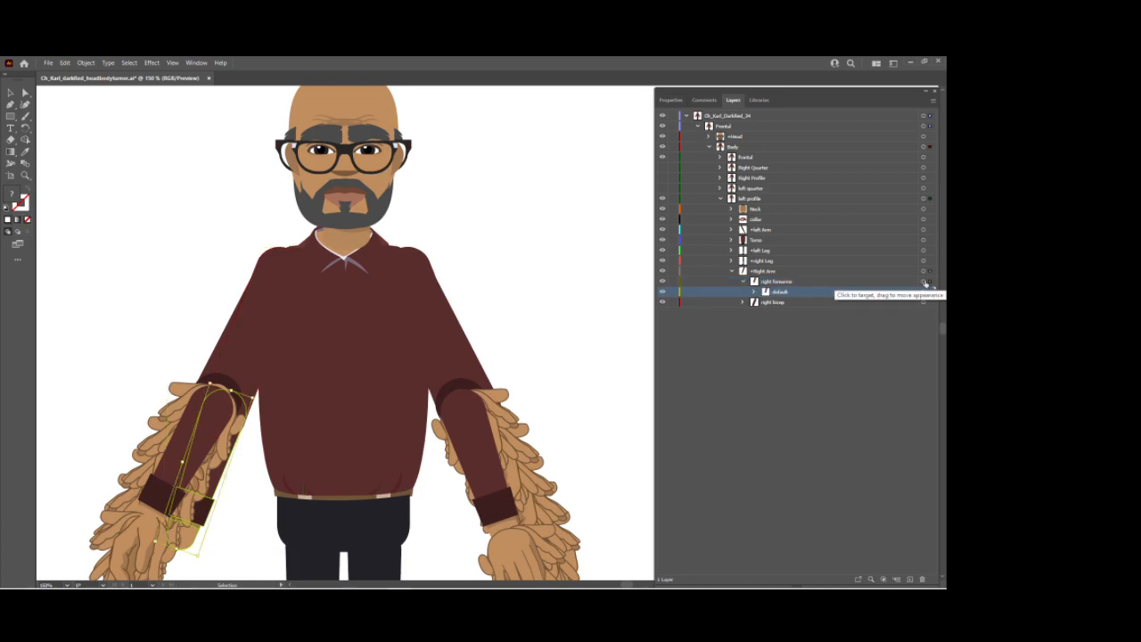
click(661, 160)
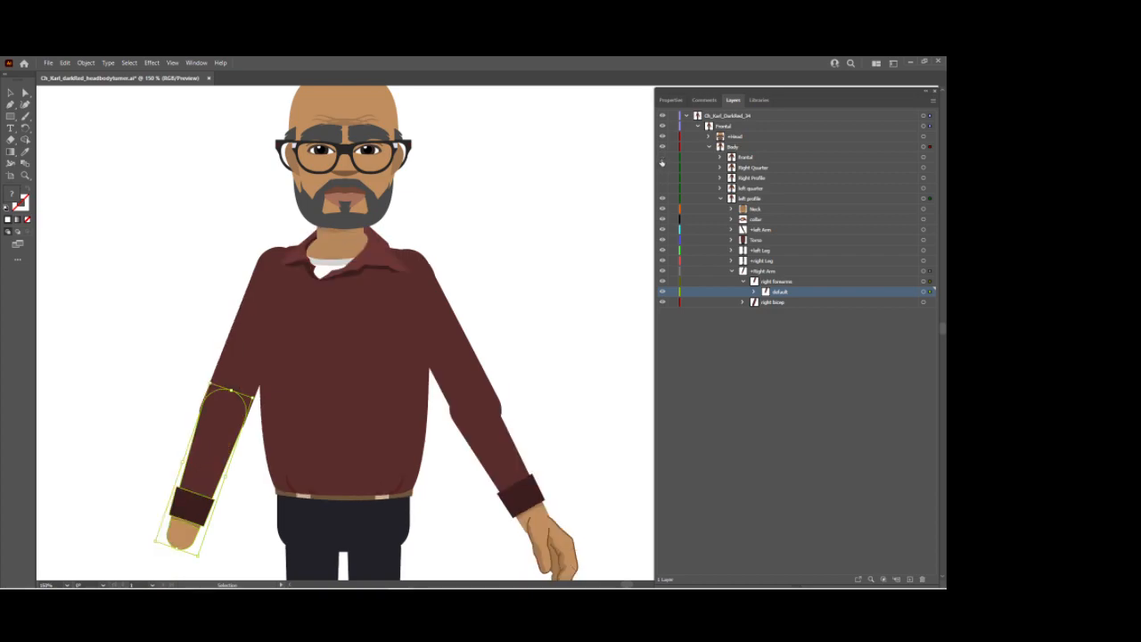
click(662, 160)
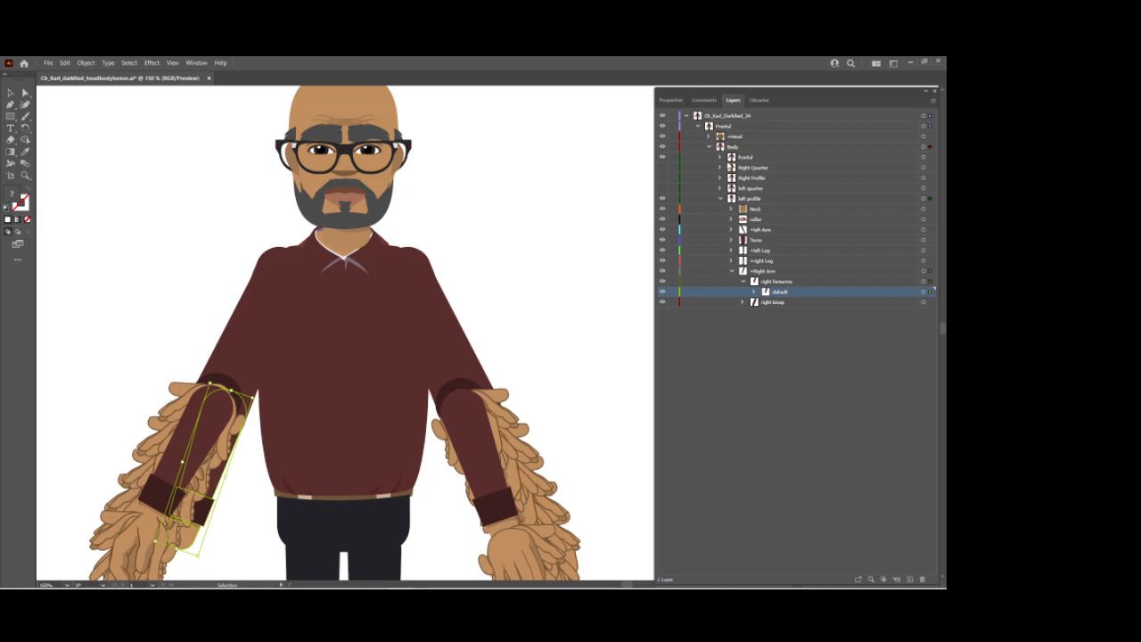
Duplicate the frontal body's Right bicep into the left profile's Right Arm, directly below the existing bicep layer
click(720, 157)
click(902, 220)
click(924, 219)
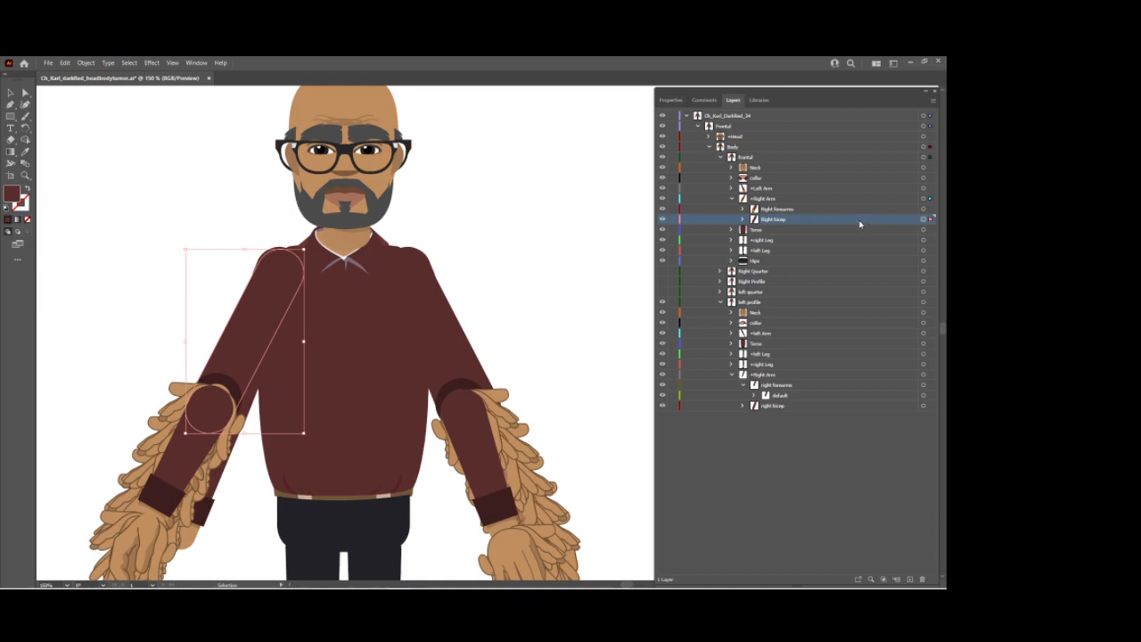
drag(861, 224, 843, 402)
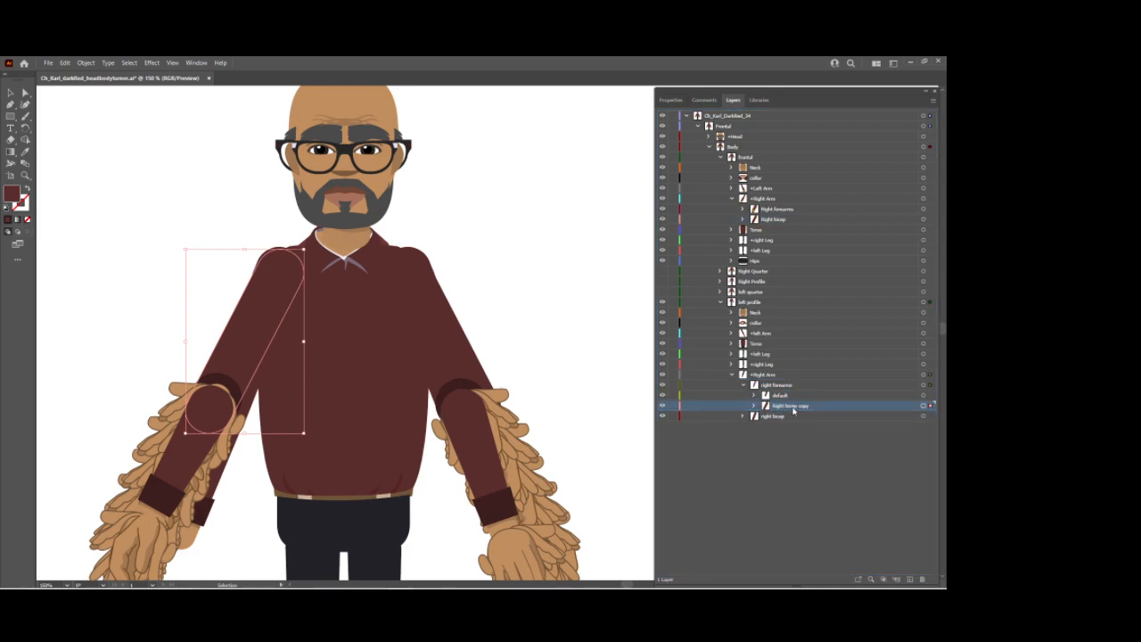
drag(792, 407, 789, 390)
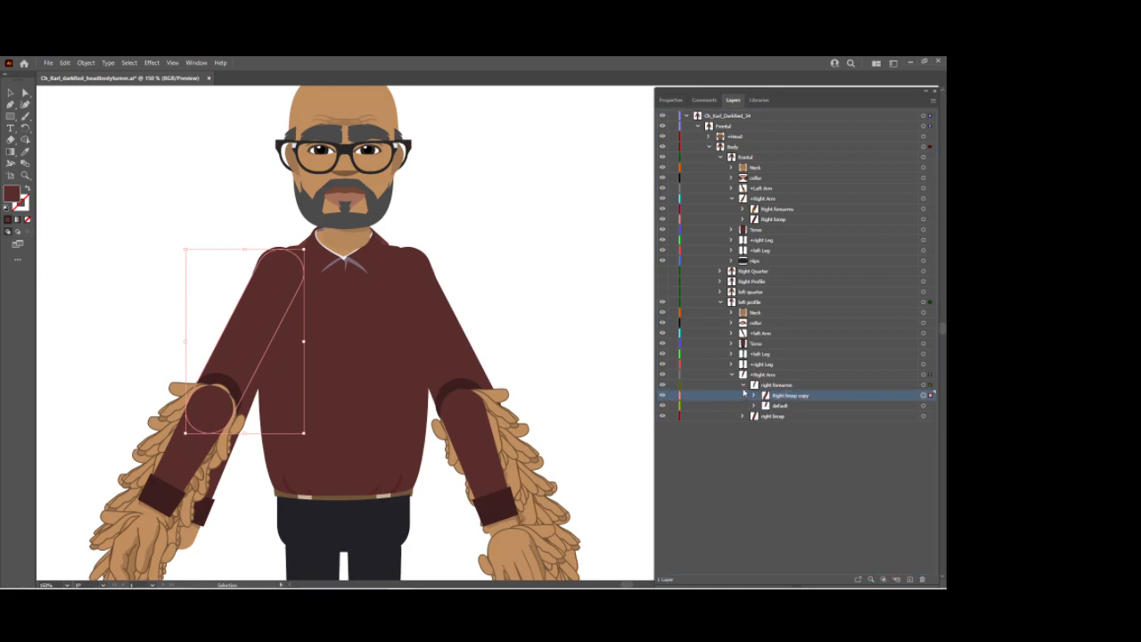
drag(792, 398, 755, 414)
Rename the duplicated bicep layer as Right bicep
double_click(797, 416)
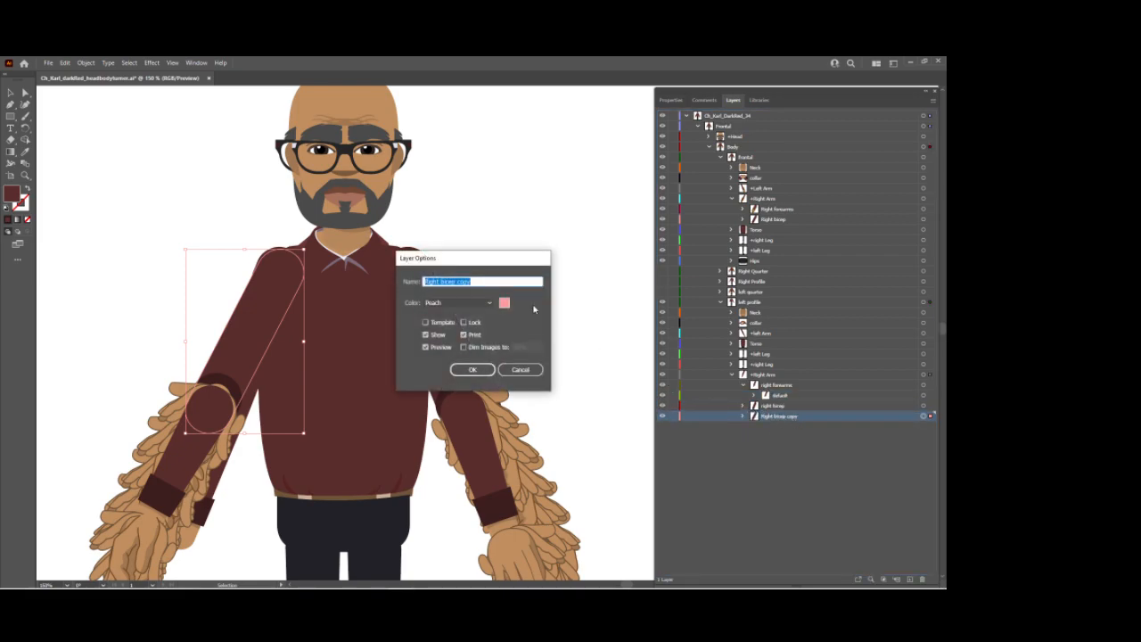
key(End)
key(ctrl+shift+Left)
key(BackSpace)
key(Return)
Delete the original right bicep layer from the left profile's Right Arm, including its artwork
click(800, 409)
click(929, 404)
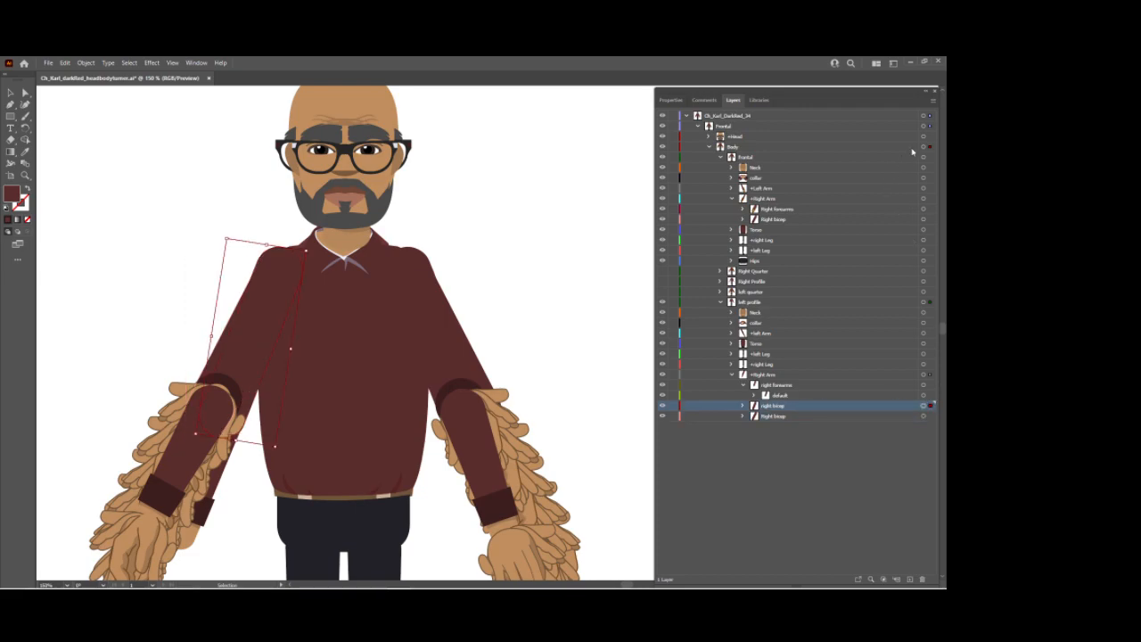
click(933, 100)
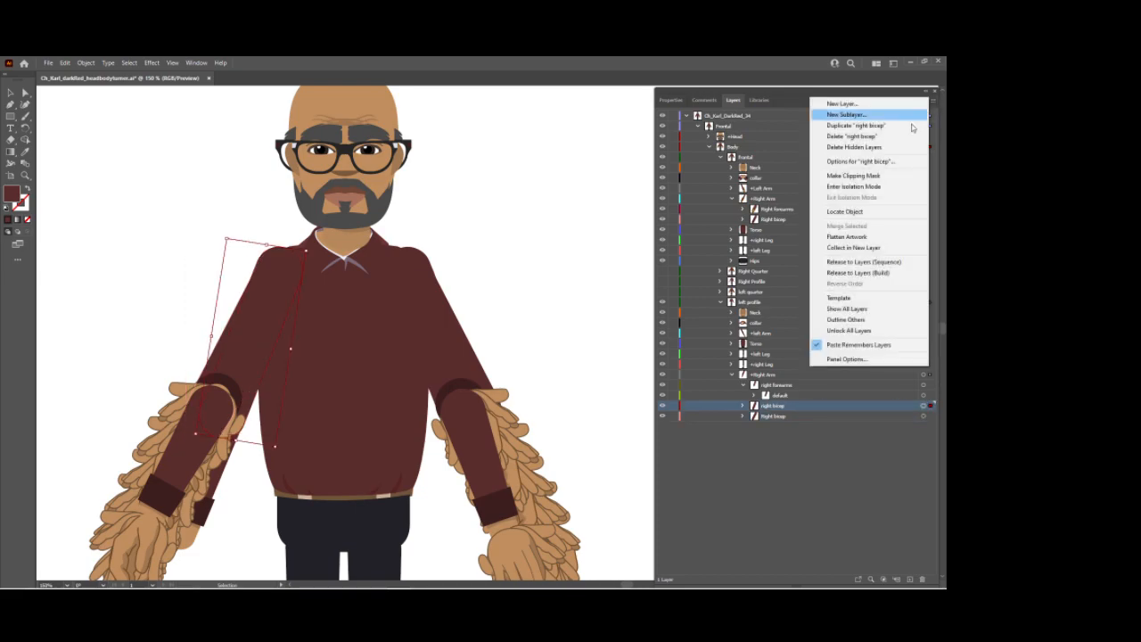
click(886, 135)
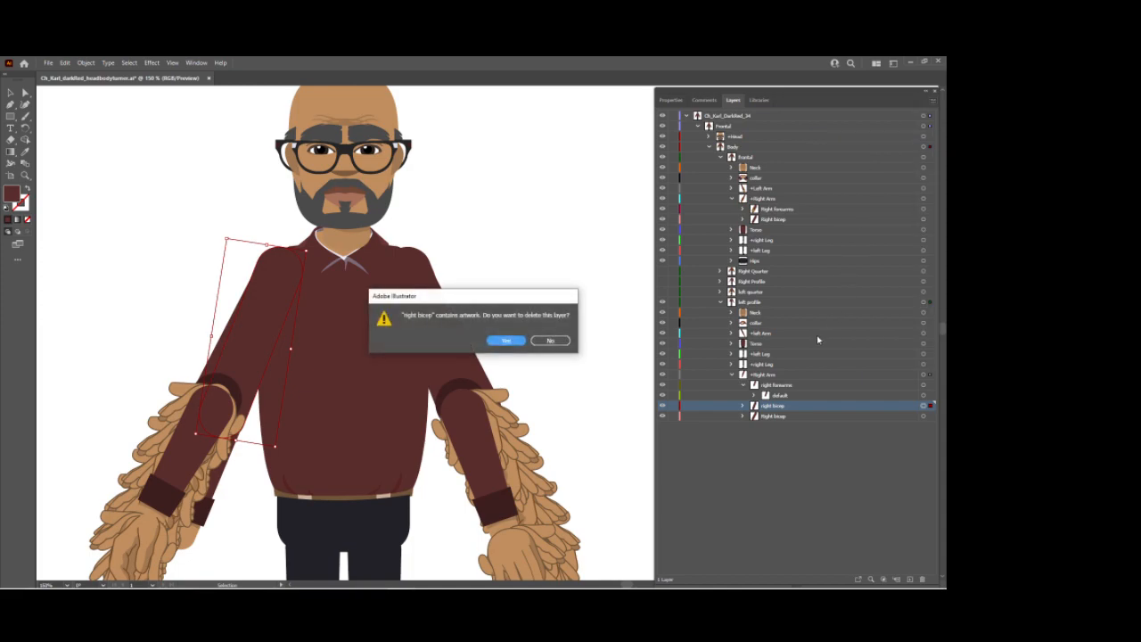
click(525, 342)
click(926, 374)
click(923, 374)
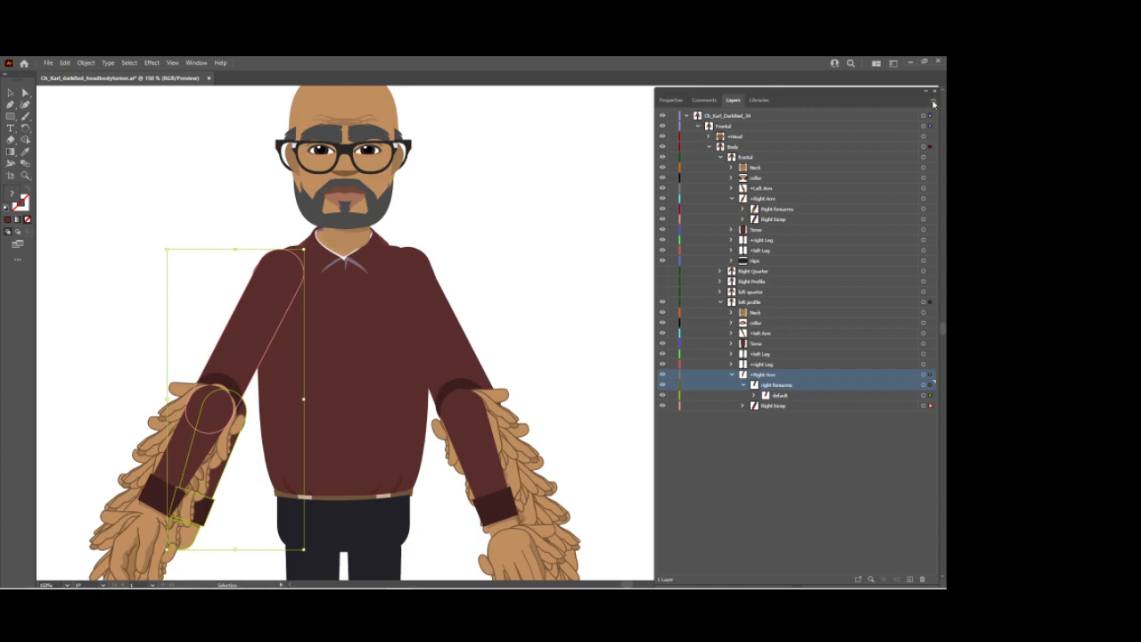
click(933, 100)
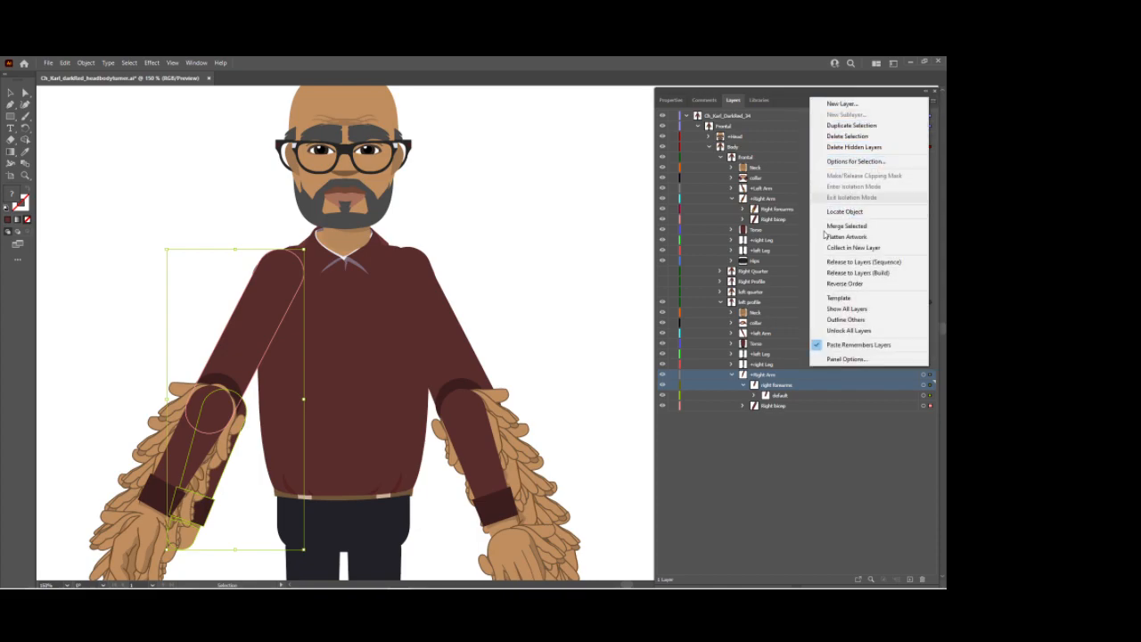
click(799, 376)
click(910, 384)
click(931, 100)
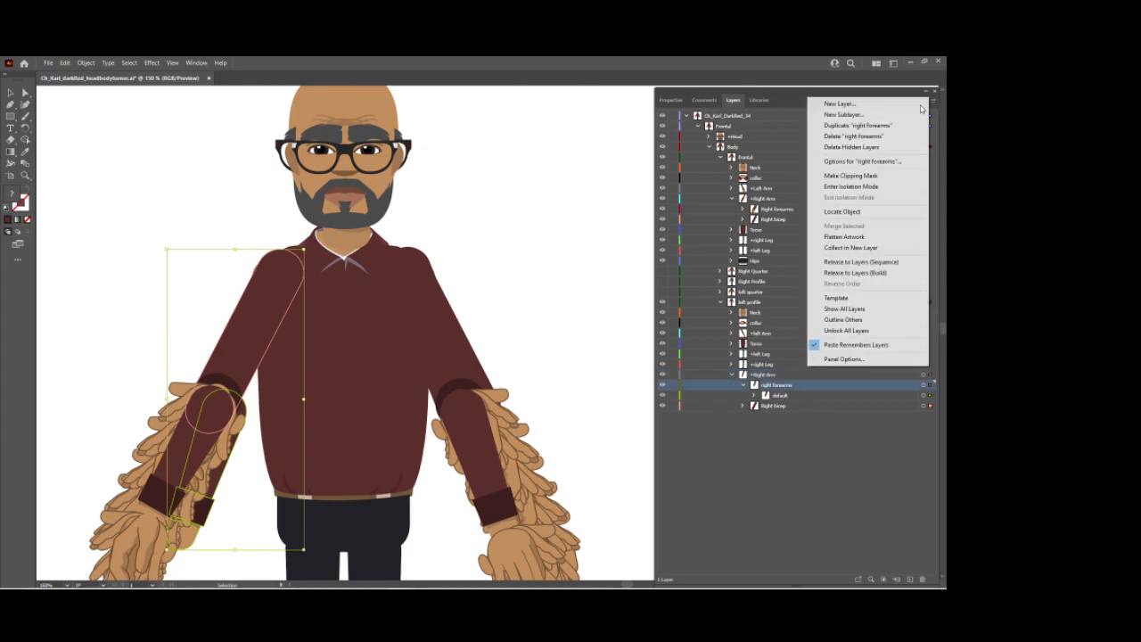
click(850, 186)
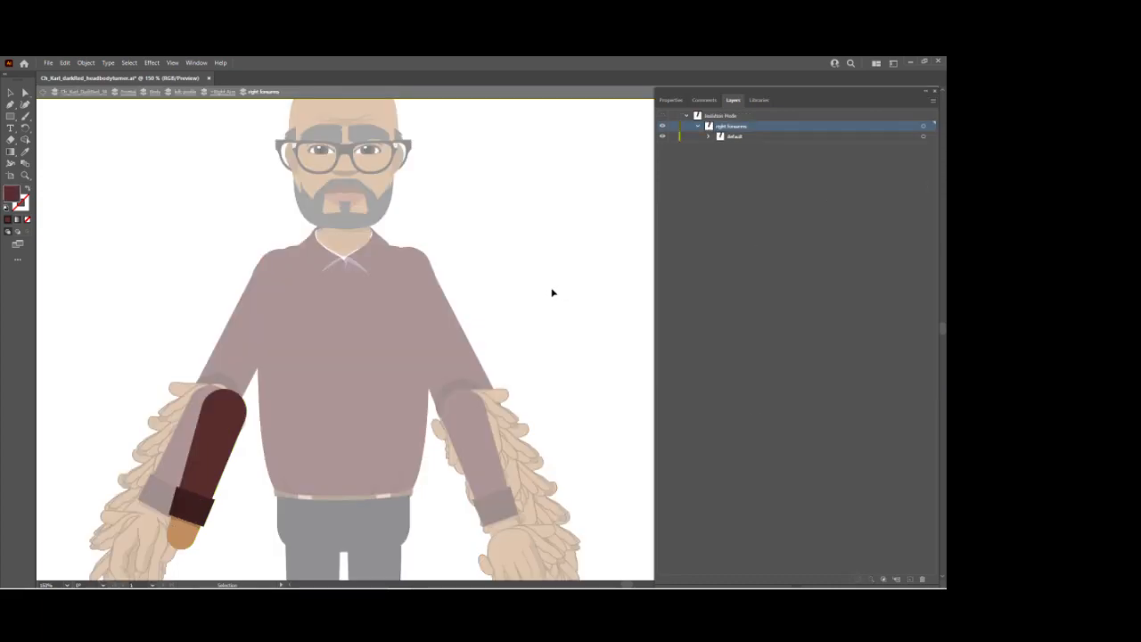
click(10, 93)
click(231, 406)
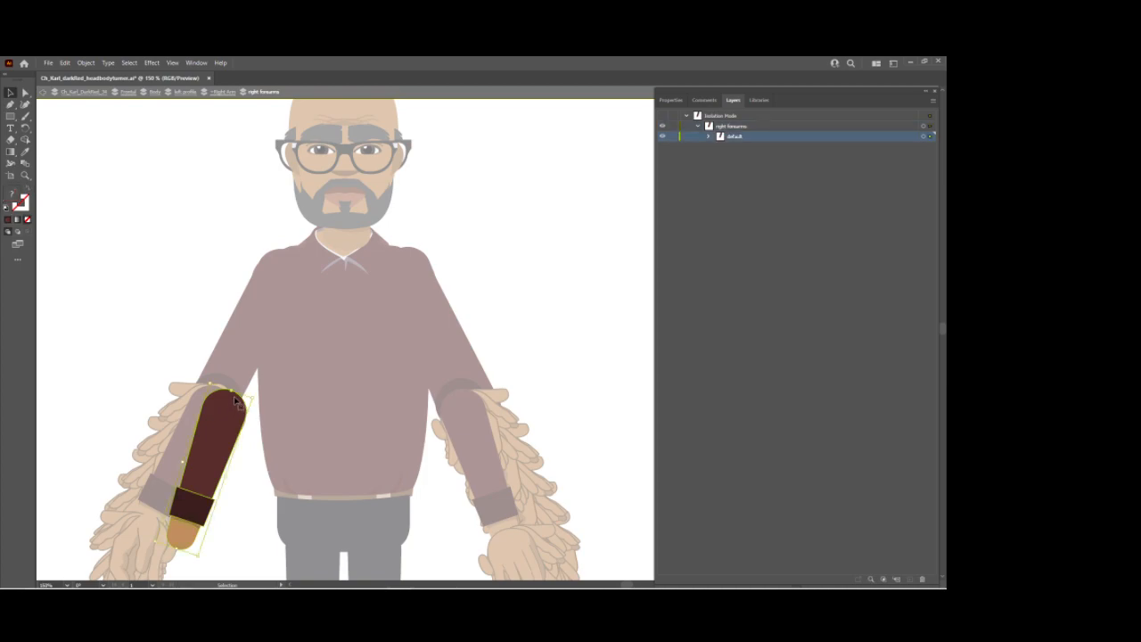
key(a)
key(Escape)
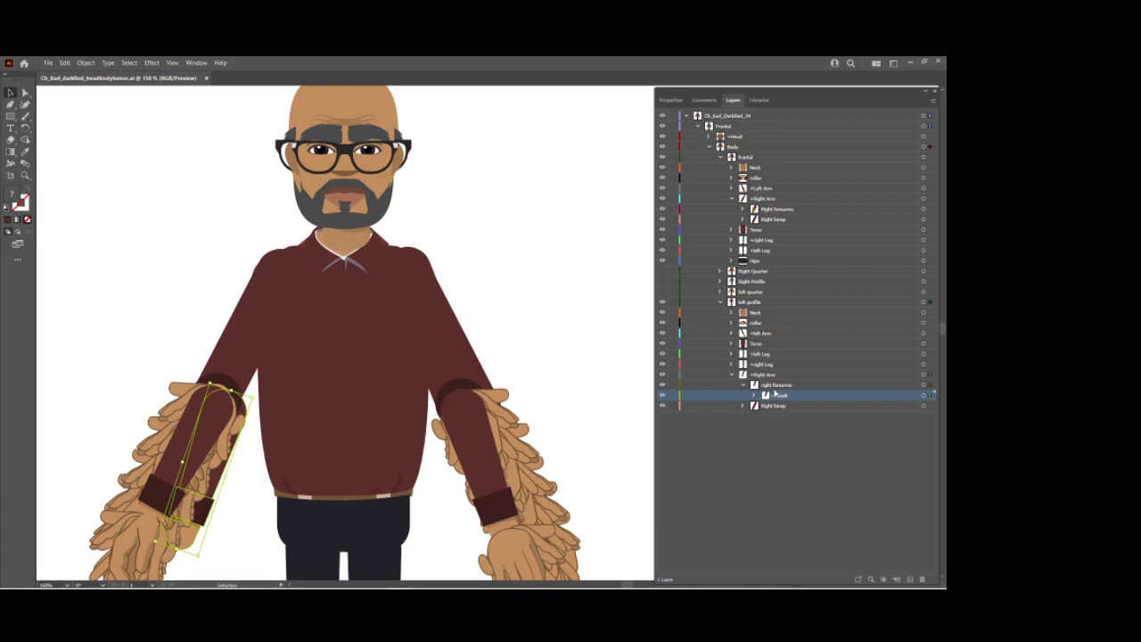
Isolate the left profile's Right Arm layer for editing
click(775, 384)
click(930, 385)
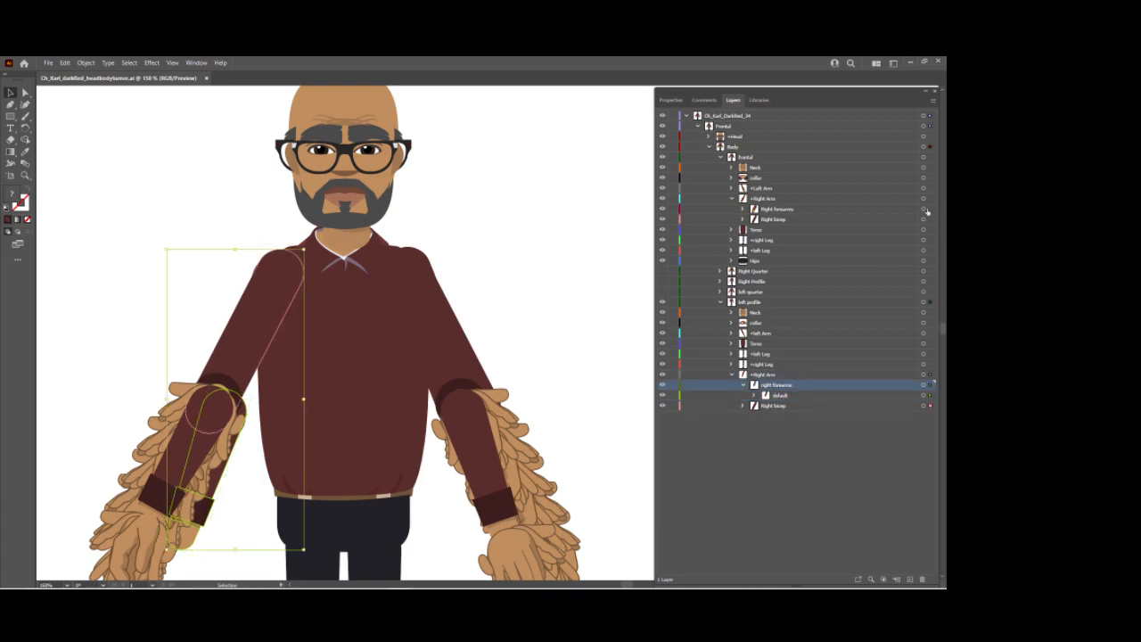
click(769, 377)
click(932, 101)
click(847, 186)
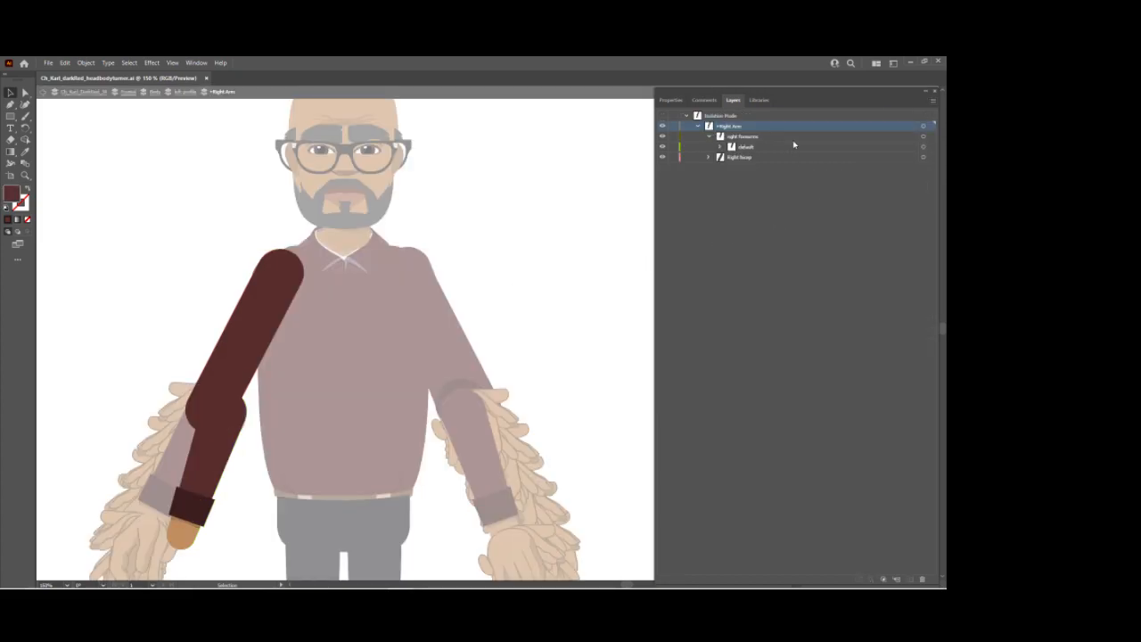
Move the default forearm onto the bicep's elbow, rotate it about the elbow to match the frontal forearm, and leave isolation mode
click(924, 146)
drag(228, 441, 214, 435)
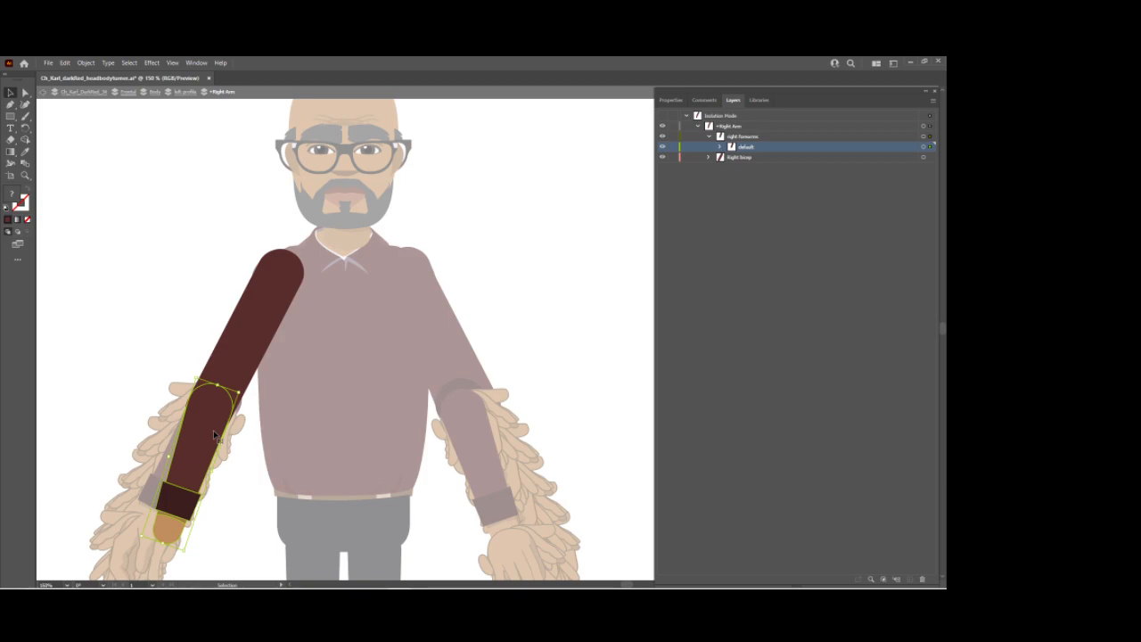
key(r)
click(218, 405)
drag(168, 523, 148, 516)
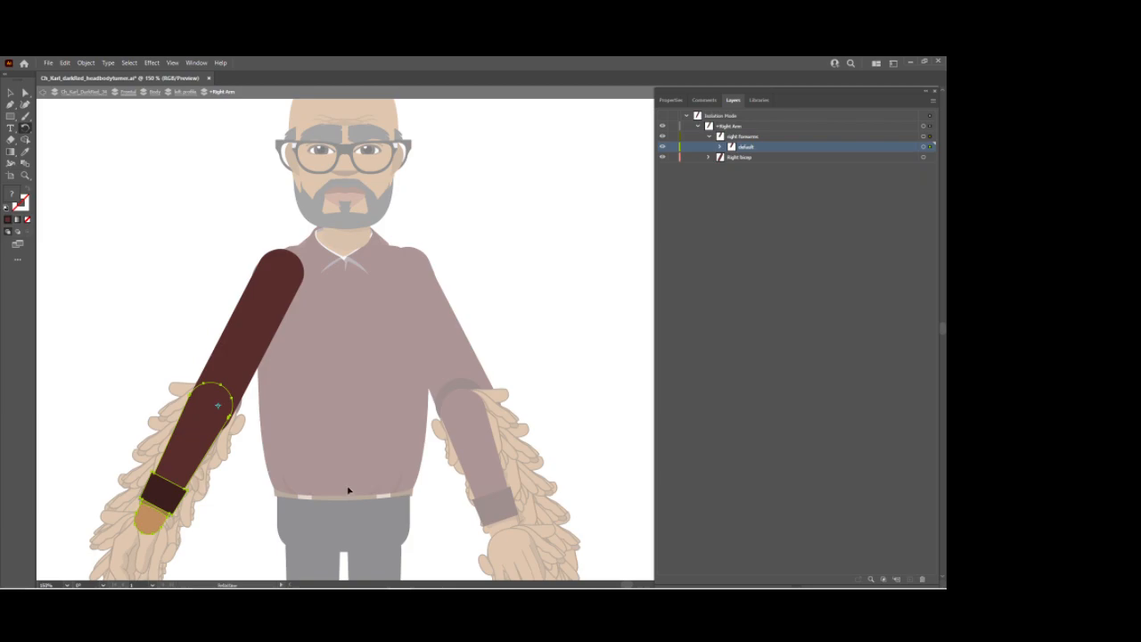
key(Escape)
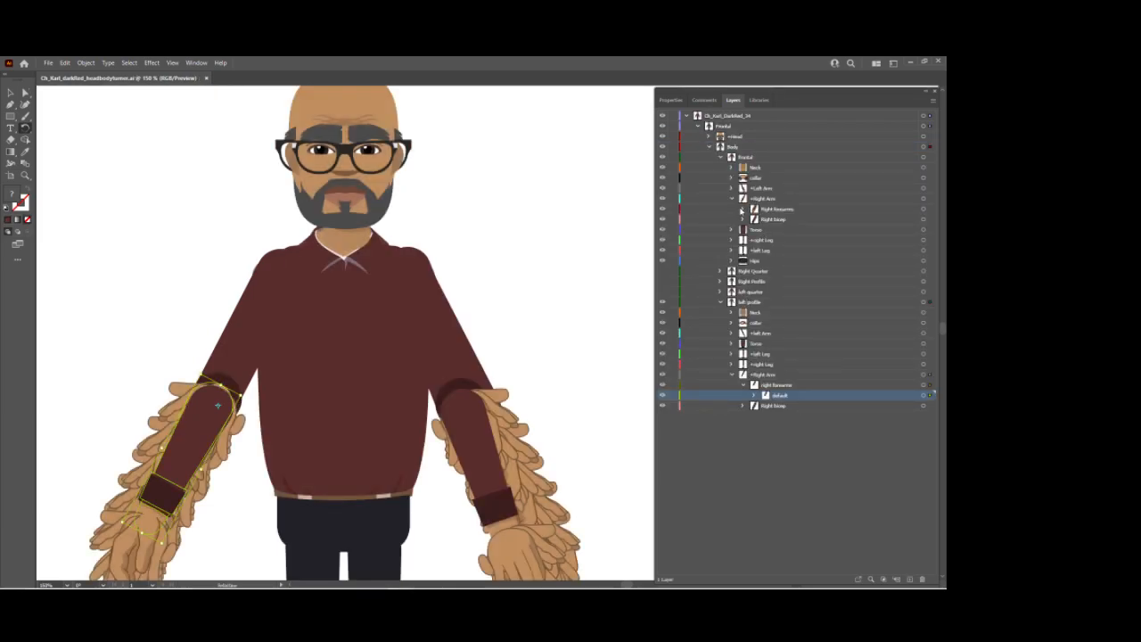
Duplicate the default hand from the frontal right forearm's hands layer into the left profile's right forearms layer
click(741, 211)
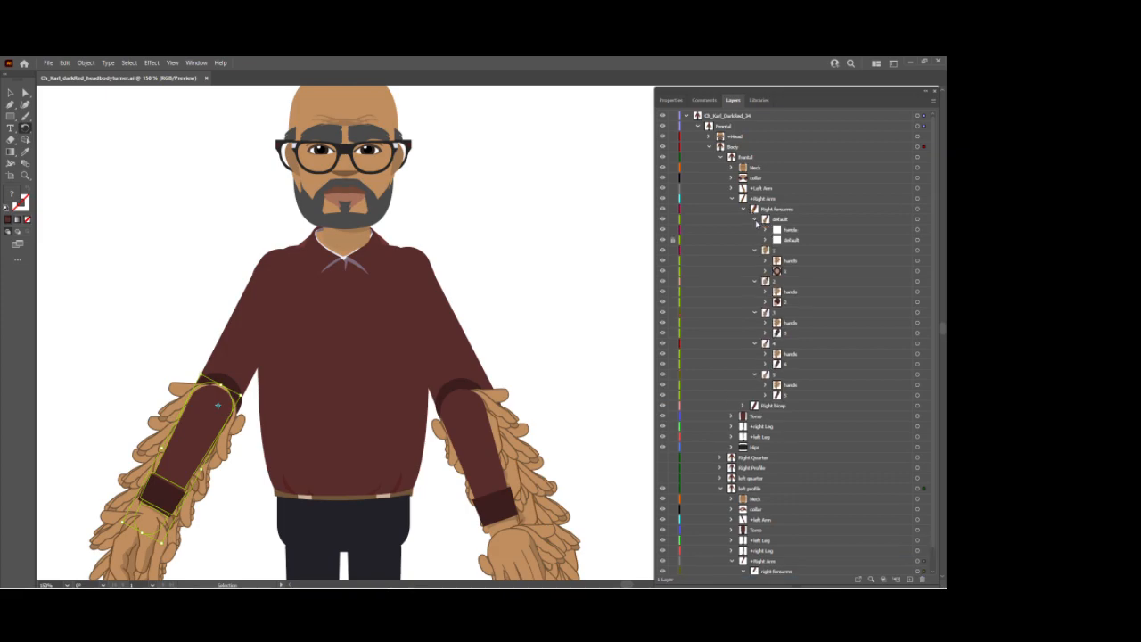
click(765, 229)
scroll(806, 294, down, 3)
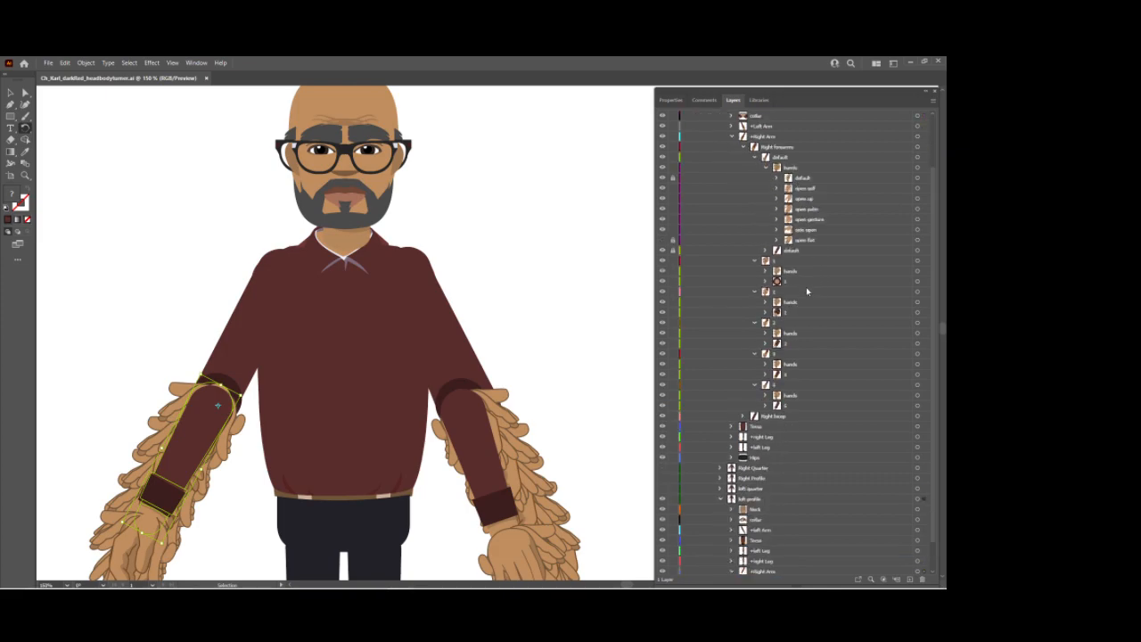
click(811, 180)
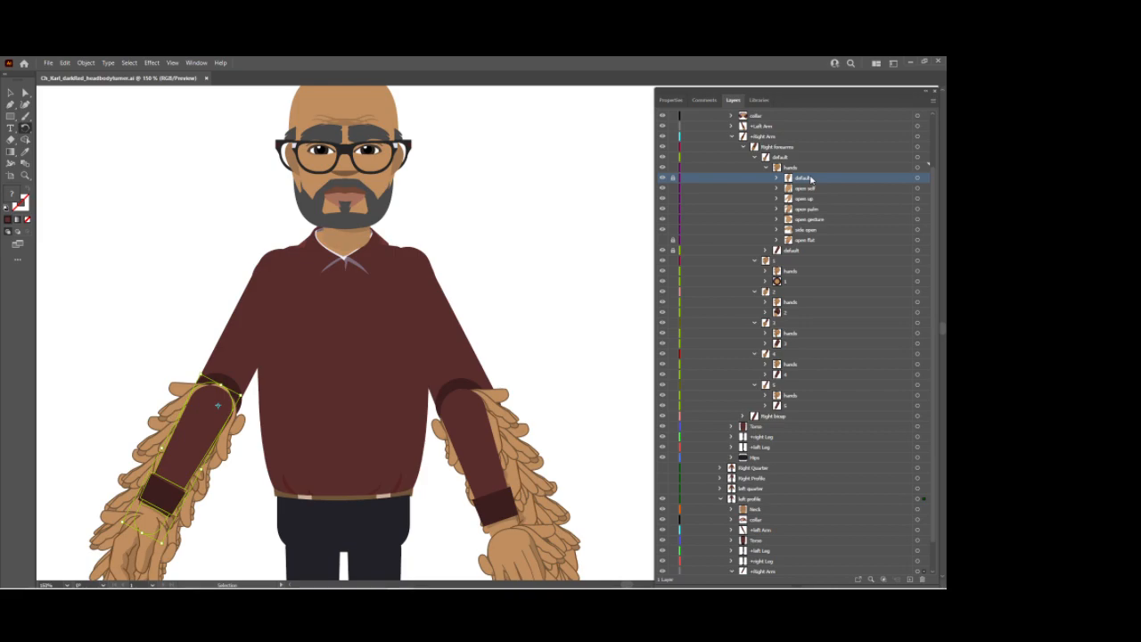
click(803, 405)
drag(772, 424, 766, 553)
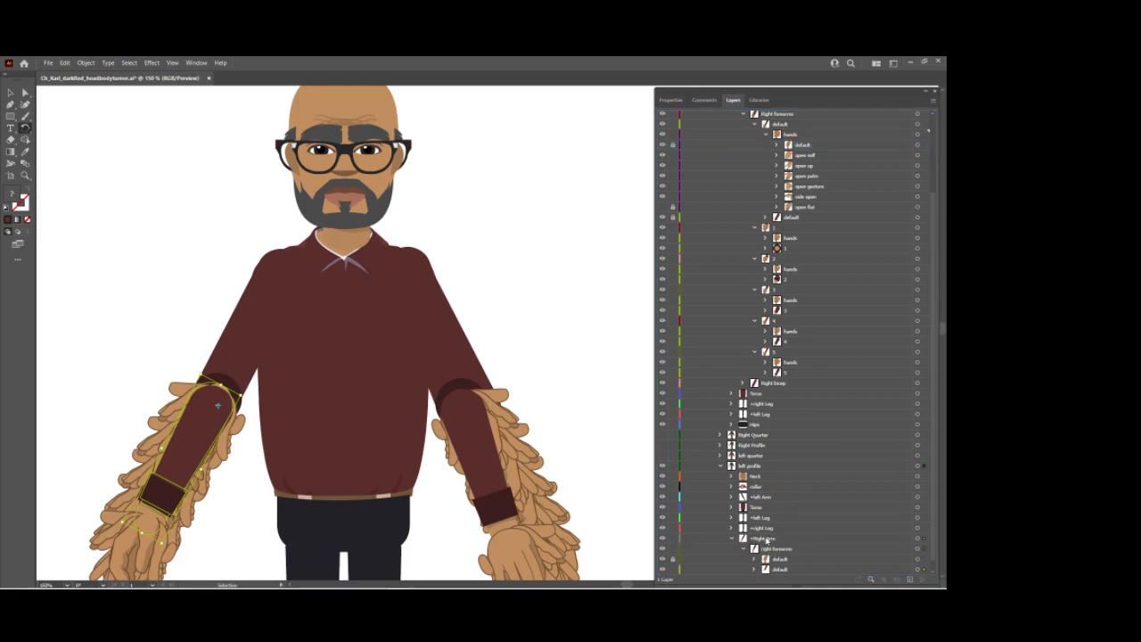
Switch to Character Animator and test the updated puppet's right arm in the recording scene with the microphone off
mouse_move(372, 586)
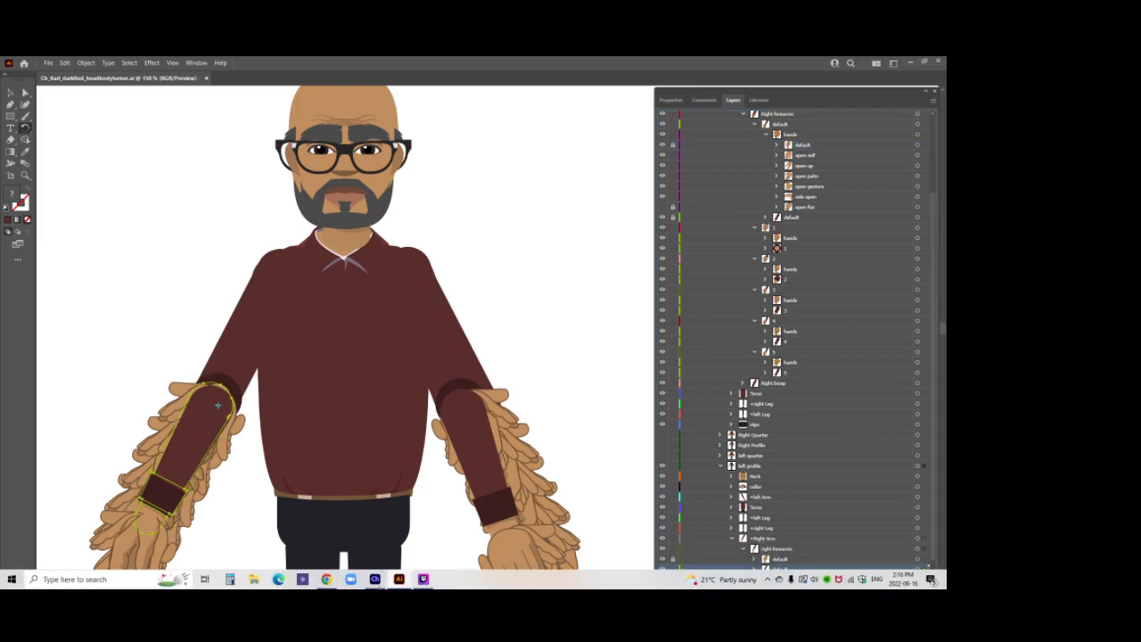
click(375, 579)
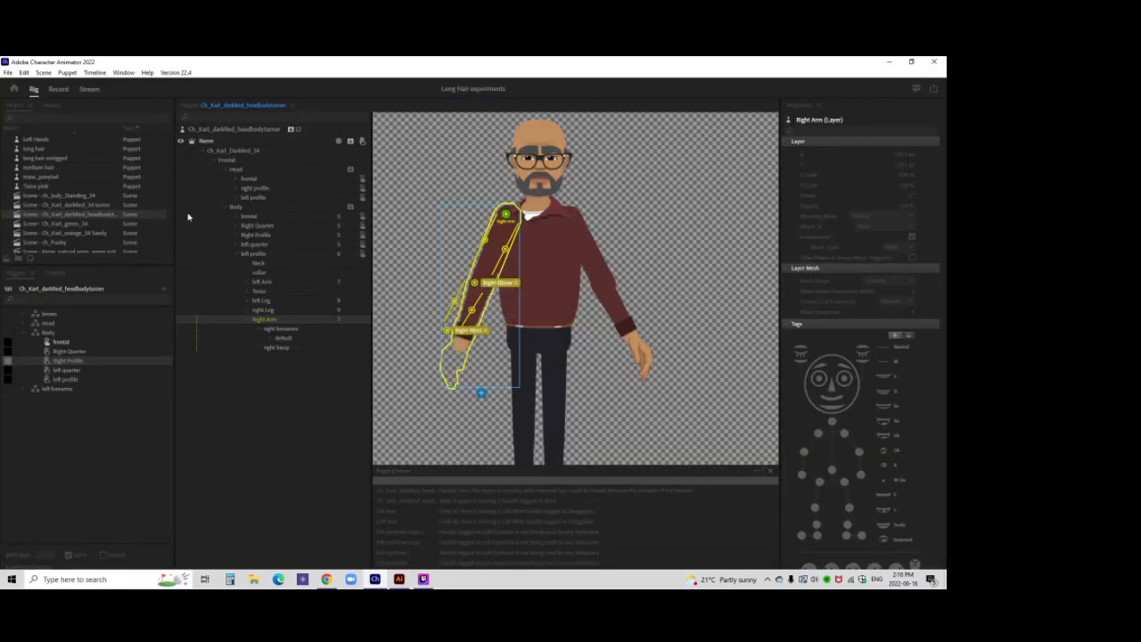
click(58, 89)
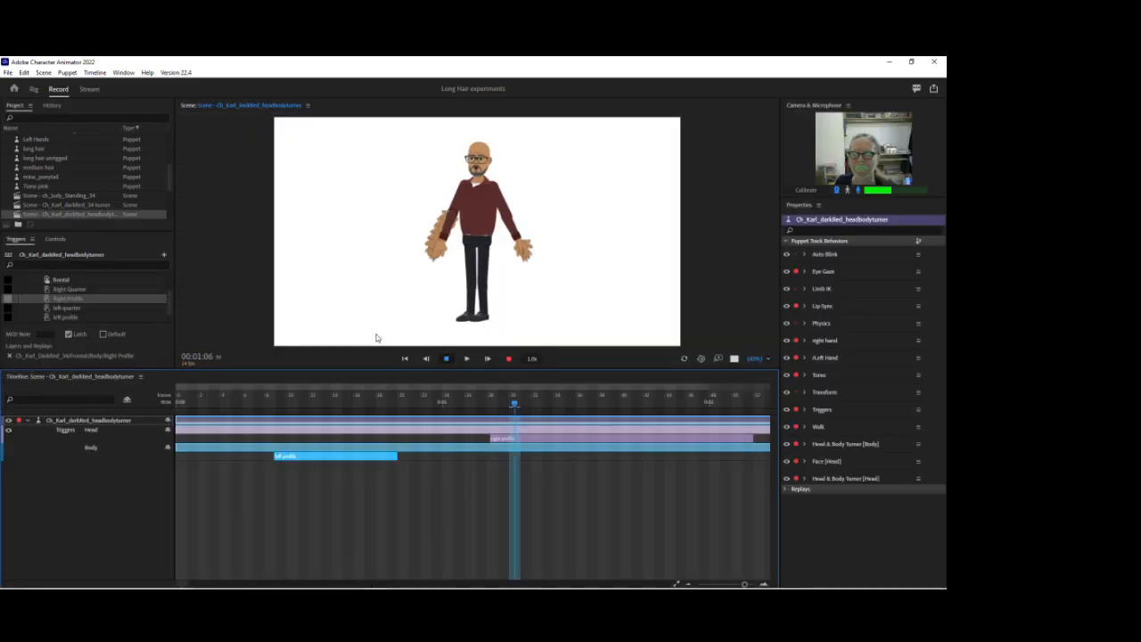
click(856, 191)
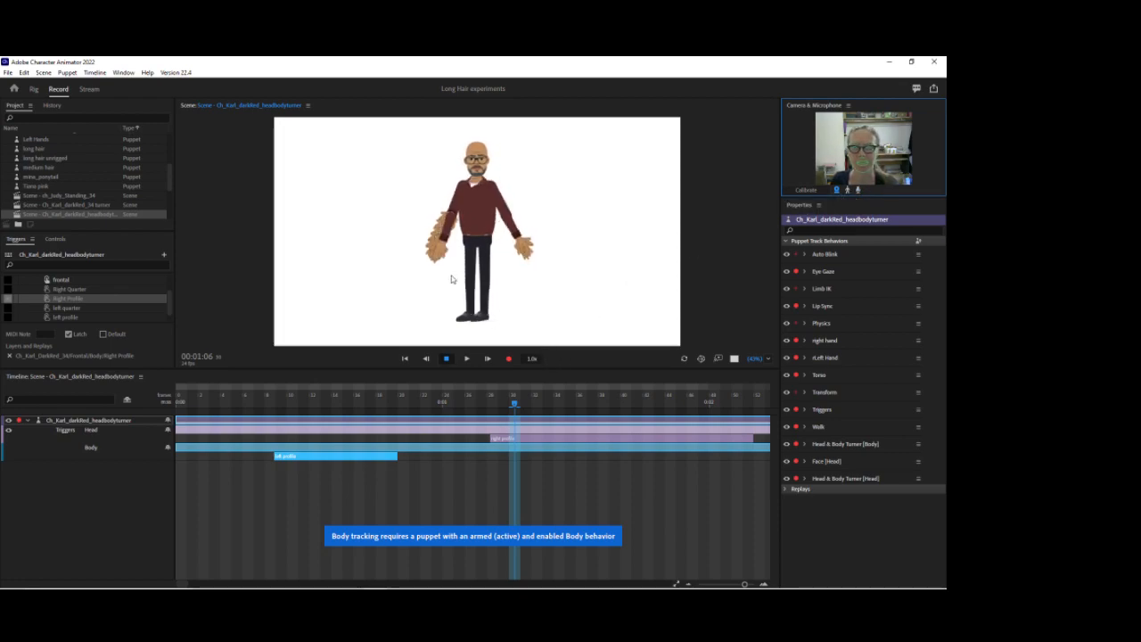
click(420, 242)
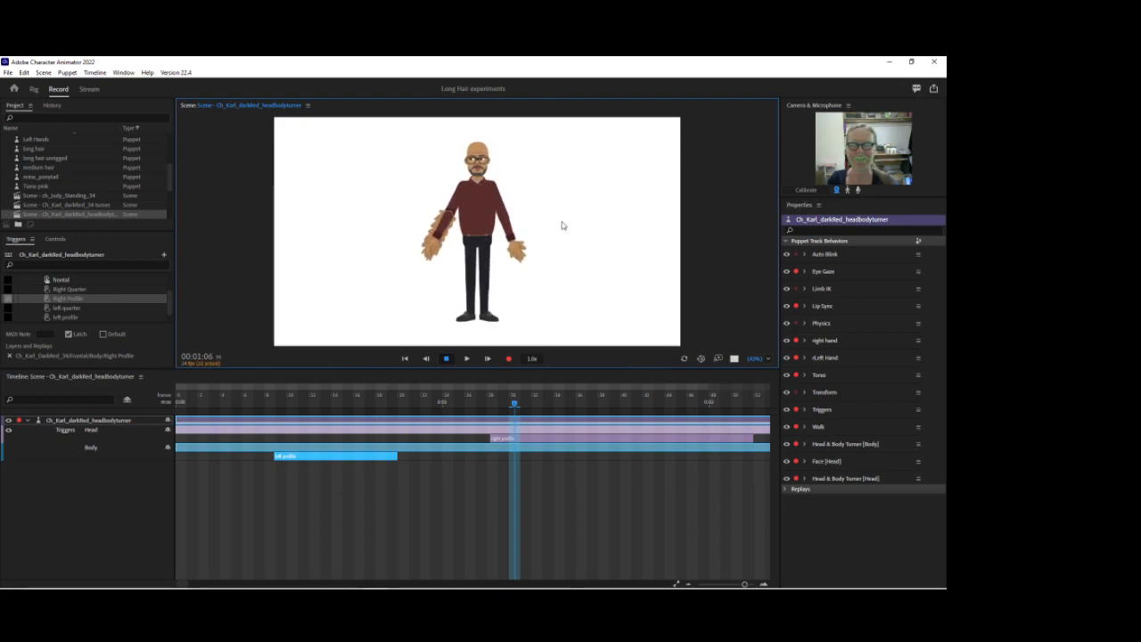
Return to the puppet rig, collapse the left profile's Right Arm, and inspect the handles on its left Arm
click(34, 89)
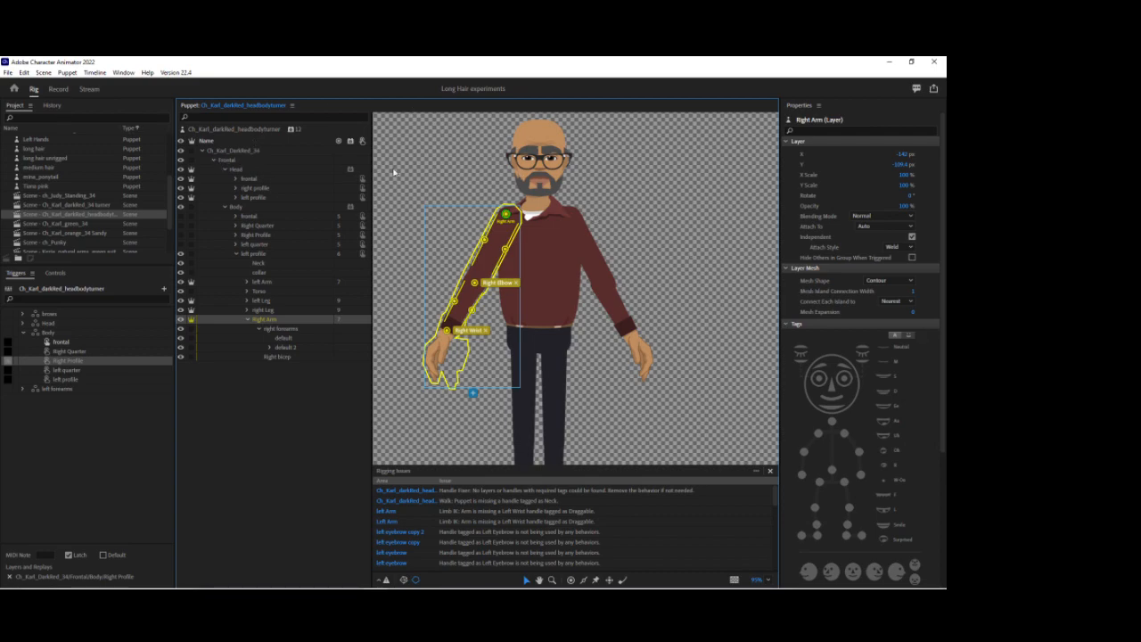
click(248, 320)
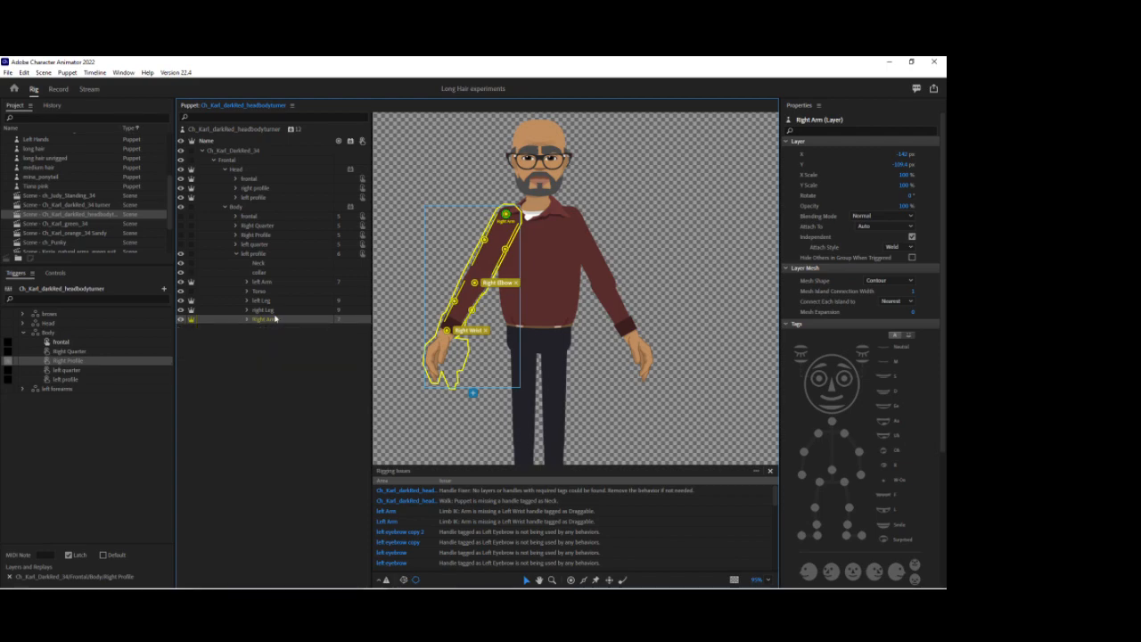
click(253, 255)
click(270, 284)
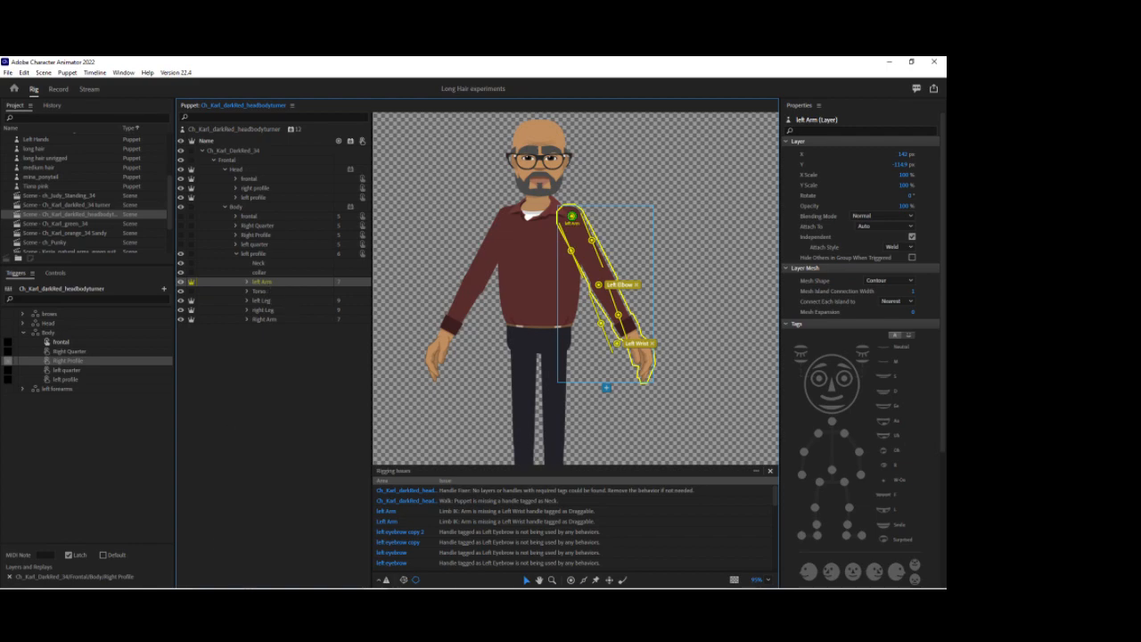
Switch to Illustrator and collapse the Right Arm layers of both the frontal body and the left profile
mouse_move(326, 584)
click(398, 580)
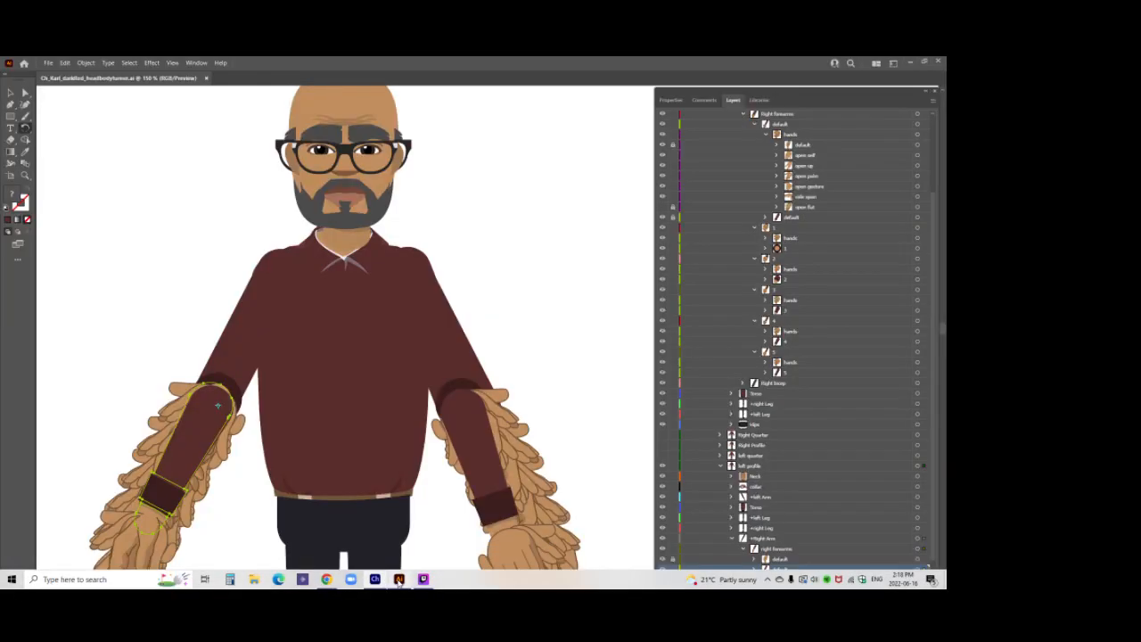
scroll(765, 189, up, 2)
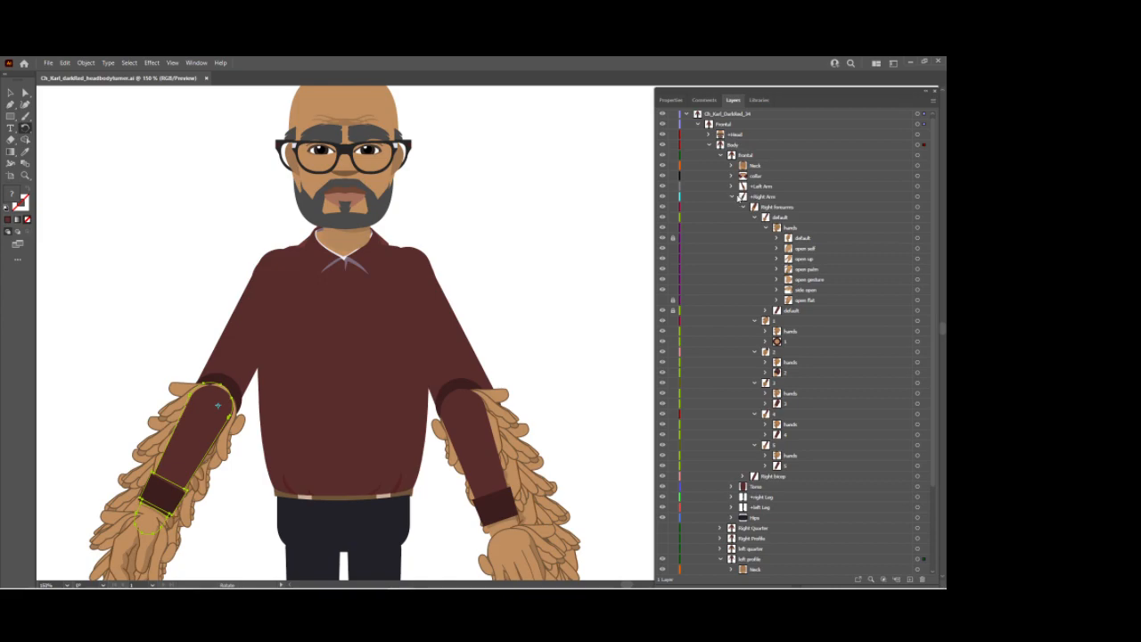
click(733, 198)
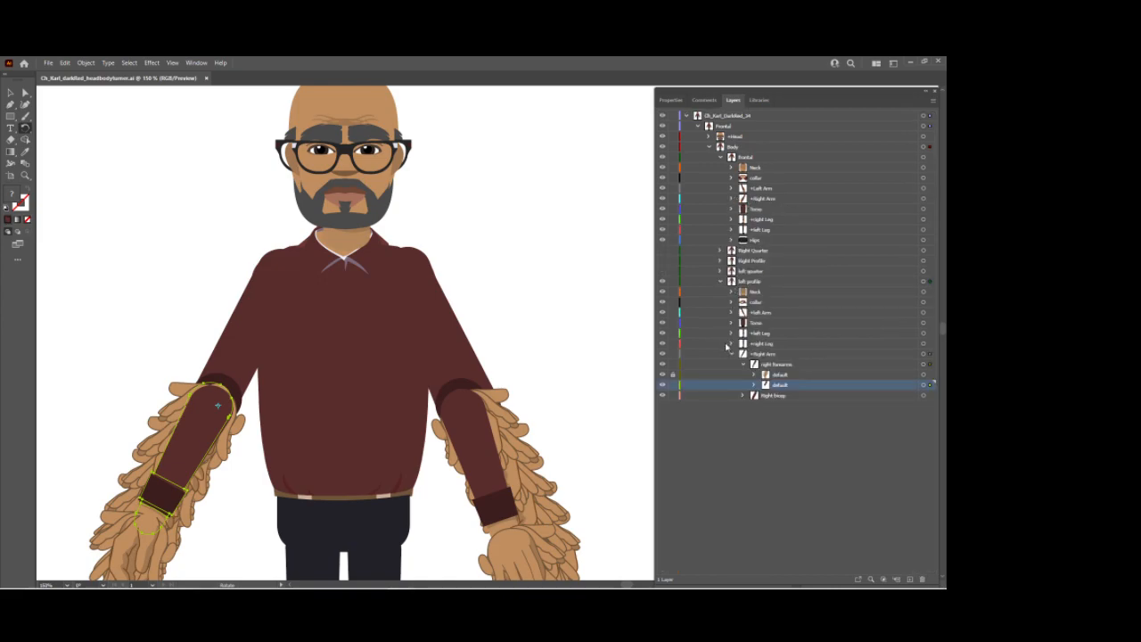
click(732, 354)
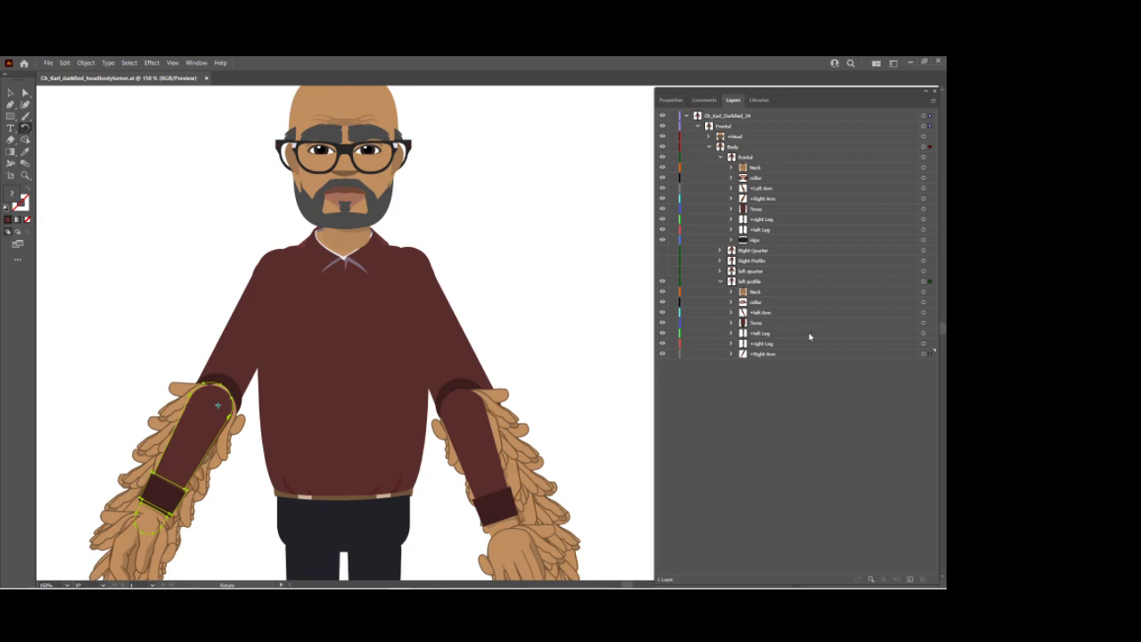
Move the left bicep layer from the frontal Left Arm into the left profile's left Arm
click(818, 189)
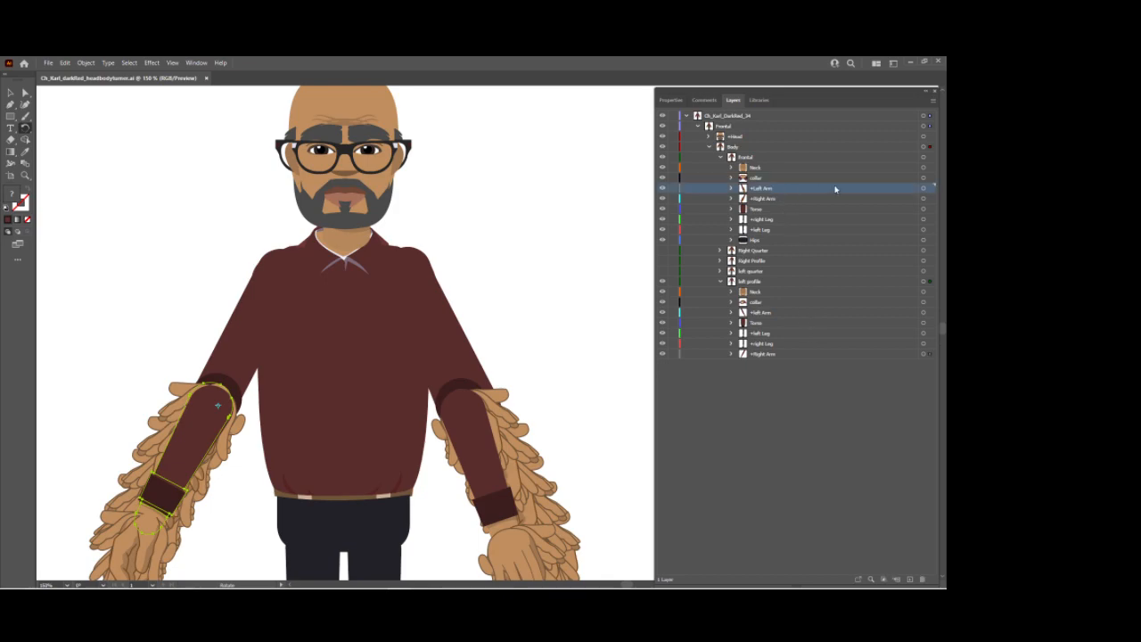
click(930, 189)
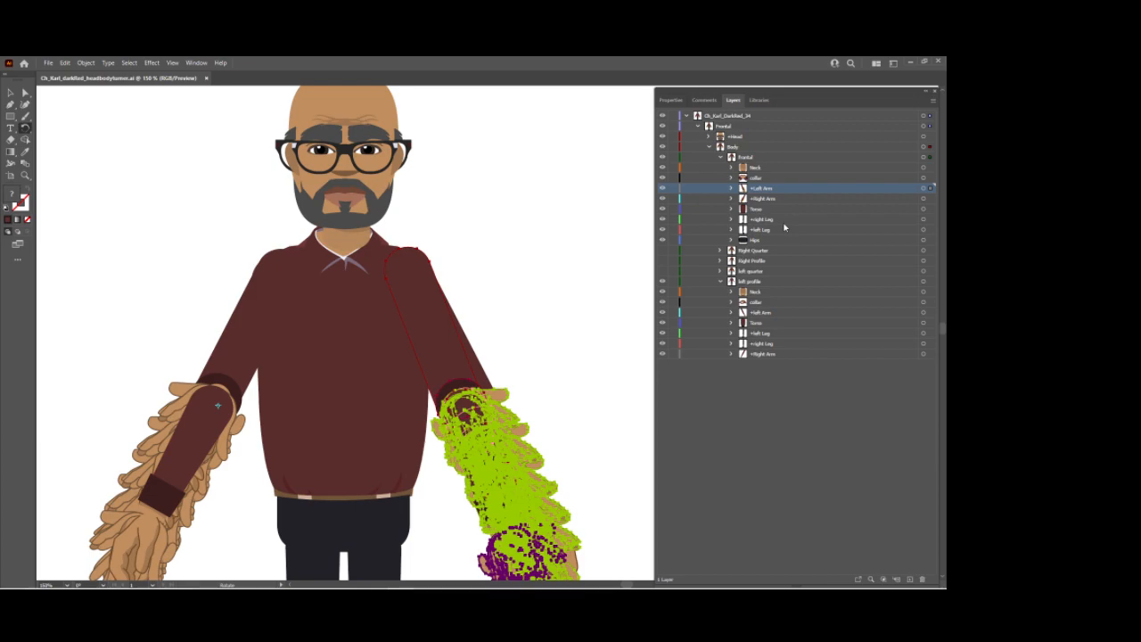
click(731, 189)
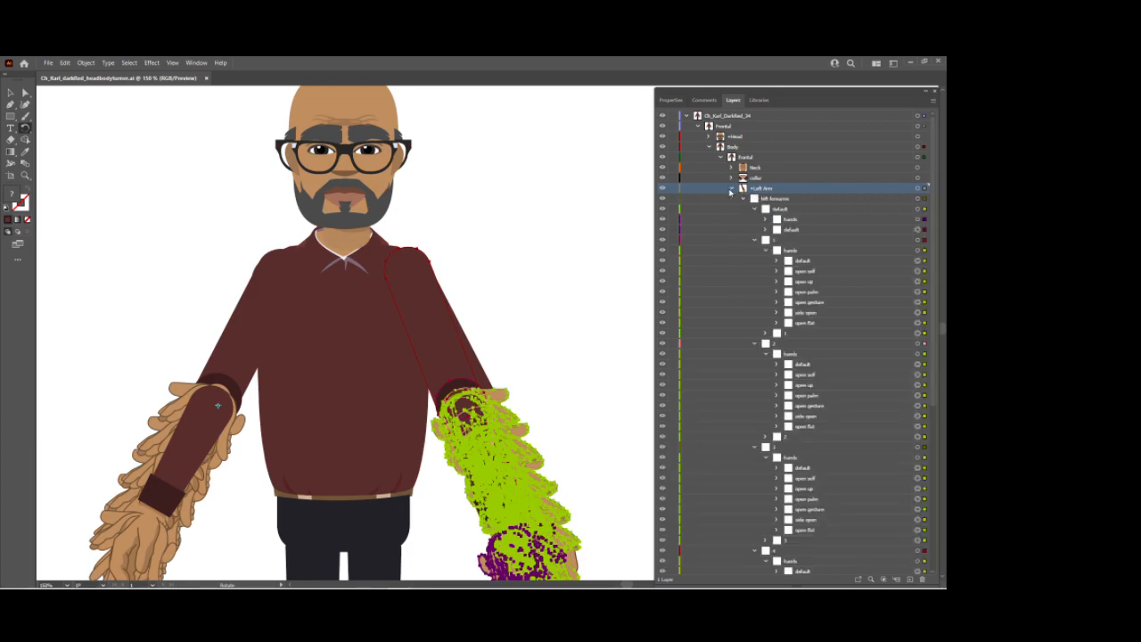
click(755, 209)
click(754, 219)
click(754, 230)
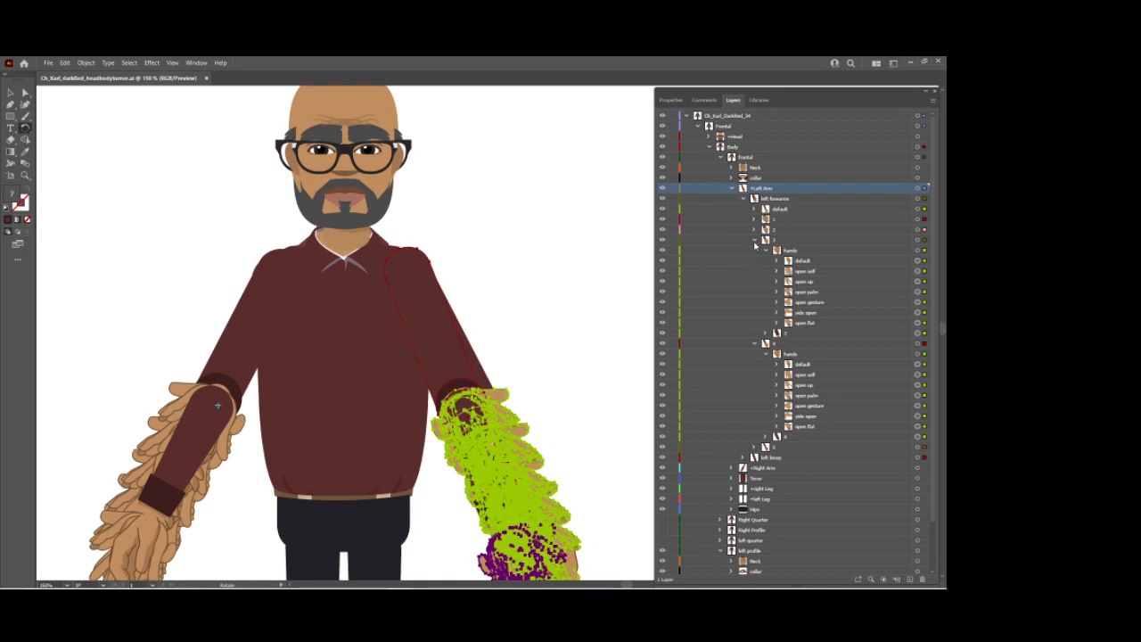
click(755, 242)
click(754, 251)
click(785, 271)
click(924, 271)
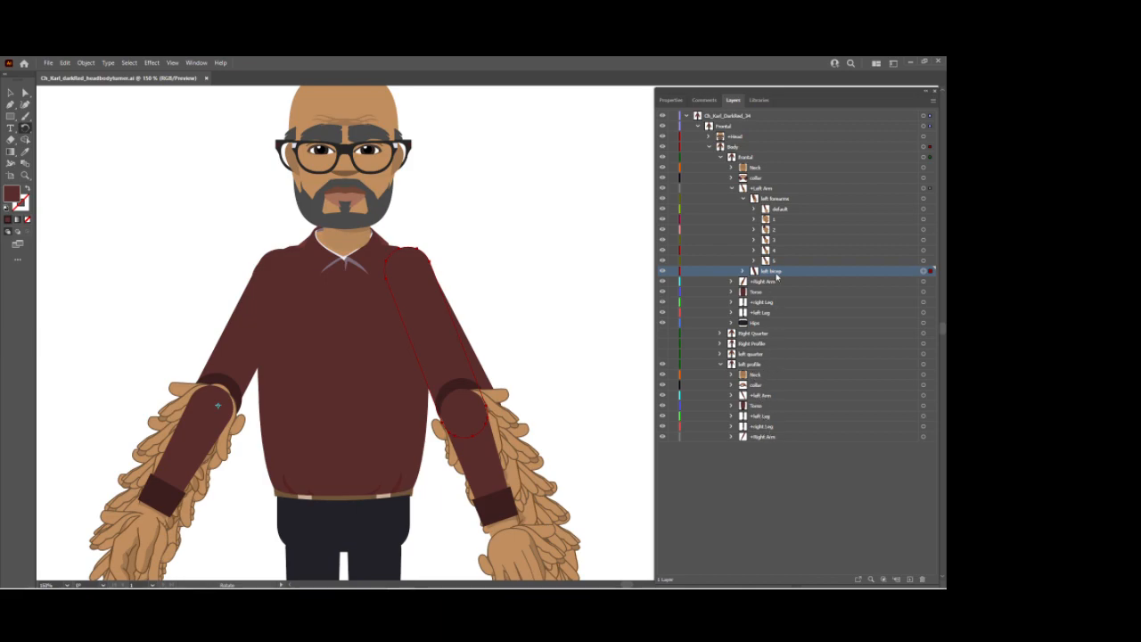
drag(777, 276, 777, 412)
Delete the original left bicep layer from the left profile's left Arm, including its artwork
click(897, 414)
click(924, 416)
click(933, 100)
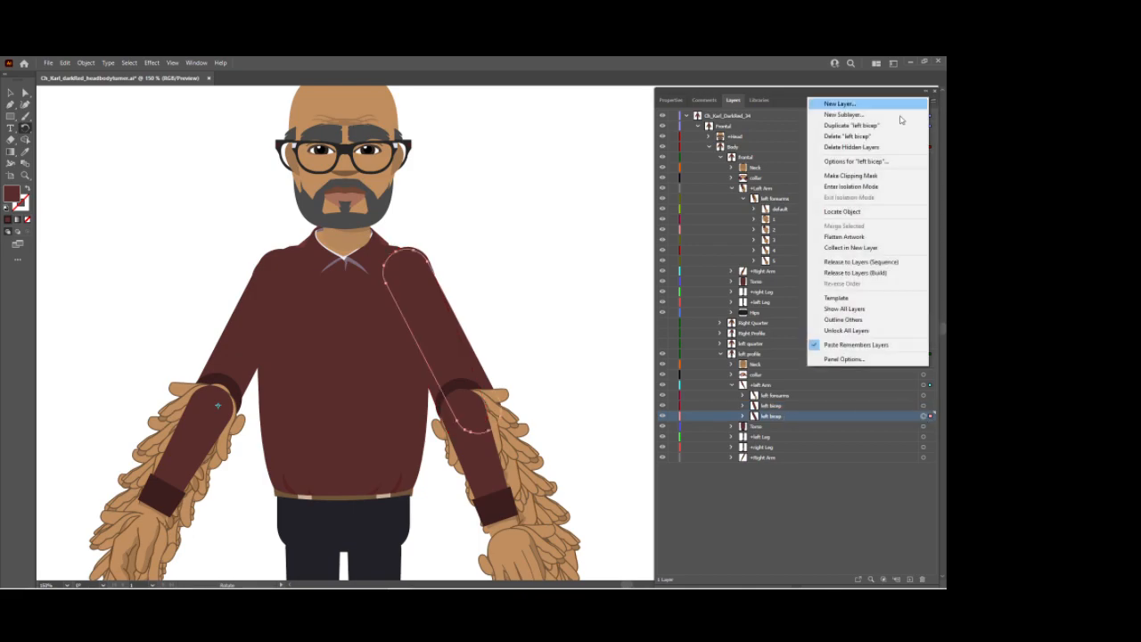
click(881, 137)
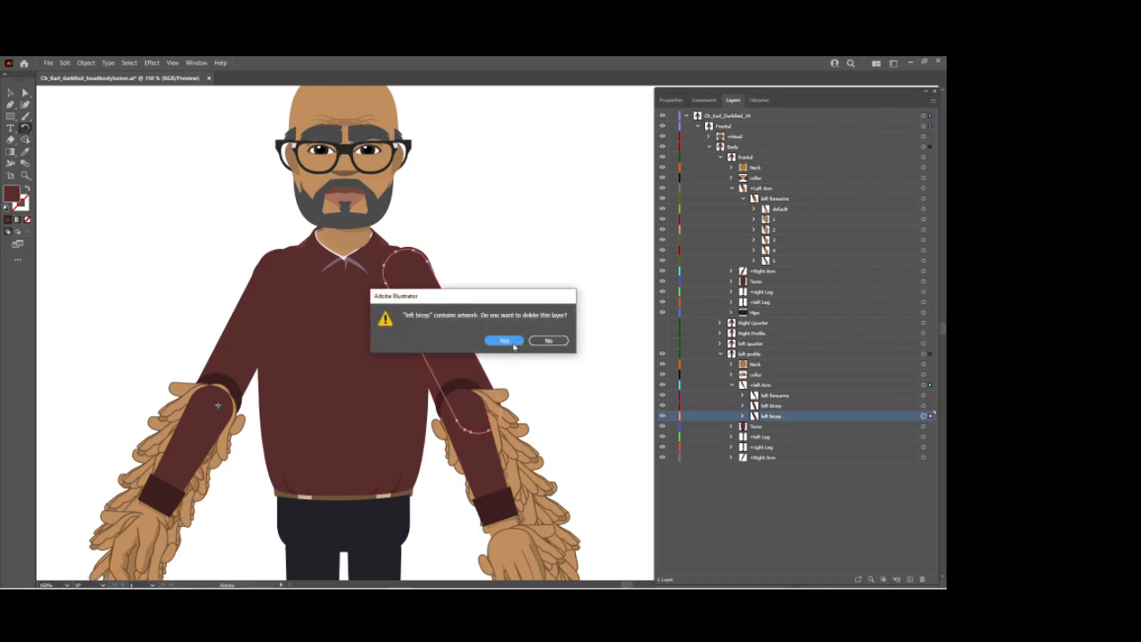
click(507, 344)
Isolate the left profile's left Arm layer for editing
click(917, 384)
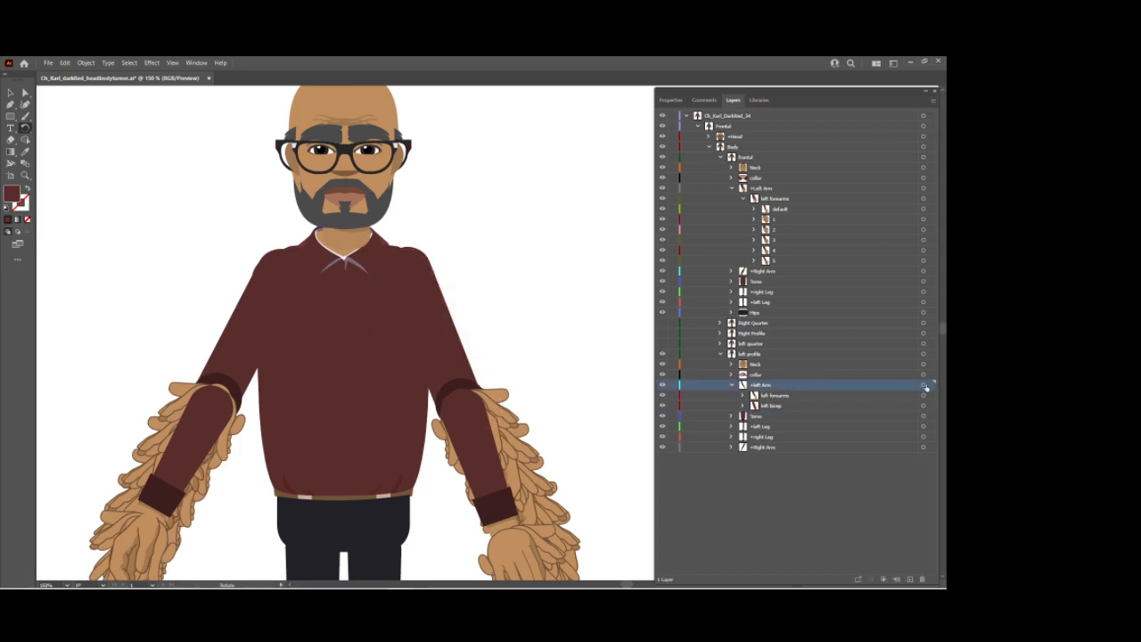
click(926, 384)
click(934, 101)
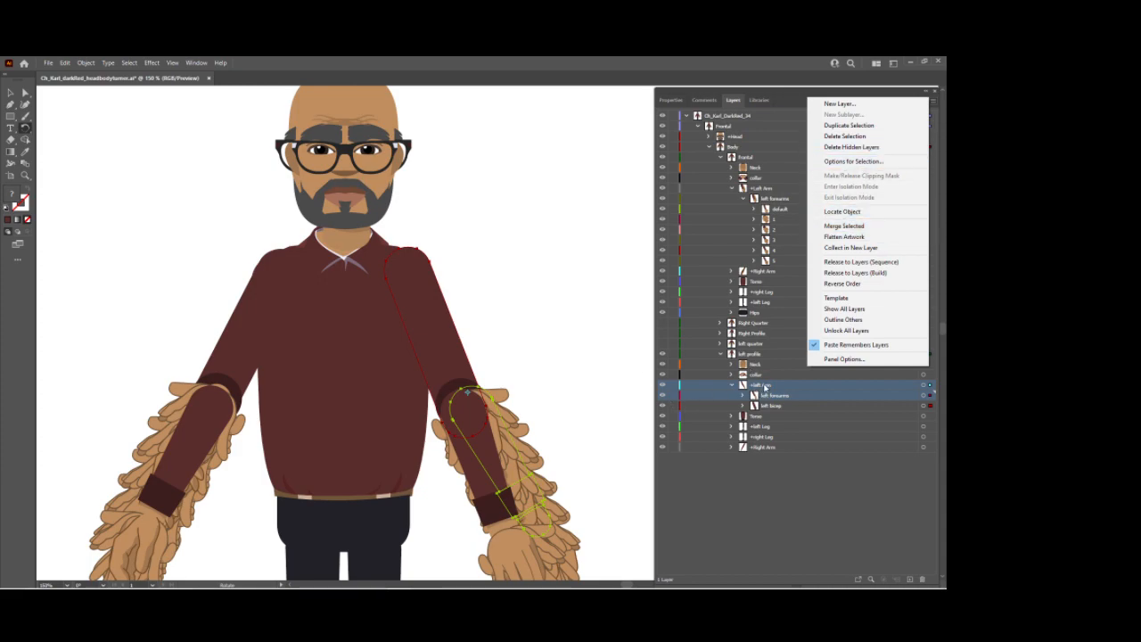
click(909, 385)
click(924, 385)
click(827, 383)
click(934, 100)
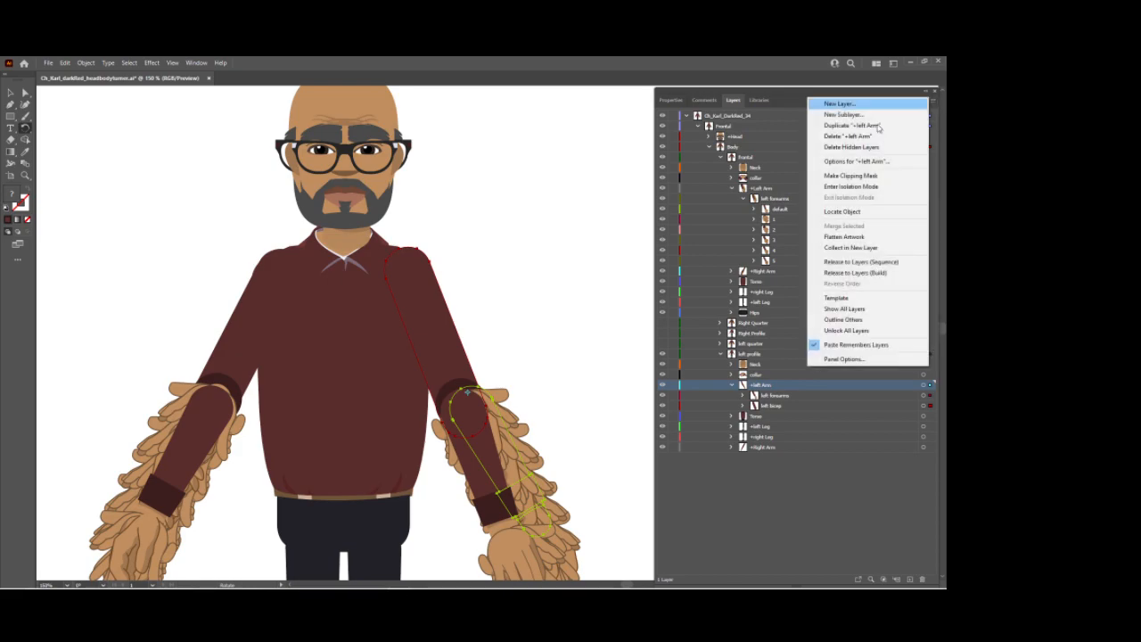
click(854, 187)
Try to rotate the left forearms layer about the elbow
click(762, 148)
click(922, 147)
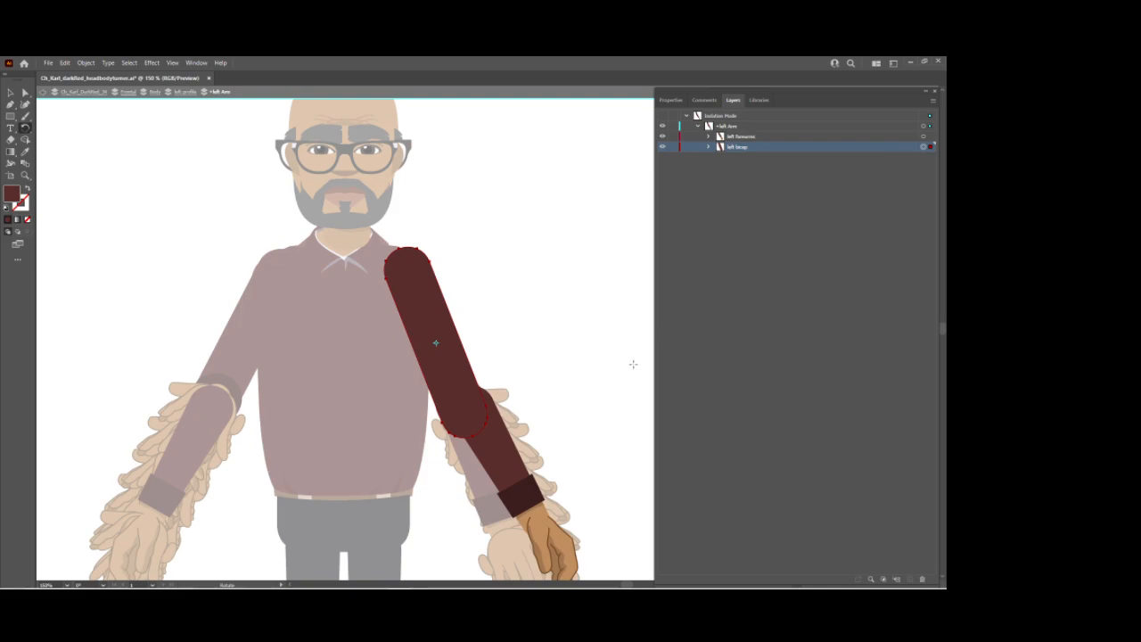
click(821, 138)
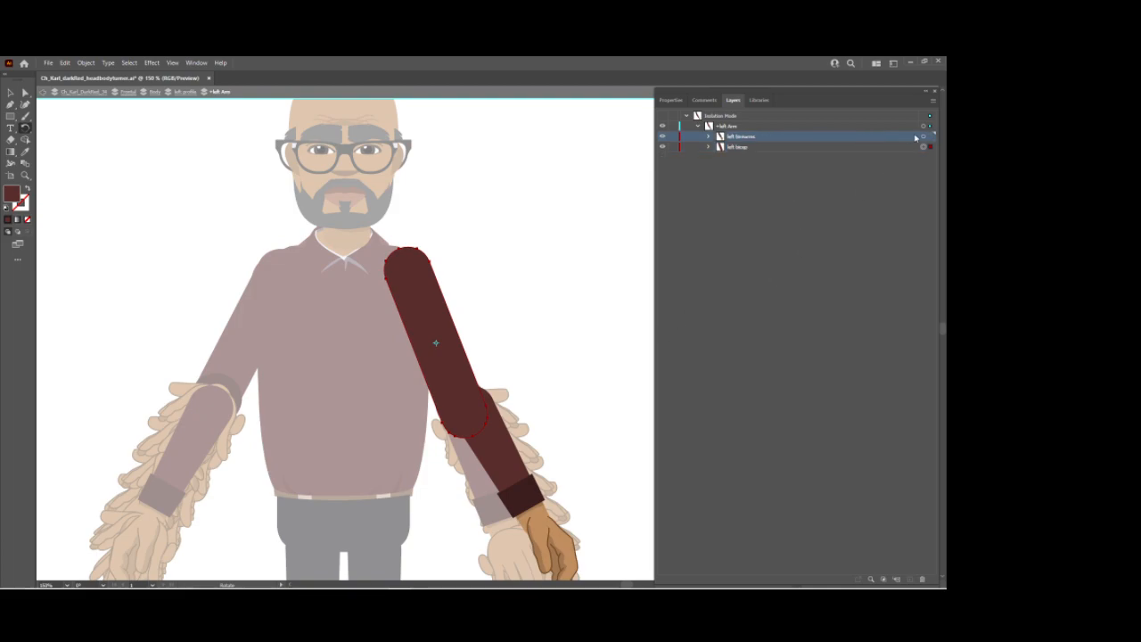
click(923, 137)
click(469, 413)
drag(536, 528, 538, 528)
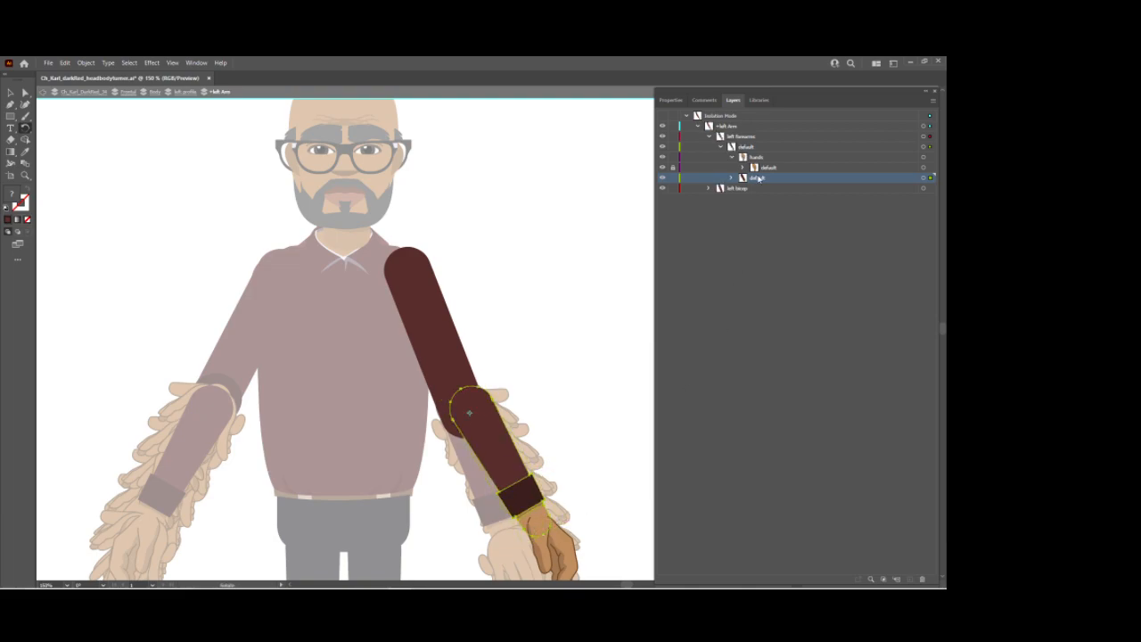
Nest the hands layer inside the inner default layer of the left forearms
click(777, 150)
click(924, 148)
click(742, 168)
click(741, 167)
click(732, 157)
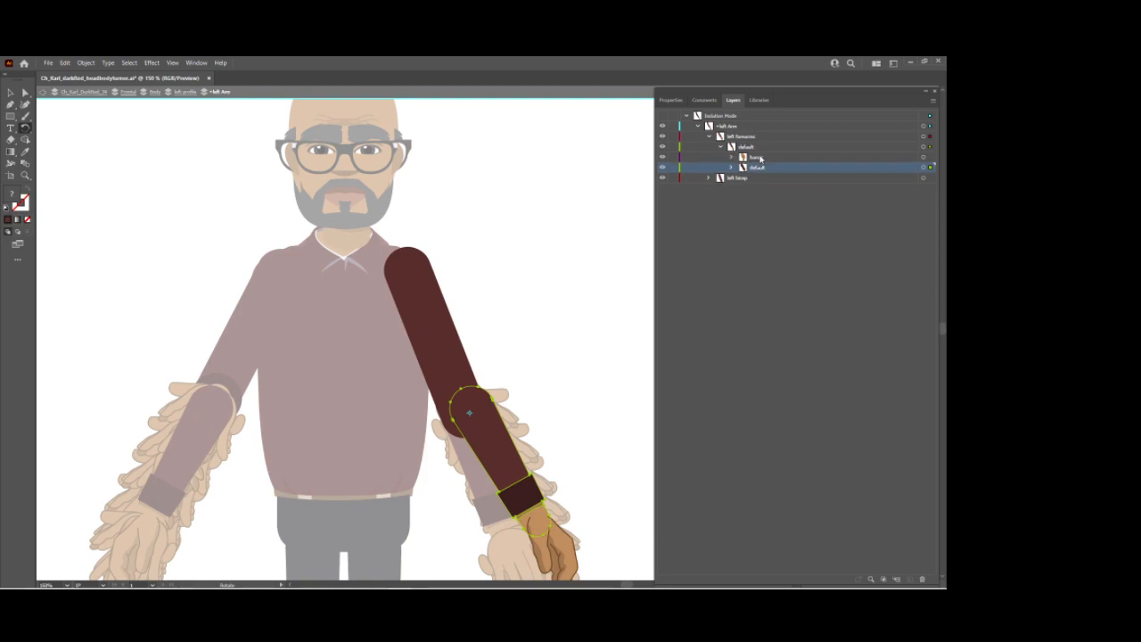
drag(760, 158, 765, 168)
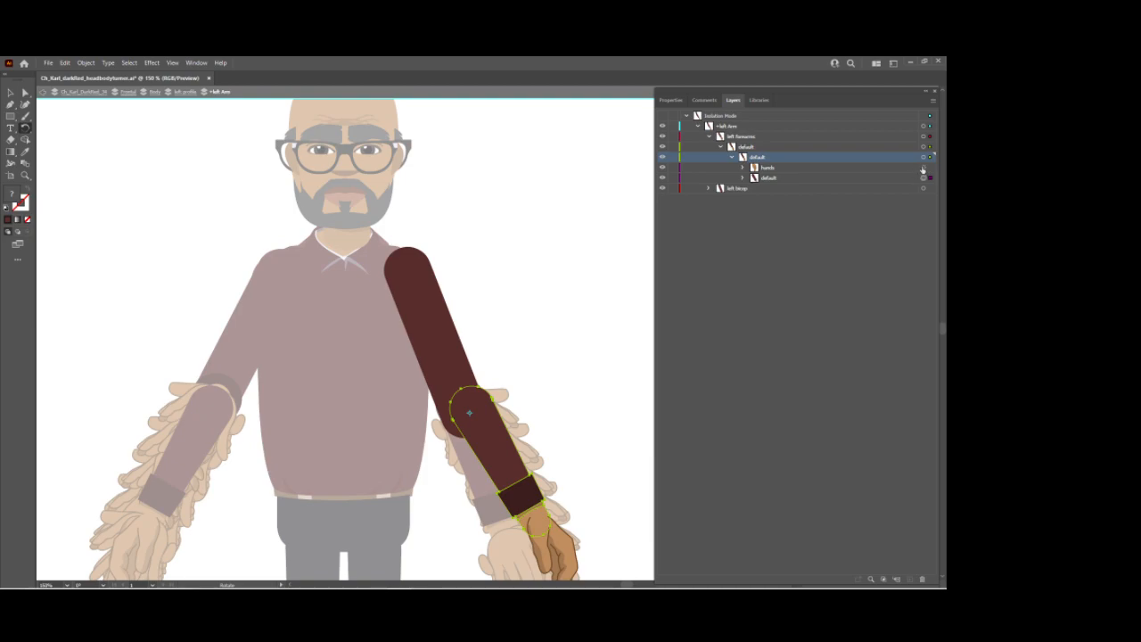
Rotate the default left forearm slightly inward about its elbow
click(841, 169)
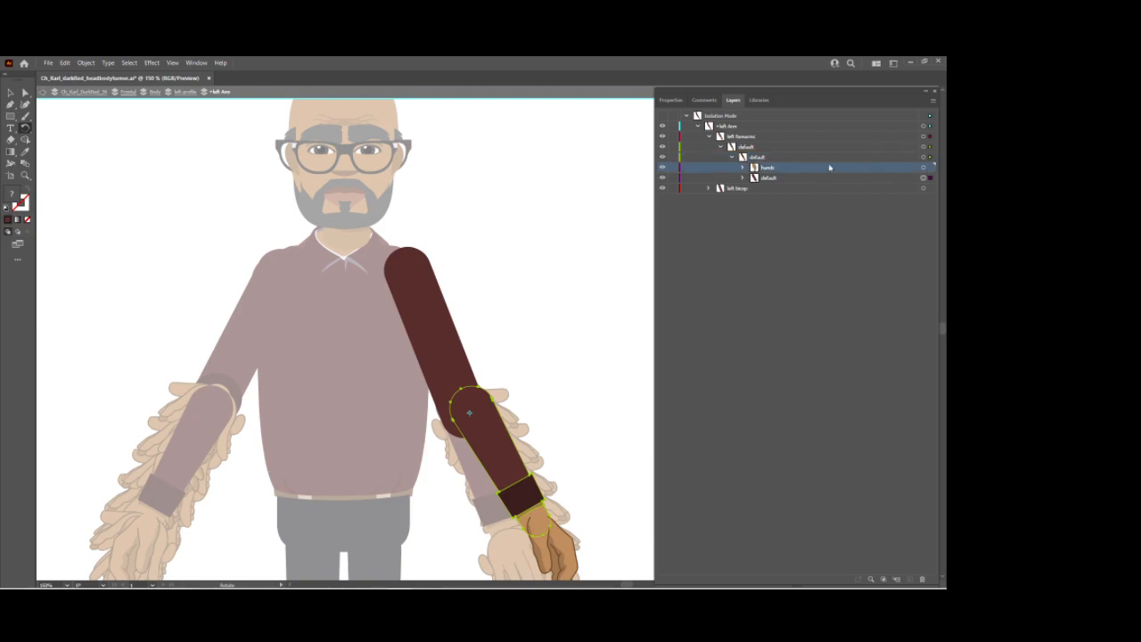
click(823, 145)
click(924, 156)
key(v)
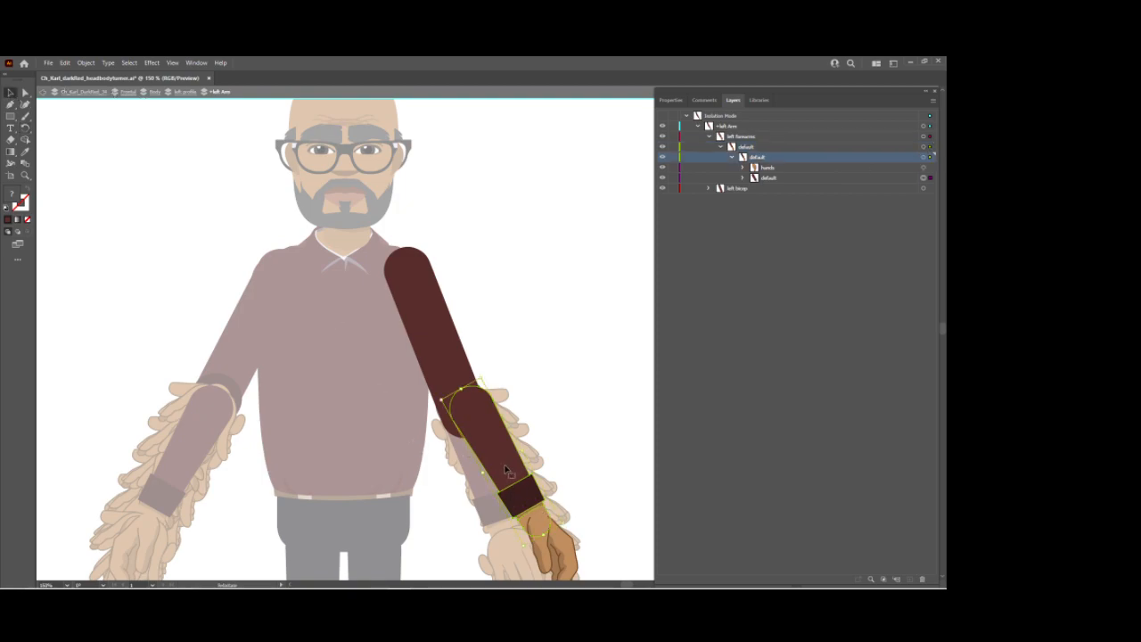
key(r)
click(470, 413)
drag(525, 487, 516, 494)
Move the default left forearm onto the bicep's elbow and rotate it again to match the frontal forearm
key(v)
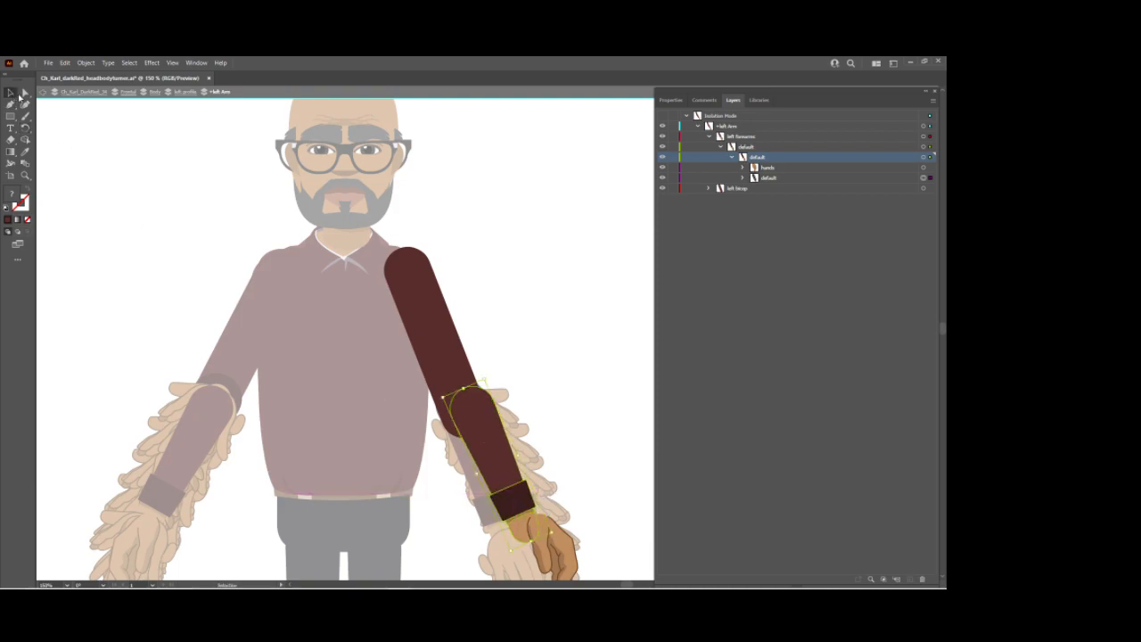
mouse_move(490, 453)
mouse_down()
mouse_move(496, 473)
mouse_move(486, 470)
mouse_up()
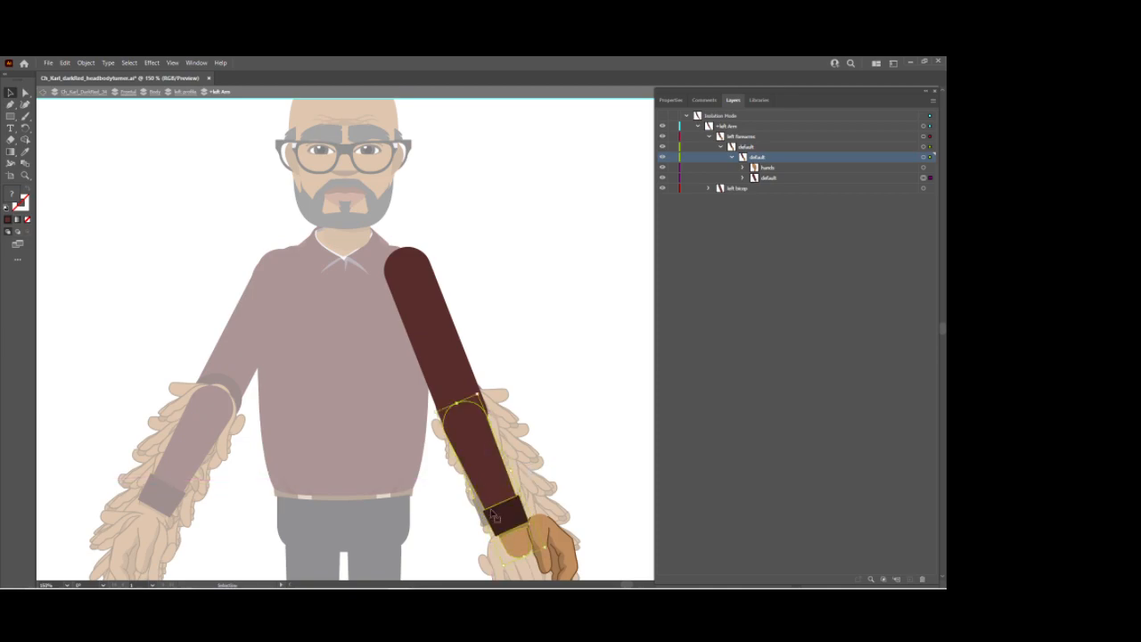
key(r)
drag(506, 539, 505, 540)
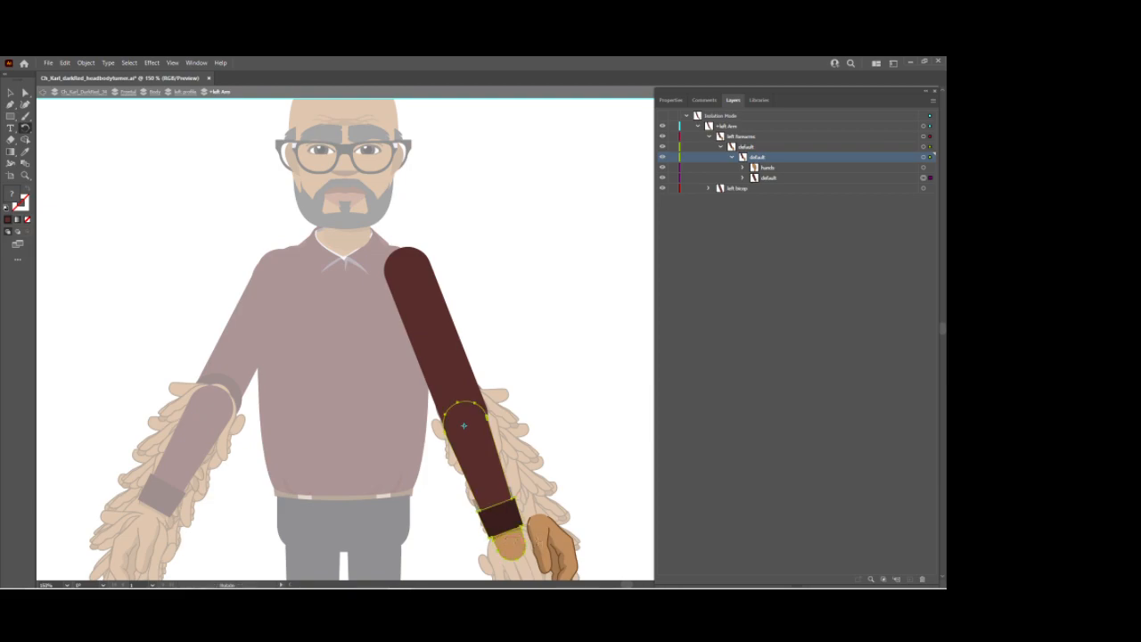
Expand the left forearm's hands layer and select the default hand layer inside it
key(v)
click(567, 543)
click(784, 168)
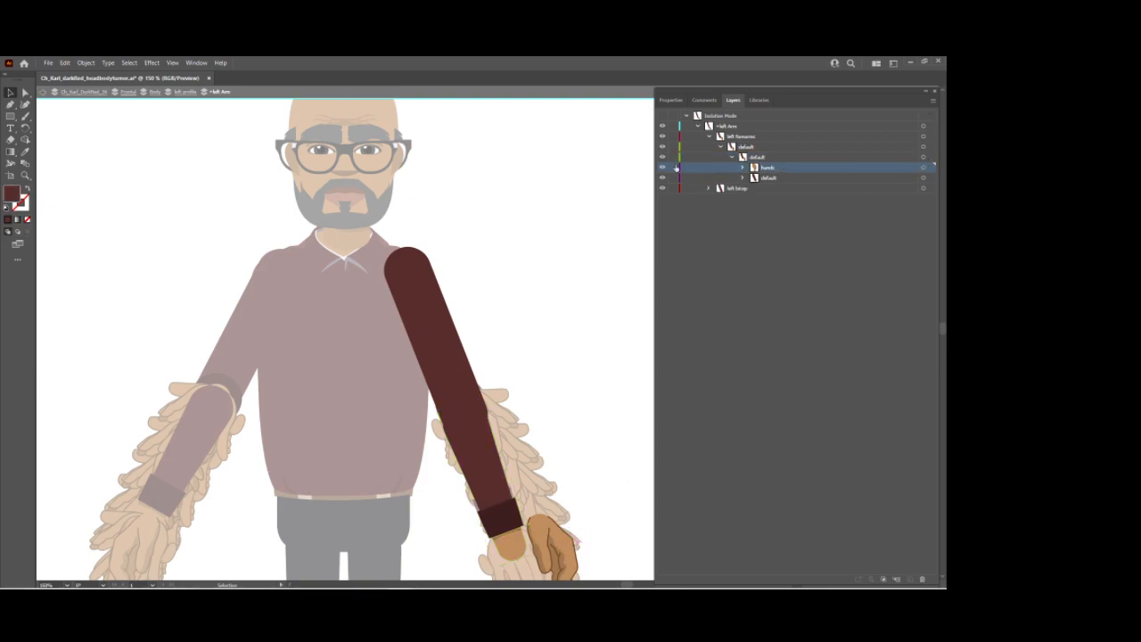
click(744, 168)
click(793, 180)
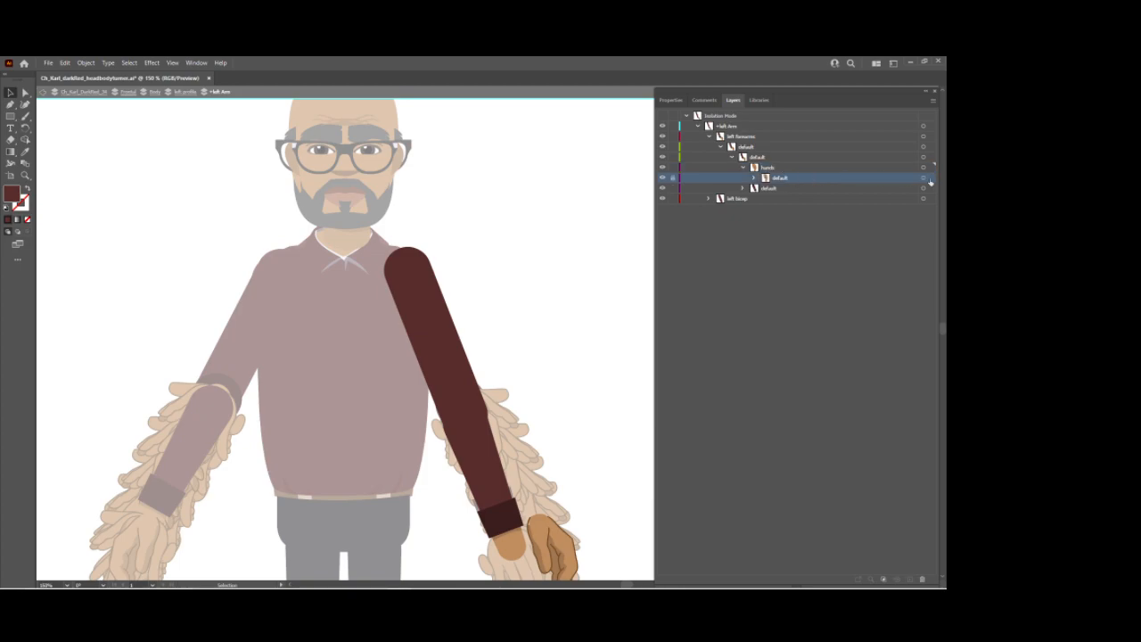
drag(602, 397, 545, 246)
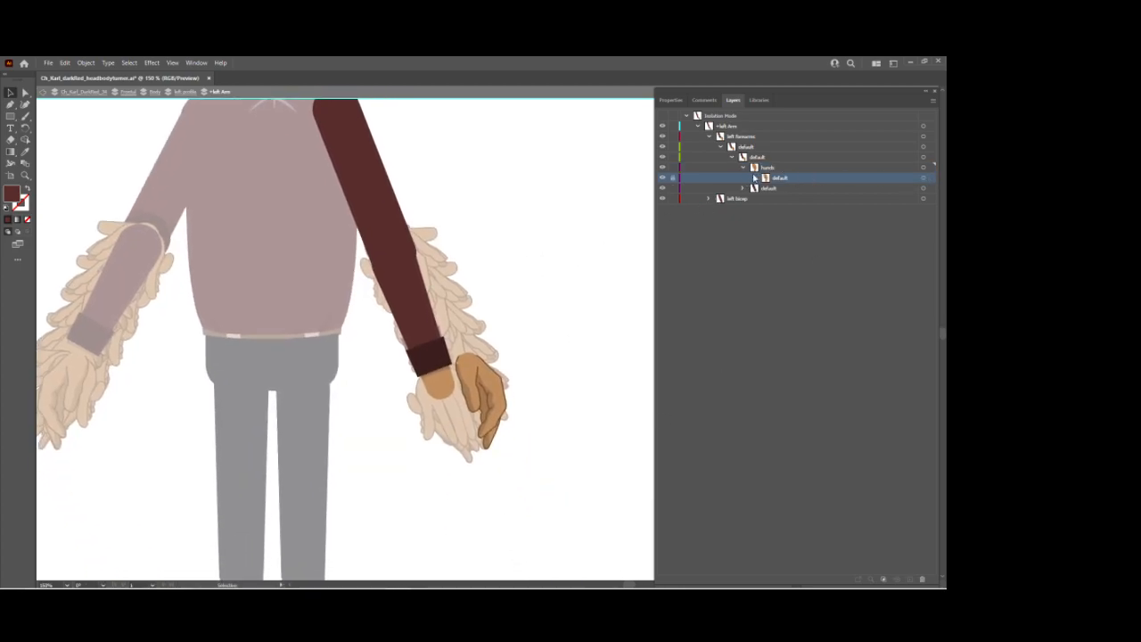